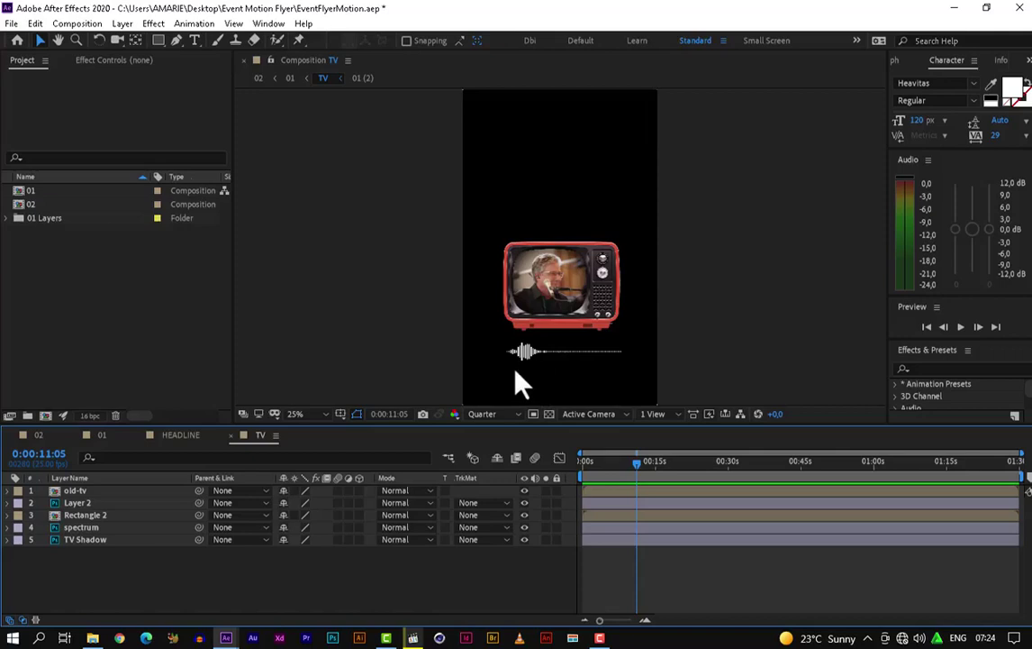
Turn off the spectrum layer's visibility and check the old-tv layer's source name.
click(108, 527)
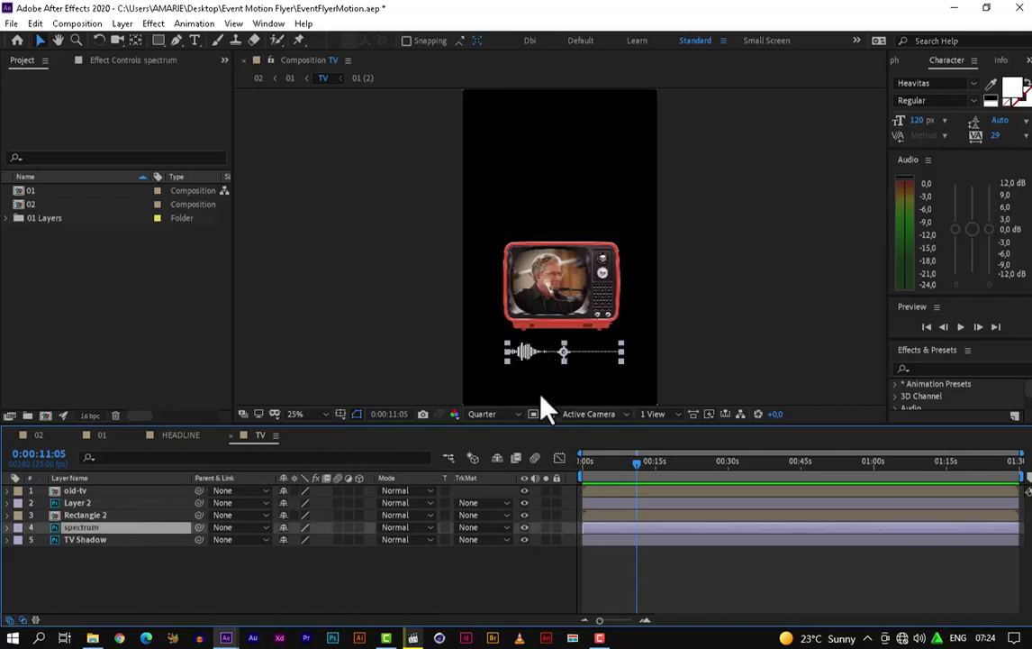
click(525, 527)
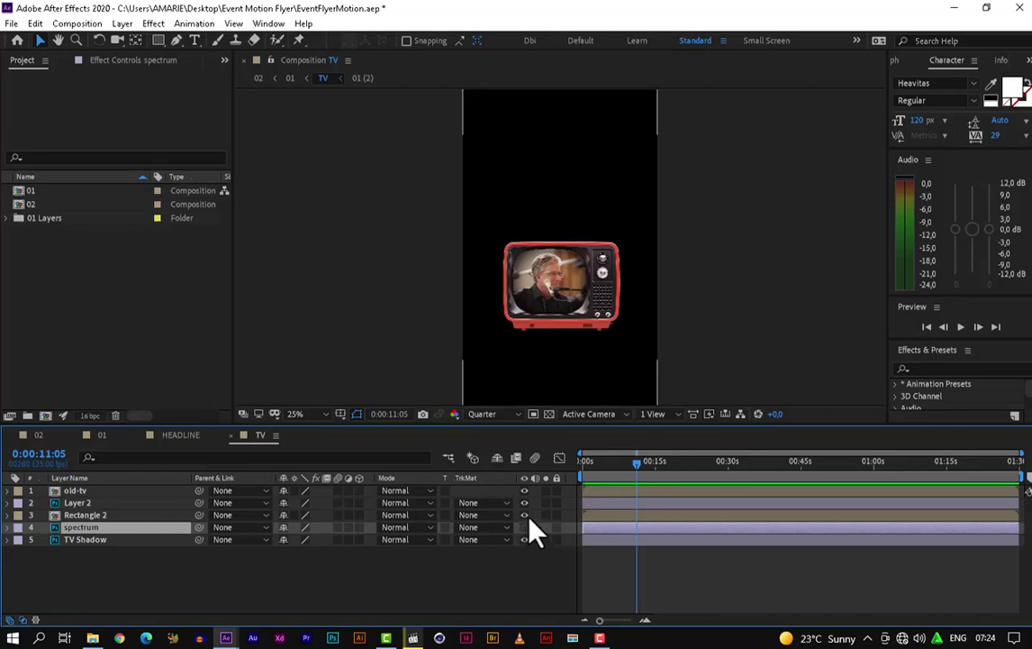
click(603, 256)
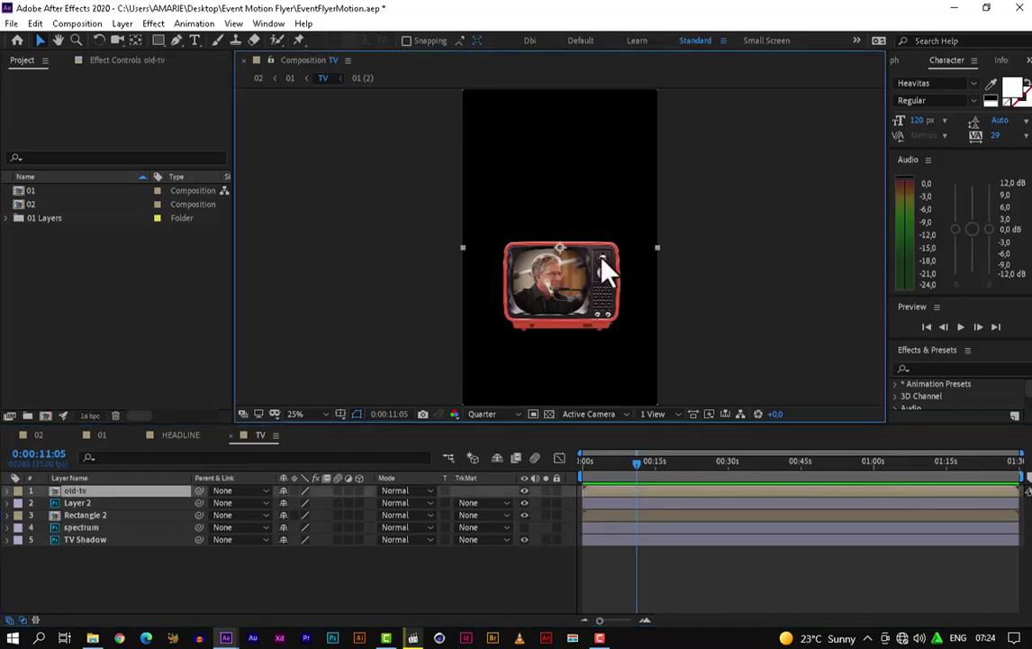
click(91, 479)
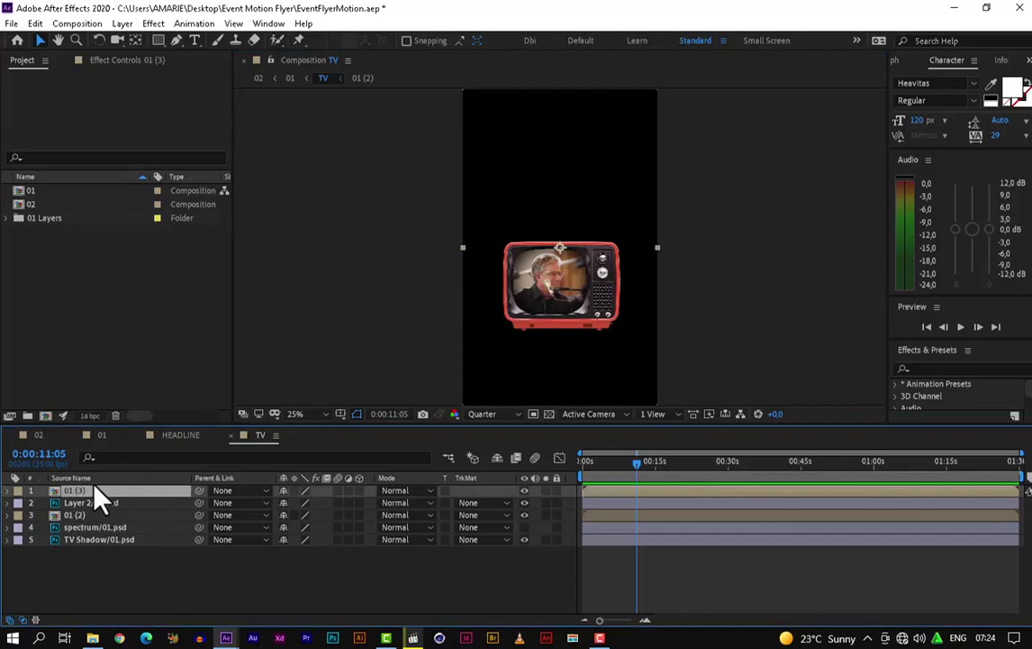
click(97, 478)
Open the old-tv precomp 01 (3) and zoom the view in and out, back to 25%.
double_click(72, 492)
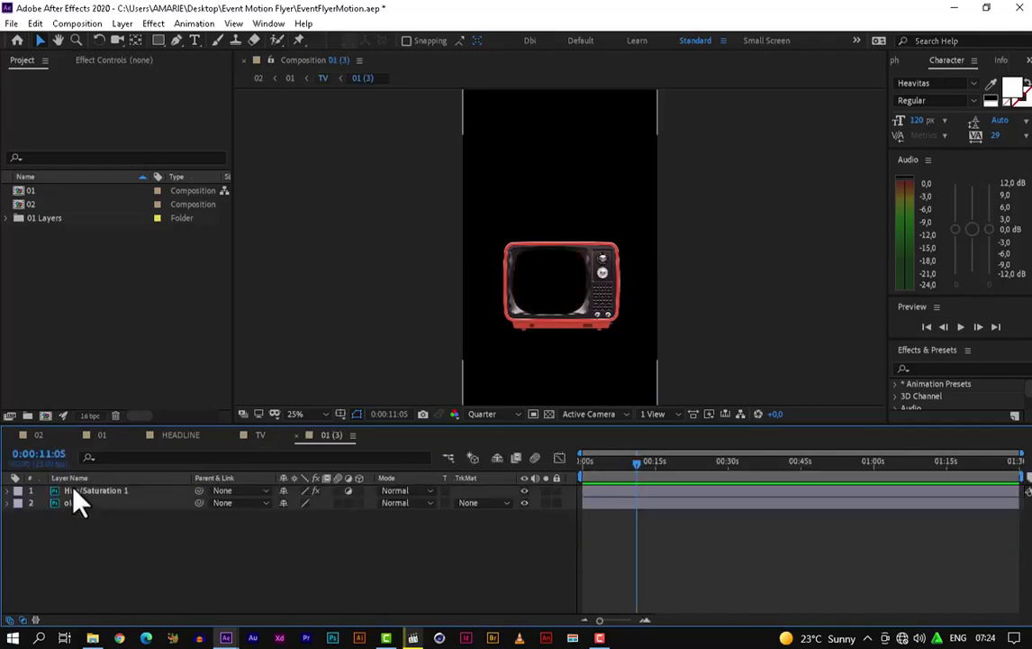
click(600, 278)
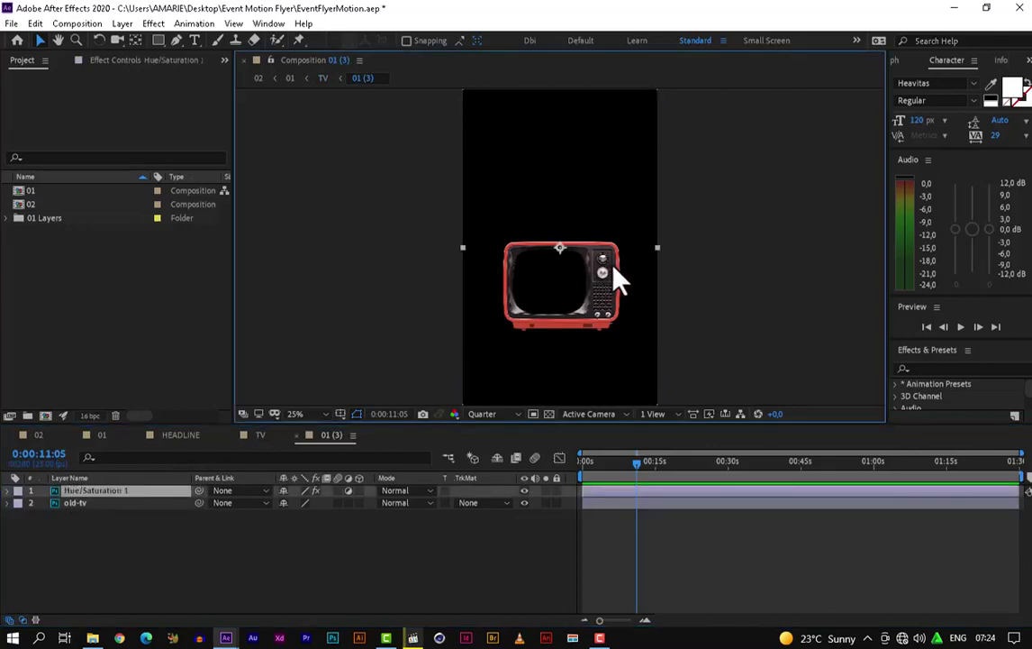
key(period)
key(period)
key(period)
key(period)
key(comma)
key(comma)
key(comma)
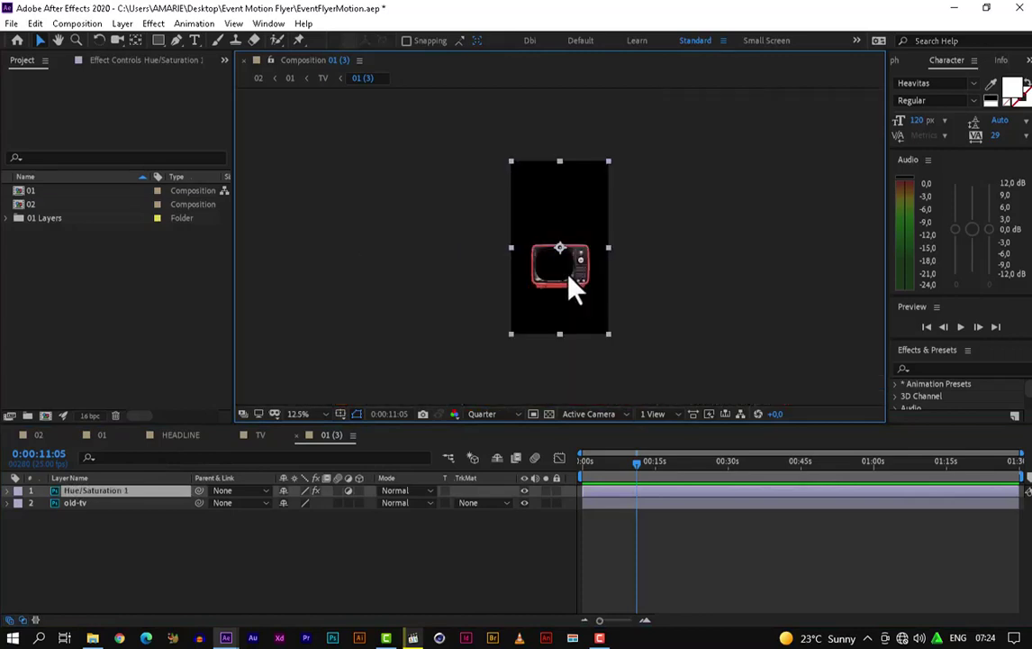
key(period)
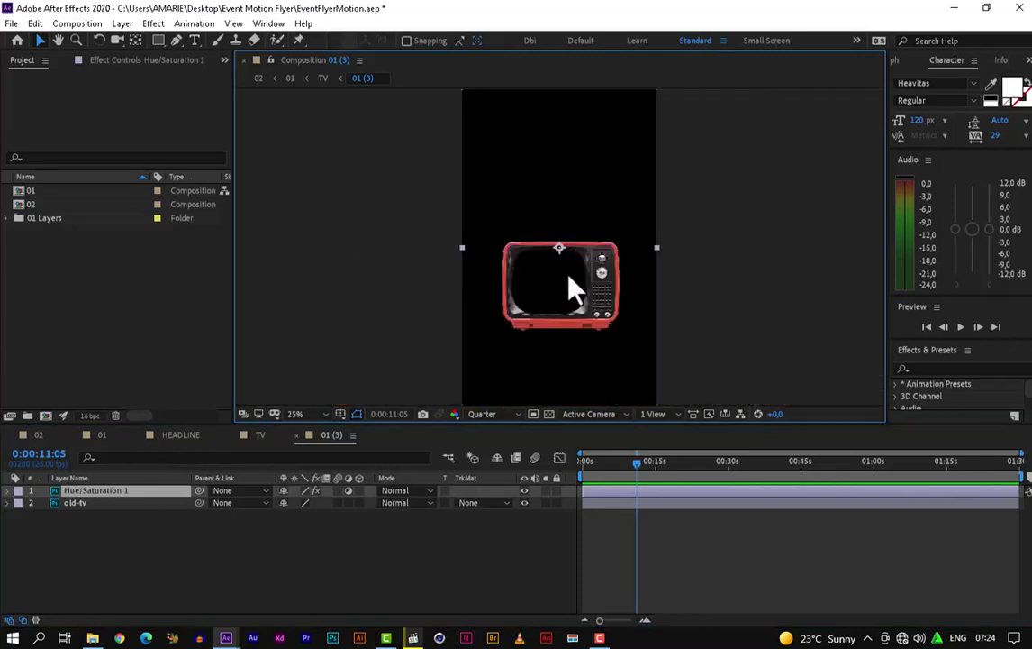
Toggle the old-tv layer's visibility off and on to inspect it, then deselect all layers.
click(101, 503)
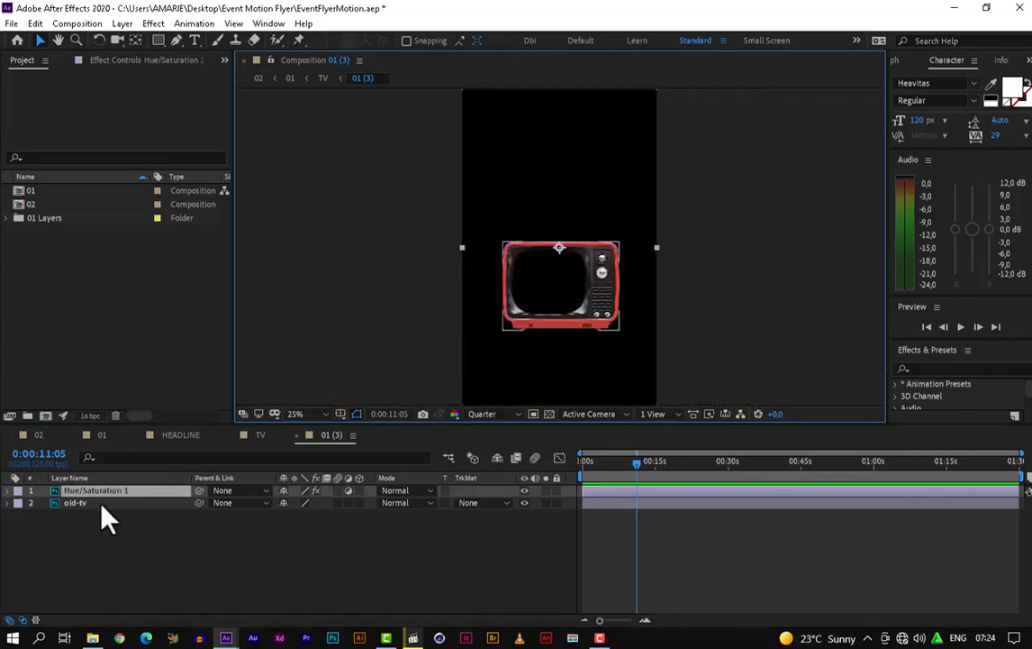
click(526, 503)
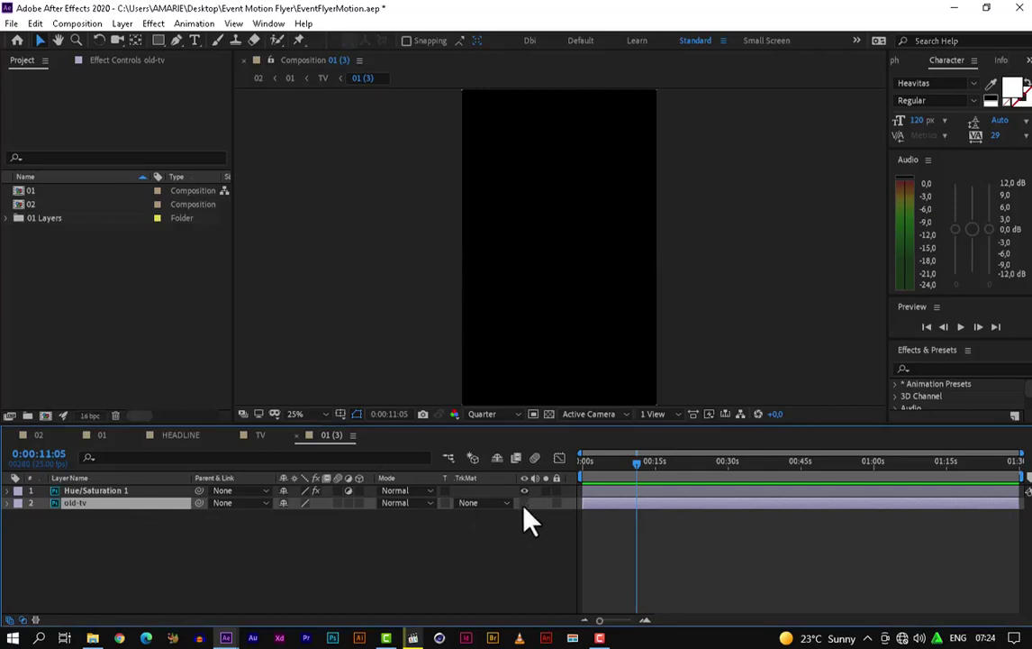
click(524, 503)
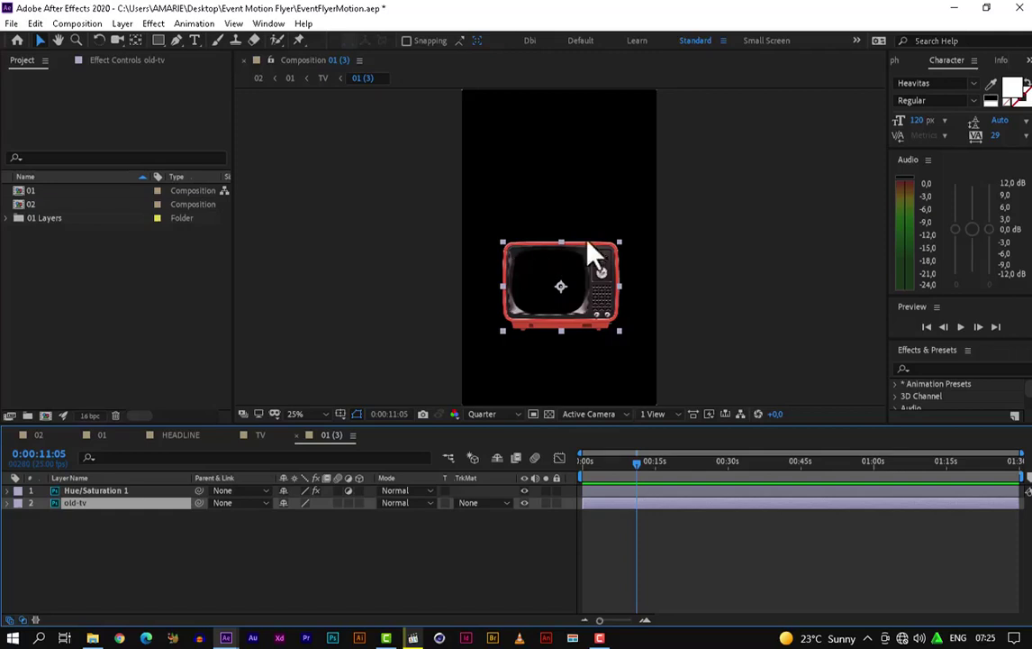
click(711, 233)
click(603, 270)
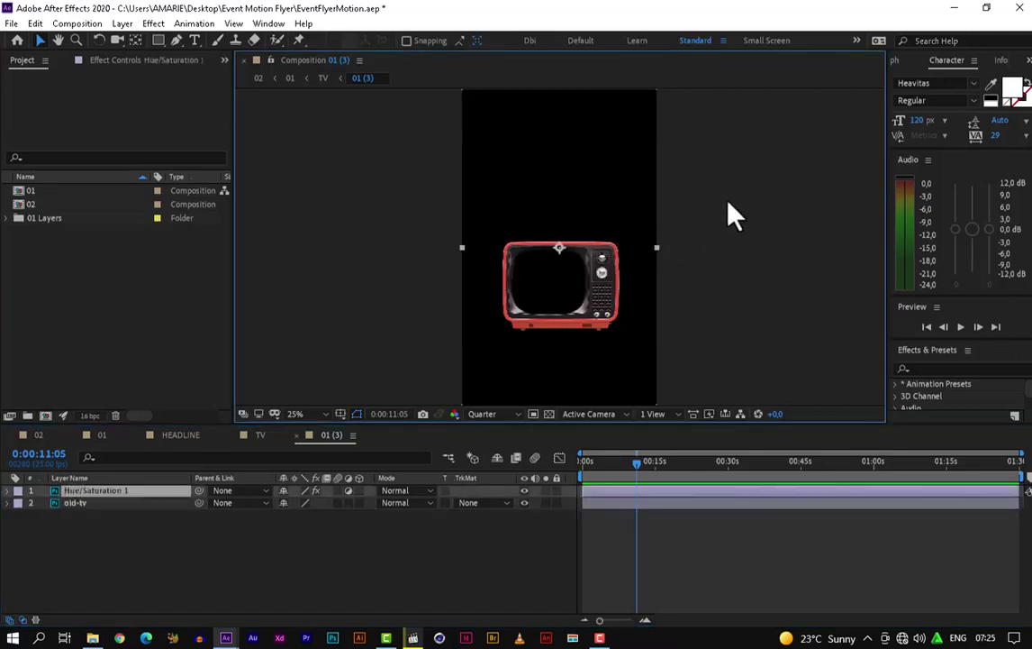
click(732, 214)
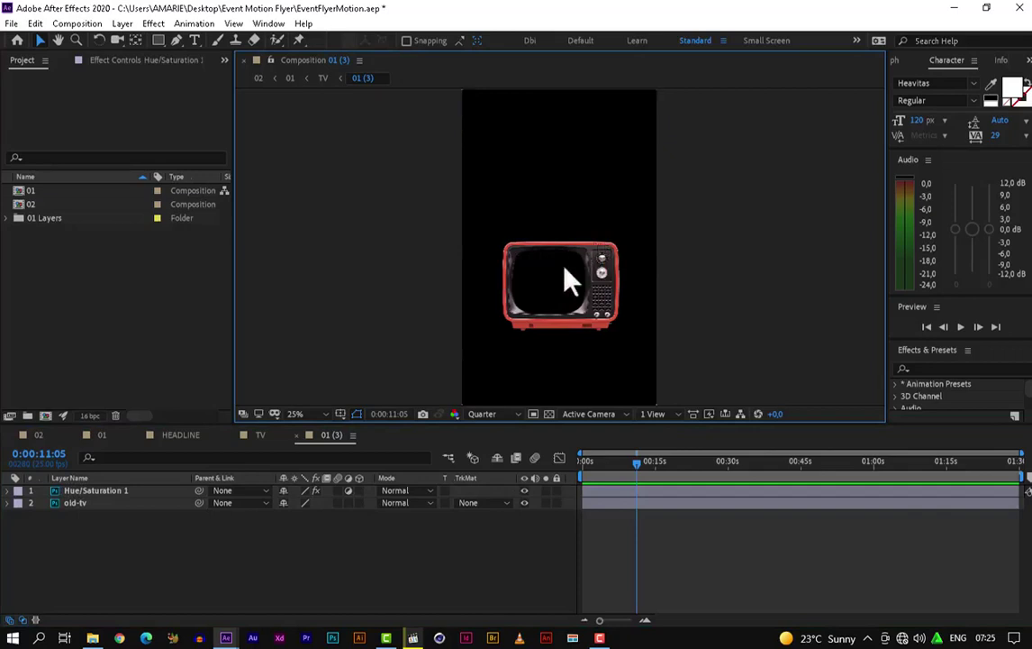
click(160, 558)
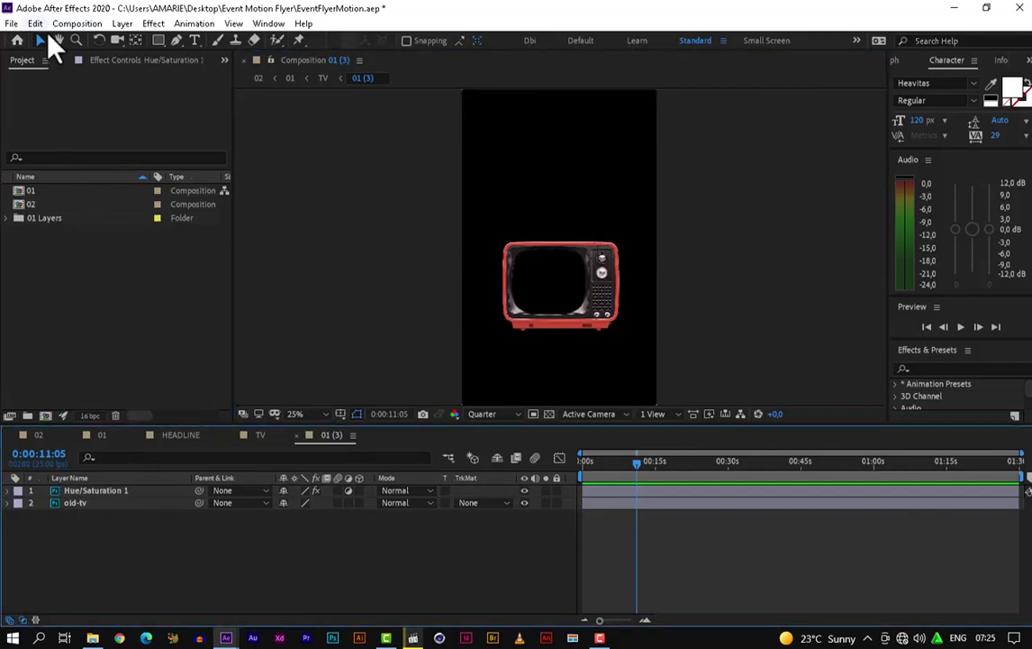
Try drawing a rectangle over the TV with the Rectangle tool, then undo it.
click(158, 40)
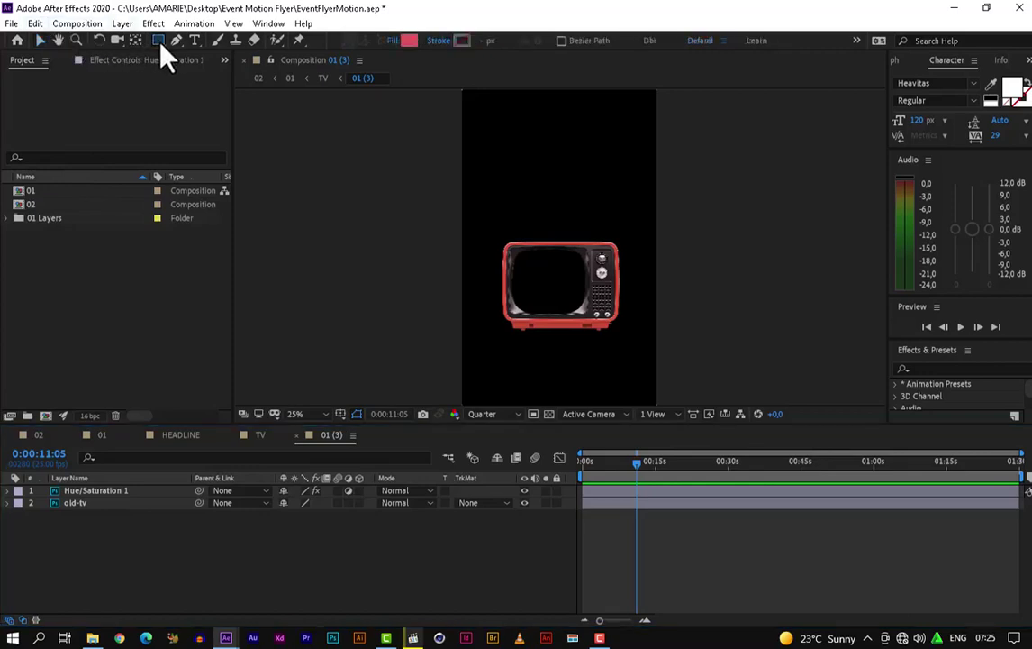
drag(493, 236, 568, 289)
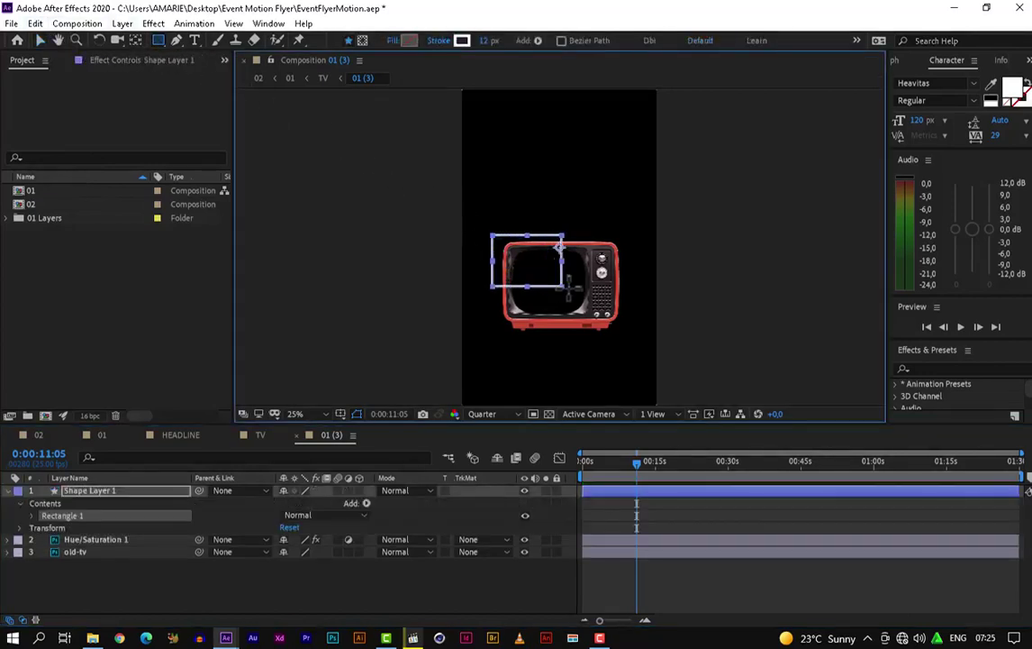
key(ctrl+z)
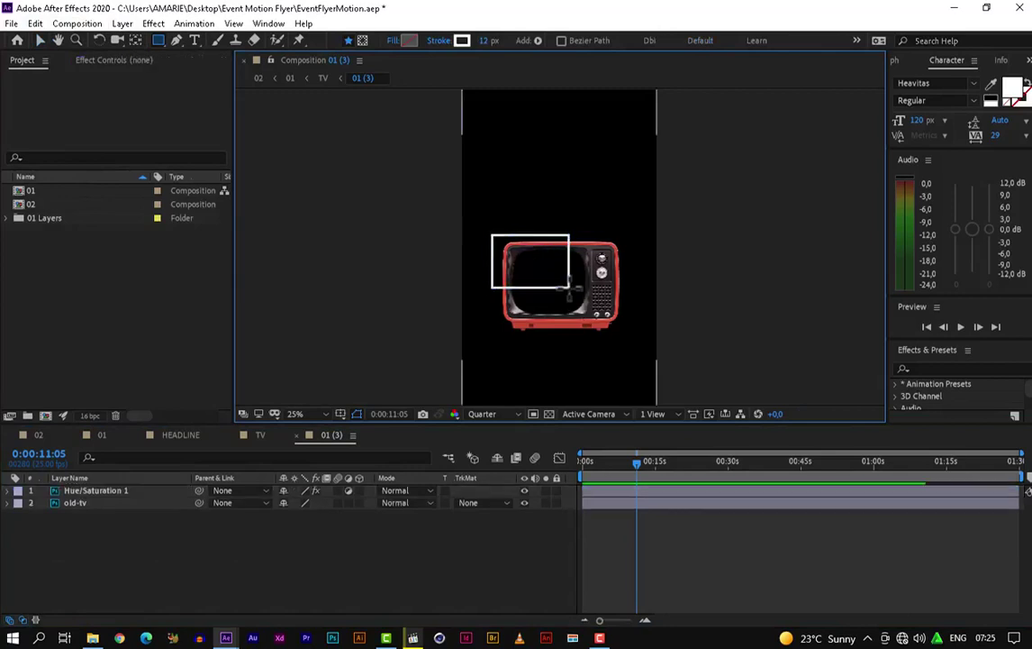
Set new shapes to a solid white fill with no stroke and draw a rectangle covering the TV.
click(394, 41)
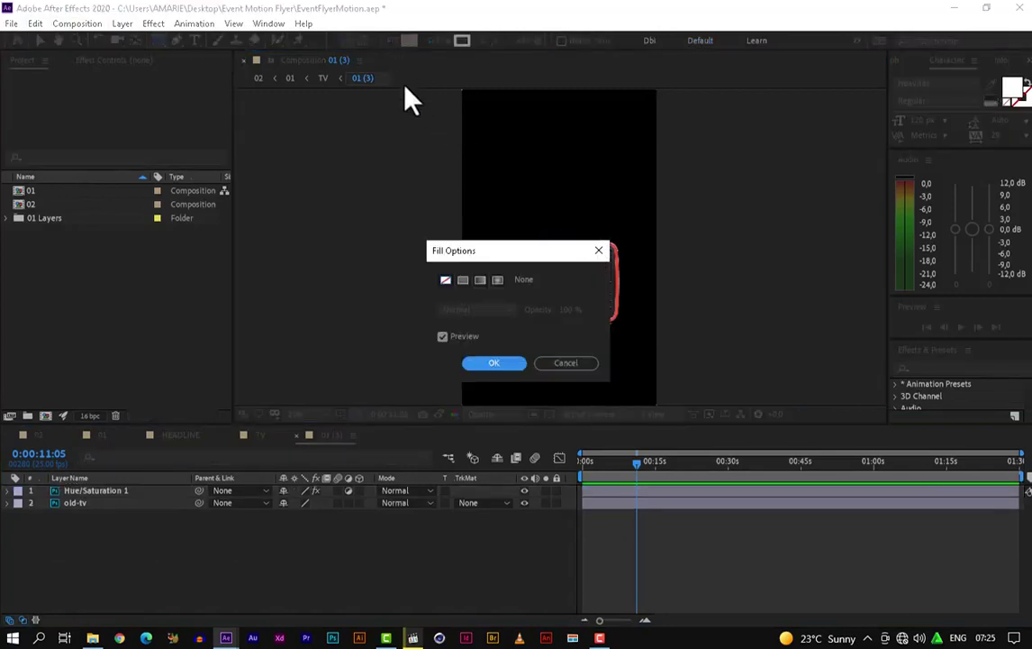
click(463, 279)
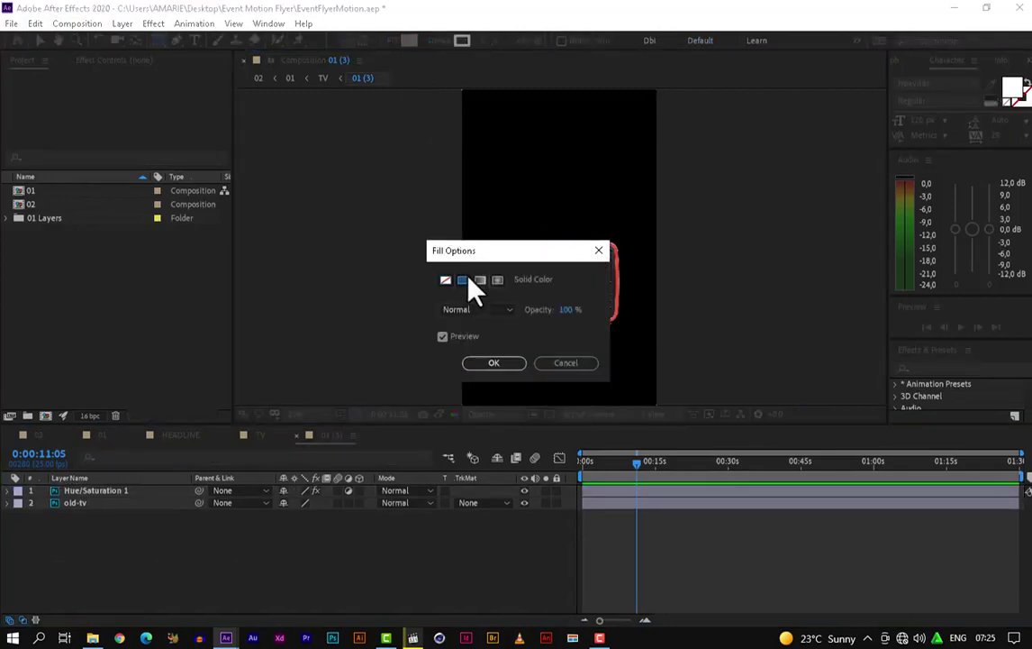
click(496, 363)
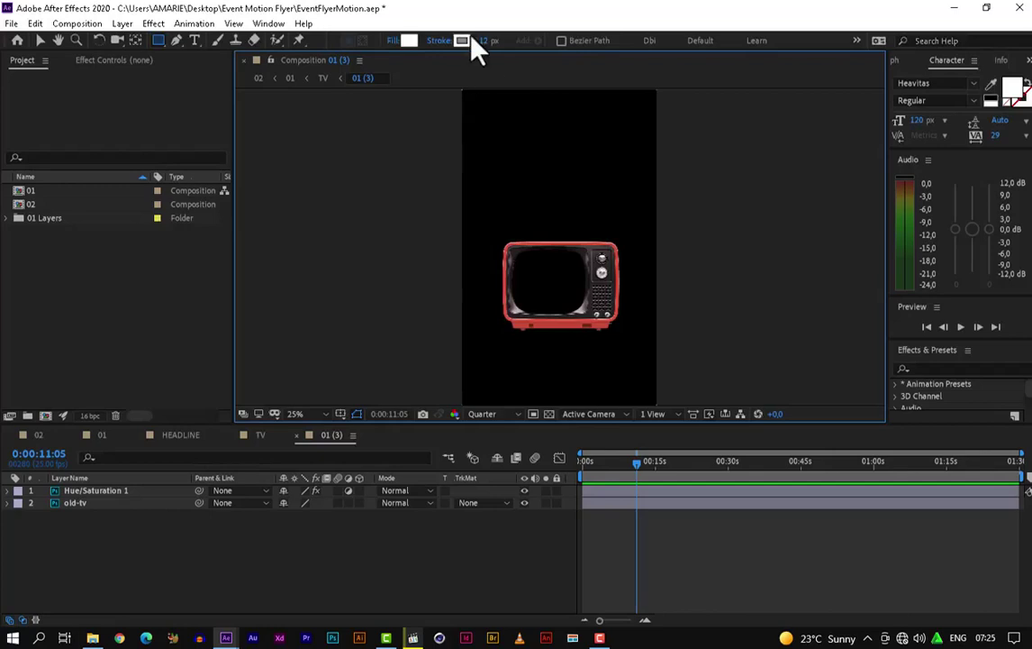
click(443, 42)
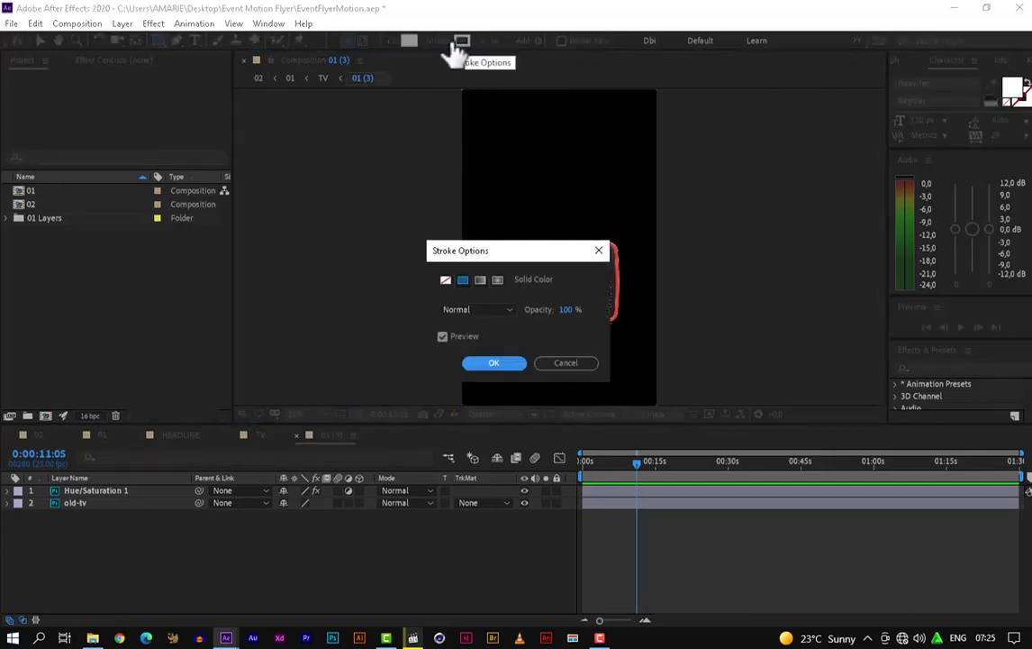
click(446, 280)
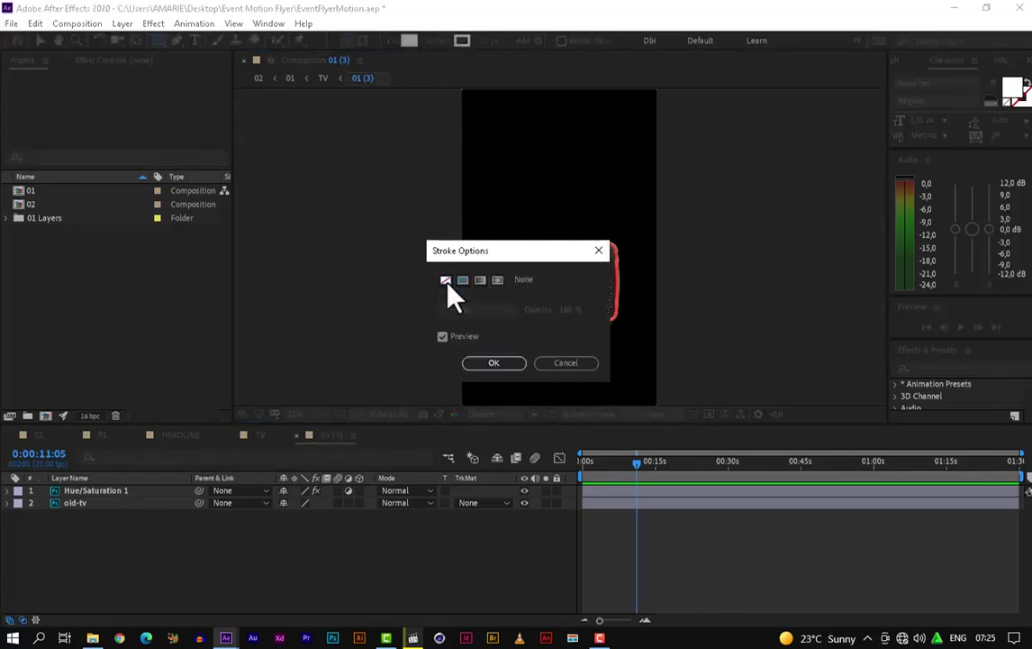
click(479, 364)
drag(502, 241, 618, 326)
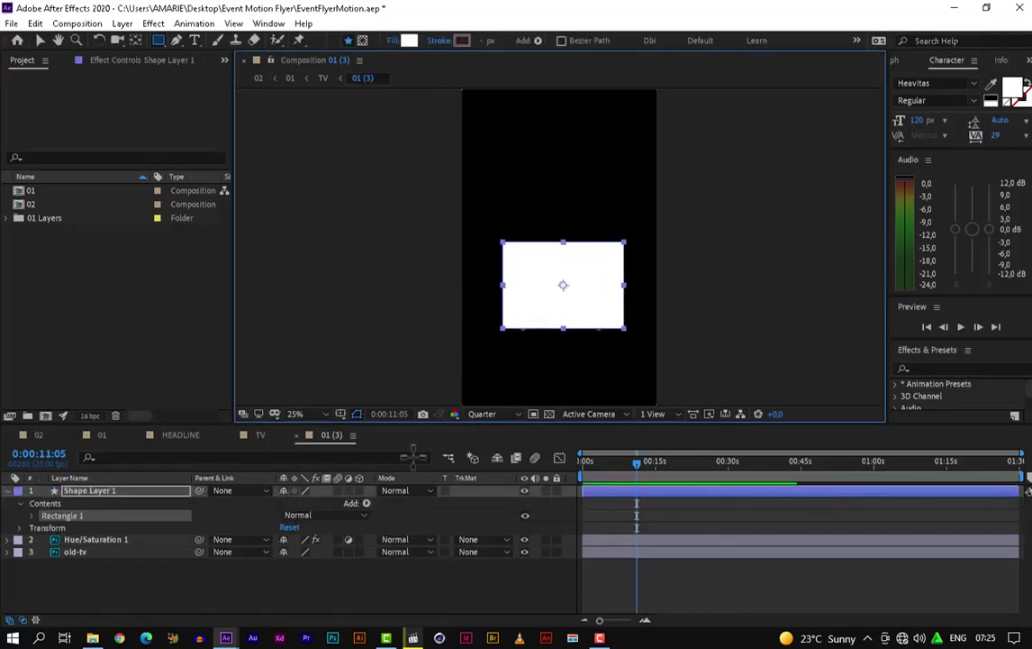
Move Shape Layer 1 beneath the old-tv layer and zoom the view to 50% centred on the TV.
click(108, 581)
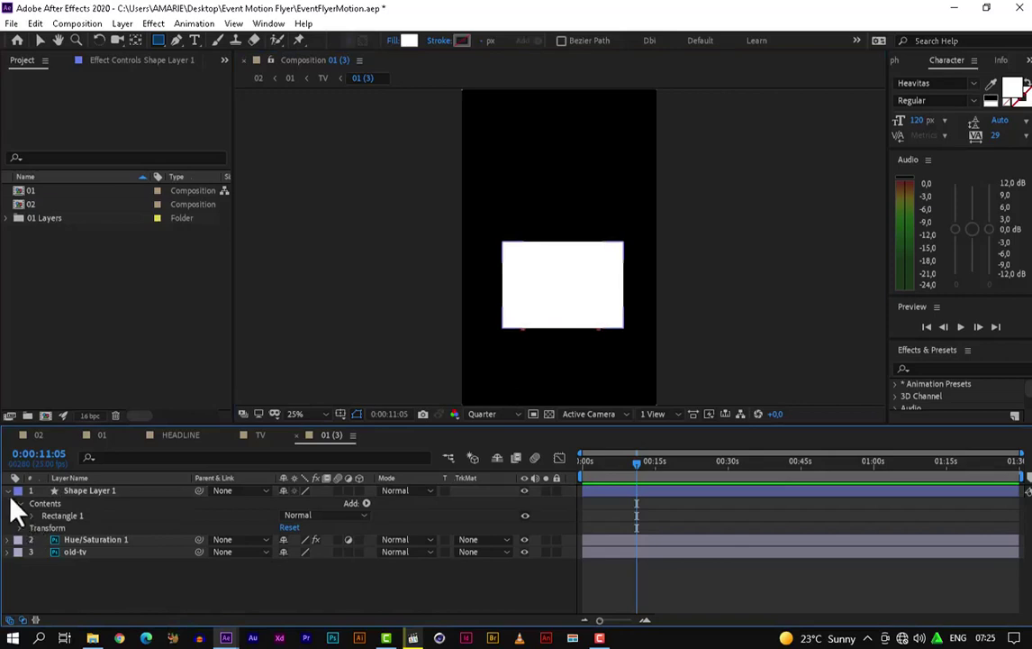
click(8, 490)
click(128, 494)
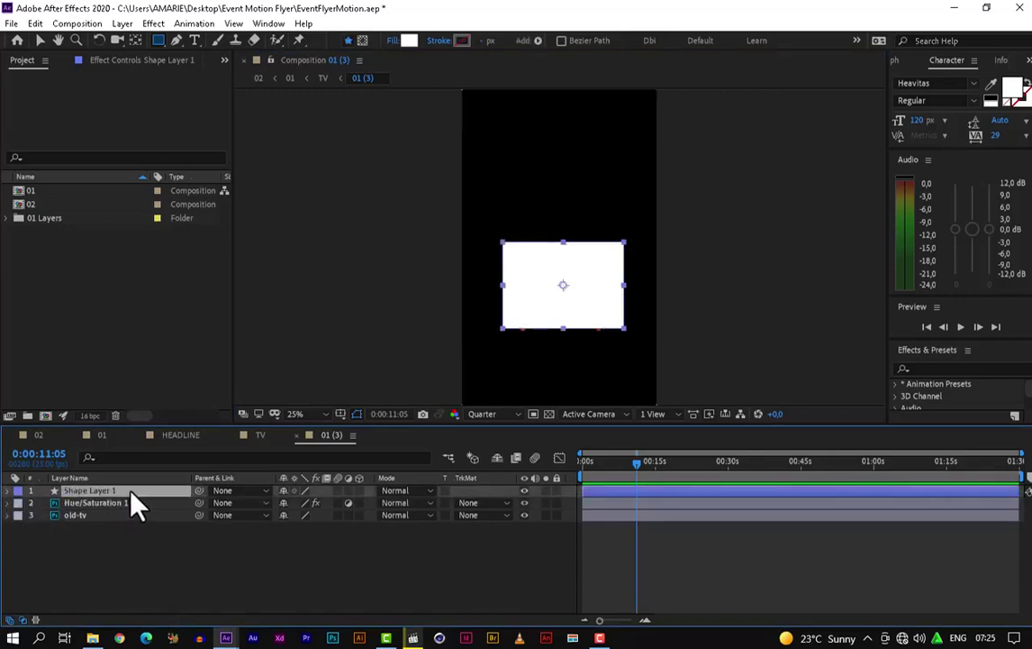
drag(130, 494, 133, 528)
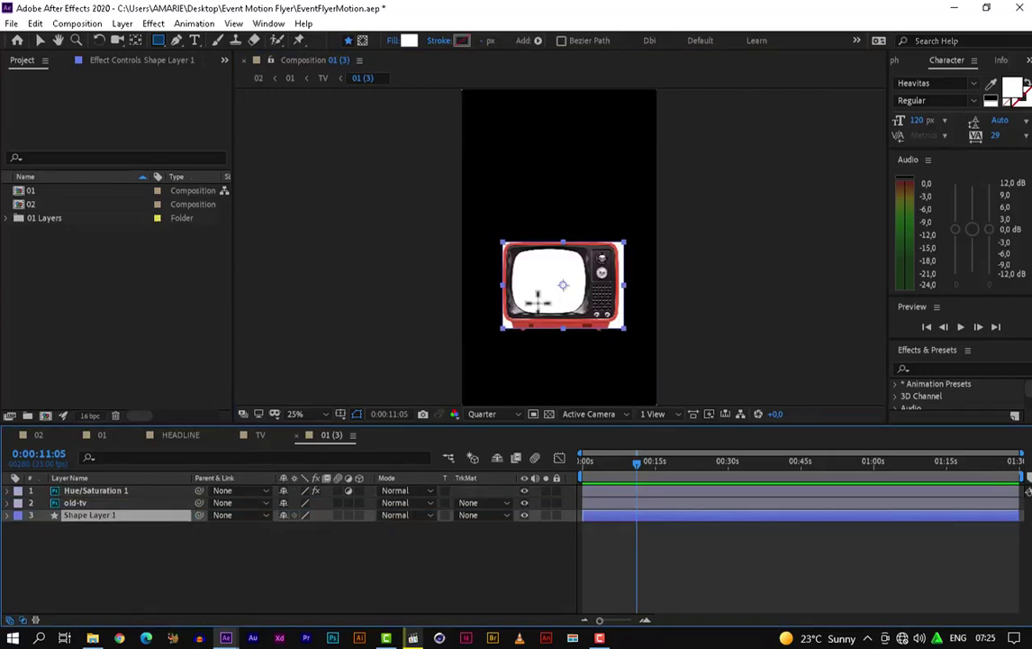
key(period)
key(period)
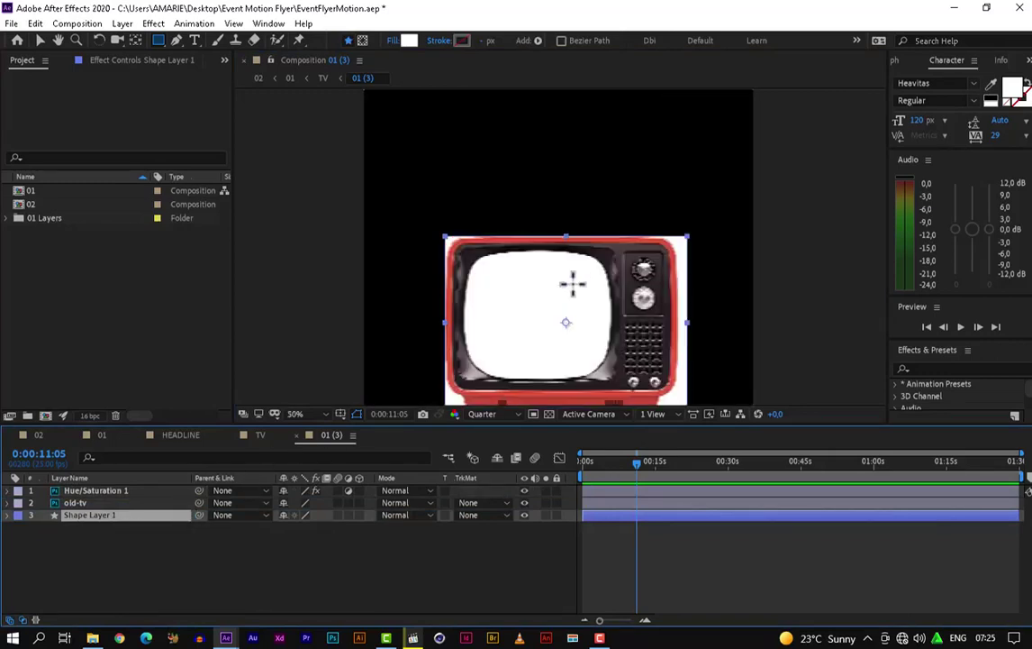
drag(565, 276, 553, 214)
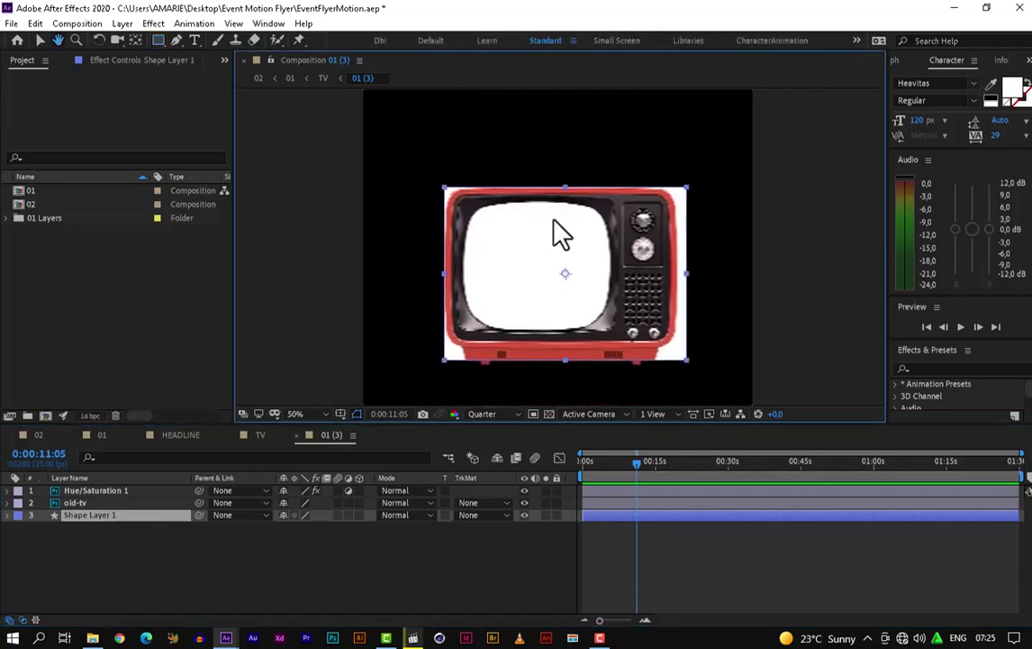
Scrub Rectangle Path 1's Size down to 562 × 394, then deselect and collapse Shape Layer 1.
click(8, 514)
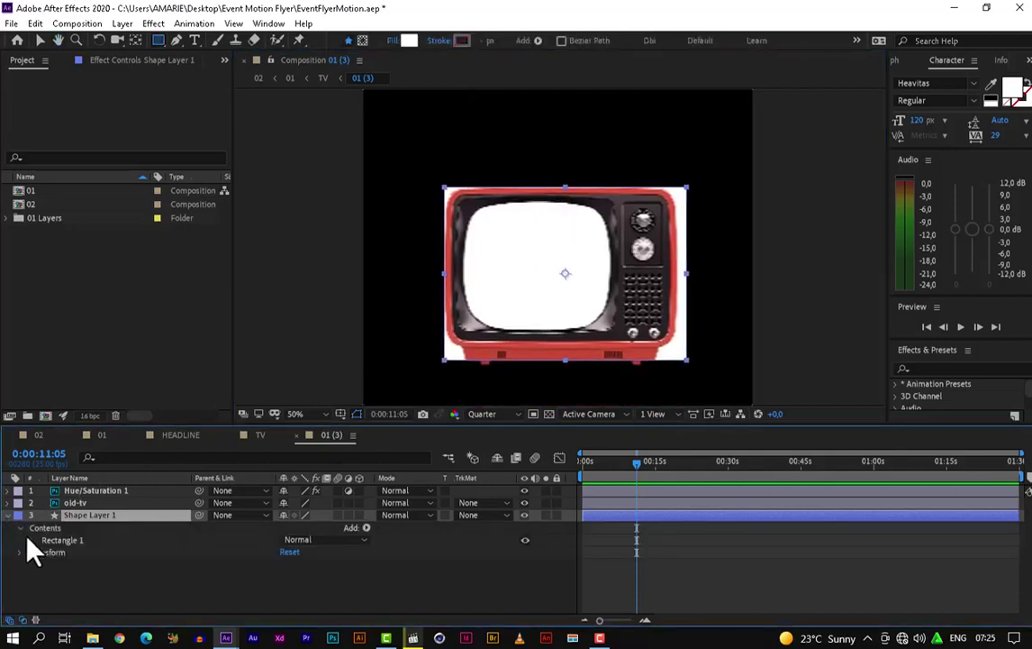
click(32, 540)
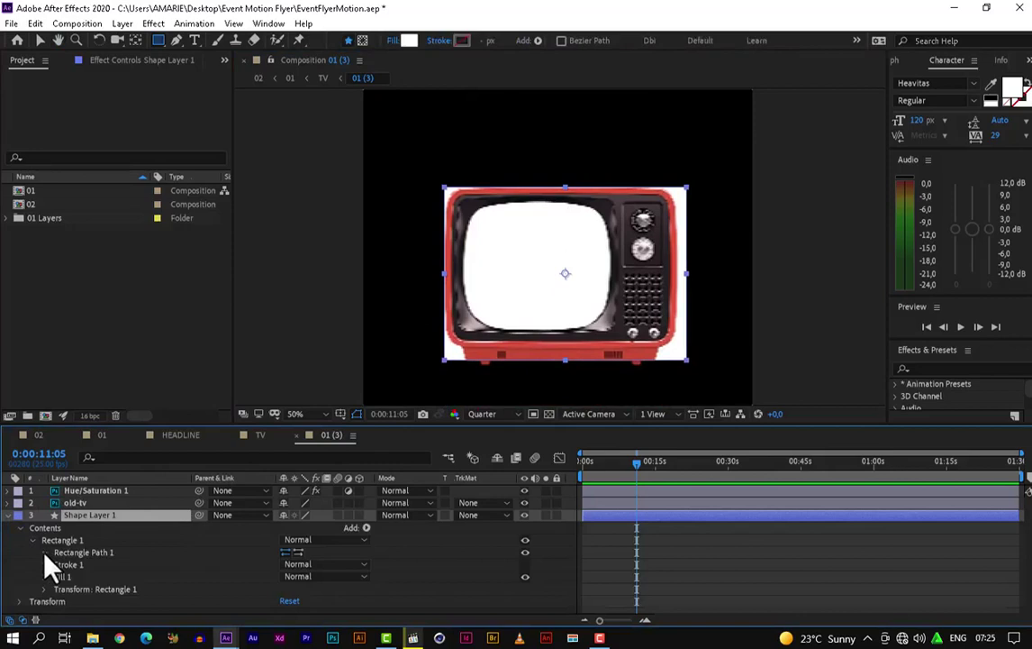
click(44, 552)
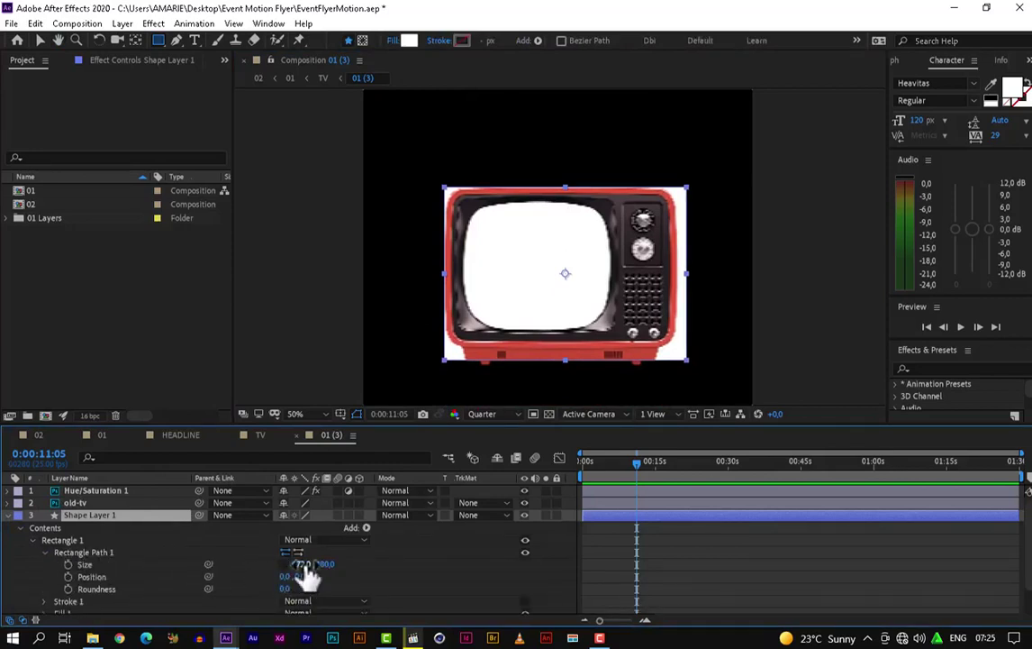
drag(307, 565, 224, 569)
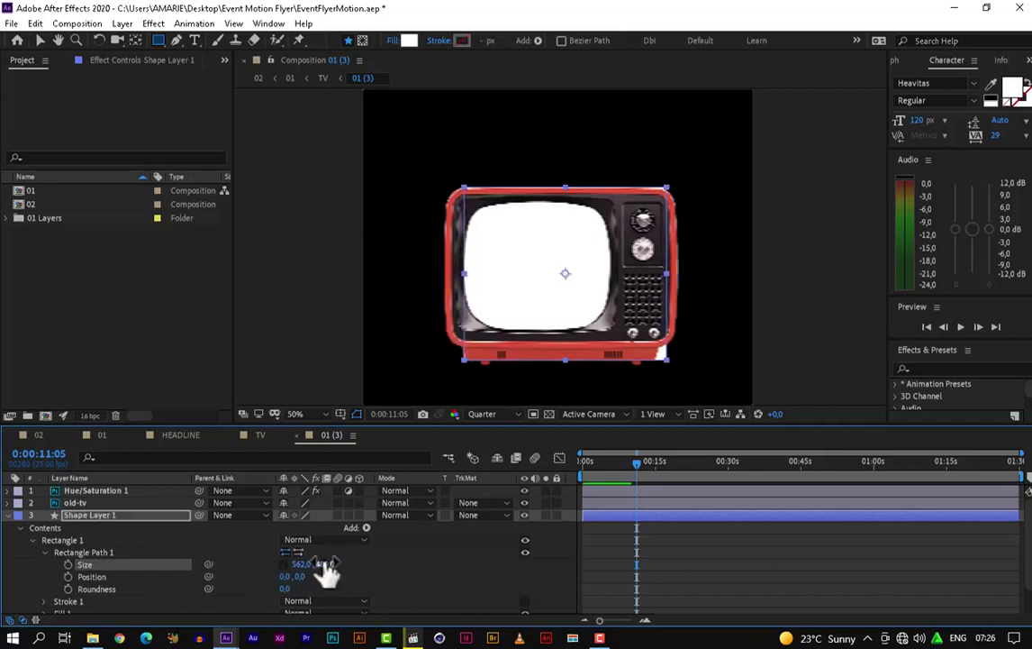
drag(325, 570, 267, 564)
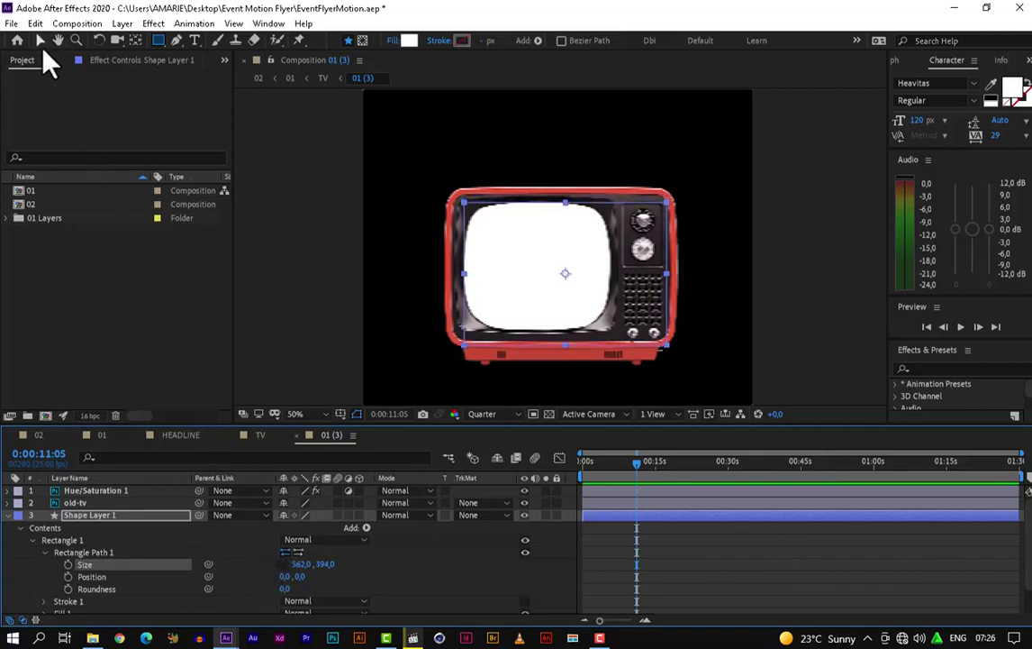
click(40, 42)
double_click(525, 230)
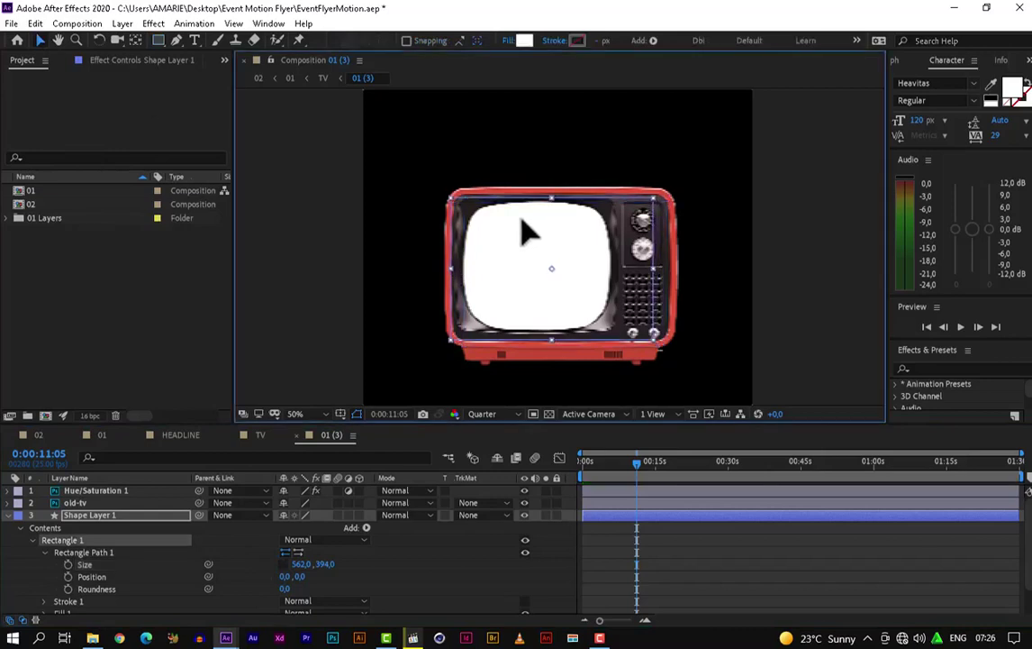
click(845, 162)
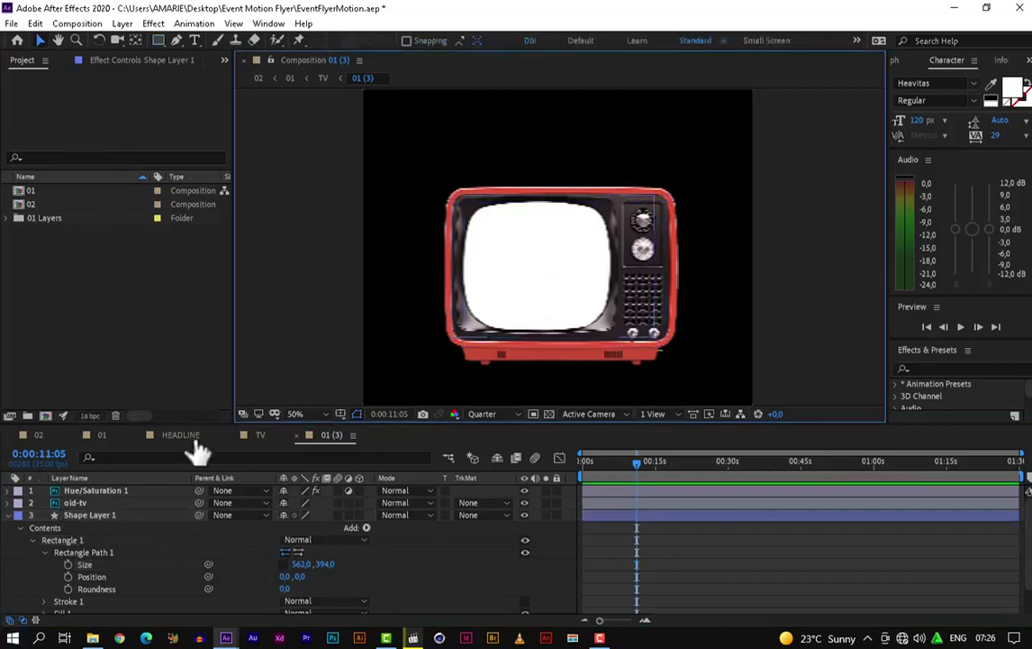
click(8, 516)
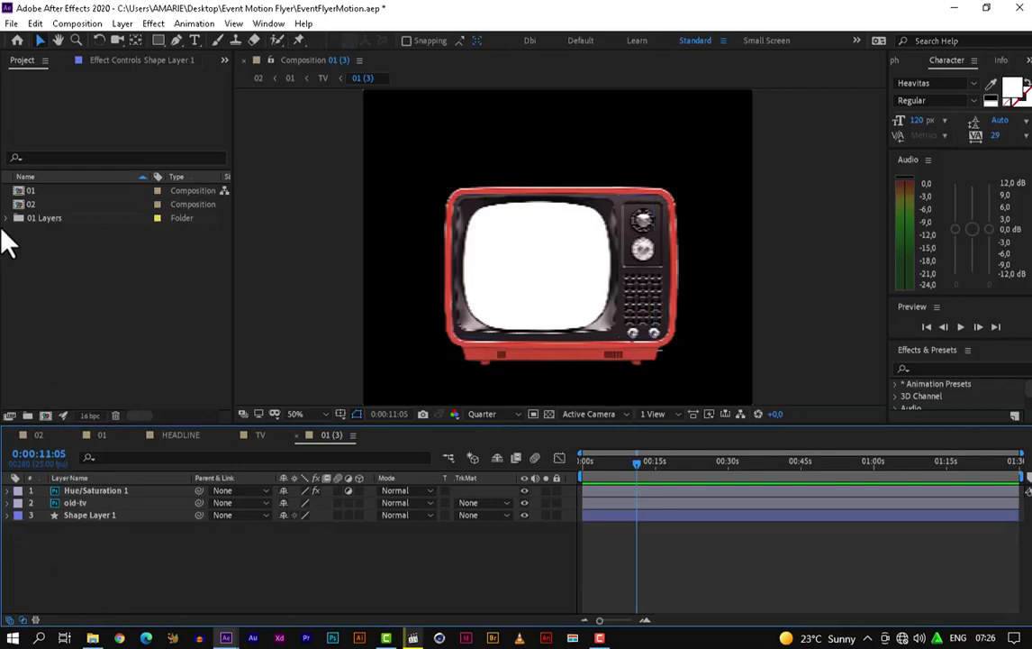
click(90, 256)
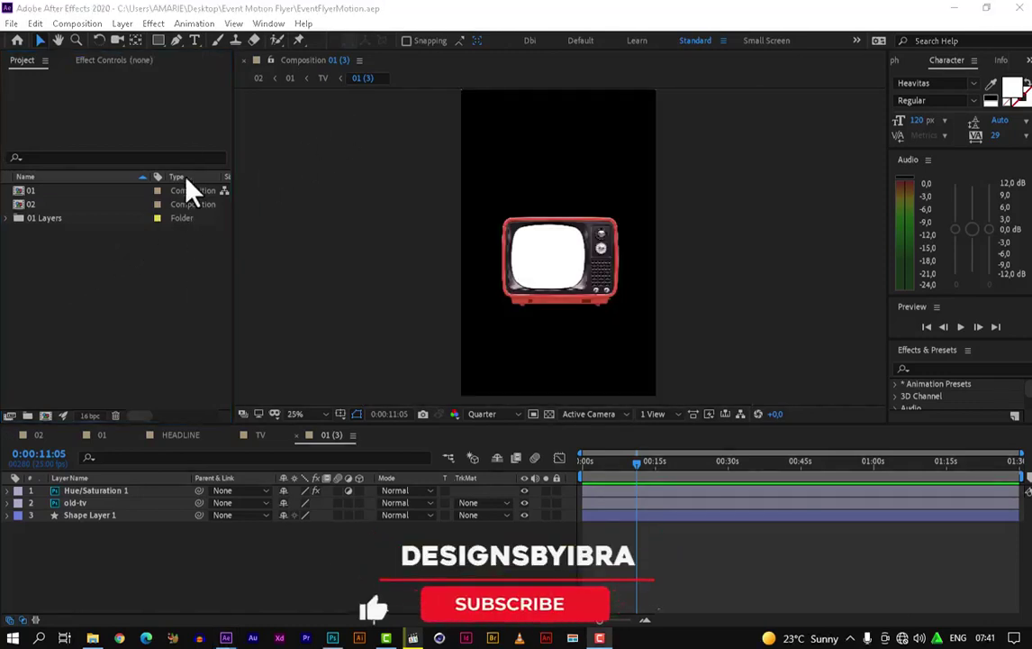
drag(185, 104, 671, 13)
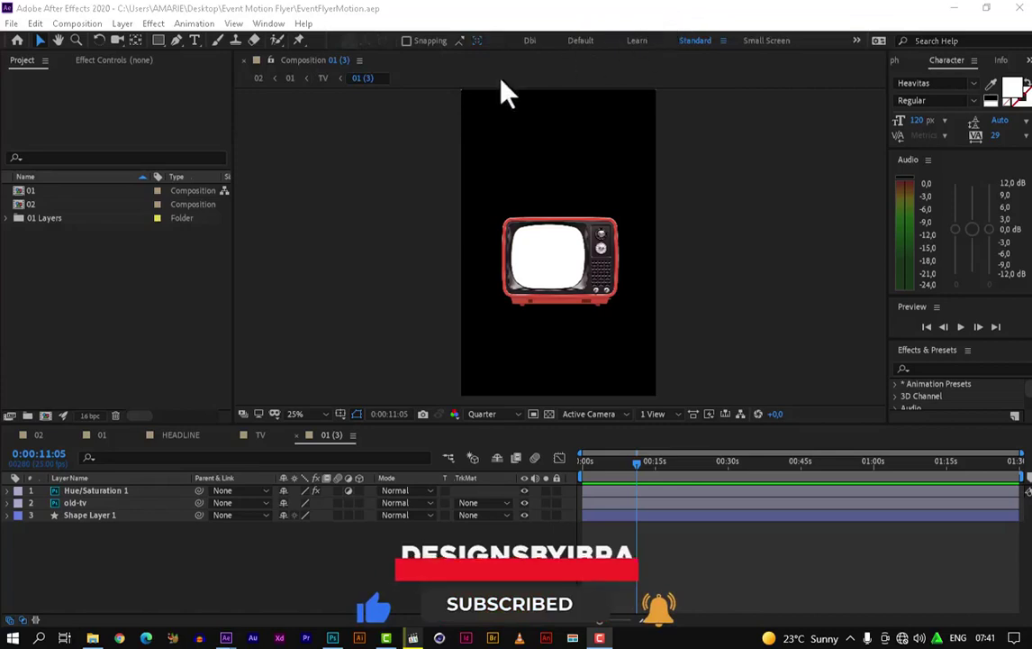
Import the Thank You Lord AVI and move it into a new project folder named Assets.
double_click(36, 261)
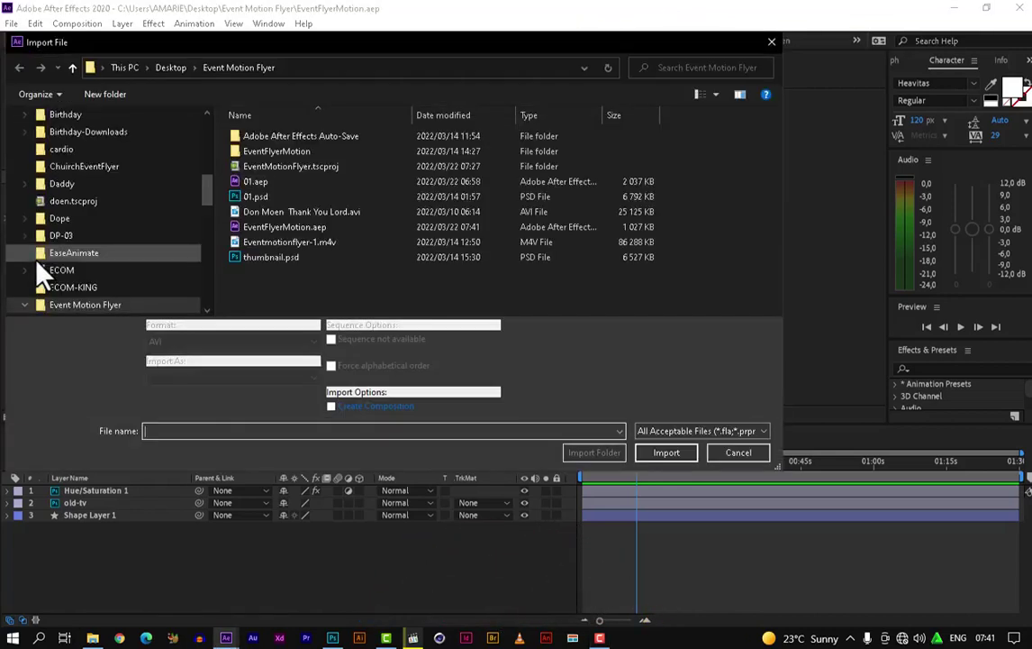
double_click(266, 216)
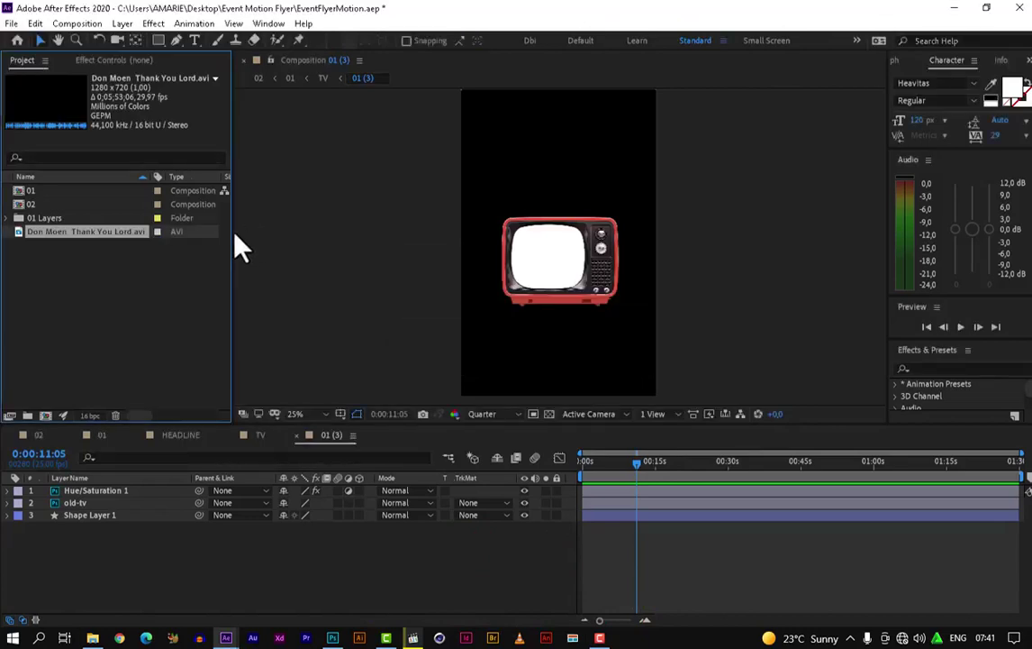
click(101, 296)
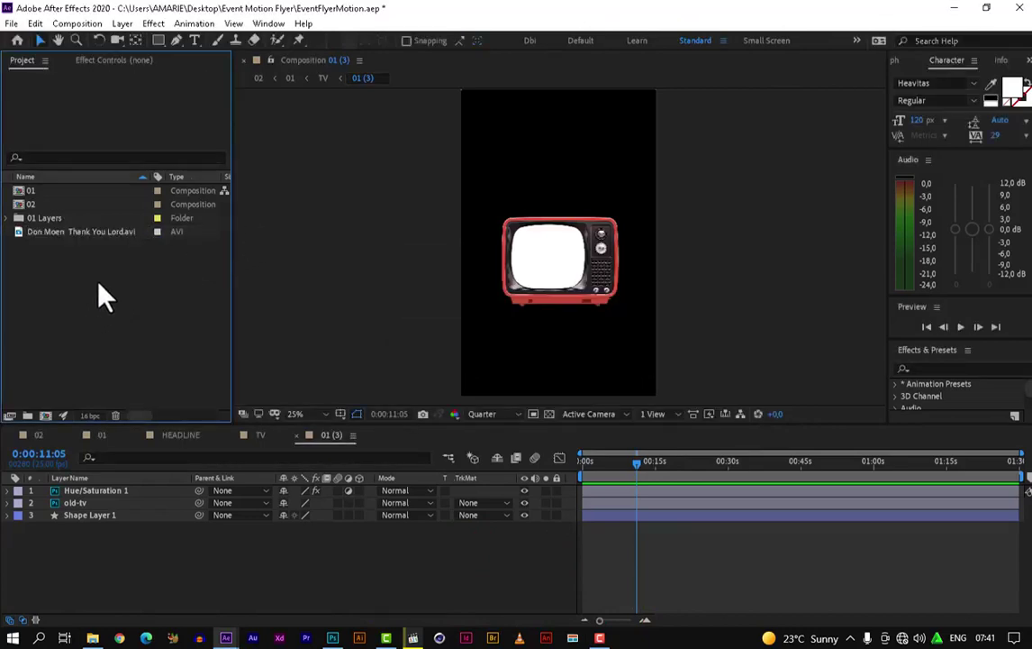
click(28, 416)
text(A)
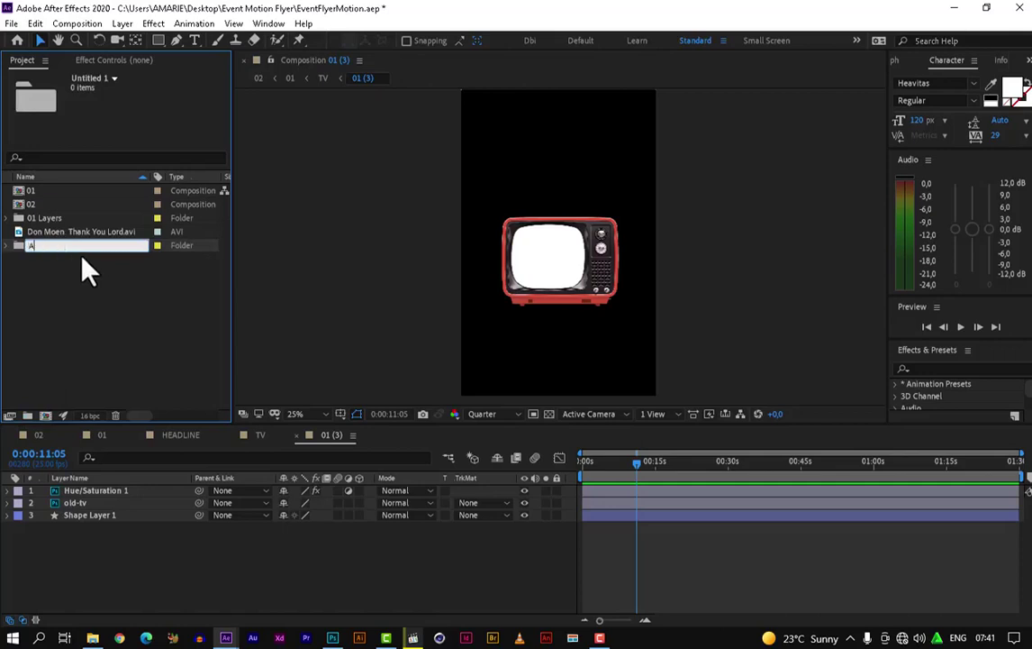
text(ssets)
click(66, 282)
drag(54, 245, 50, 231)
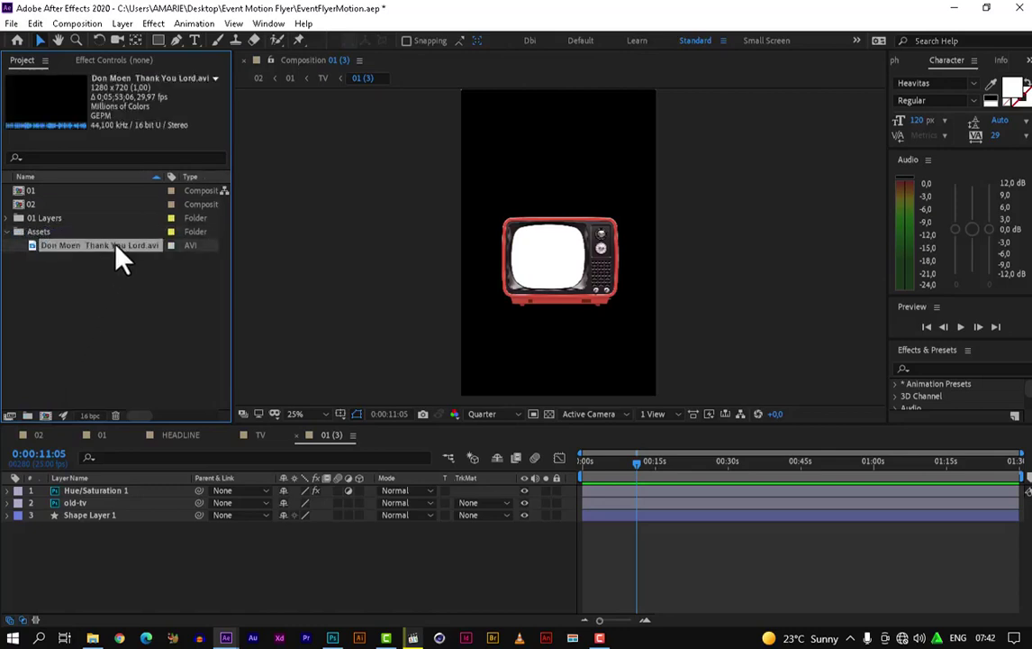
Add the video to the 01 (3) composition with Ctrl+/ and select its layer.
key(ctrl+slash)
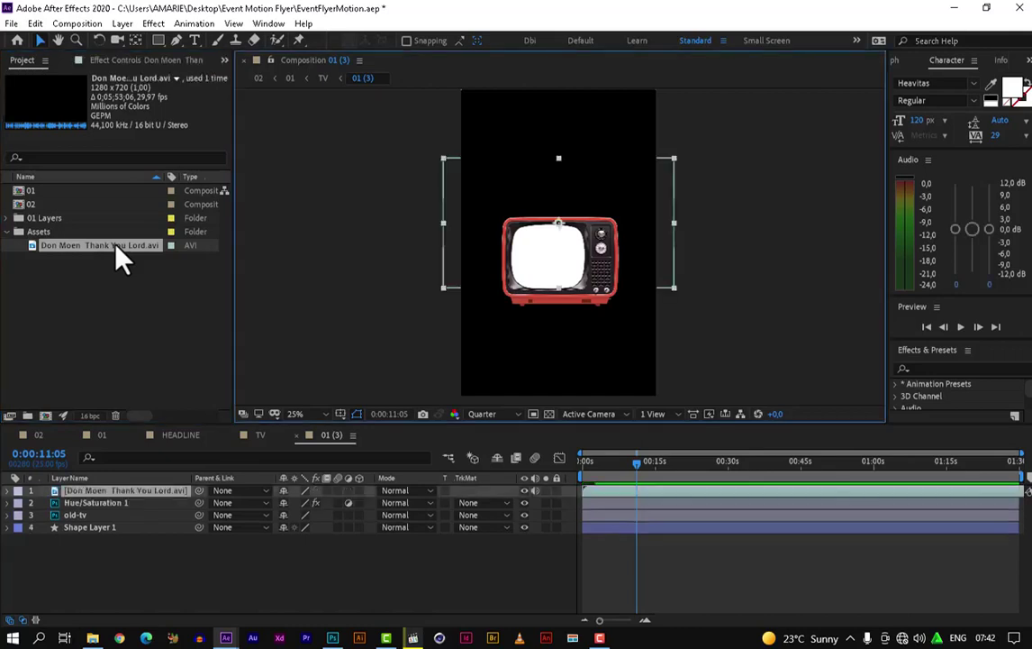
click(120, 595)
click(154, 491)
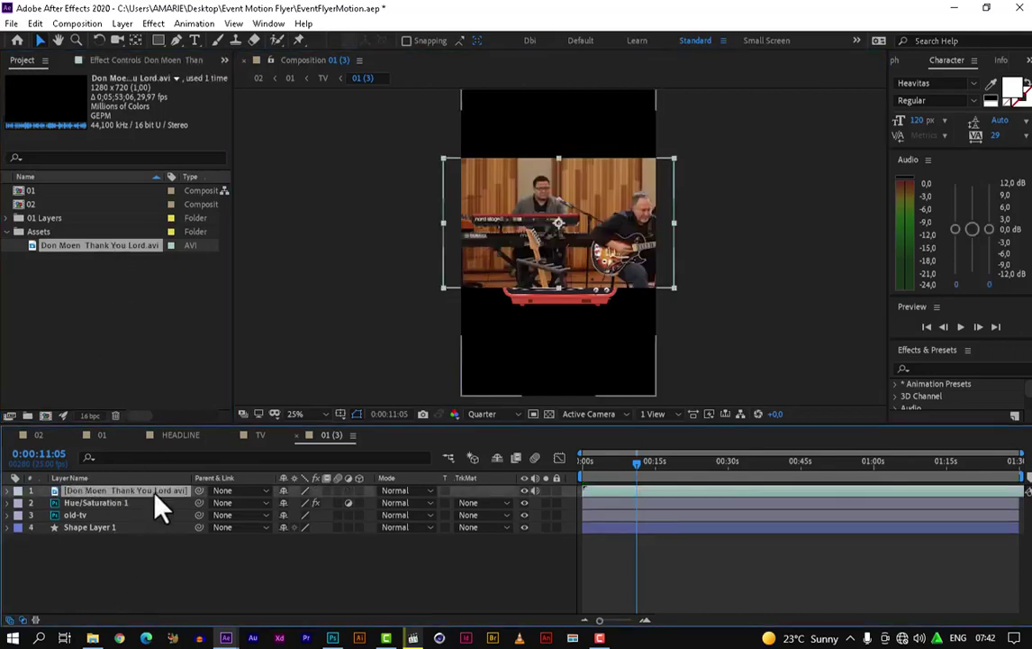
Hide the video layer and select the Hue/Saturation 1 and old-tv layers.
click(524, 491)
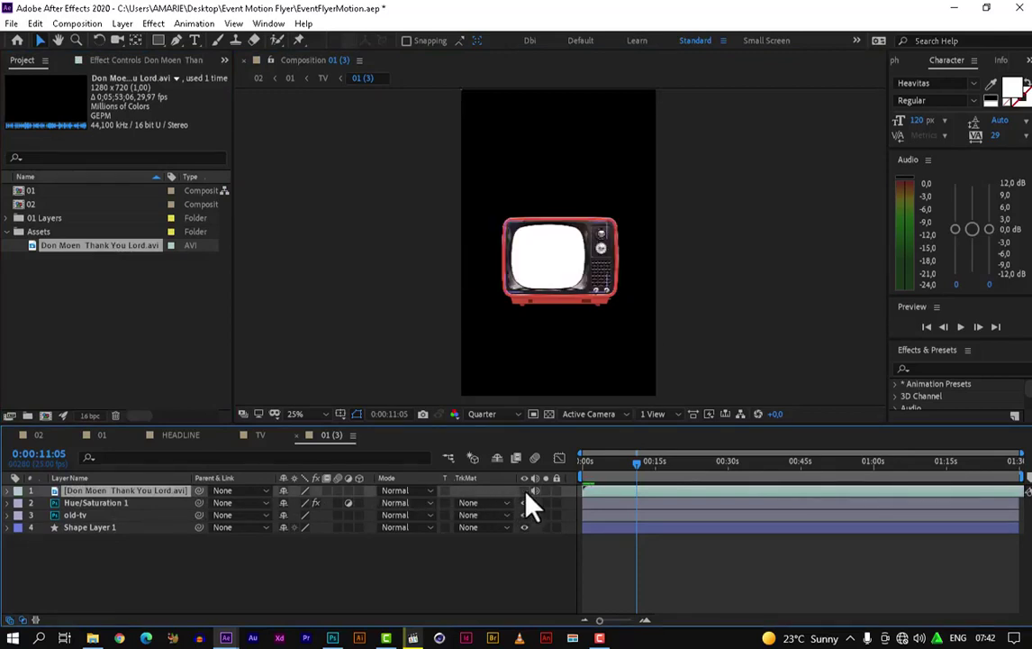
click(130, 591)
click(126, 503)
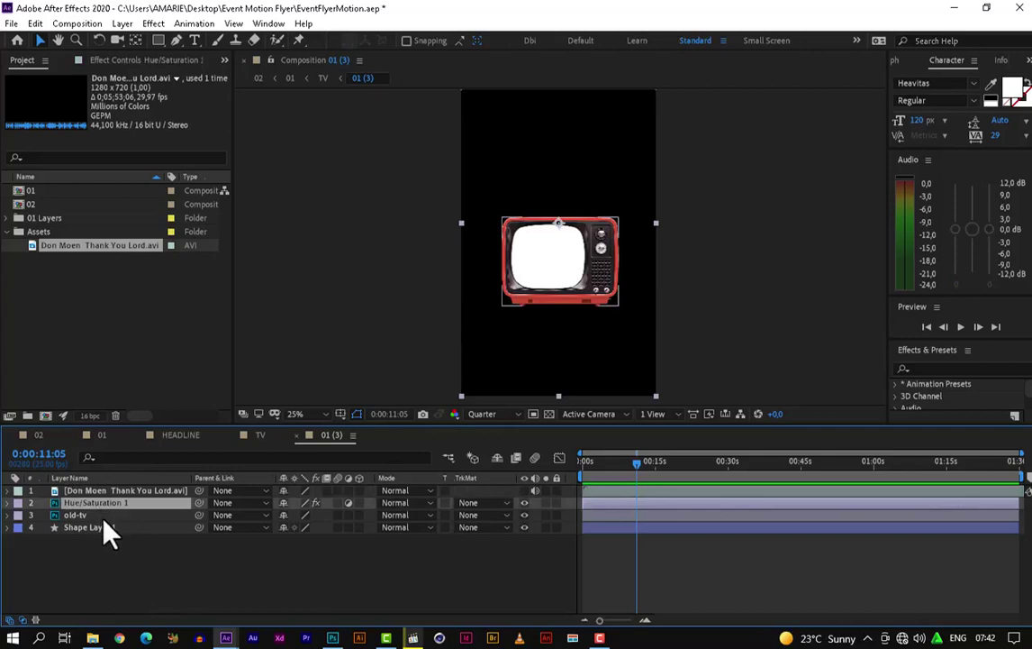
ctrl+click(104, 517)
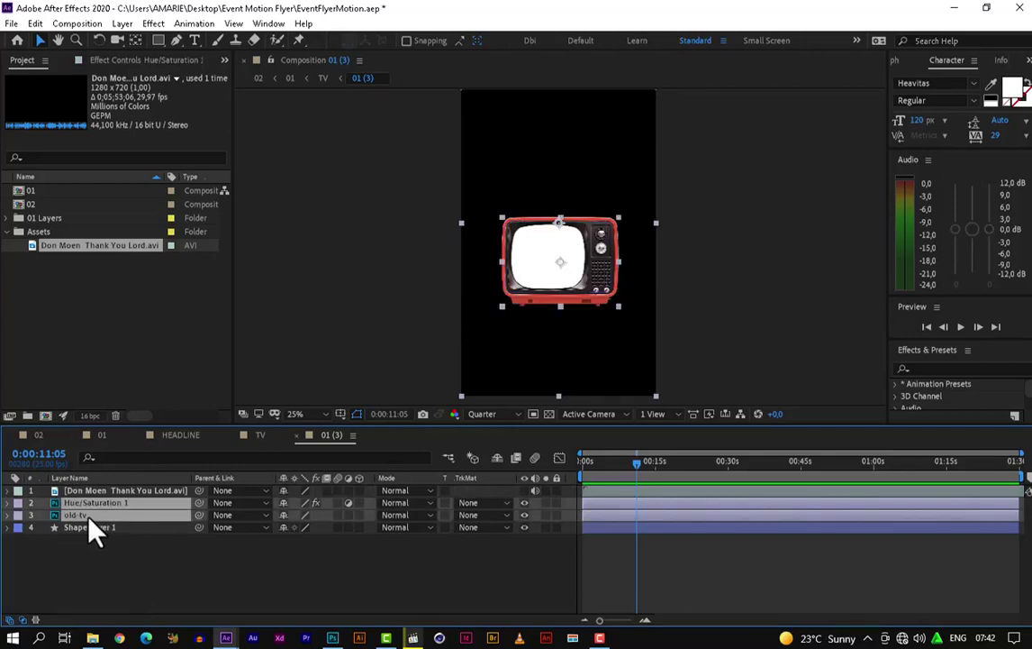
click(182, 572)
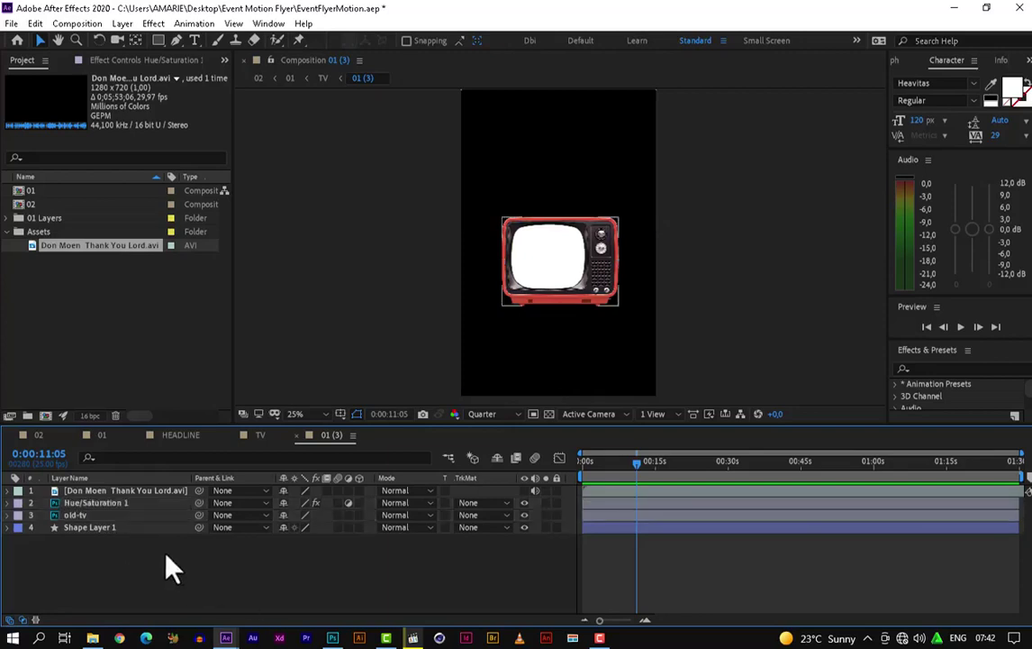
click(78, 515)
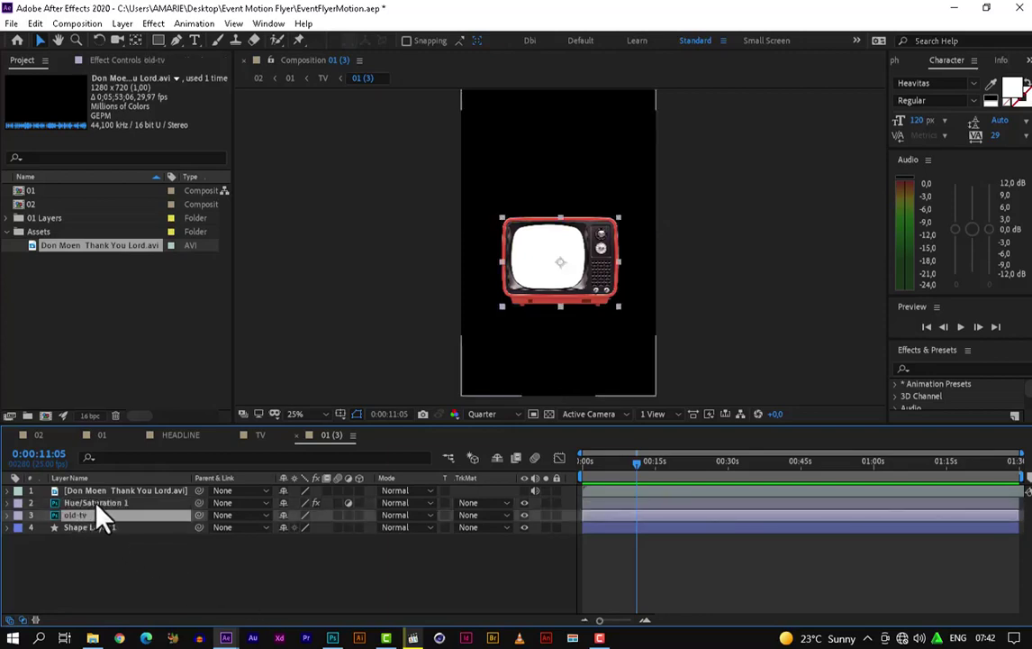
click(97, 503)
shift+click(83, 517)
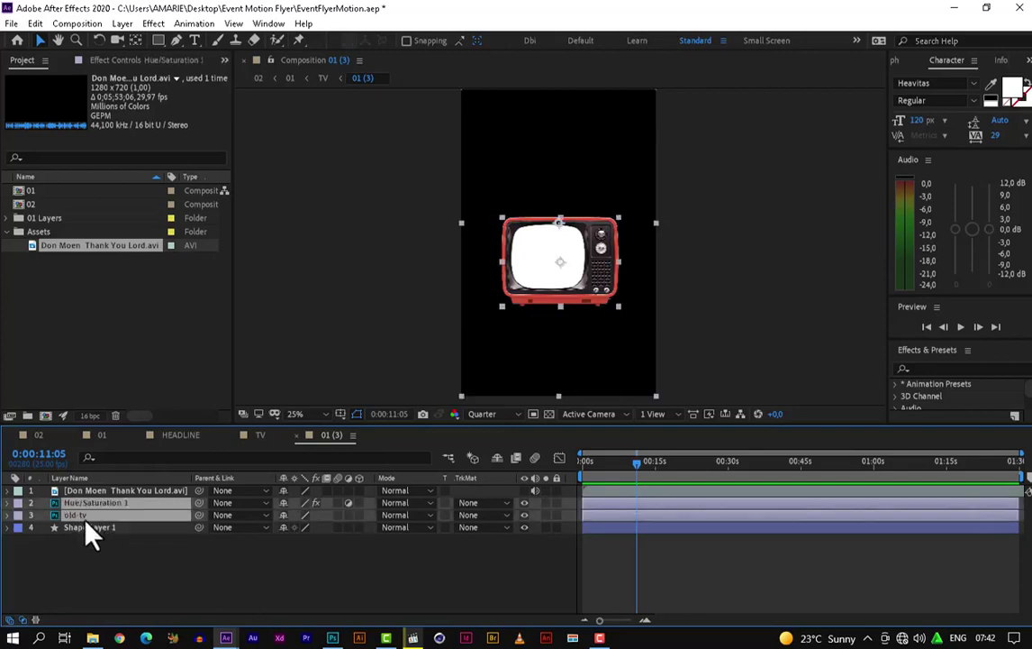
click(181, 595)
click(127, 502)
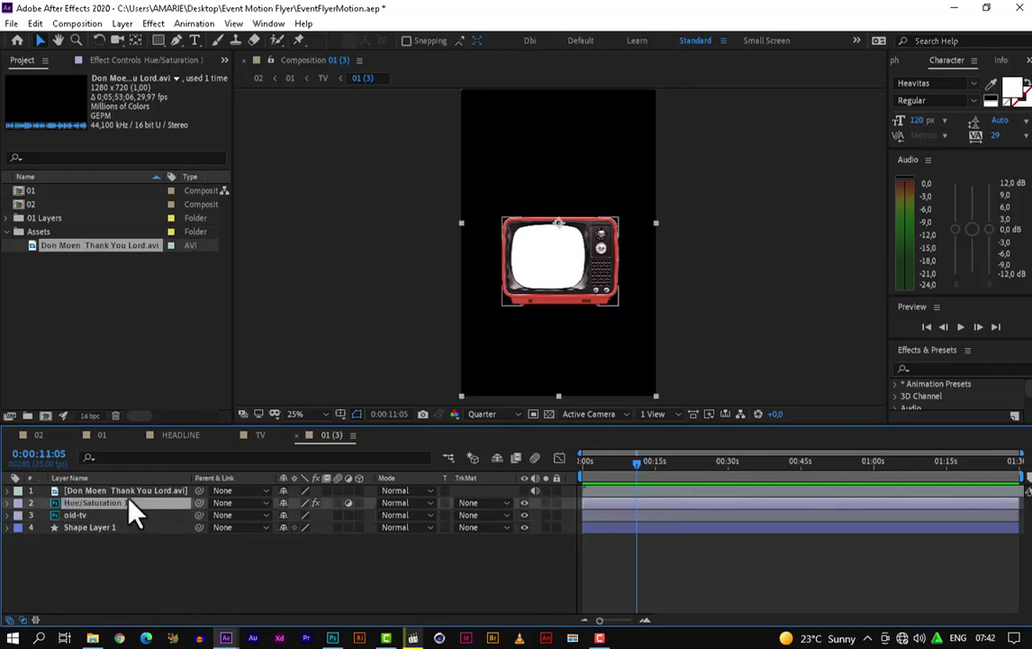
Toggle Hue/Saturation 1 off and back on, leaving it and old-tv selected.
click(526, 503)
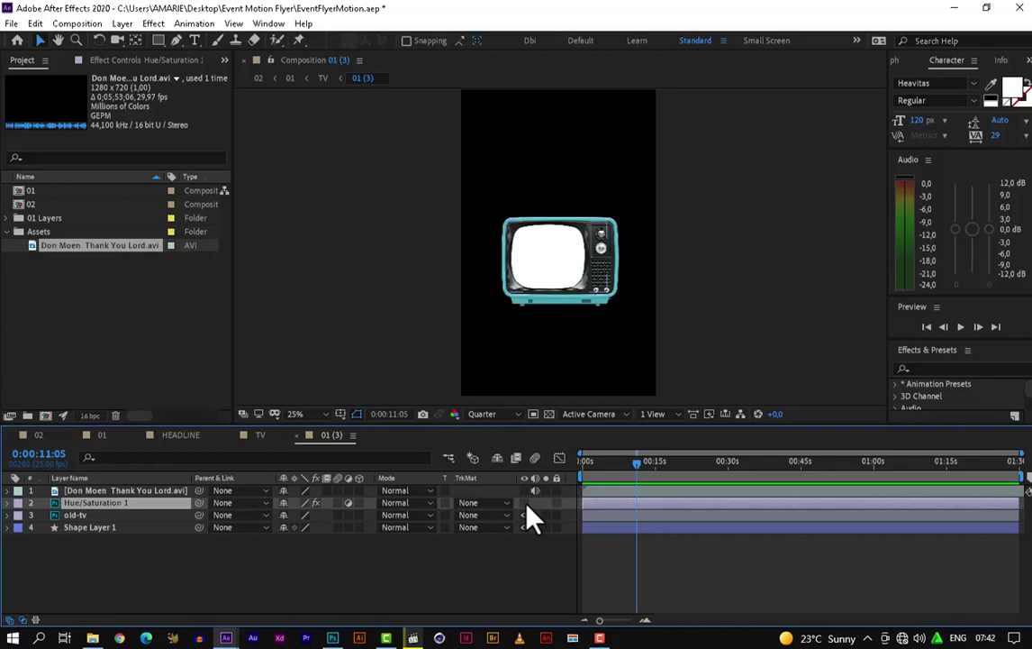
click(117, 516)
click(133, 504)
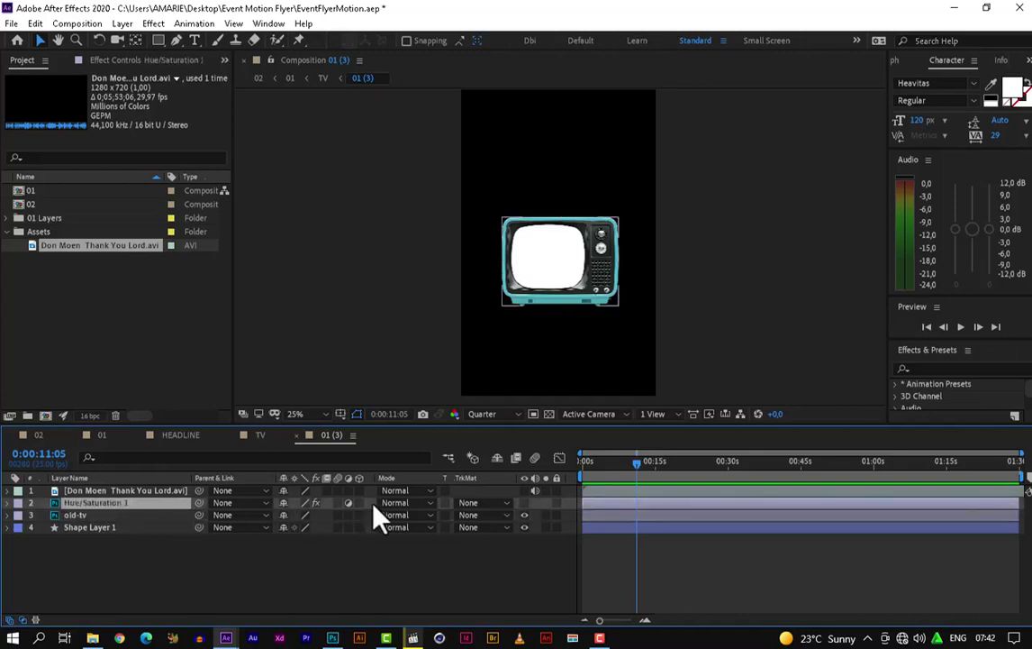
click(524, 503)
shift+click(133, 515)
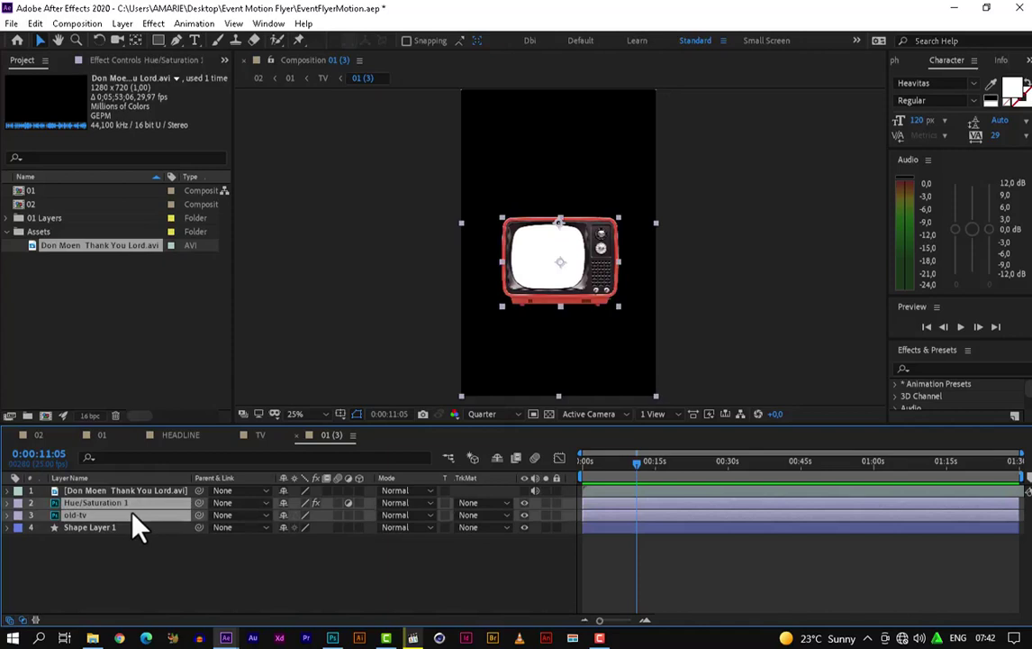
Precompose Hue/Saturation 1 and old-tv into a new composition named TV-old1.
key(ctrl+shift+c)
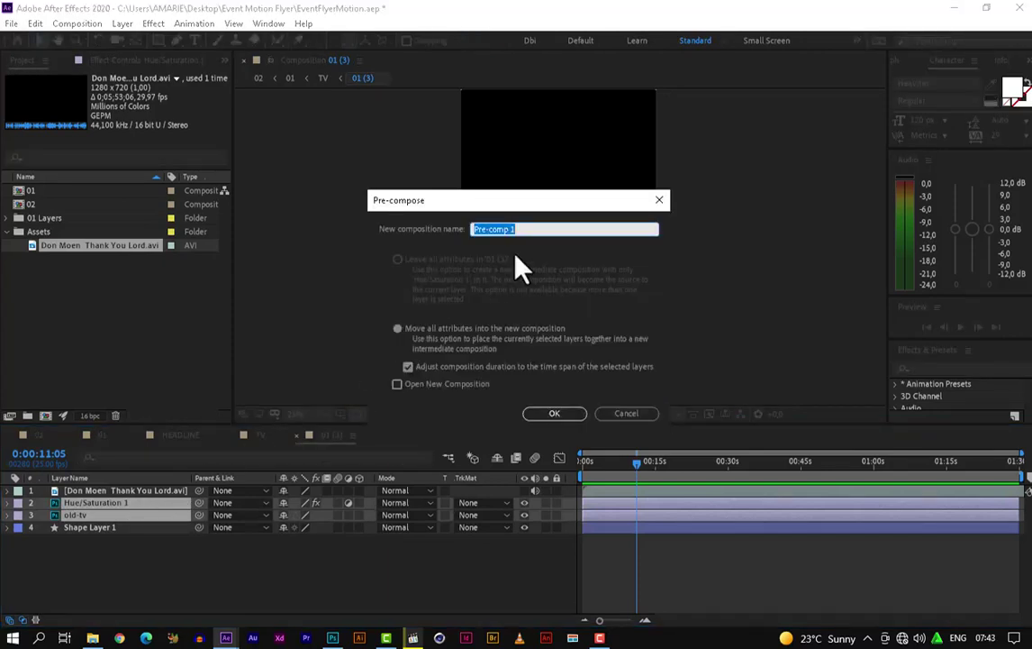
text(TV)
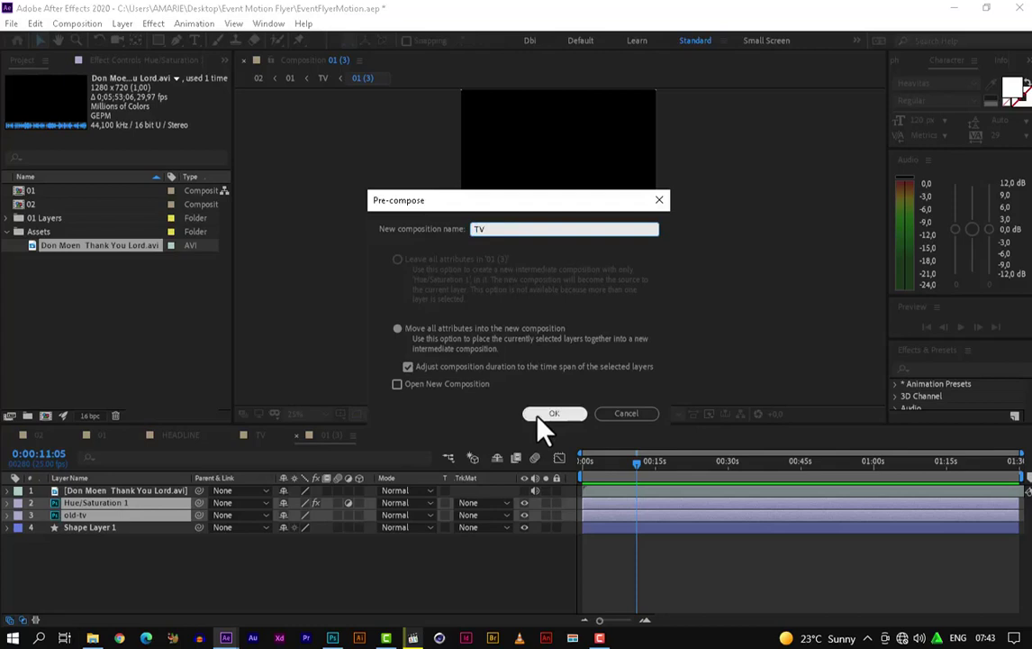
text(-old1)
click(571, 420)
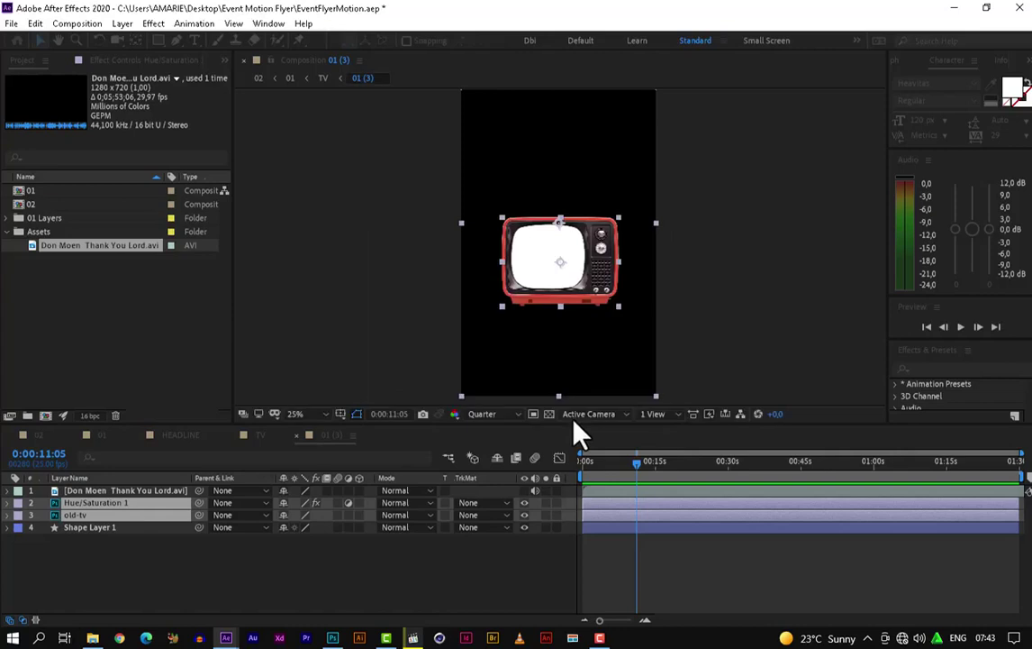
Move the video layer to the bottom of the stack, make it visible, and shift it lower.
click(131, 493)
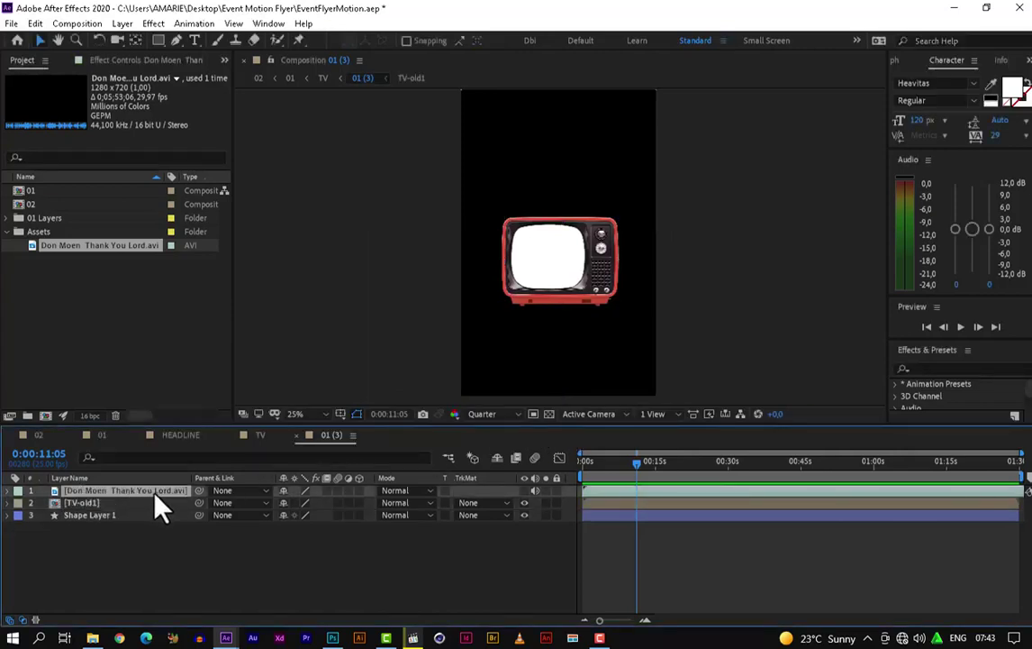
drag(155, 494, 156, 530)
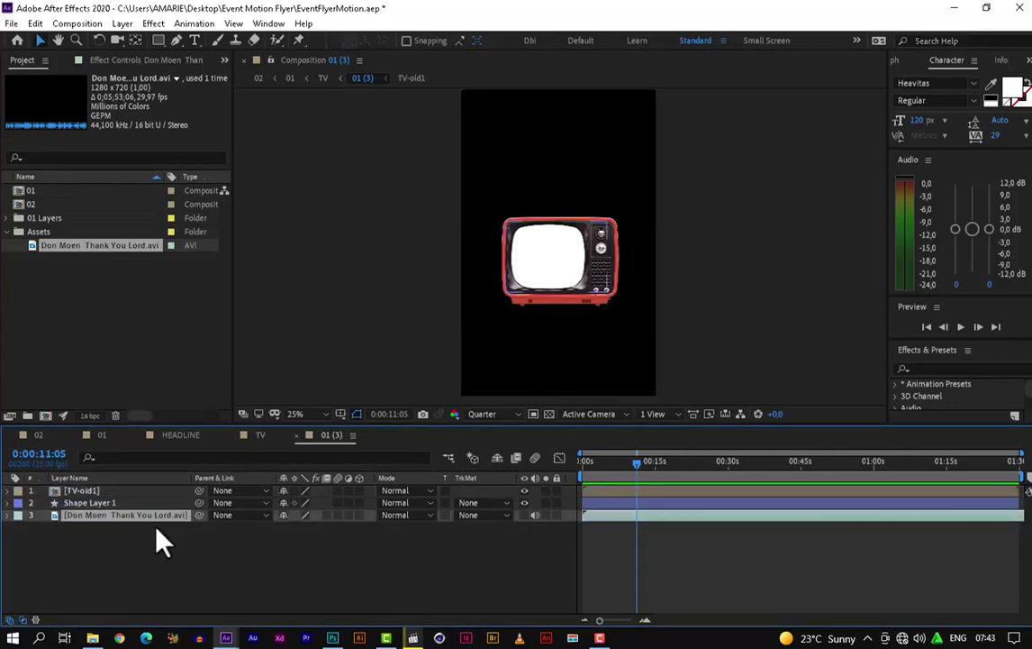
click(526, 516)
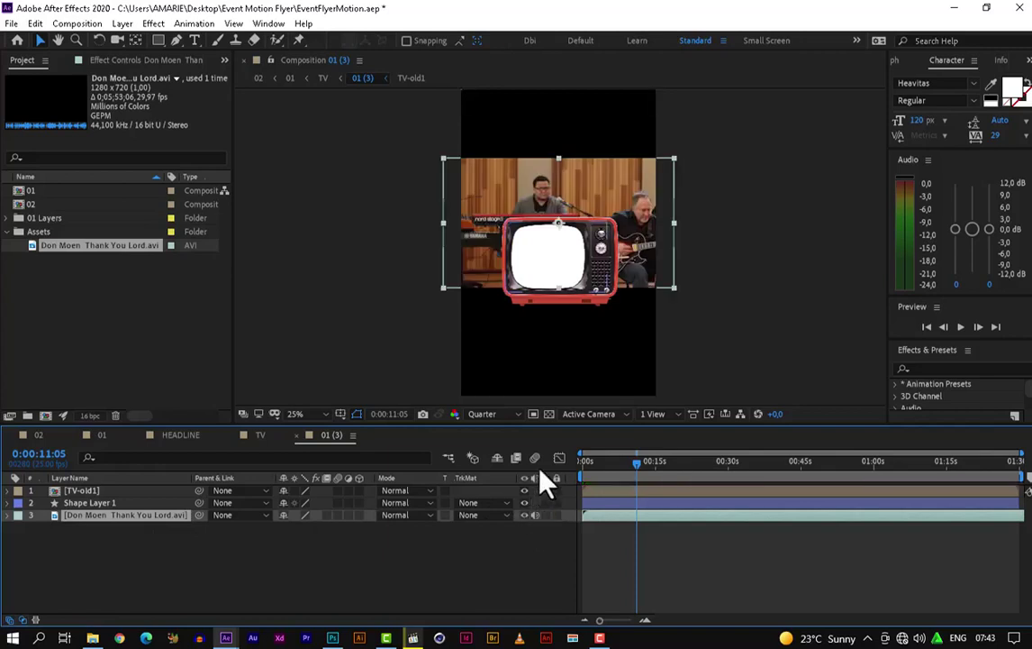
drag(622, 189, 615, 226)
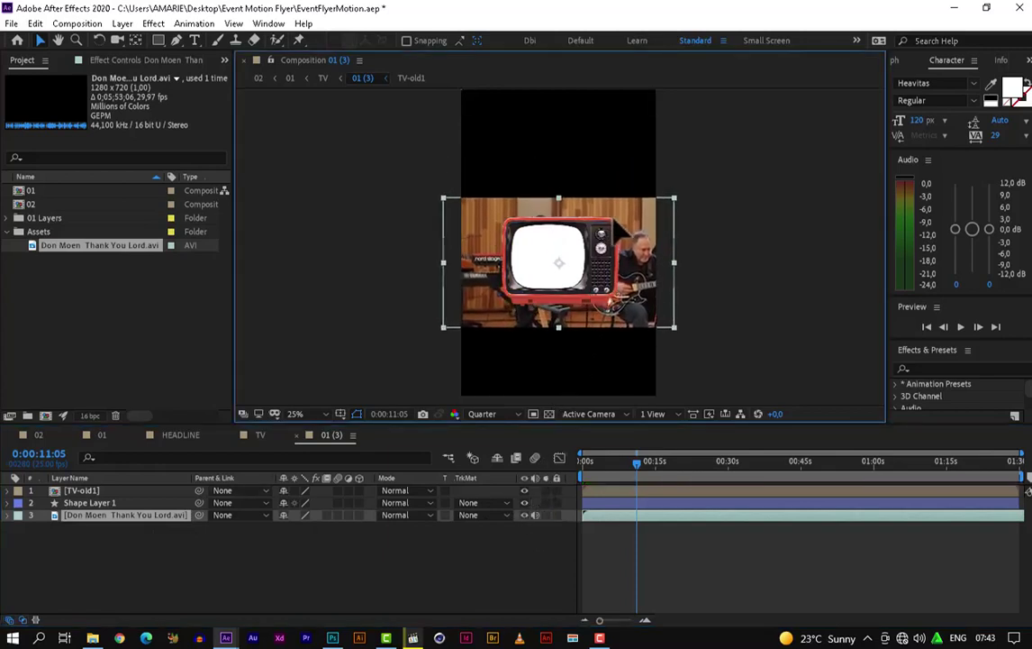
click(131, 520)
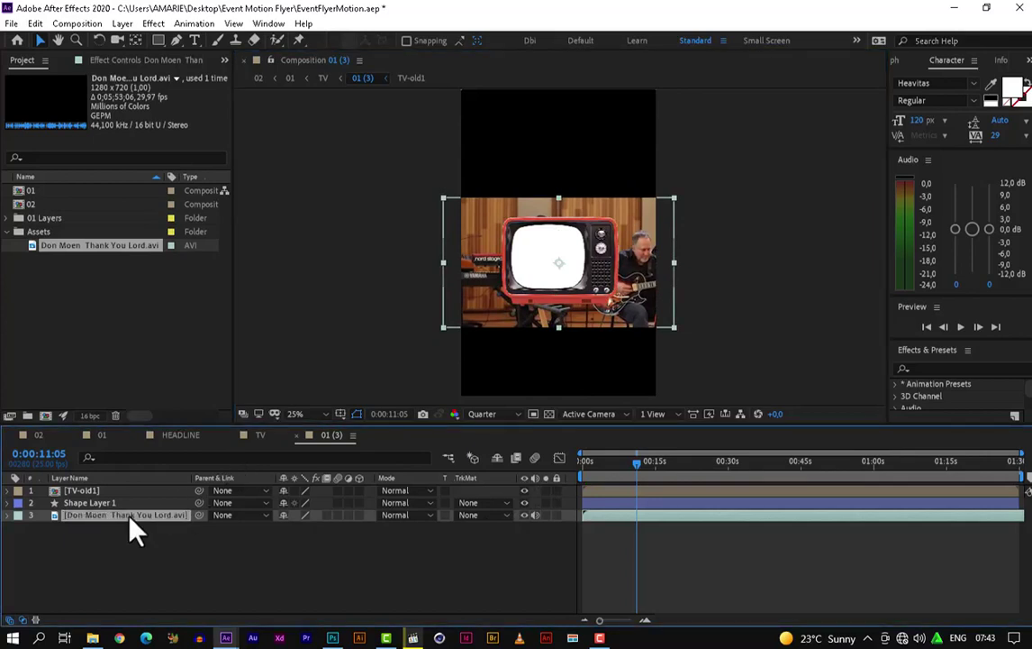
Raise the video slightly behind the TV screen and scale it down to 48%.
key(s)
drag(295, 529, 268, 528)
scroll(585, 242, up, 4)
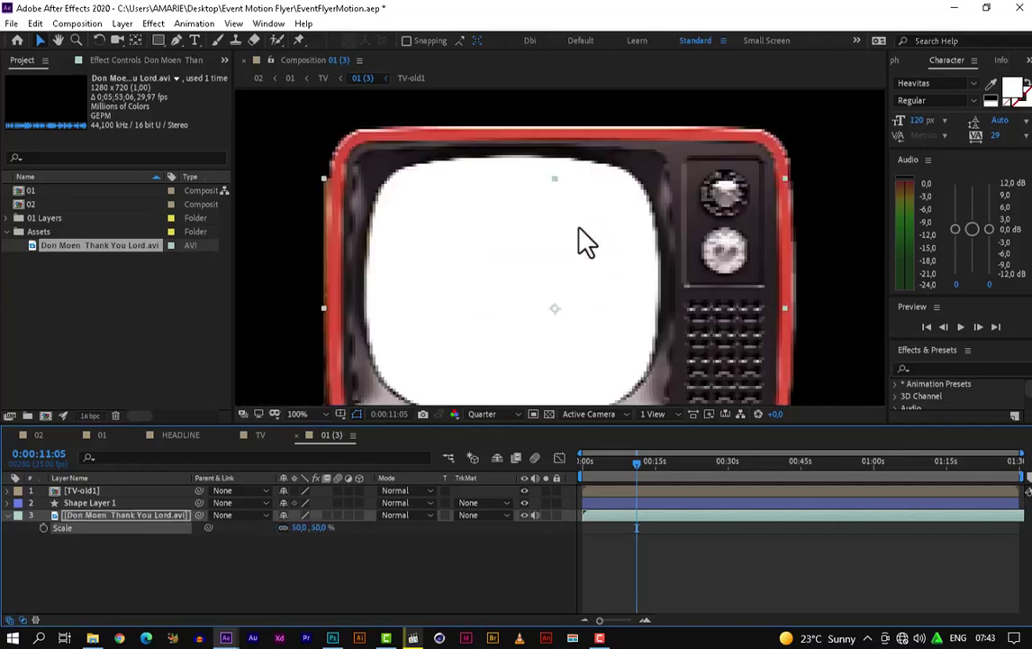
scroll(586, 241, down, 1)
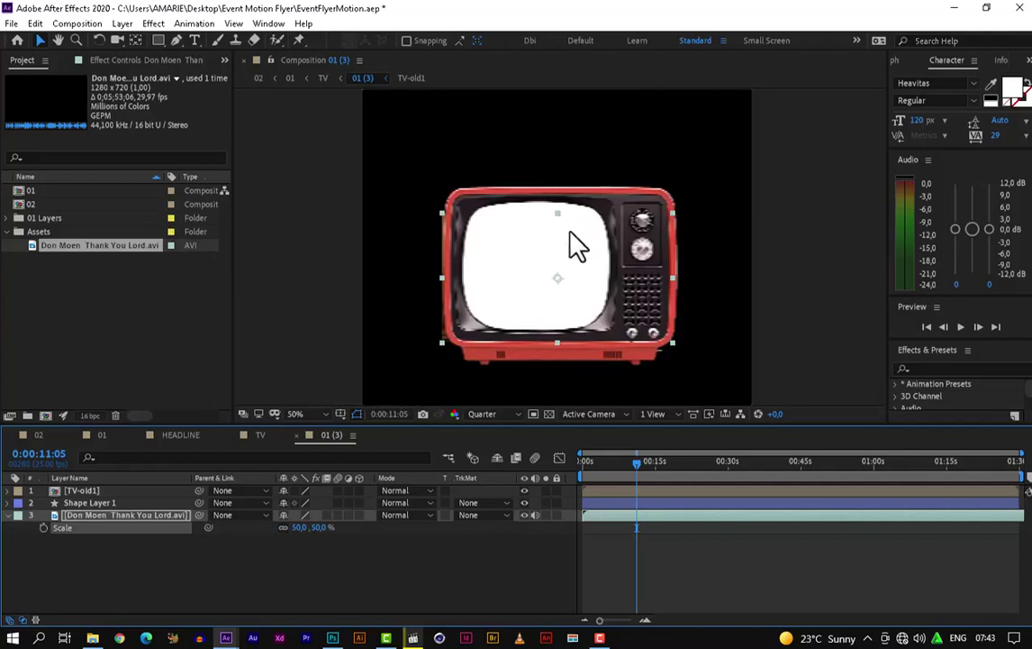
drag(530, 249, 527, 229)
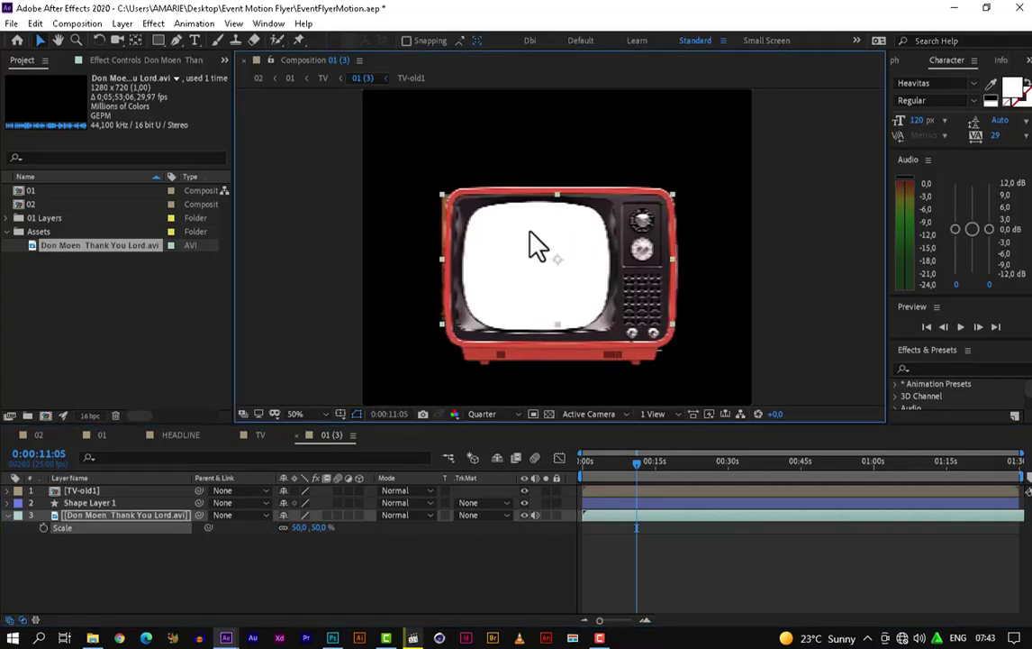
drag(299, 528, 300, 527)
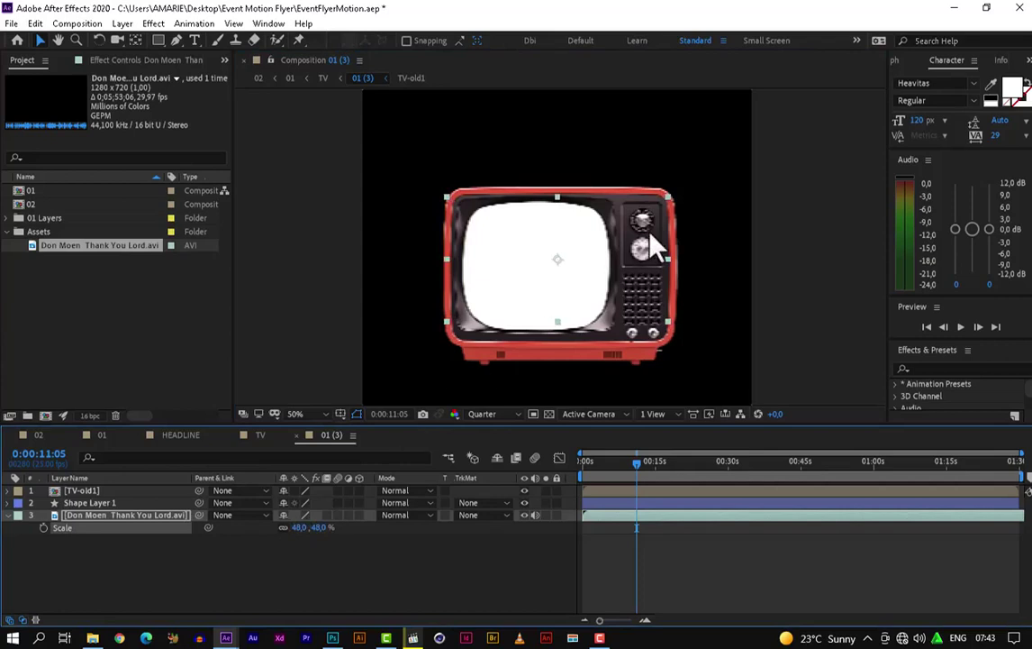
click(9, 515)
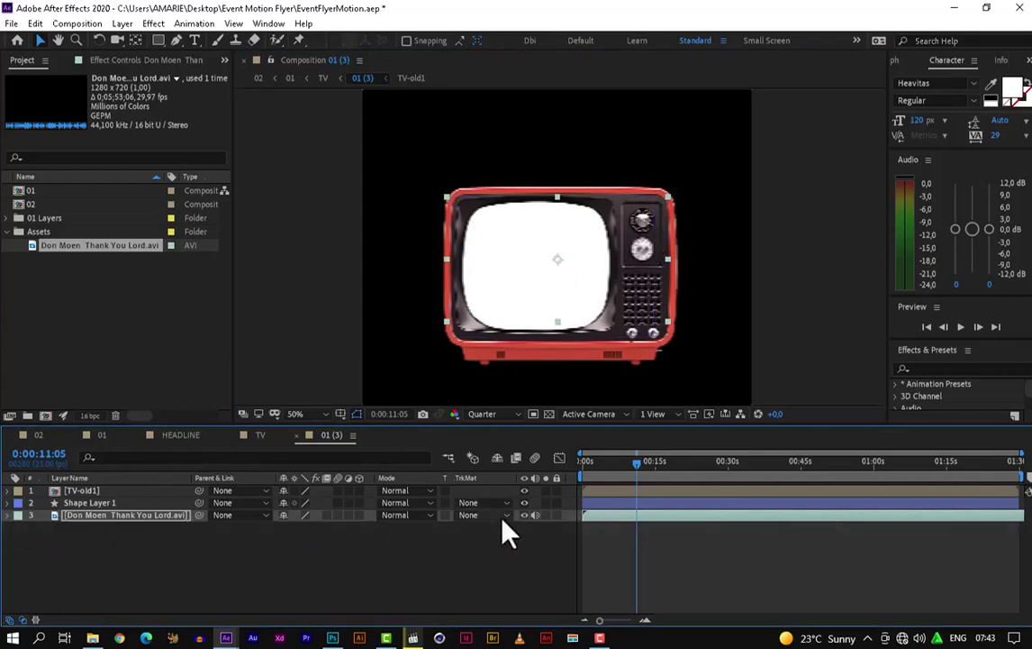
Set the video's track matte to Alpha Matte "Shape Layer 1" and nudge it slightly lower.
click(503, 519)
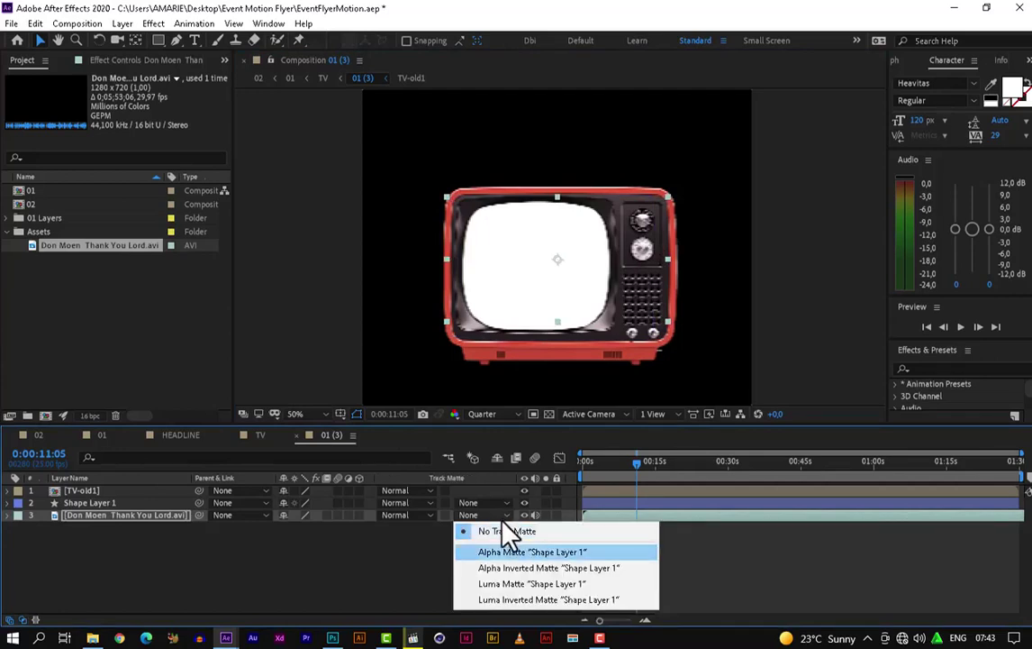
click(505, 553)
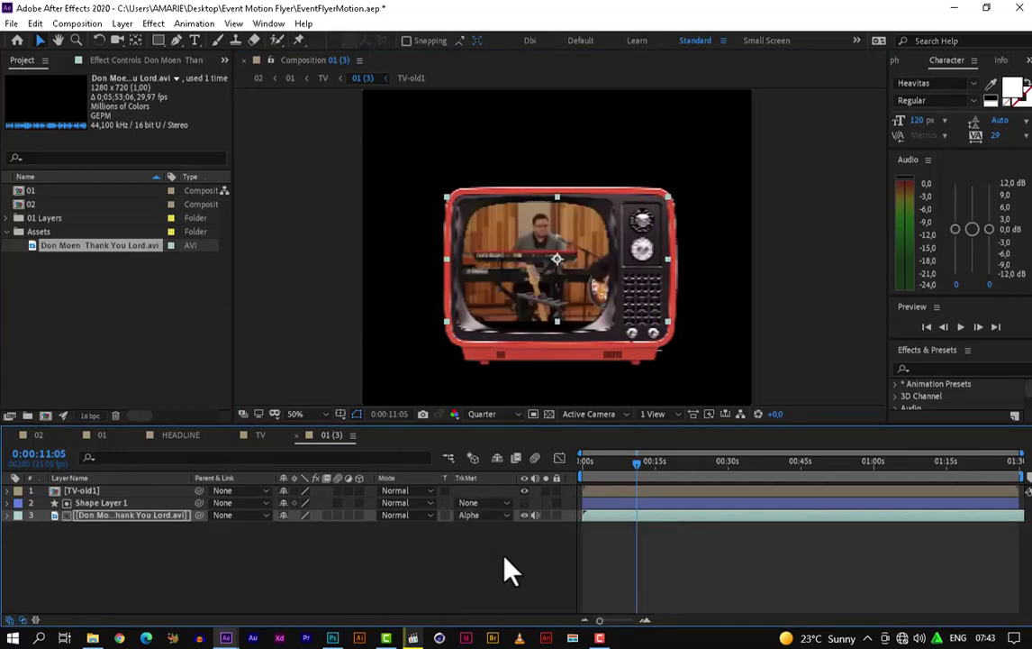
drag(579, 231, 580, 242)
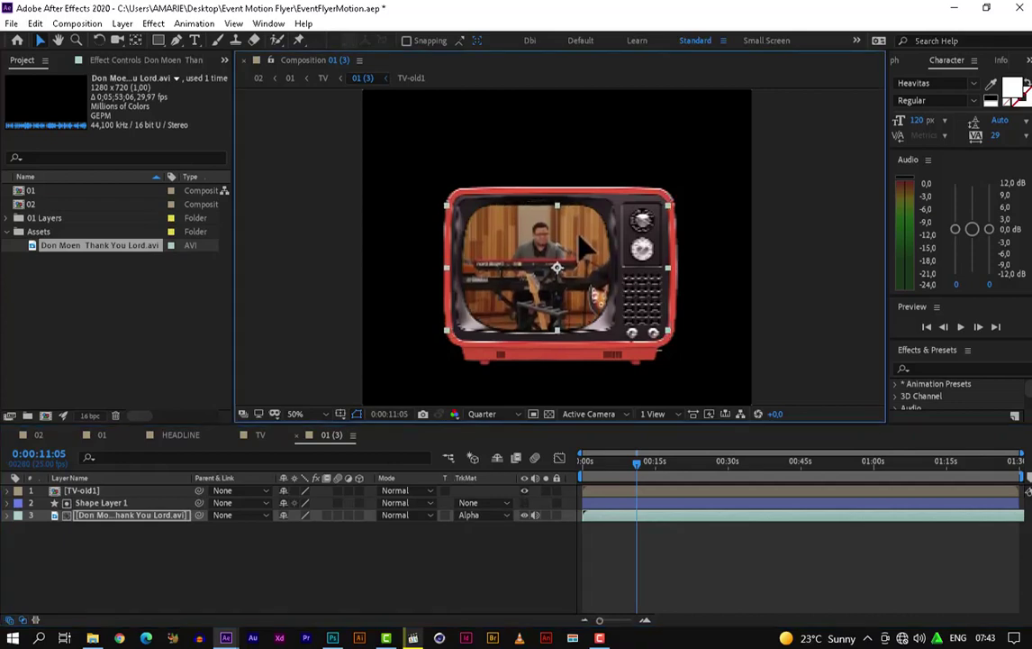
Set the video layer's Scale to 48%, undoing an accidental TV move.
click(153, 530)
key(s)
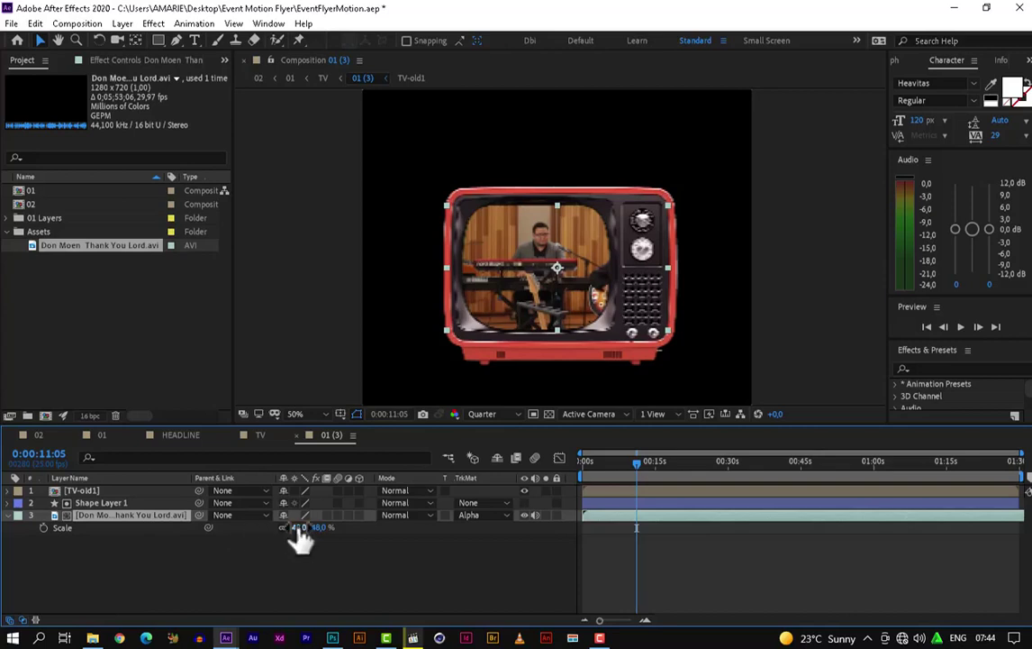
click(298, 528)
key(Return)
click(361, 591)
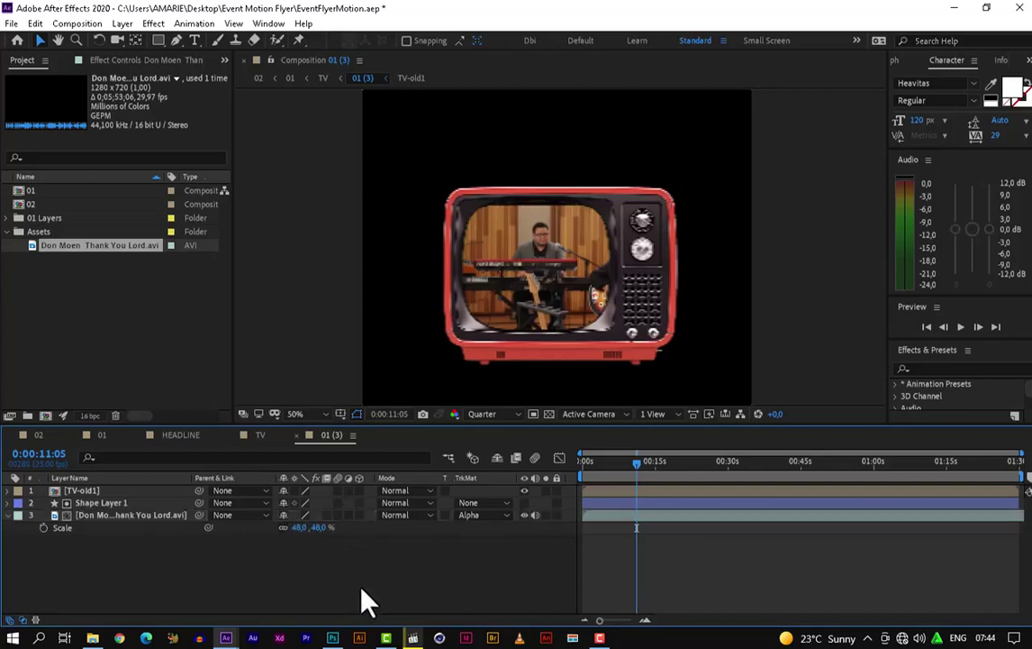
drag(577, 265, 572, 257)
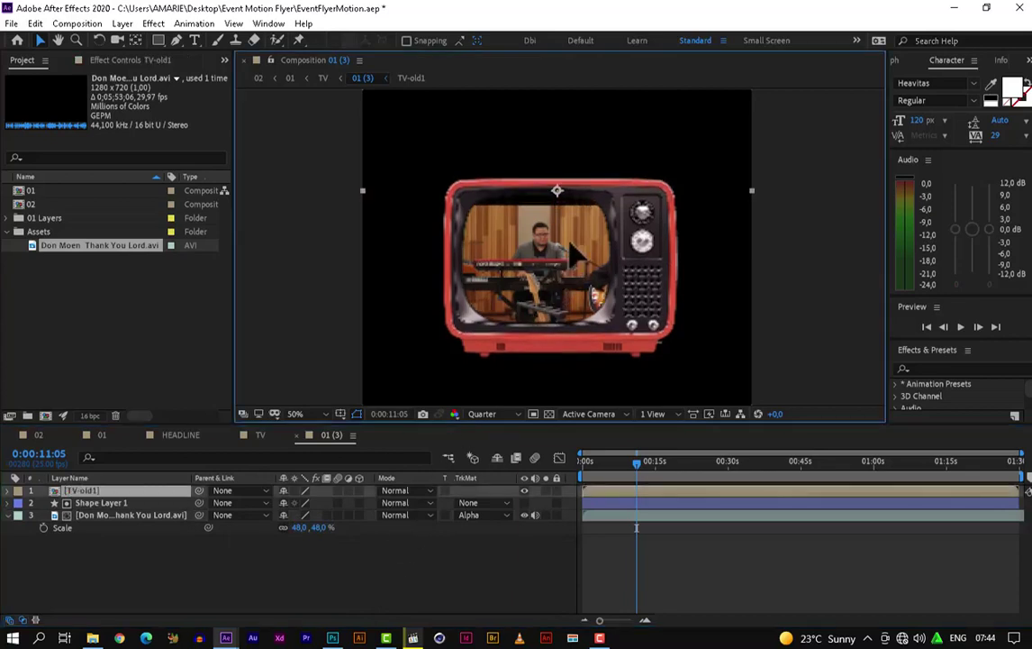
key(ctrl+z)
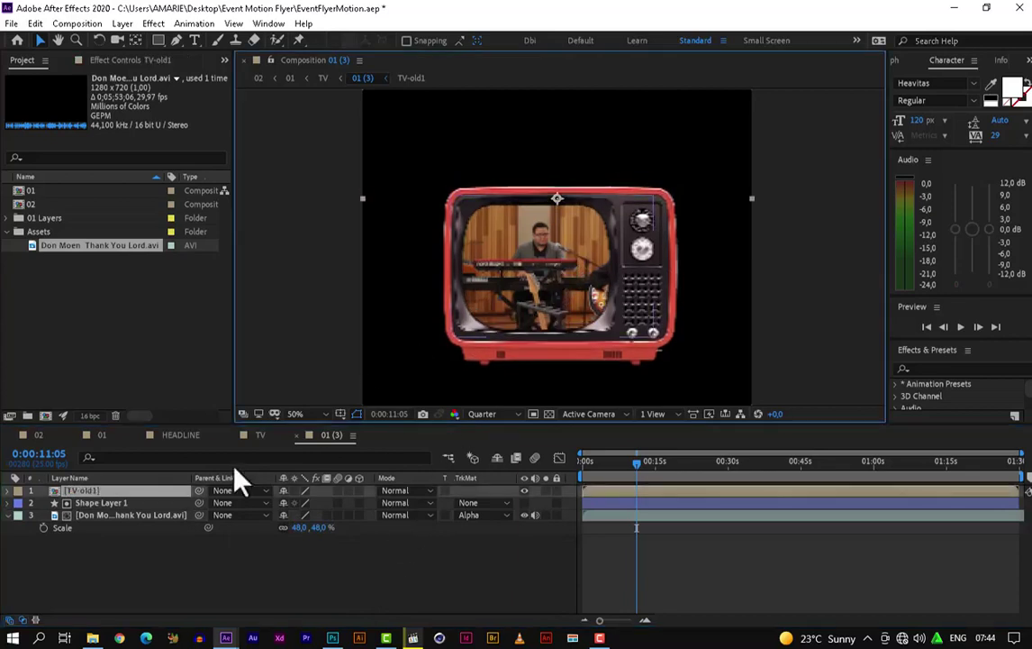
Unlink the video's scale proportions and set the vertical scale to 50%.
click(159, 518)
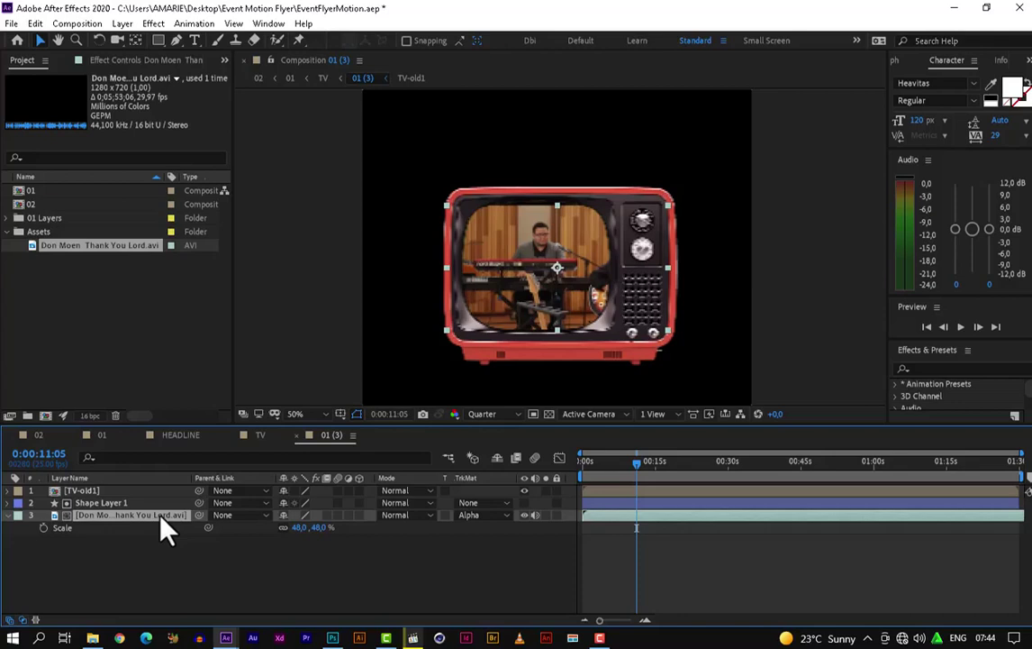
click(283, 529)
click(318, 528)
click(418, 554)
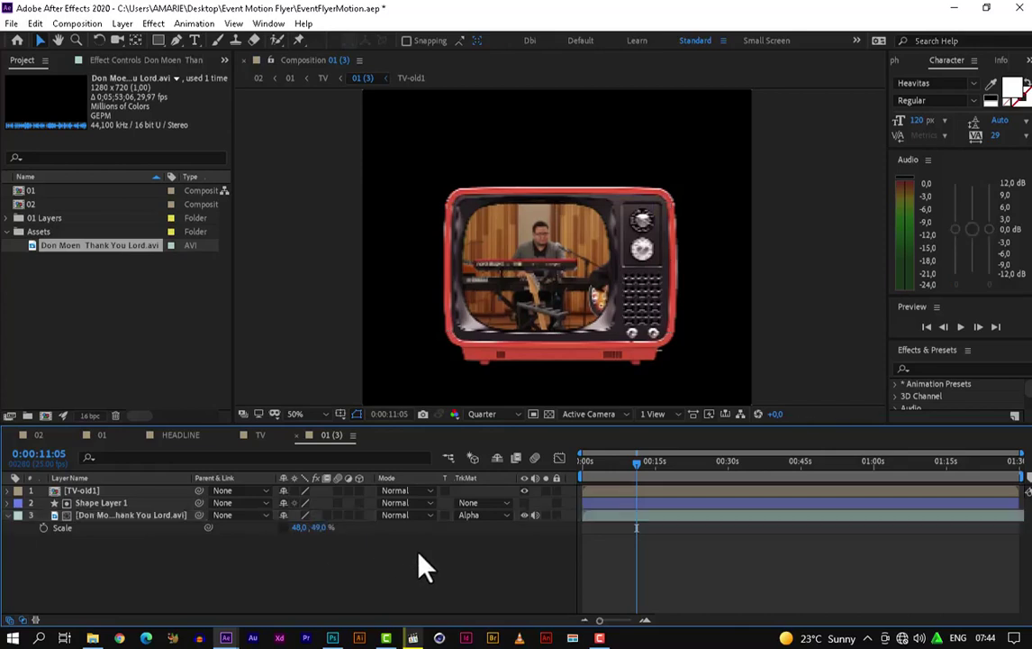
click(319, 527)
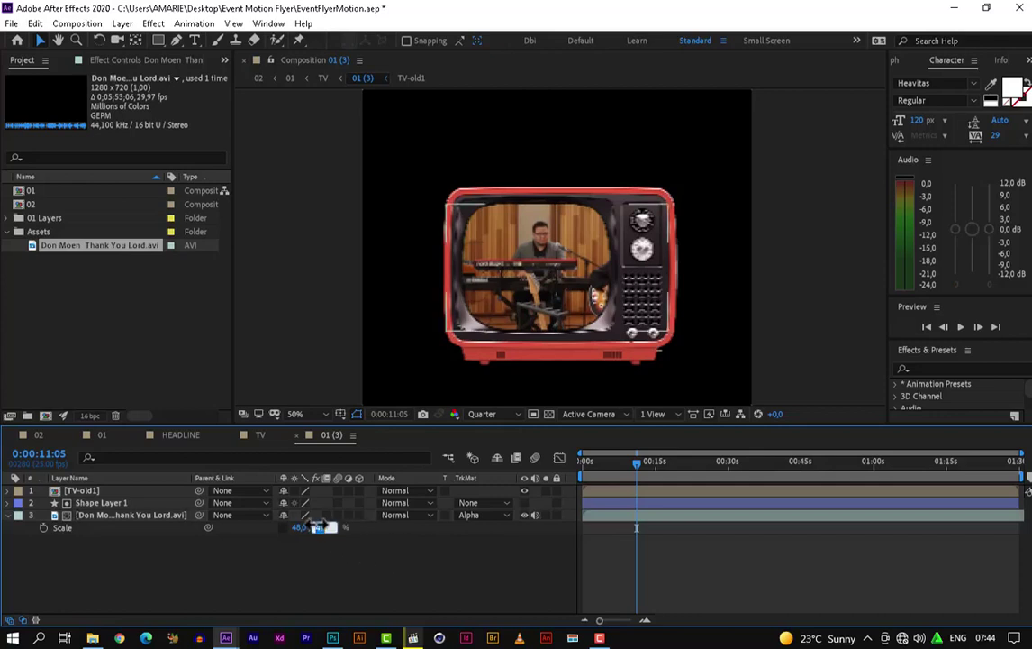
text(50)
click(401, 569)
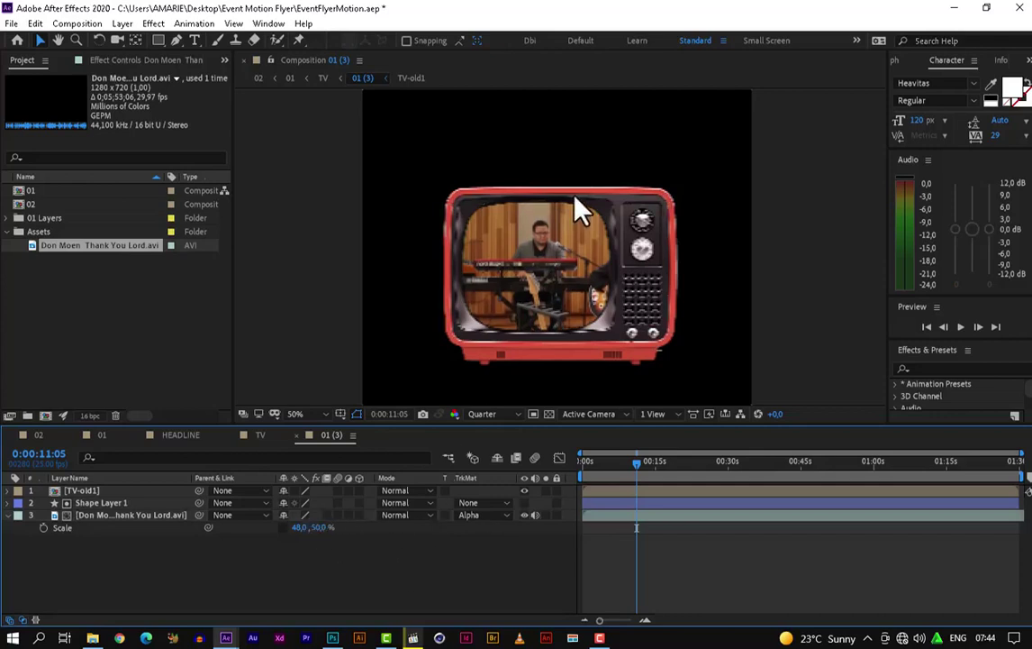
View the composition at 100% with Full preview resolution, panned to show the whole TV.
key(period)
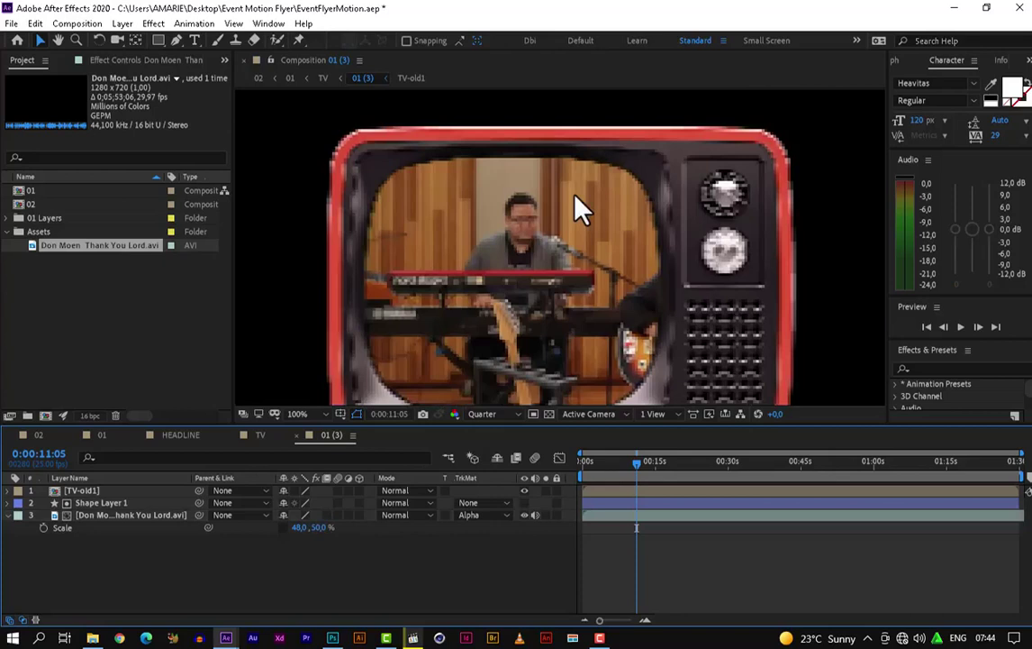
click(487, 415)
click(491, 449)
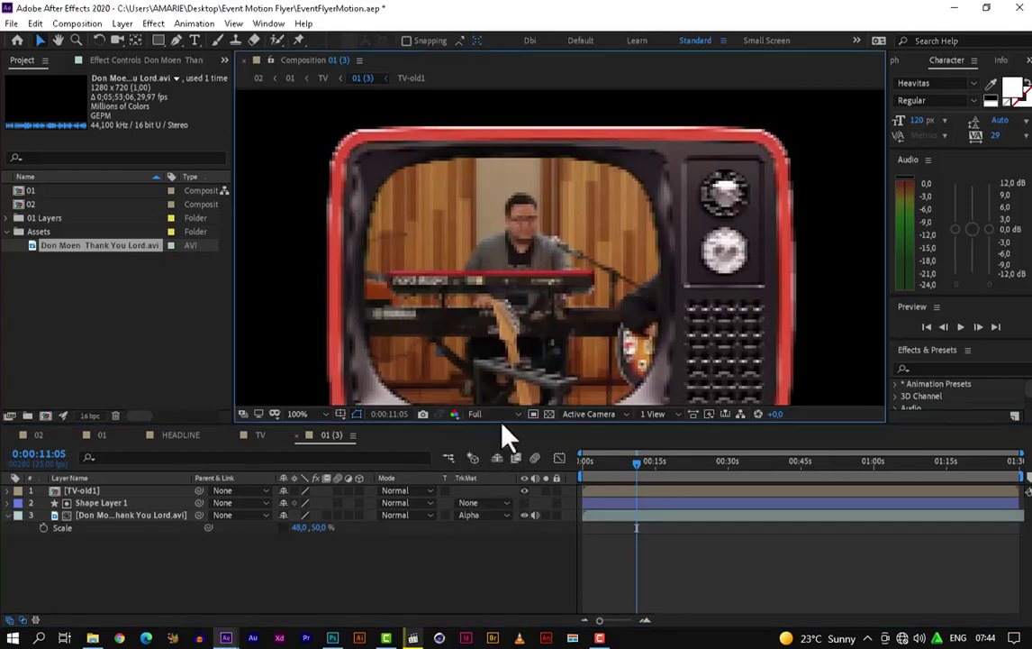
key(space)
drag(583, 286, 545, 189)
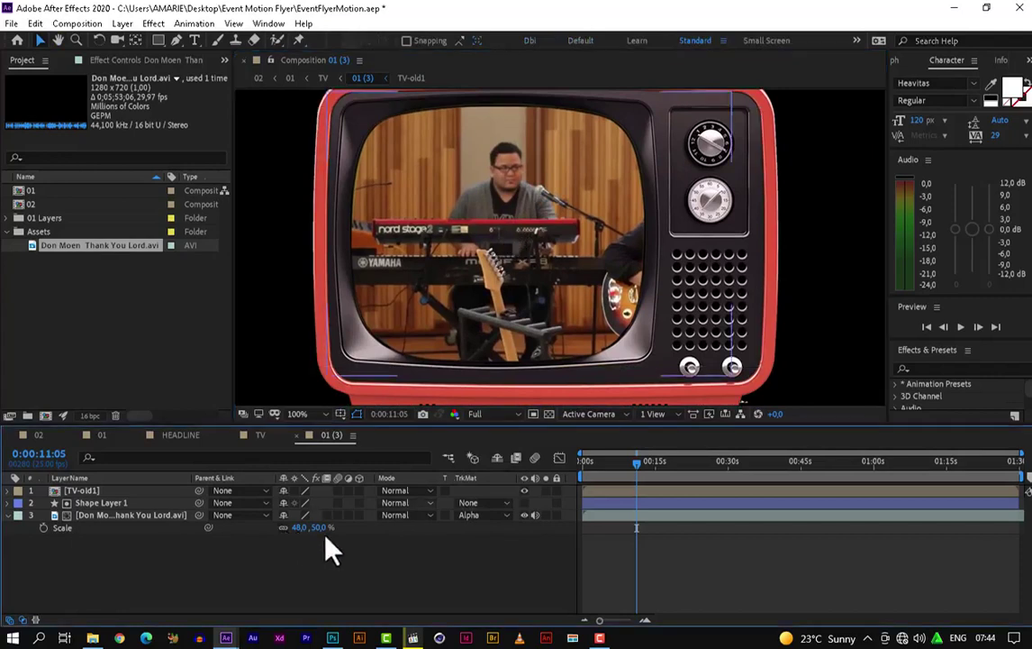
scroll(566, 236, down, 2)
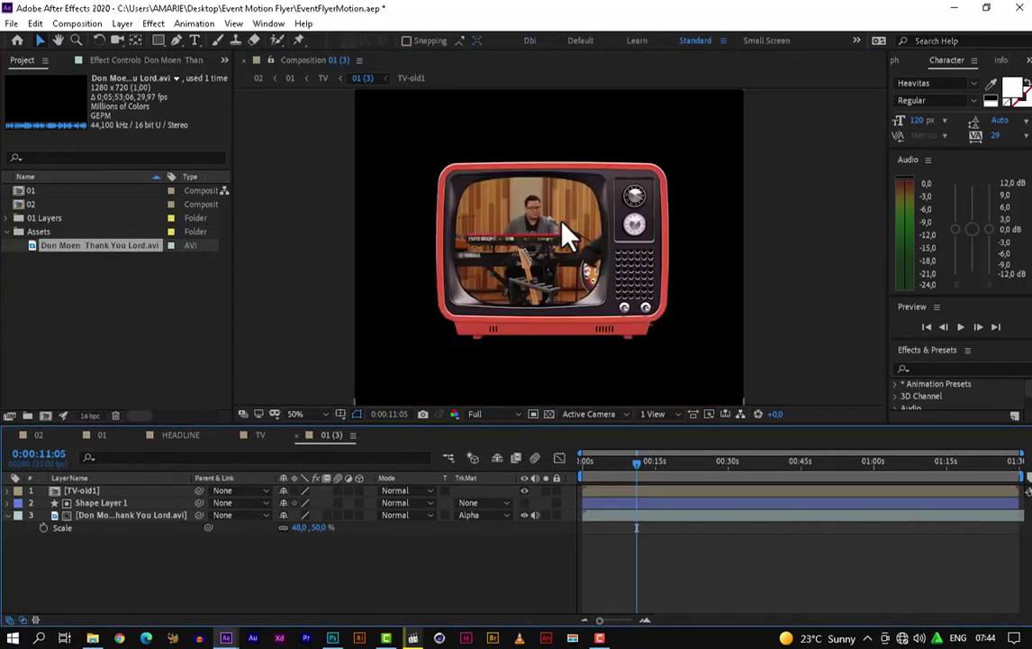
Set the preview resolution to Half and collapse the video layer's properties.
click(501, 420)
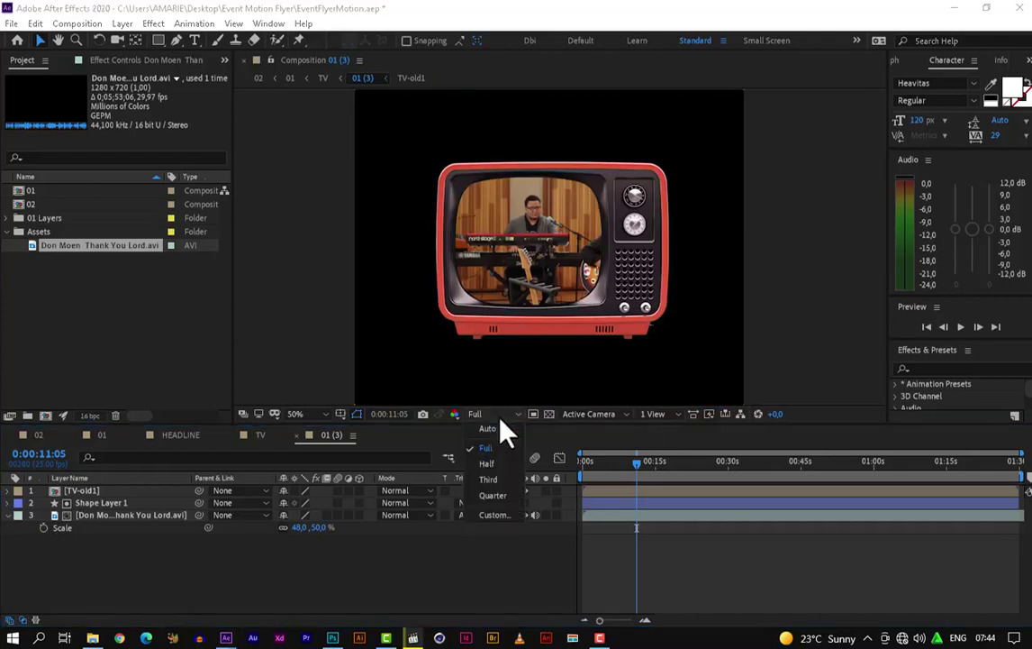
click(500, 464)
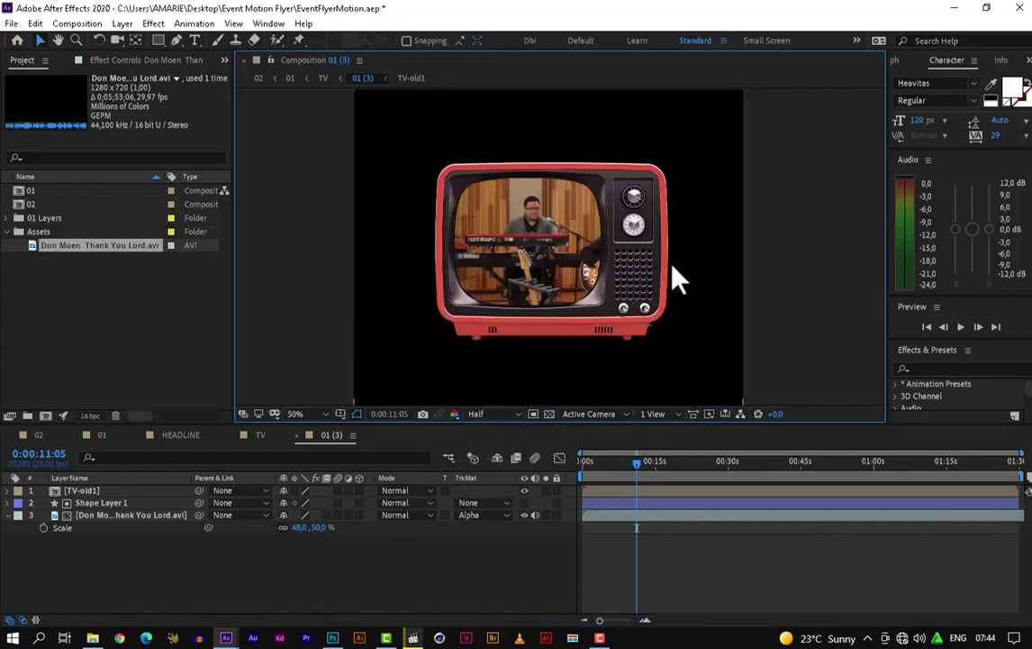
click(9, 515)
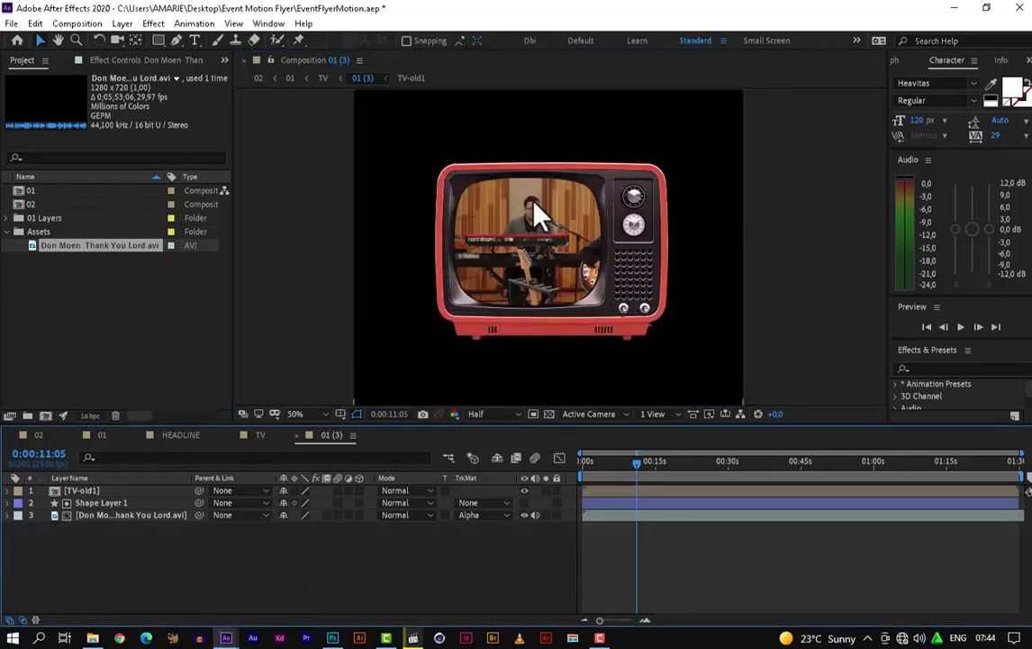
scroll(534, 205, down, 2)
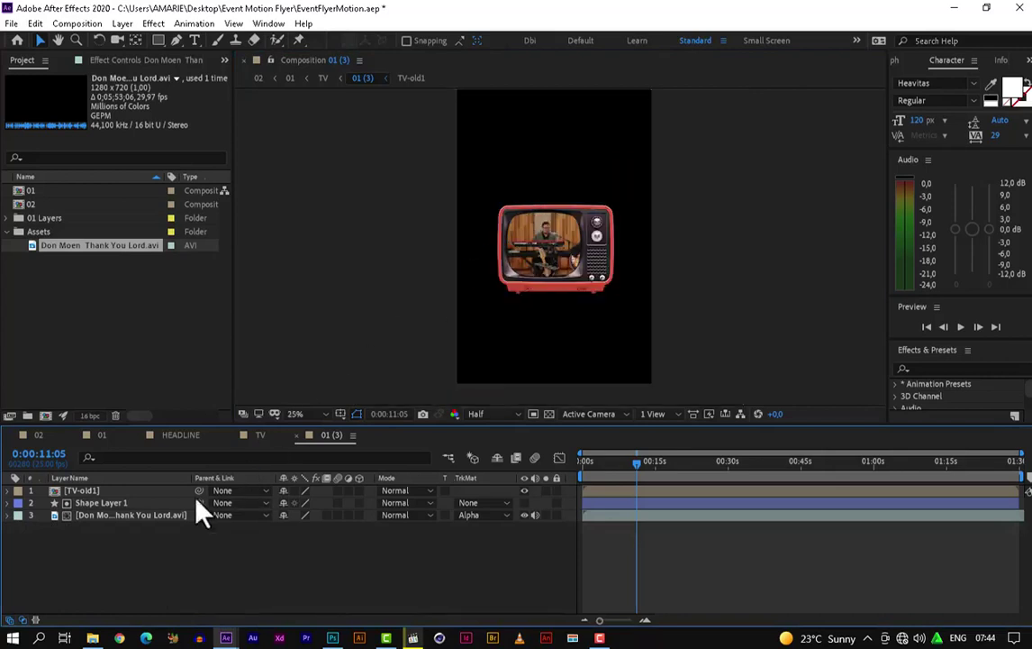
click(175, 516)
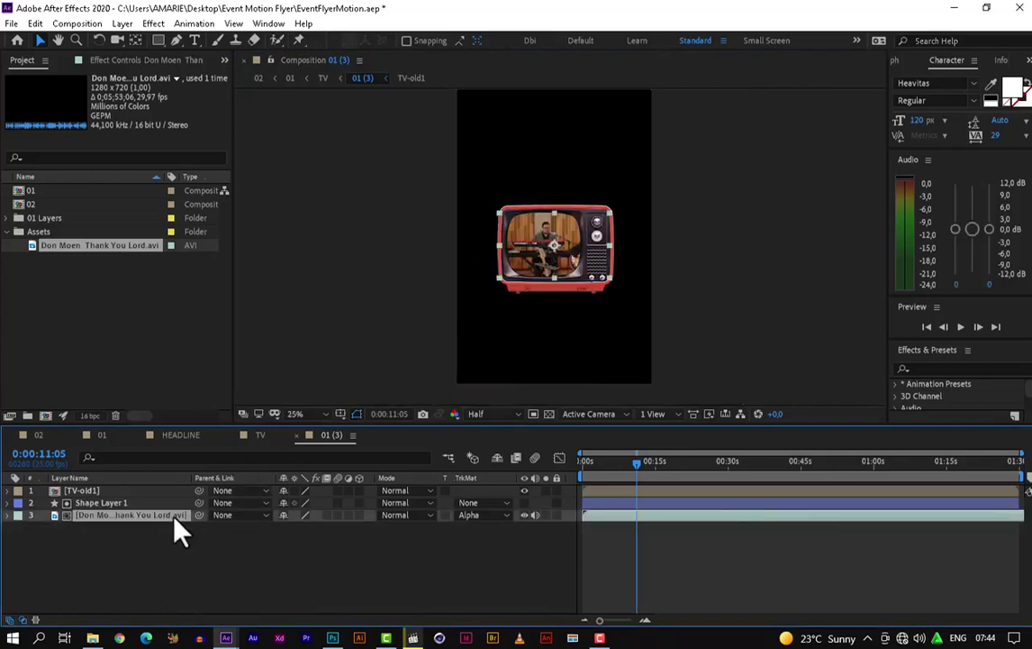
click(329, 550)
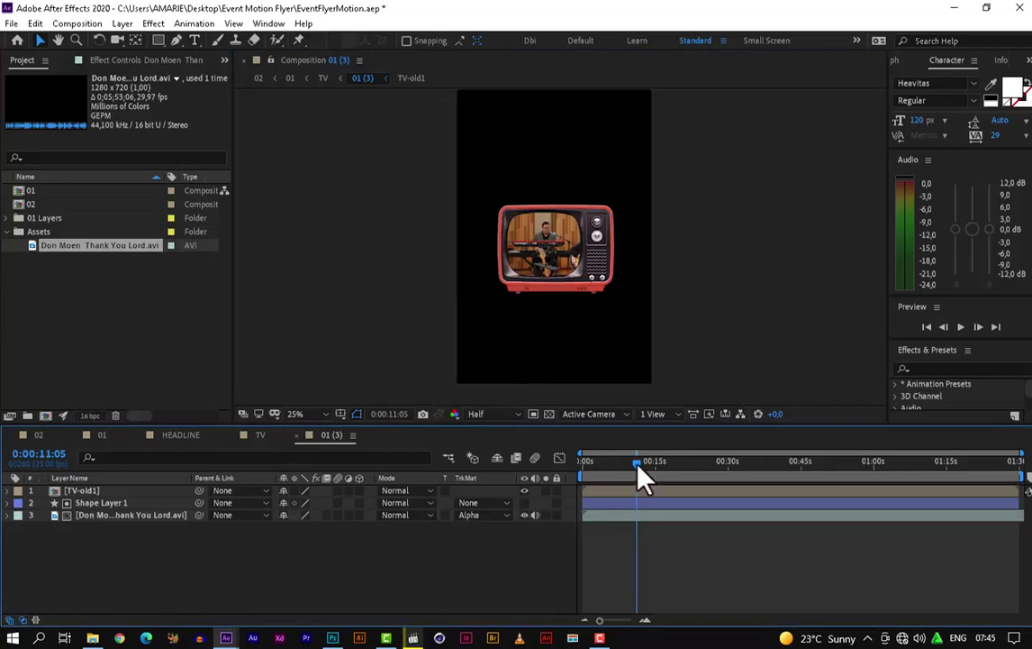
Scrub the playhead to preview the video in the TV, then return to 0:00:00:00.
drag(638, 461, 593, 463)
scroll(577, 225, up, 2)
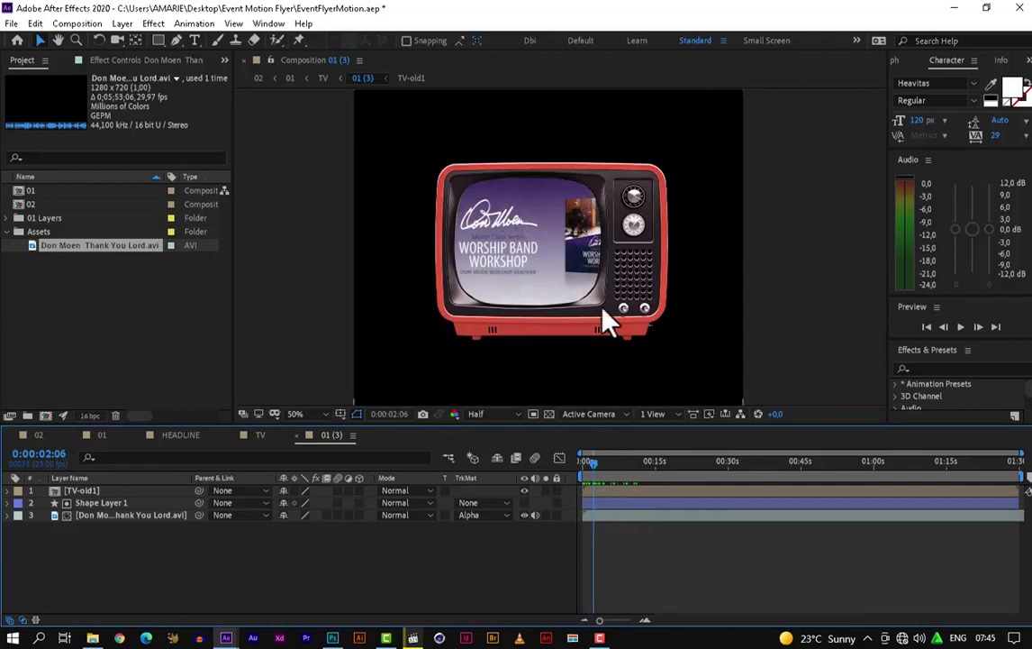
scroll(606, 320, down, 2)
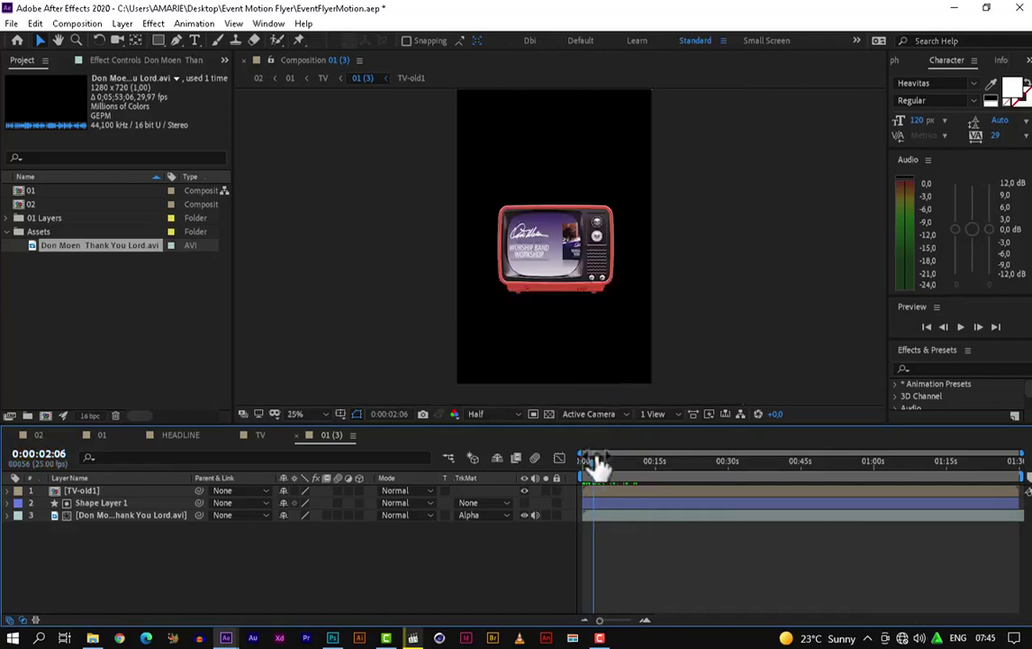
drag(596, 467, 586, 468)
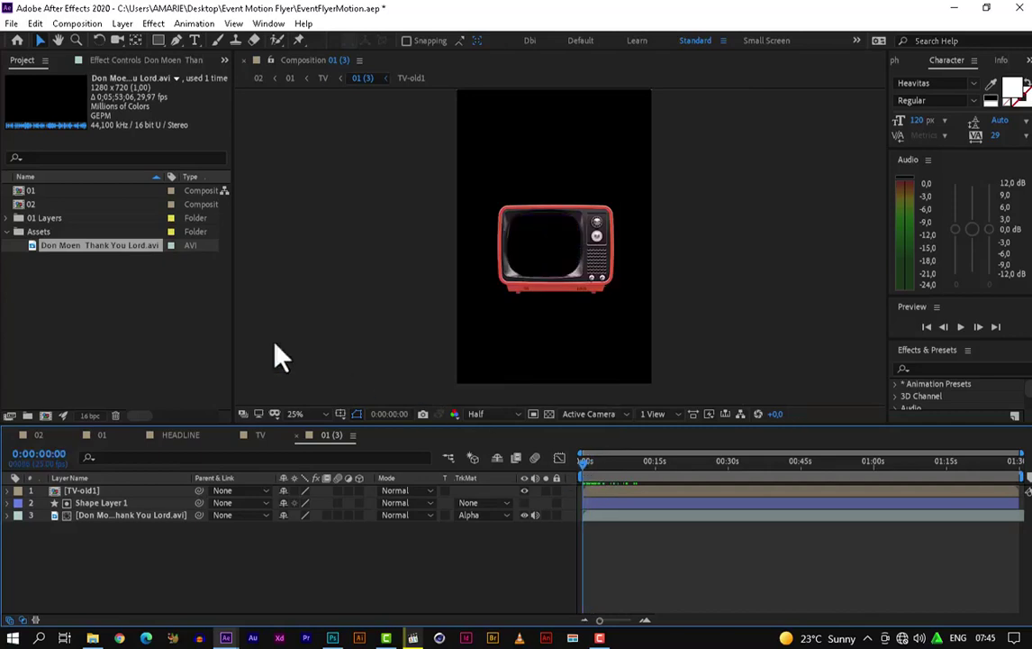
Trim the Thank You Lord footage to in 0;01;10;29 and out 0;02;09;29, then close its viewer.
double_click(88, 251)
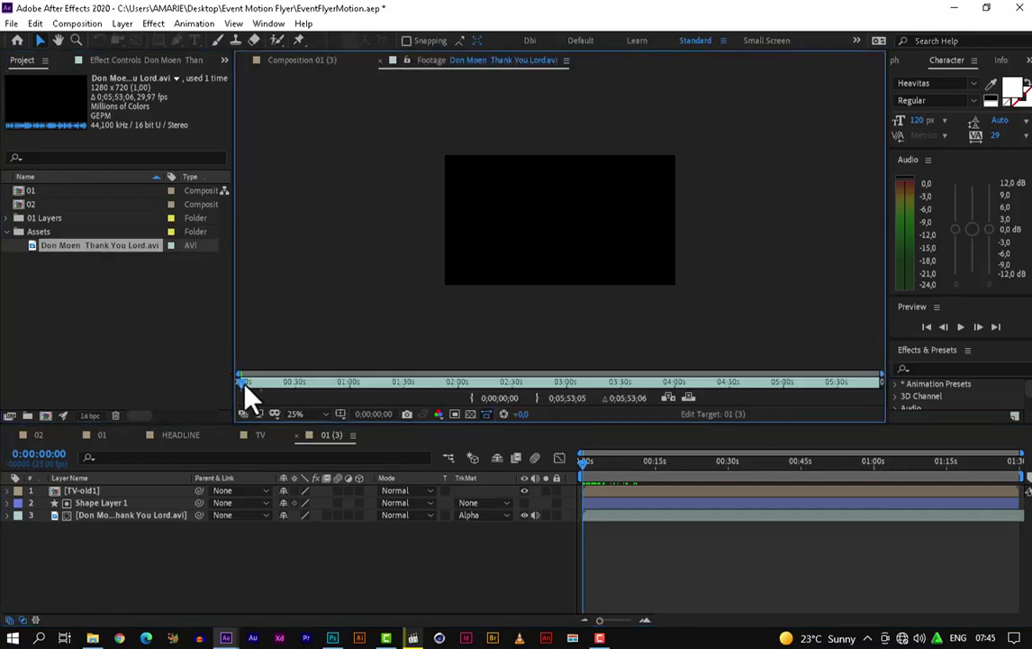
drag(245, 383, 375, 403)
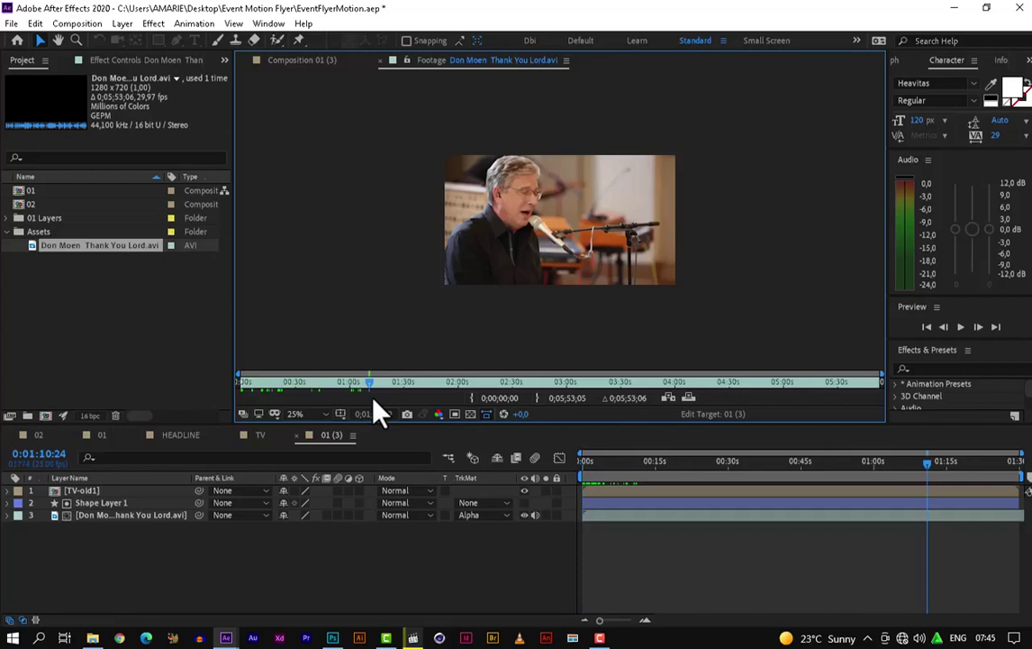
click(473, 400)
drag(373, 383, 479, 407)
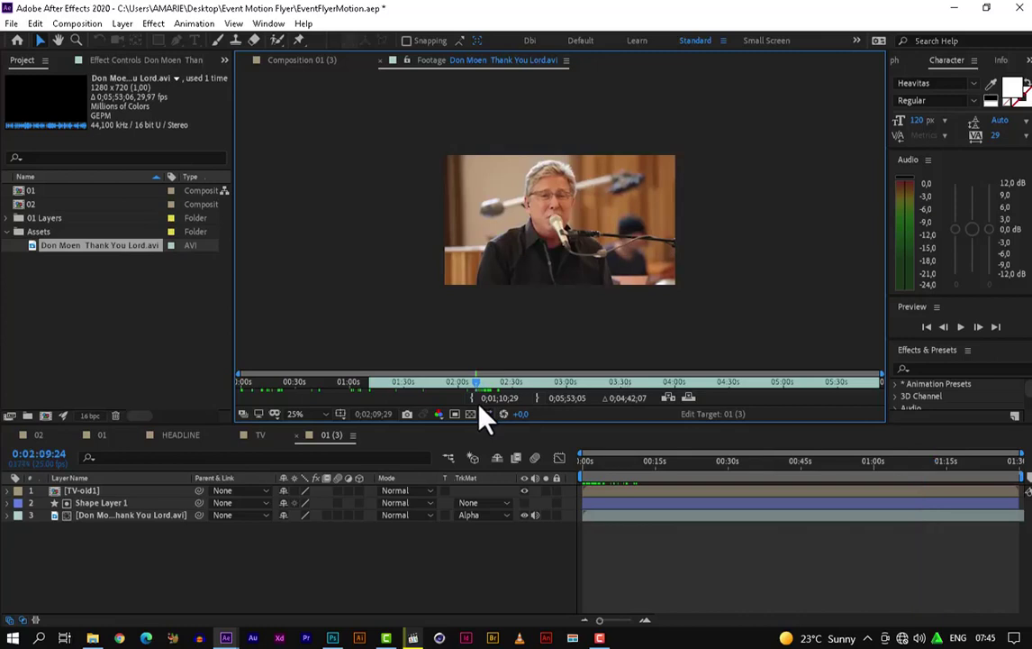
click(538, 403)
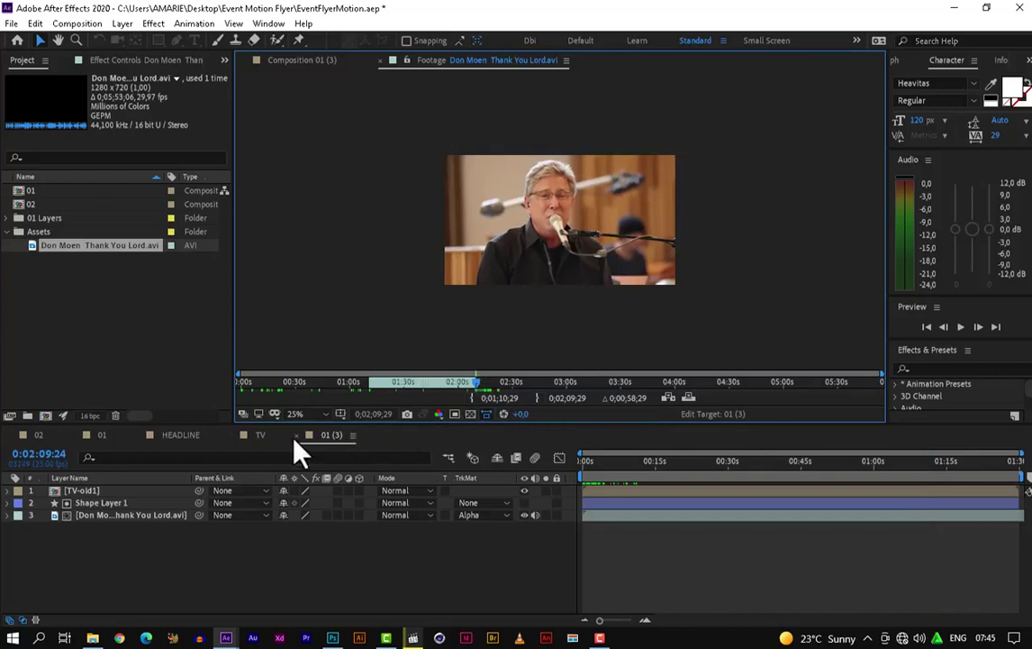
click(381, 59)
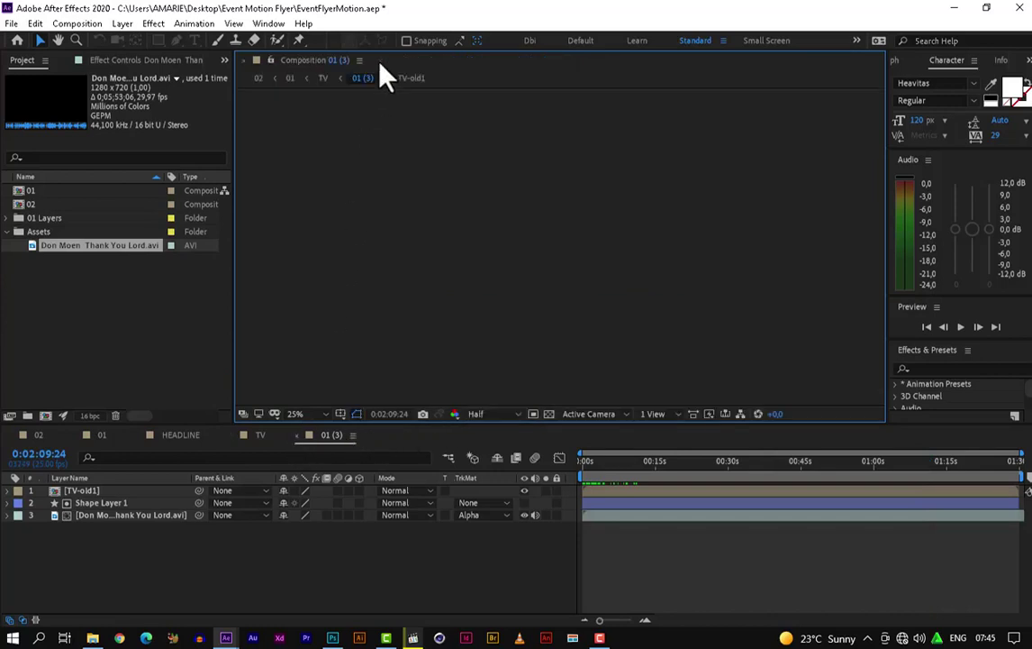
In the TV composition, jump to the start, scrub to check the screen, and peek into the 01 (3) precomp.
click(257, 434)
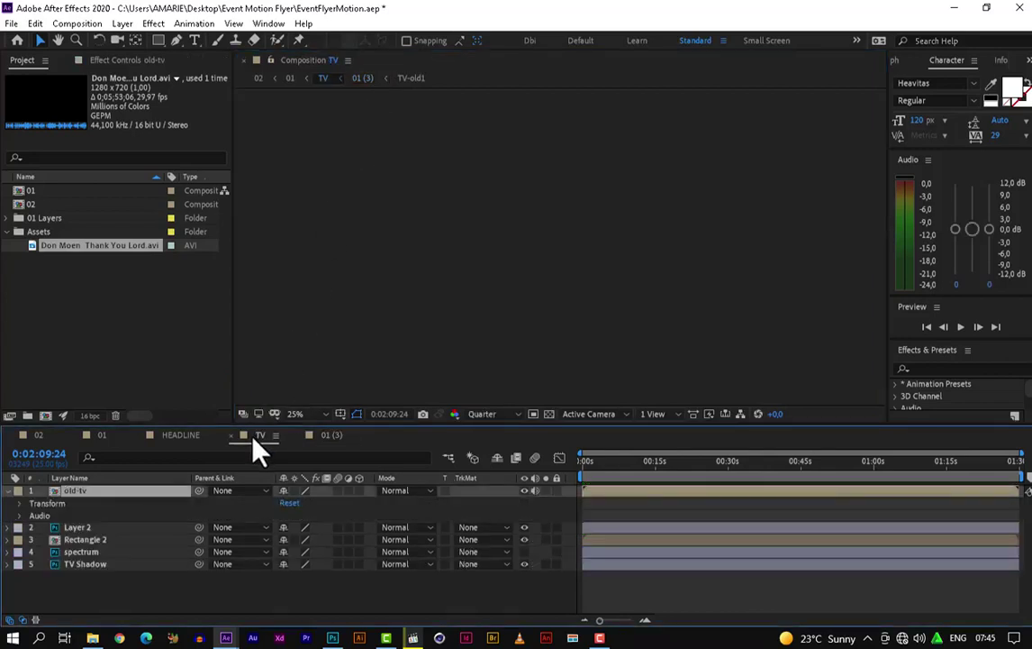
key(Home)
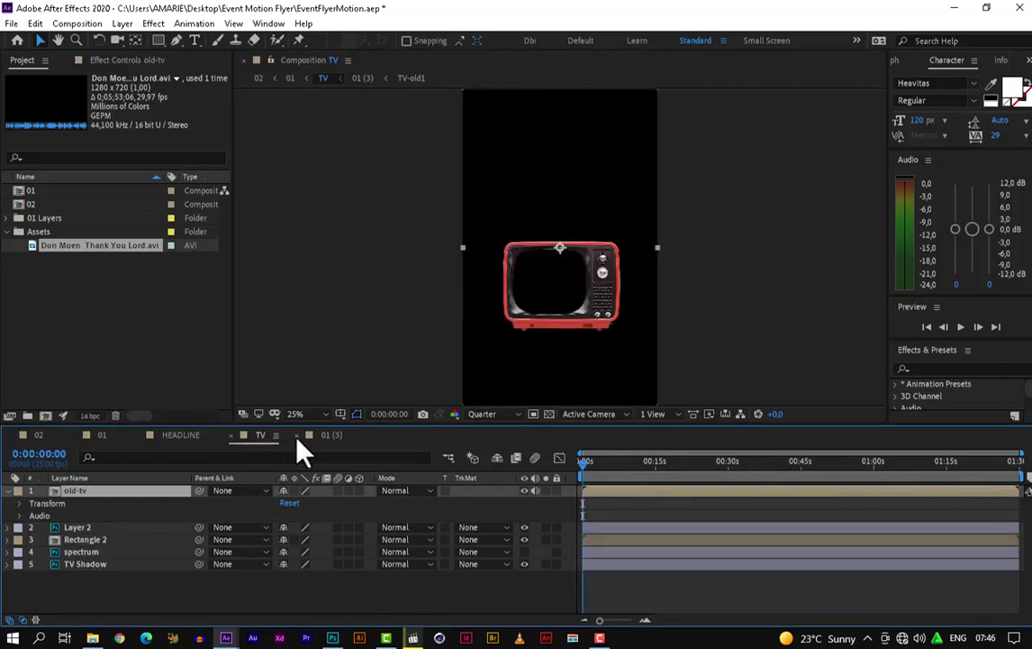
click(298, 436)
mouse_move(584, 463)
mouse_down()
mouse_move(616, 469)
mouse_move(584, 463)
mouse_up()
double_click(87, 498)
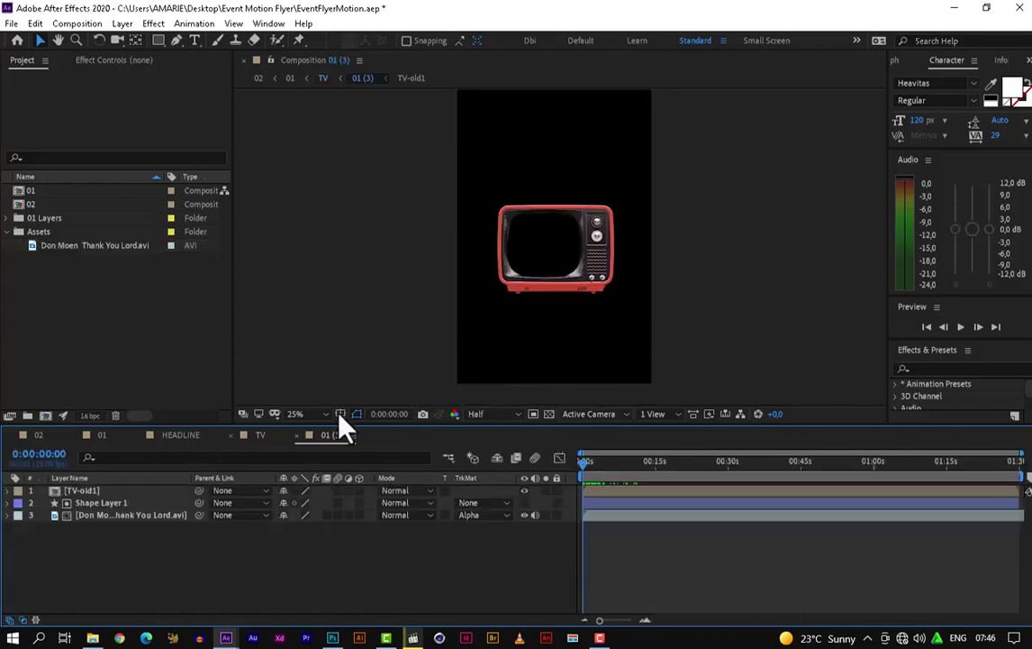
click(259, 439)
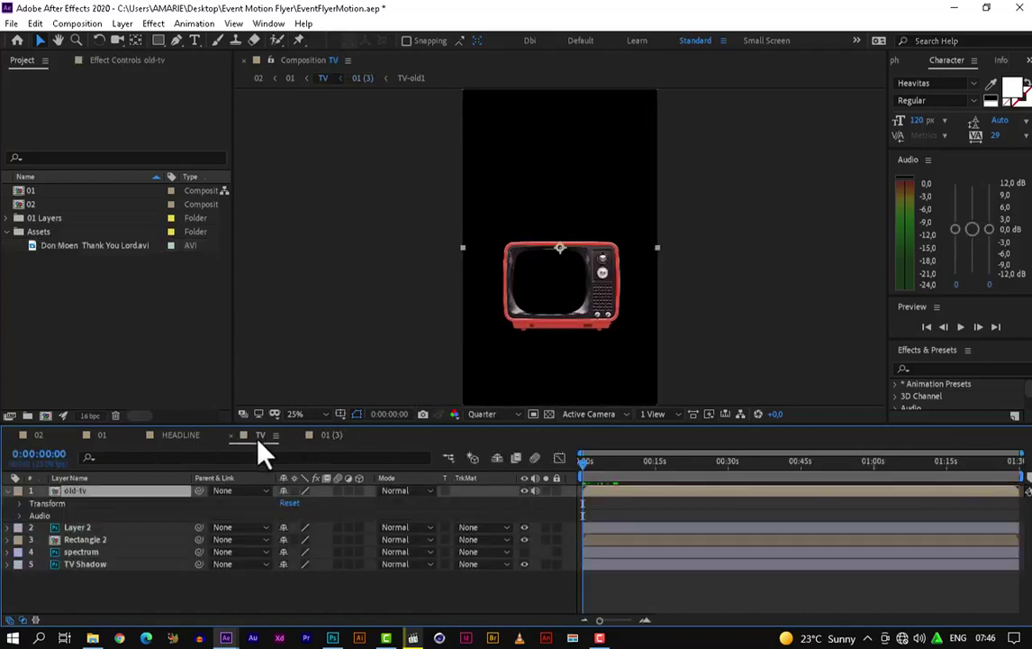
In the 01 (3) precomp, slide the music video layer to start before 0s and scrub to verify.
double_click(76, 495)
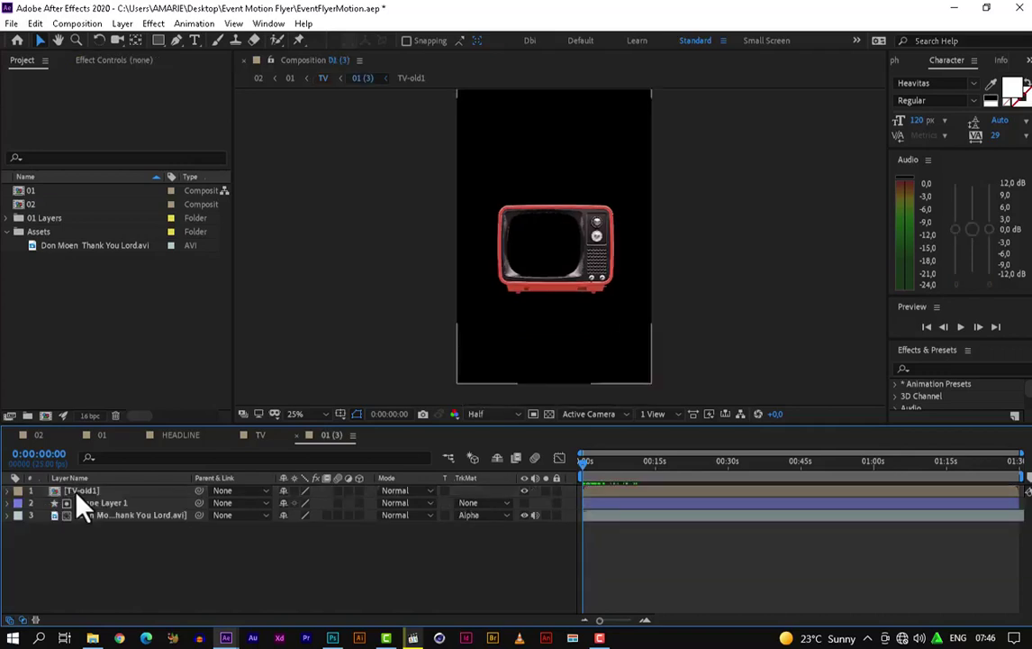
click(113, 519)
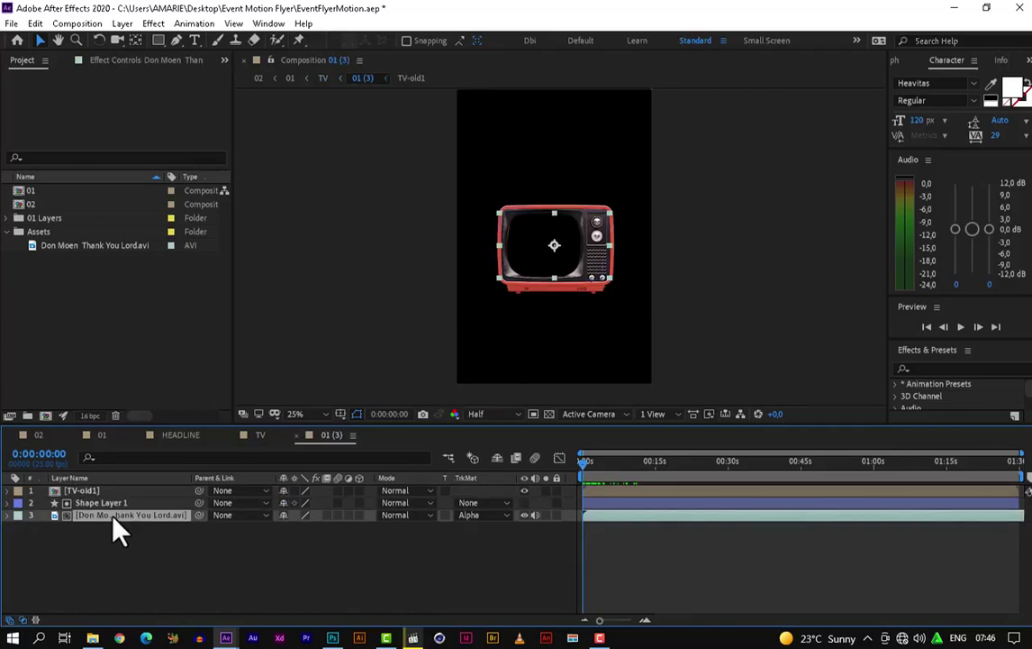
scroll(559, 238, up, 2)
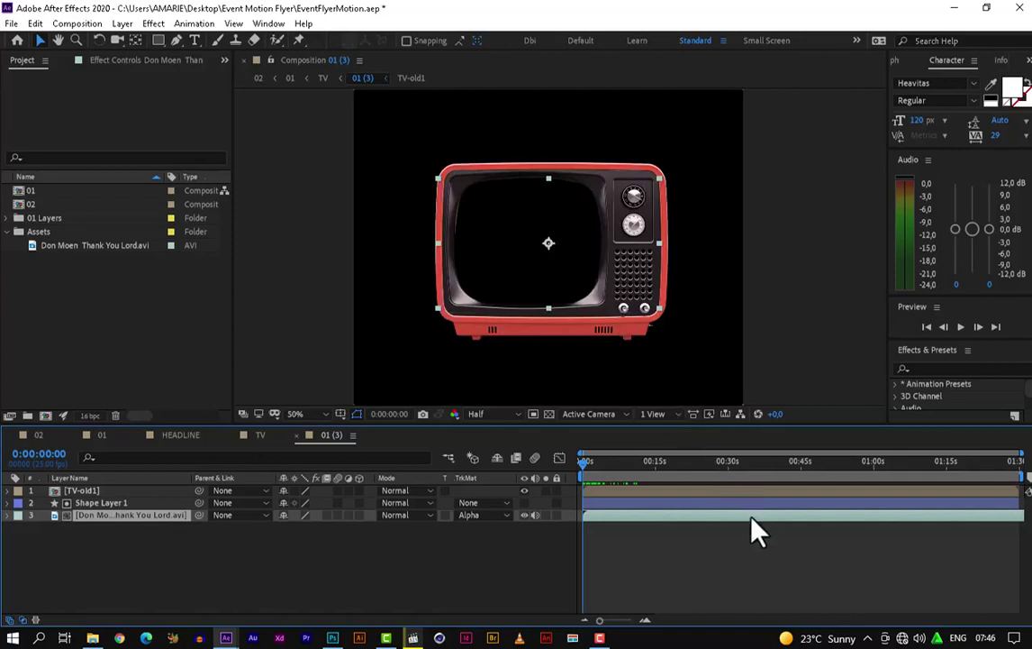
mouse_move(753, 518)
mouse_down()
mouse_move(729, 520)
mouse_move(744, 519)
mouse_up()
drag(604, 516, 570, 528)
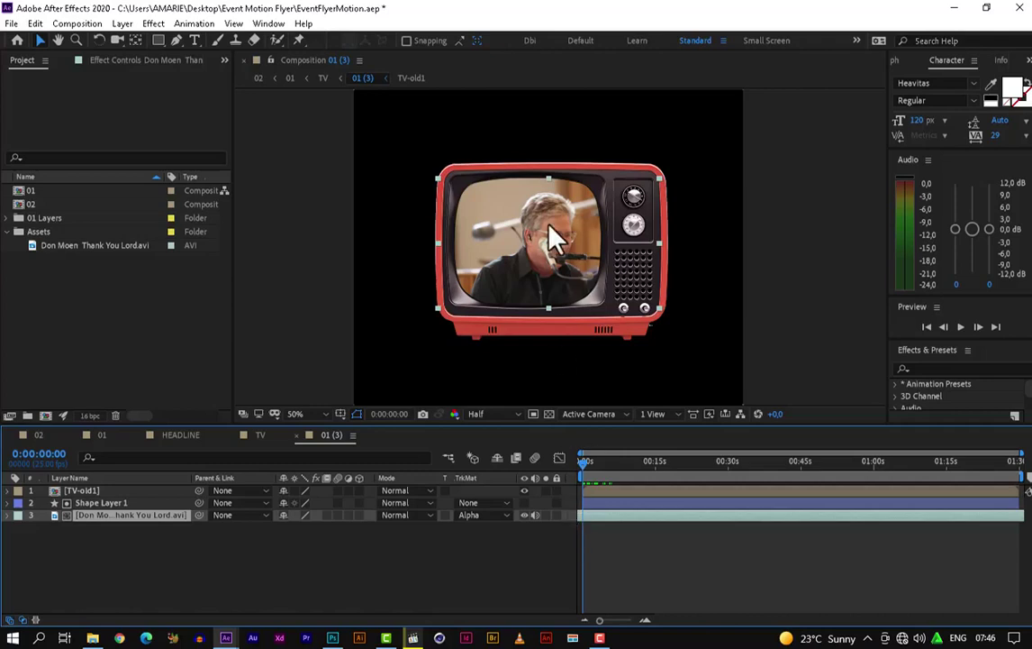
drag(581, 464, 362, 526)
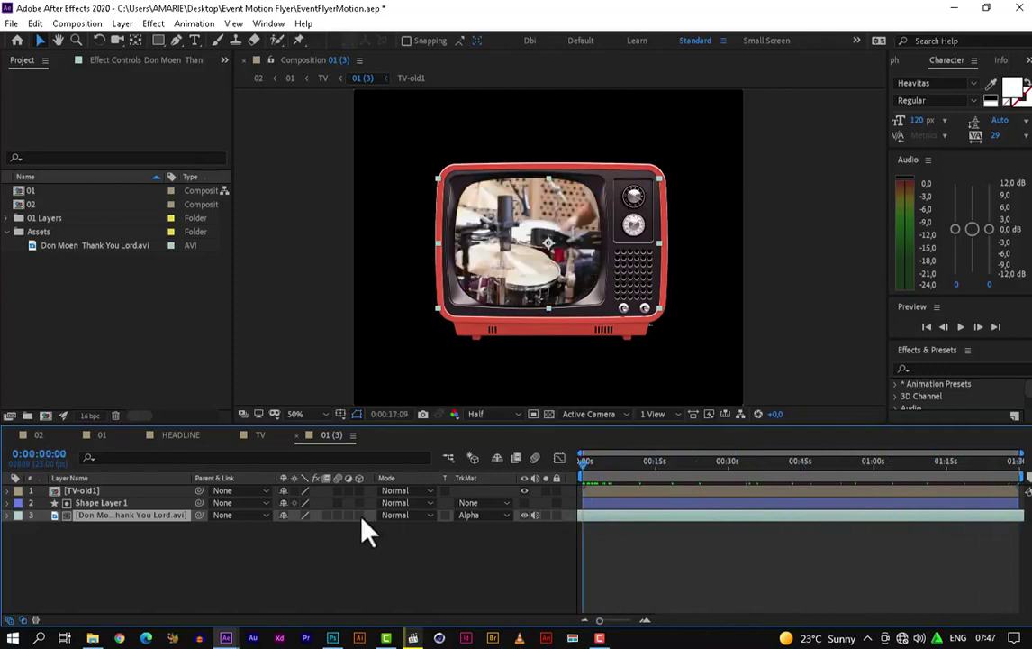
click(162, 544)
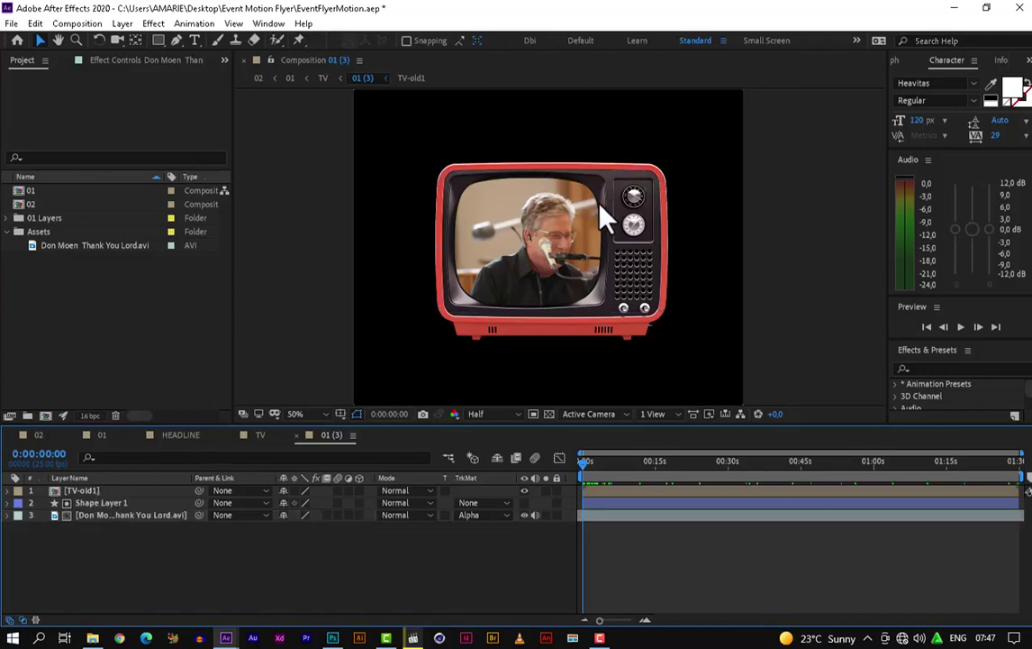
scroll(581, 257, down, 2)
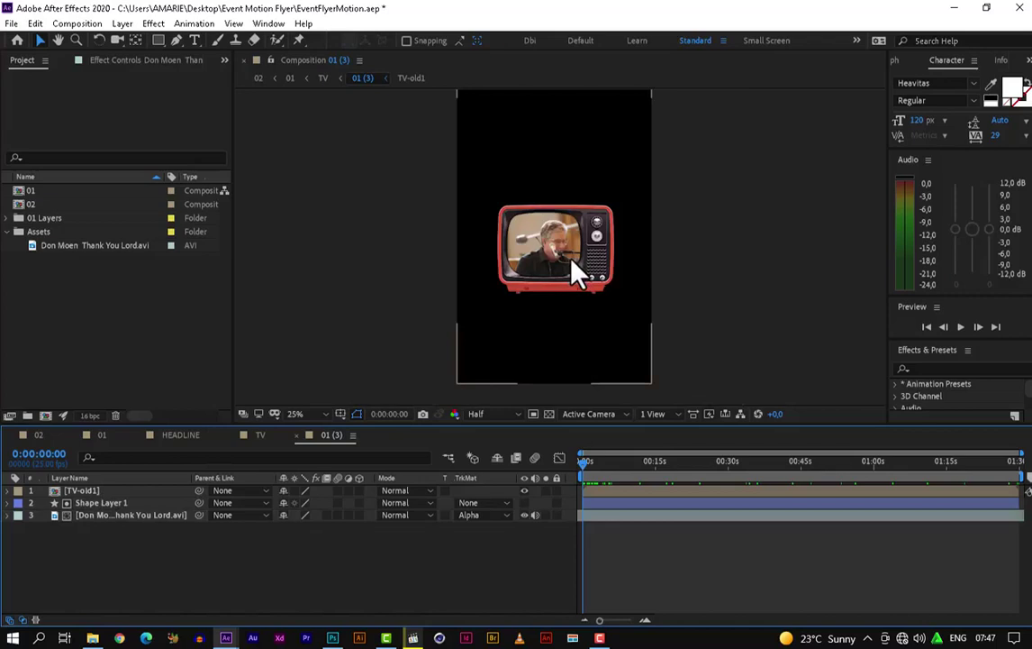
scroll(550, 250, up, 2)
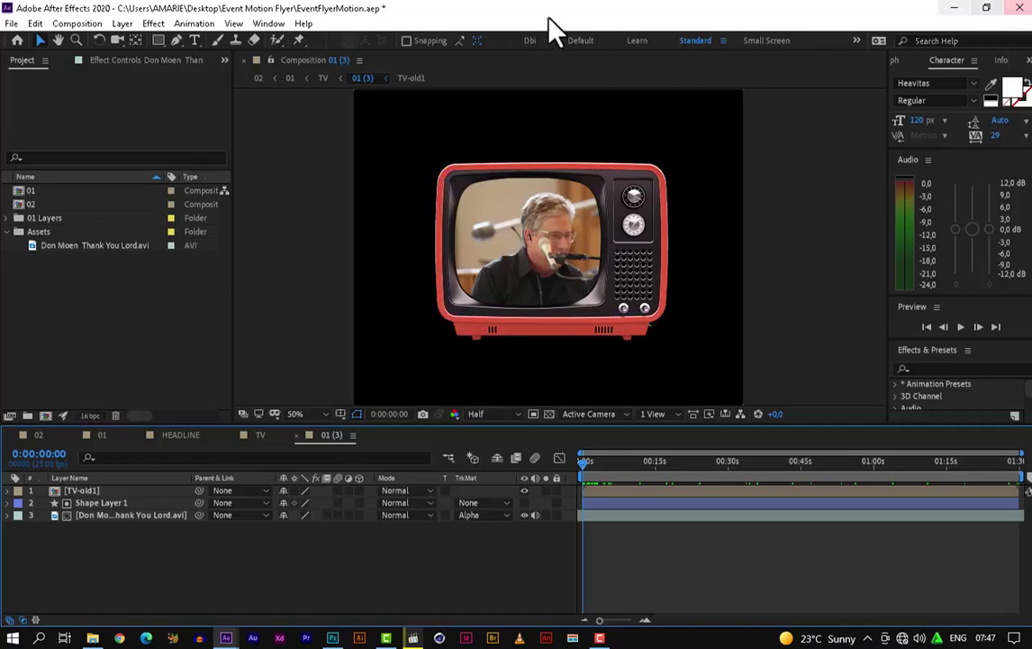
Create Adjustment Layer 1 from the timeline menu and drag it below all other layers.
right_click(167, 554)
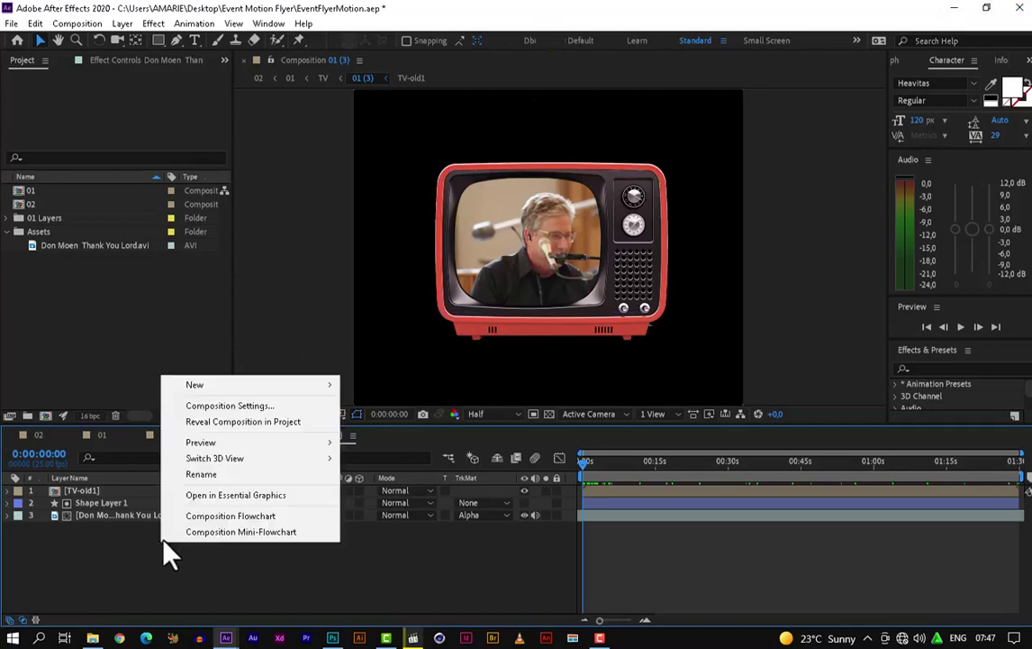
mouse_move(276, 384)
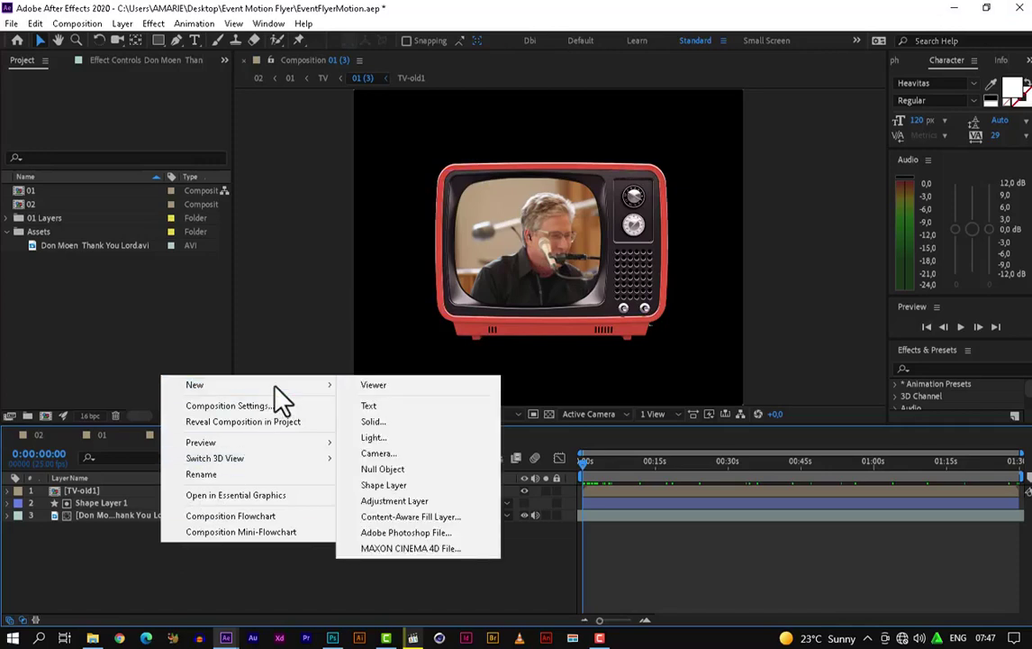
click(113, 548)
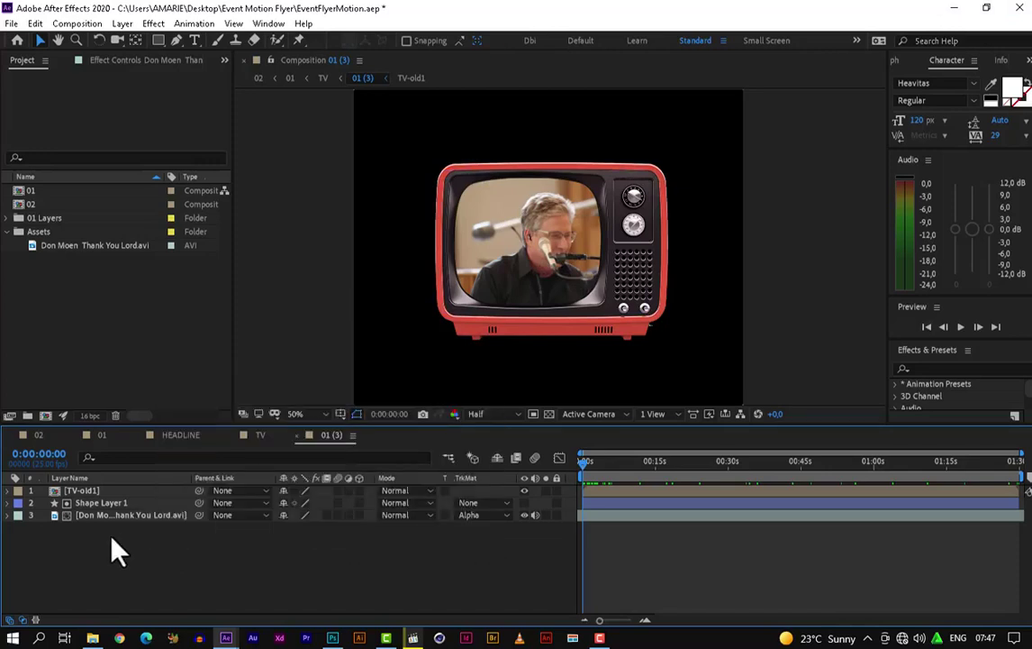
right_click(111, 548)
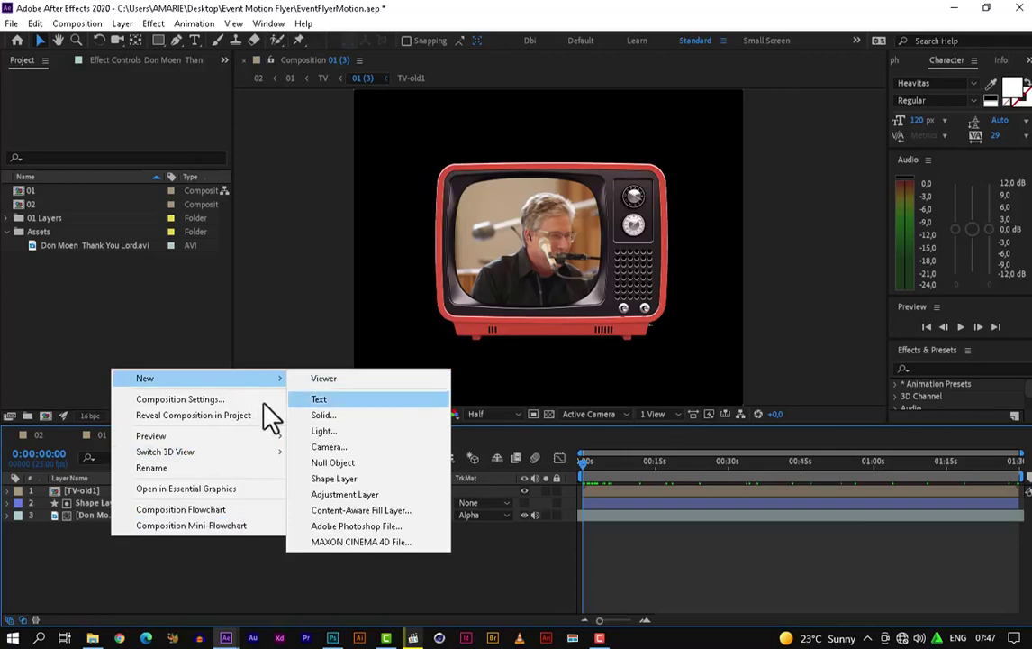
key(Escape)
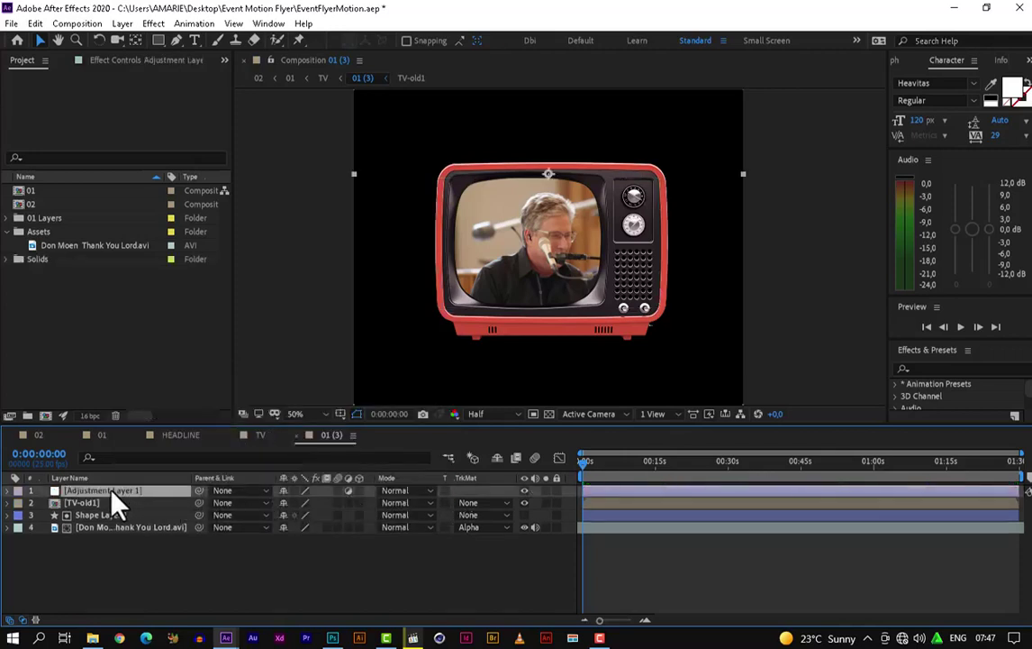
drag(110, 494, 108, 554)
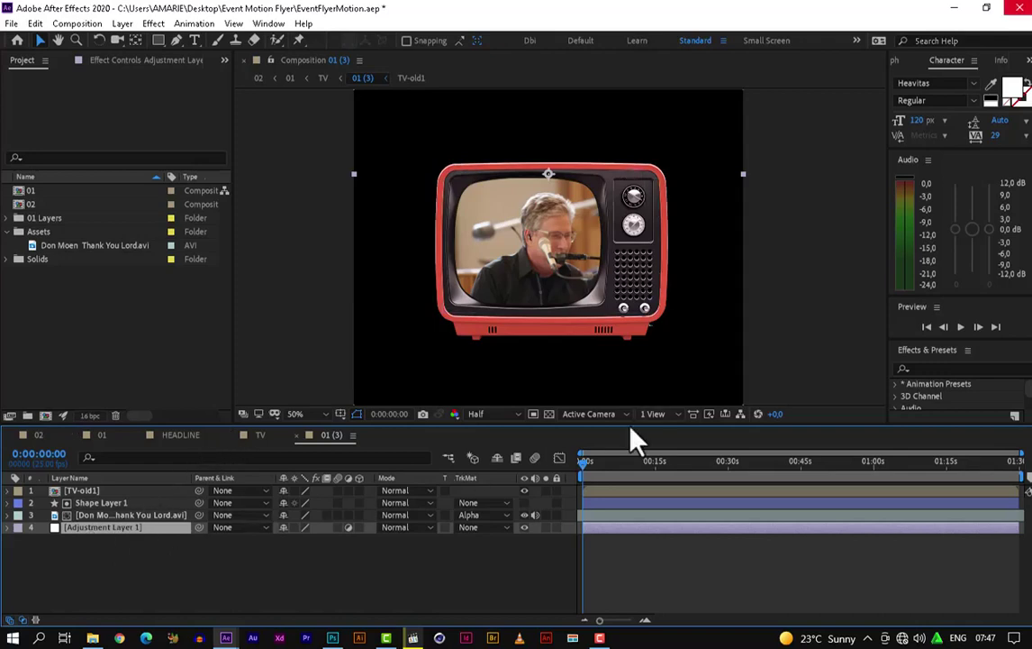
Apply the Audio Spectrum effect to the adjustment layer via the Effects search.
click(933, 367)
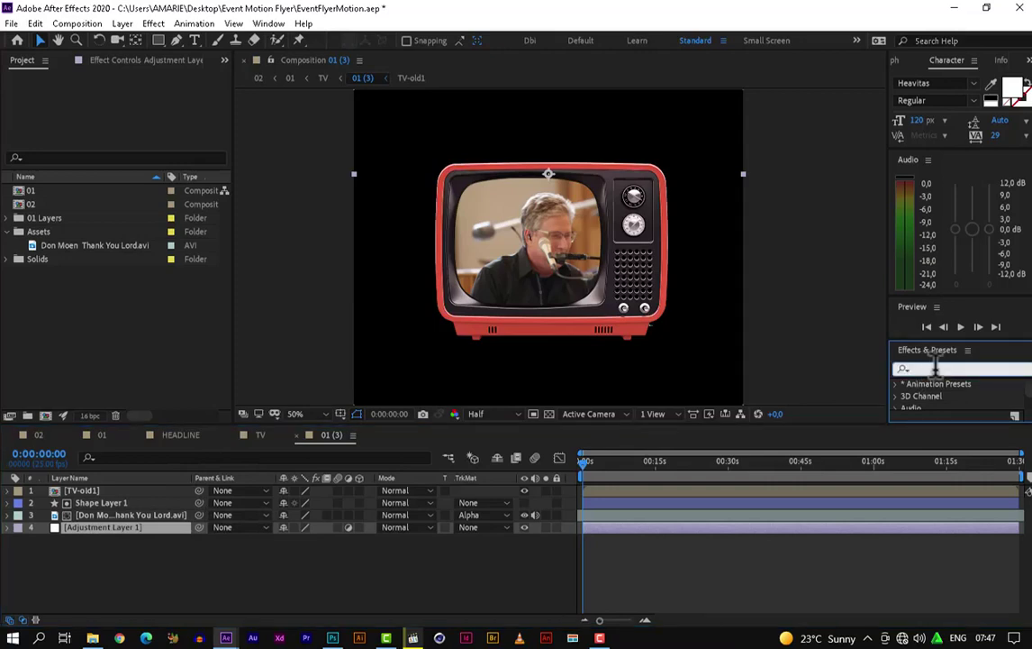
text(audio)
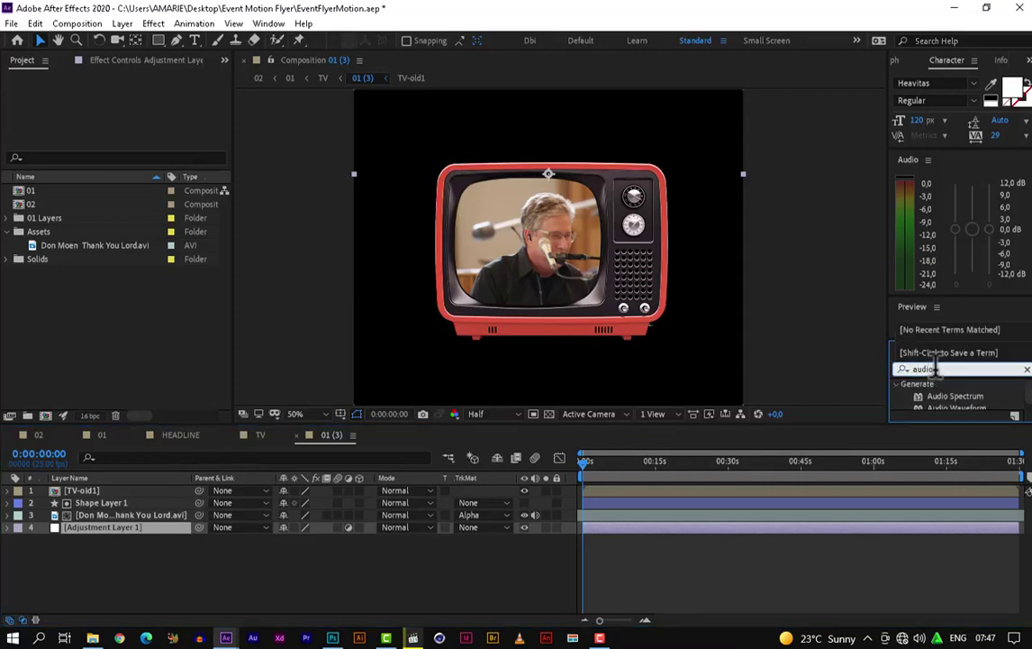
click(979, 398)
drag(982, 407, 134, 533)
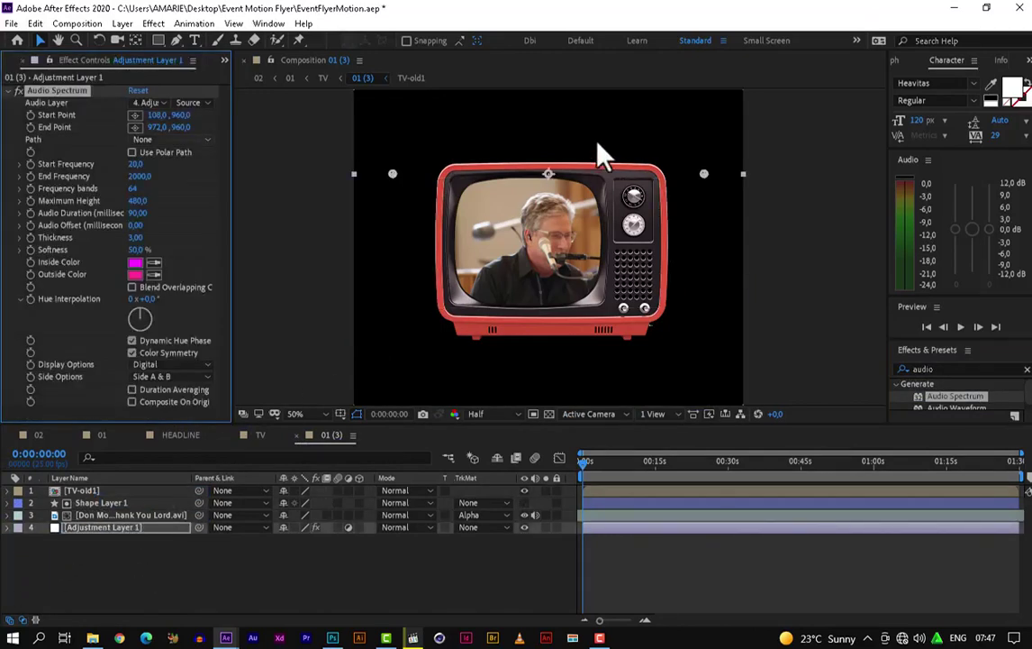
Drag the spectrum's start and end points below the TV in the full-frame view.
key(comma)
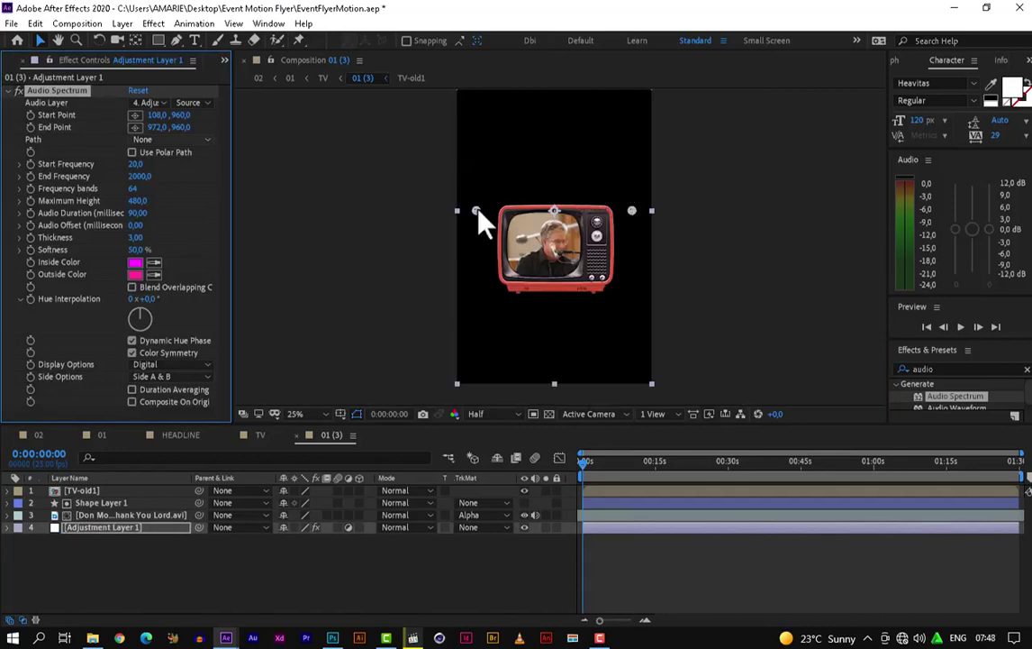
drag(477, 212, 492, 320)
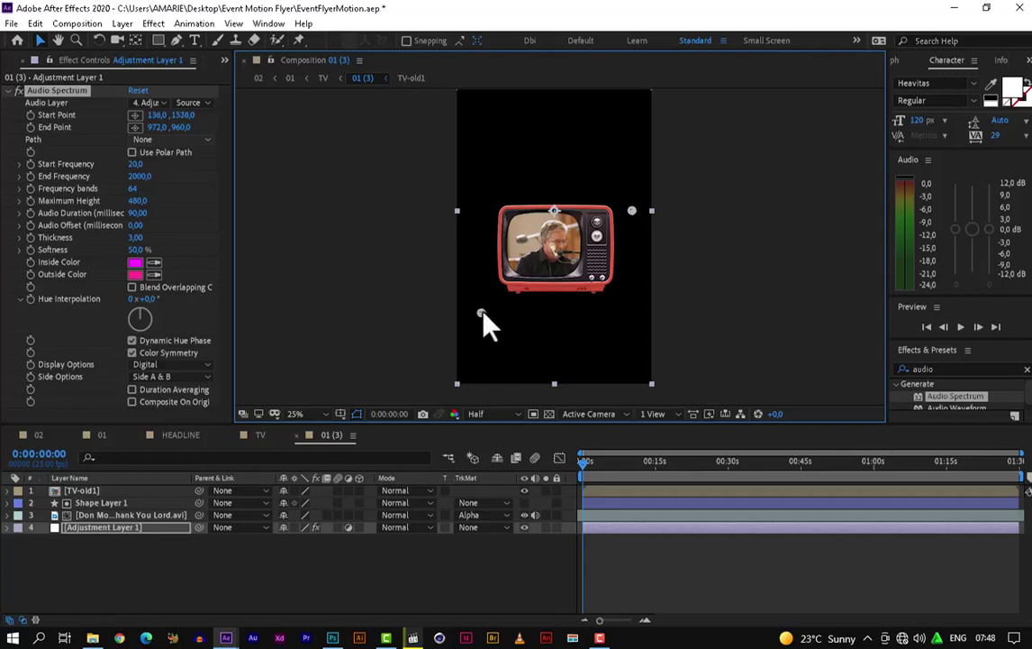
drag(632, 210, 631, 313)
key(period)
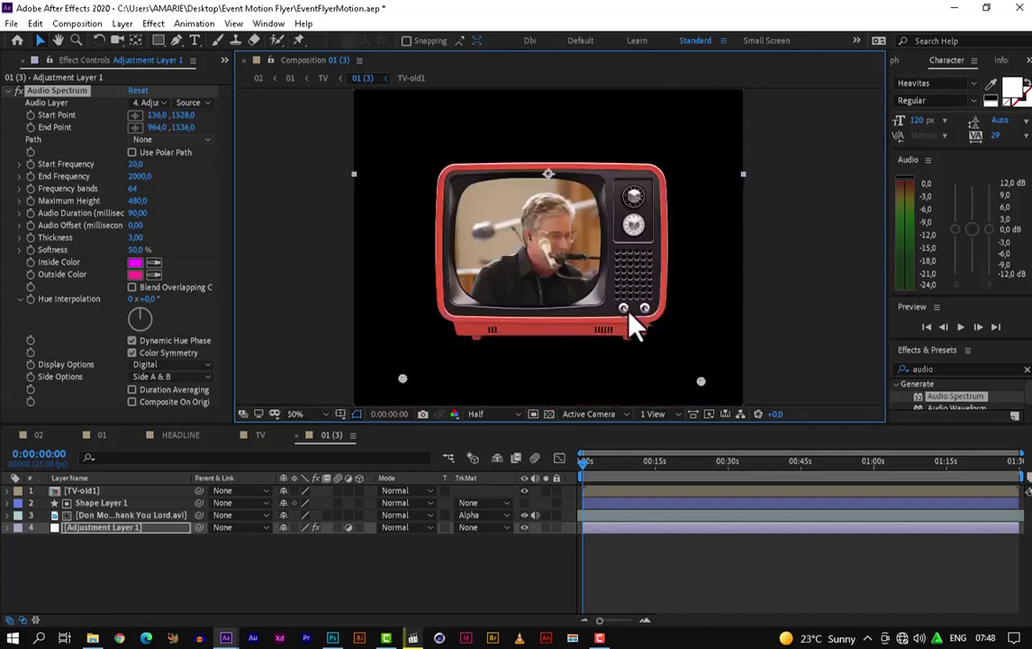
key(comma)
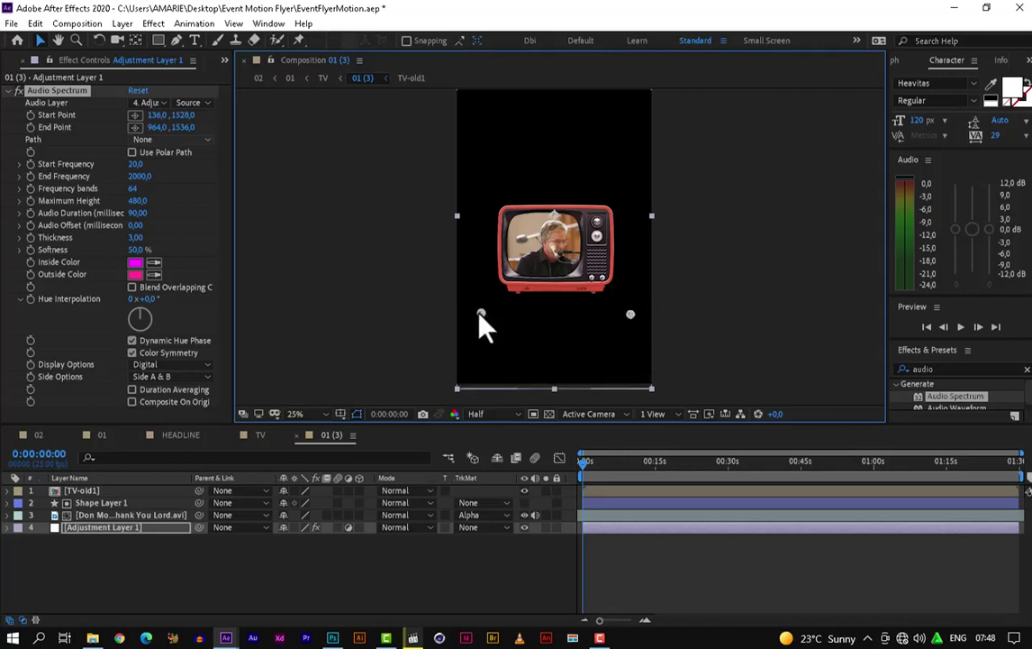
Reposition the spectrum's start point with its crosshair, placing it below the TV's left side.
click(118, 538)
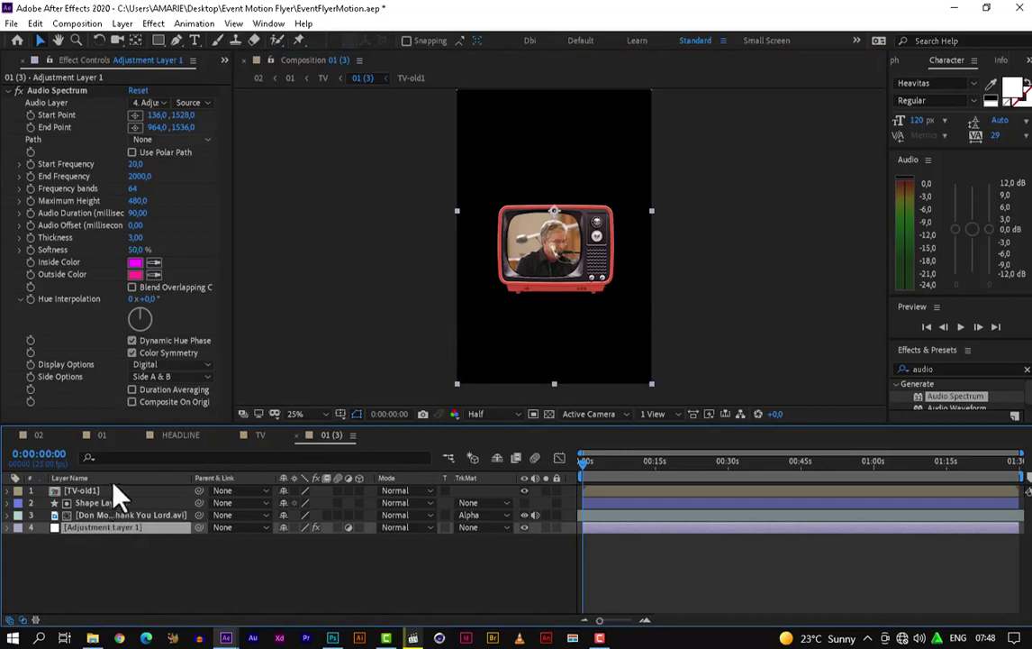
click(138, 119)
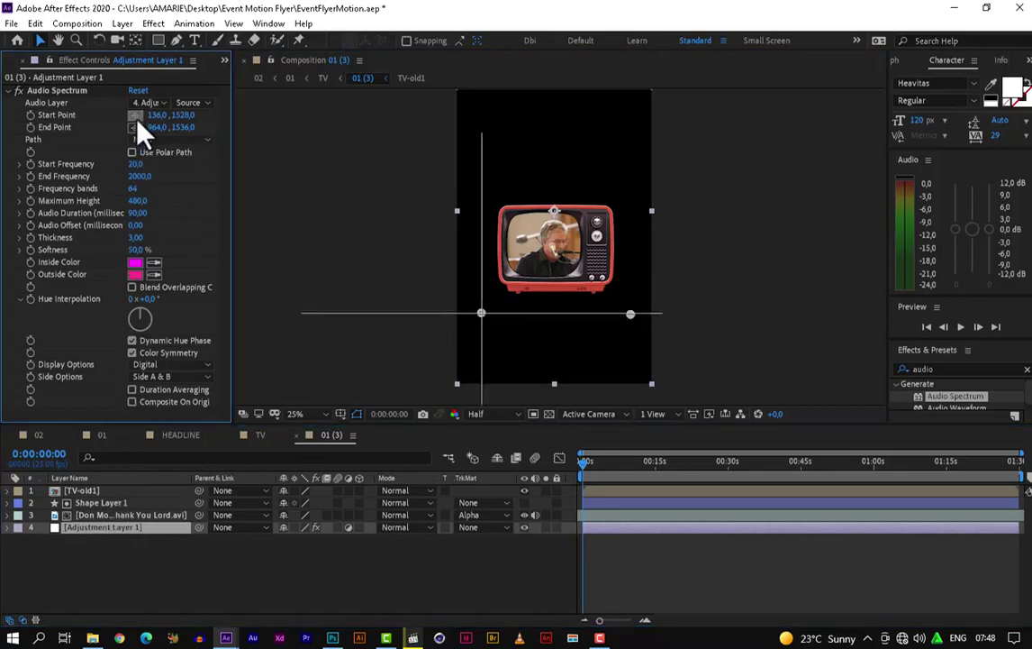
click(134, 127)
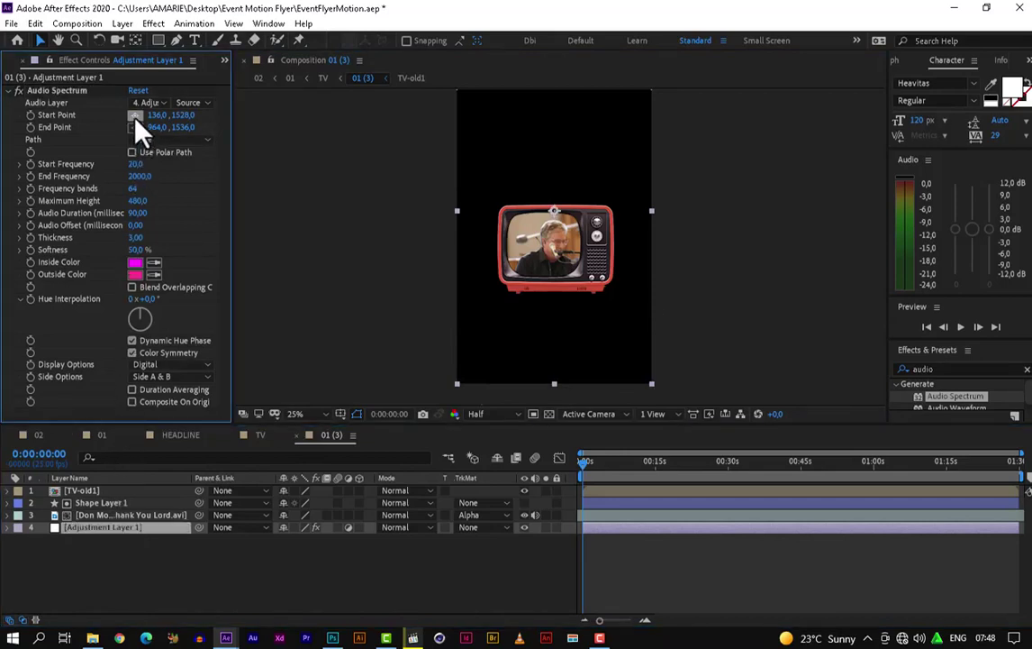
click(135, 127)
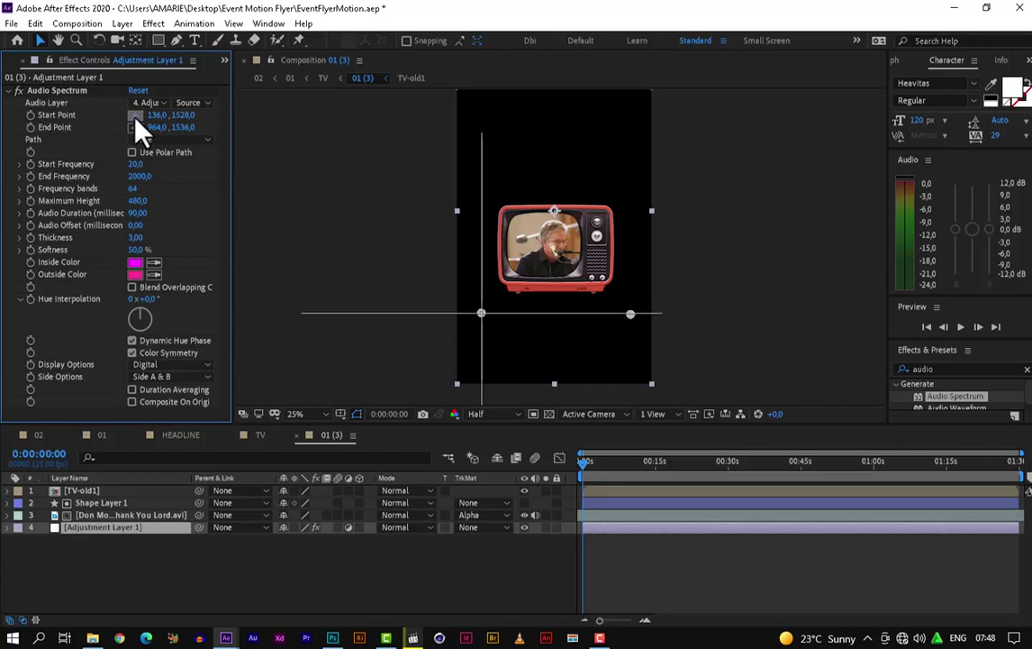
click(136, 116)
click(516, 171)
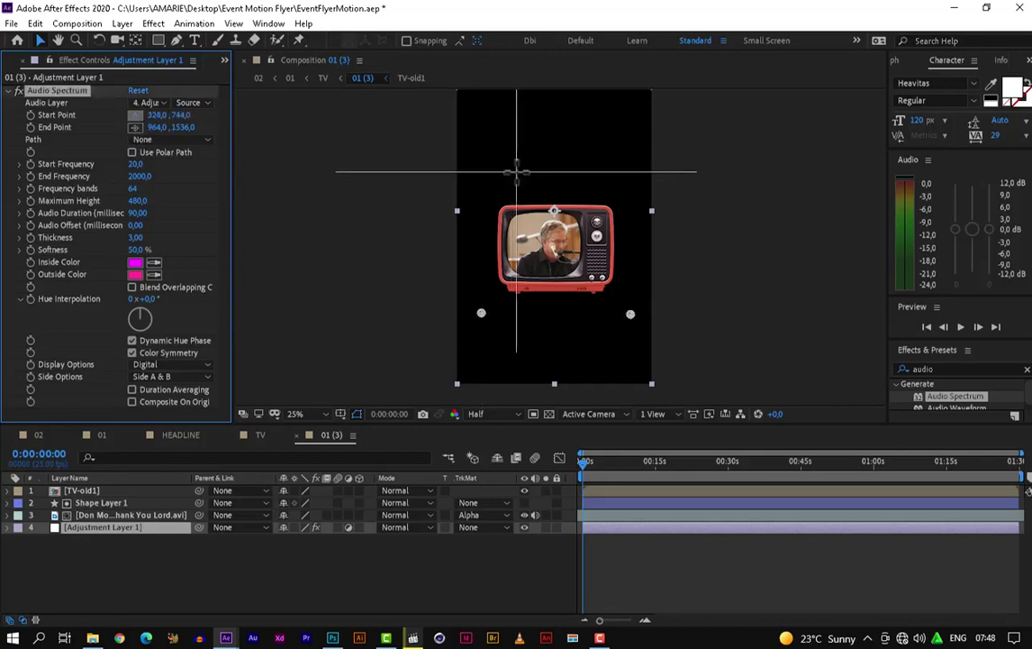
drag(516, 172, 451, 285)
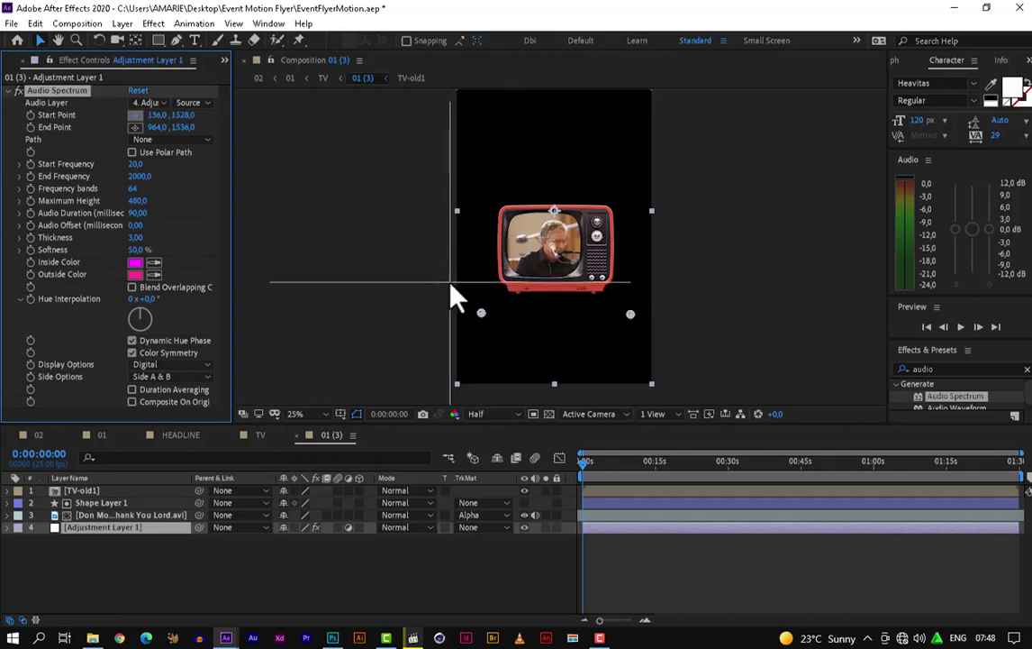
click(124, 523)
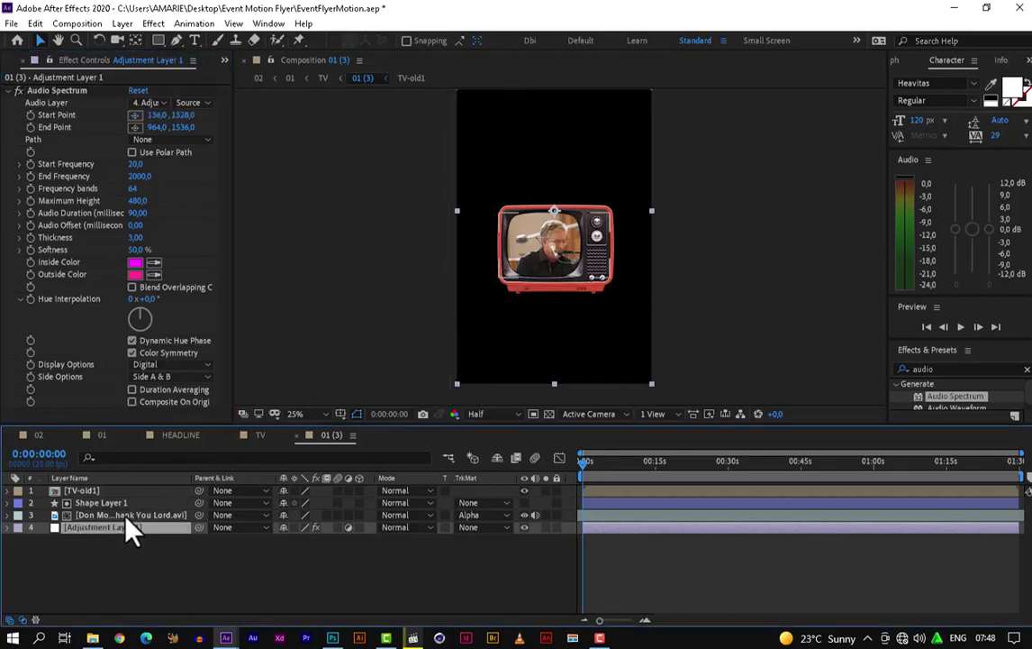
Add the Thank You Lord clip from the Project panel as layer 5 and move it lower.
key(ctrl+Up)
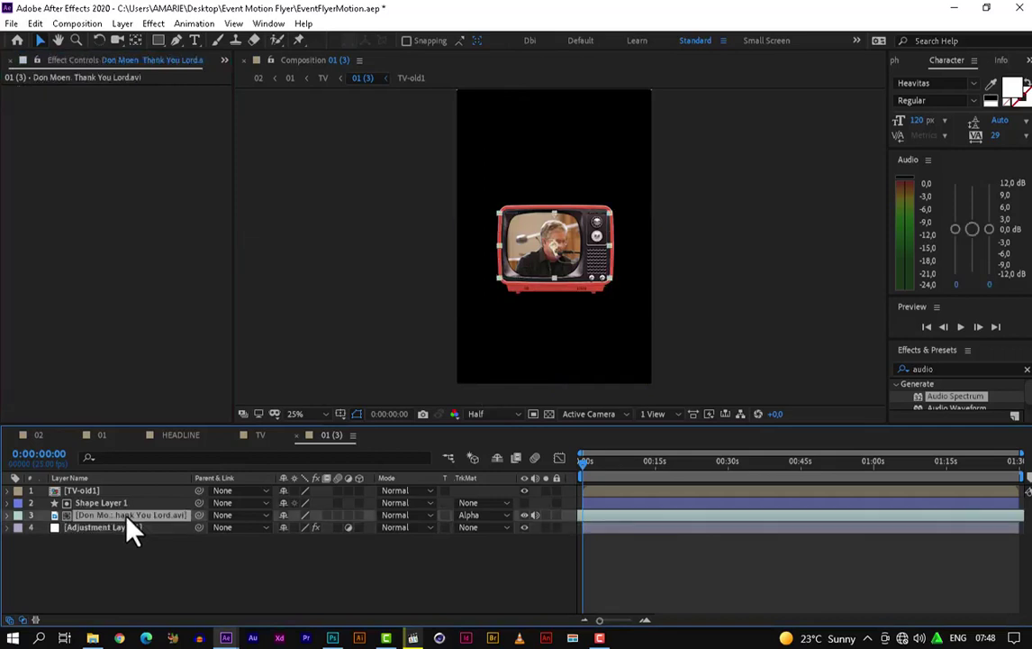
click(222, 62)
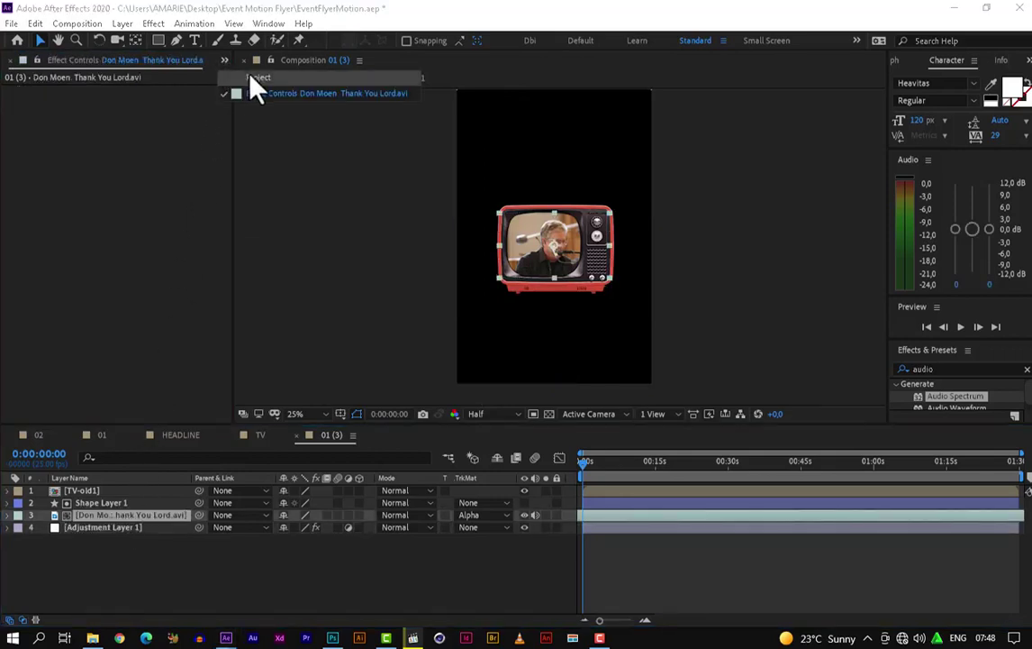
click(251, 78)
click(124, 245)
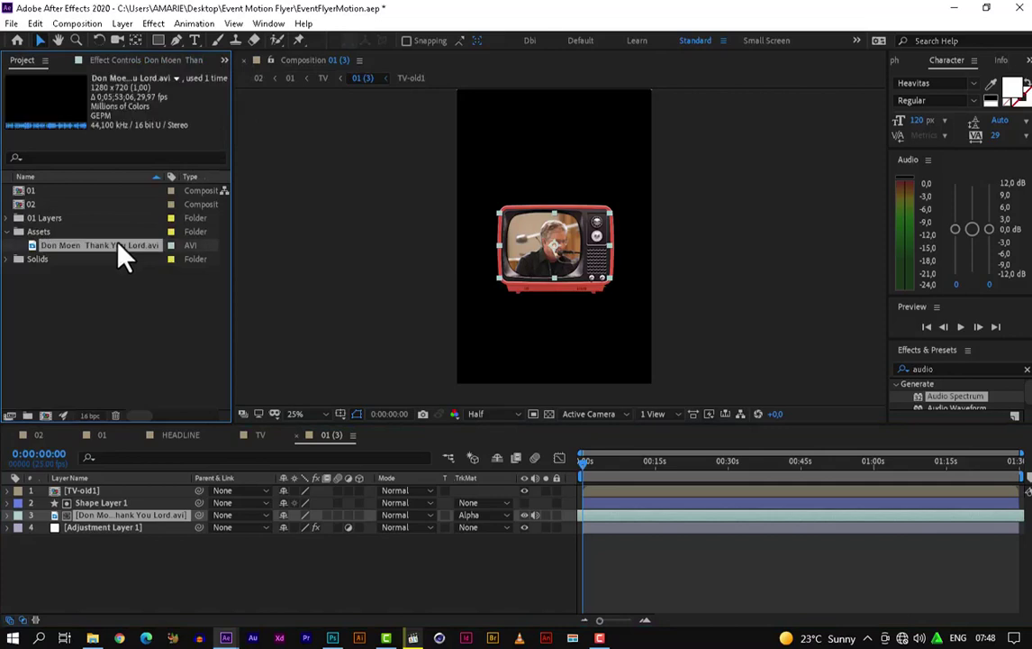
drag(119, 249, 132, 565)
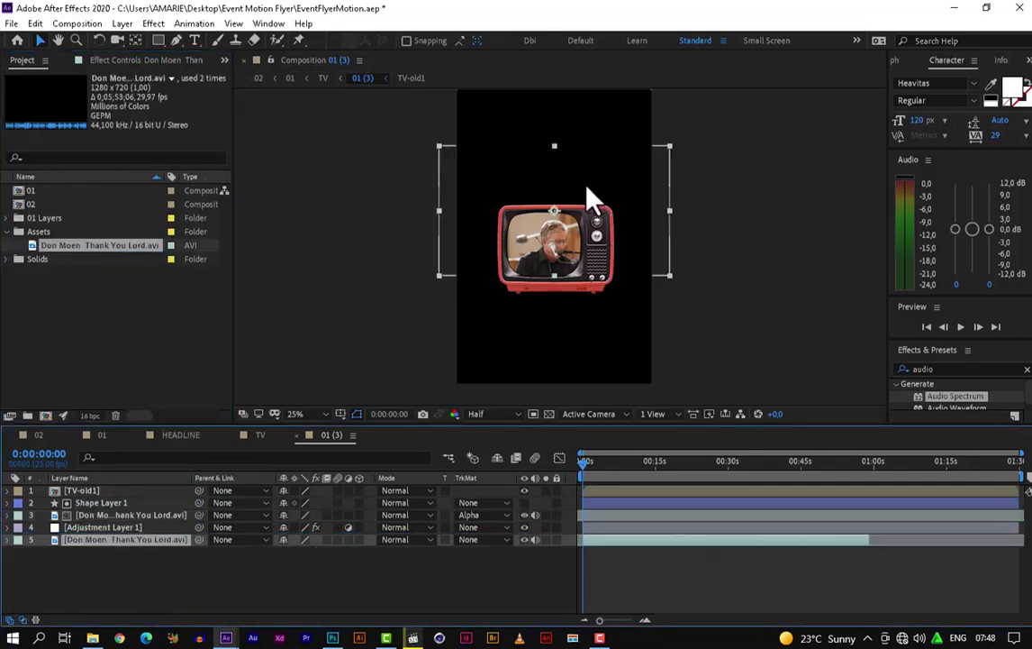
drag(586, 187, 582, 291)
Check the layout at 25% and 50% zoom while selecting the adjustment and video layers.
key(period)
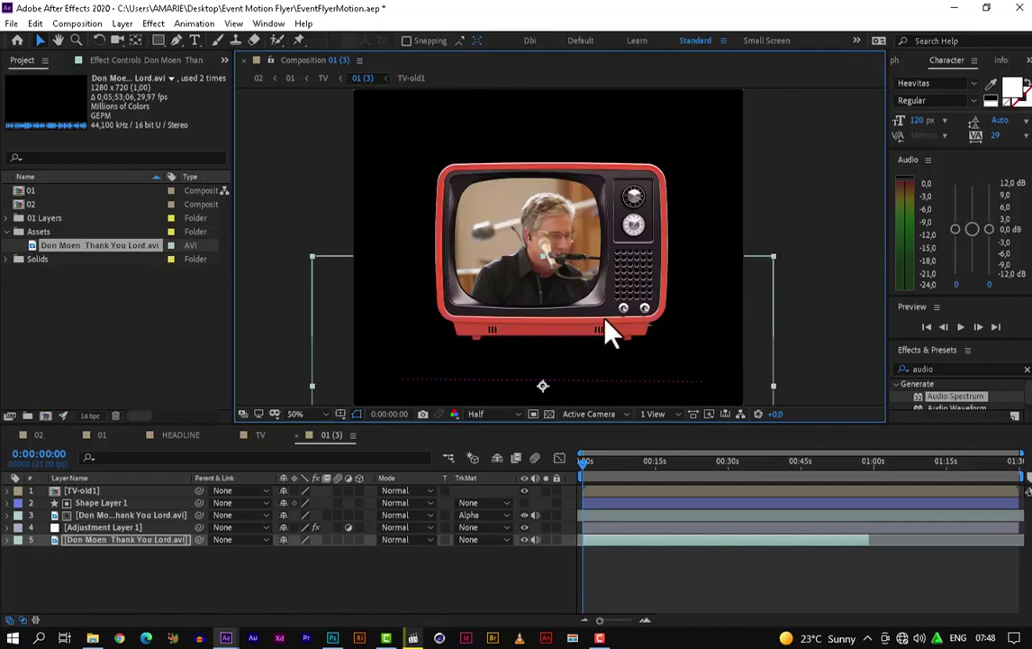
key(comma)
key(period)
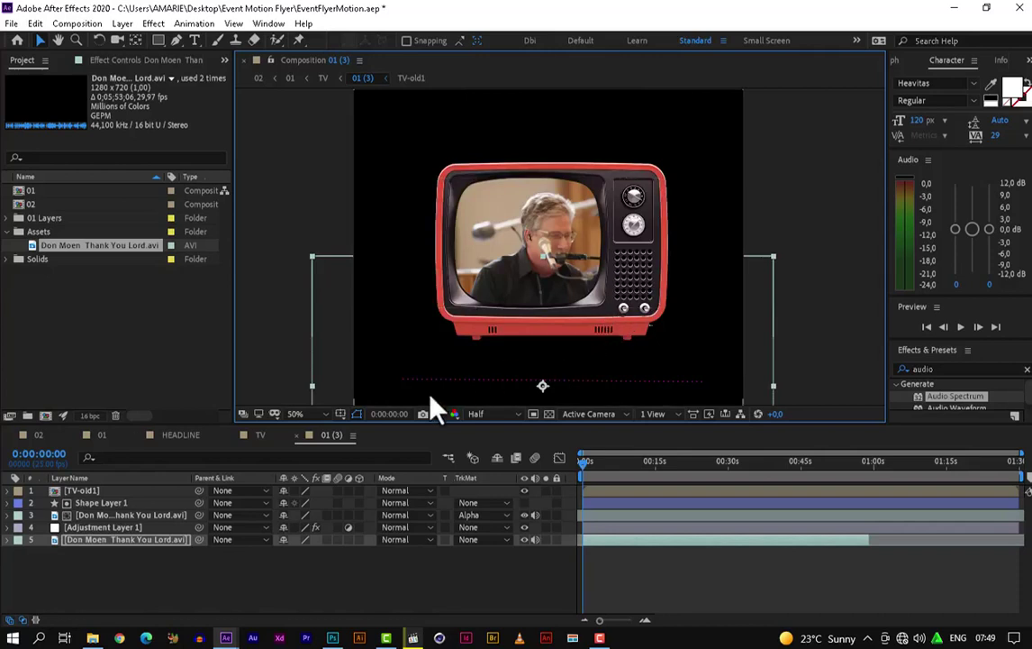
click(122, 528)
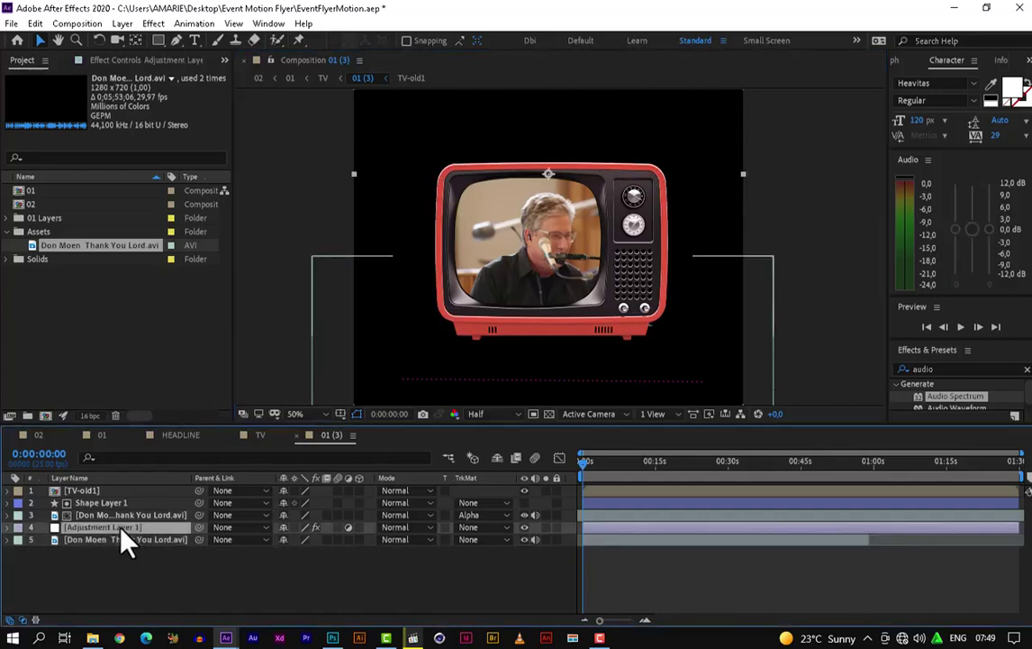
ctrl+click(109, 540)
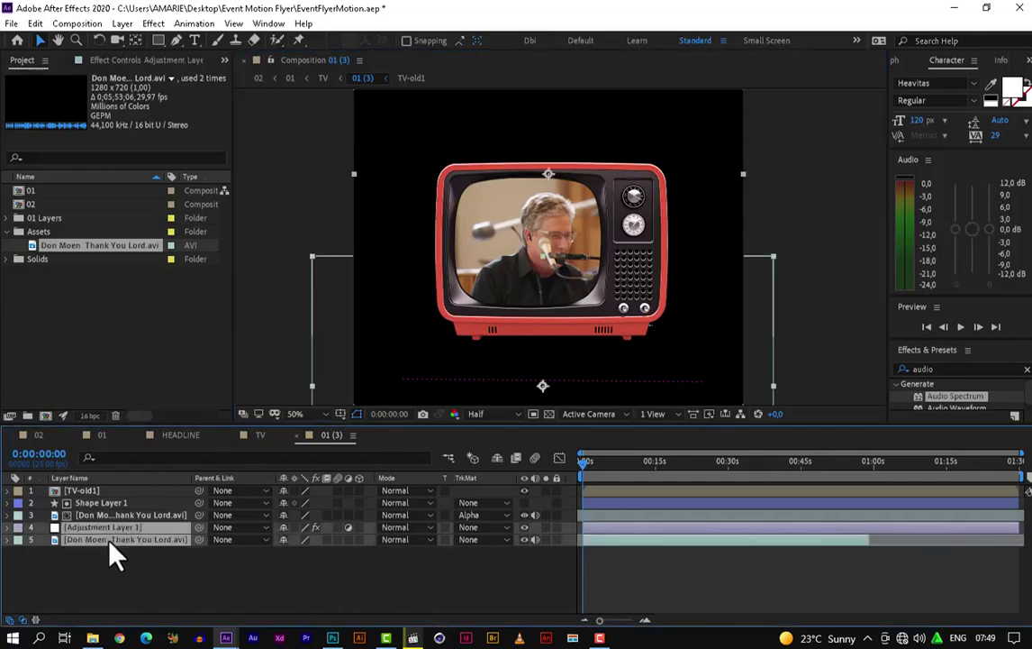
key(comma)
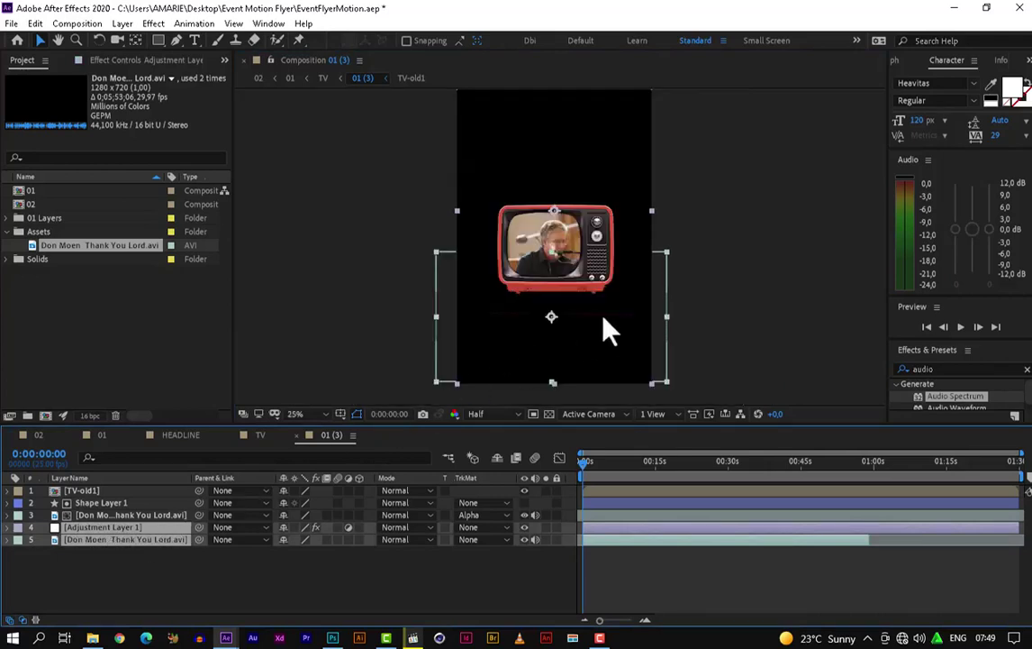
key(period)
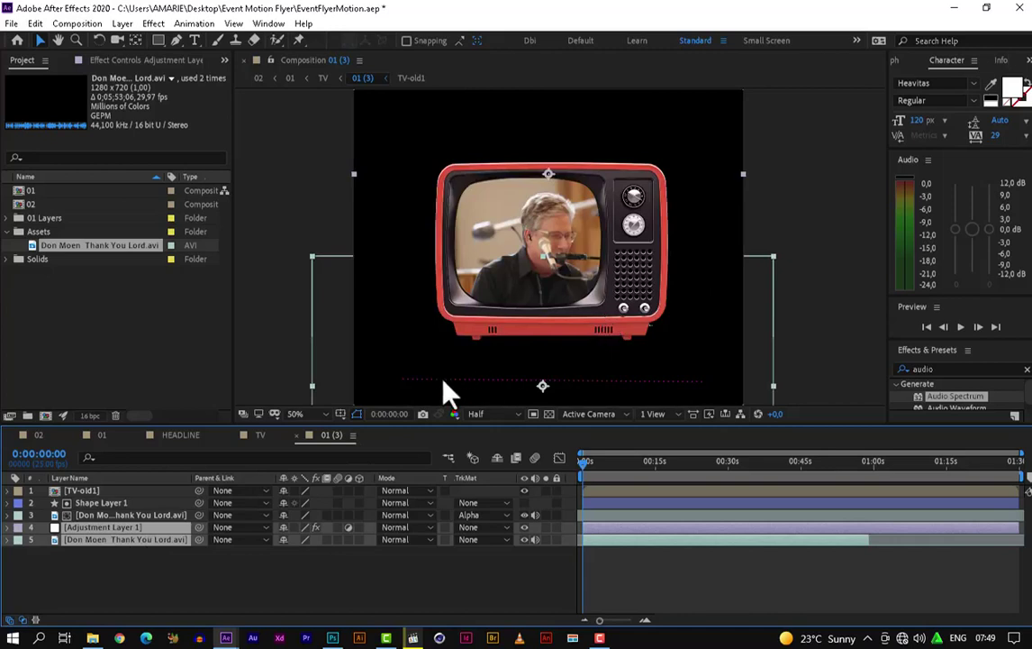
click(127, 518)
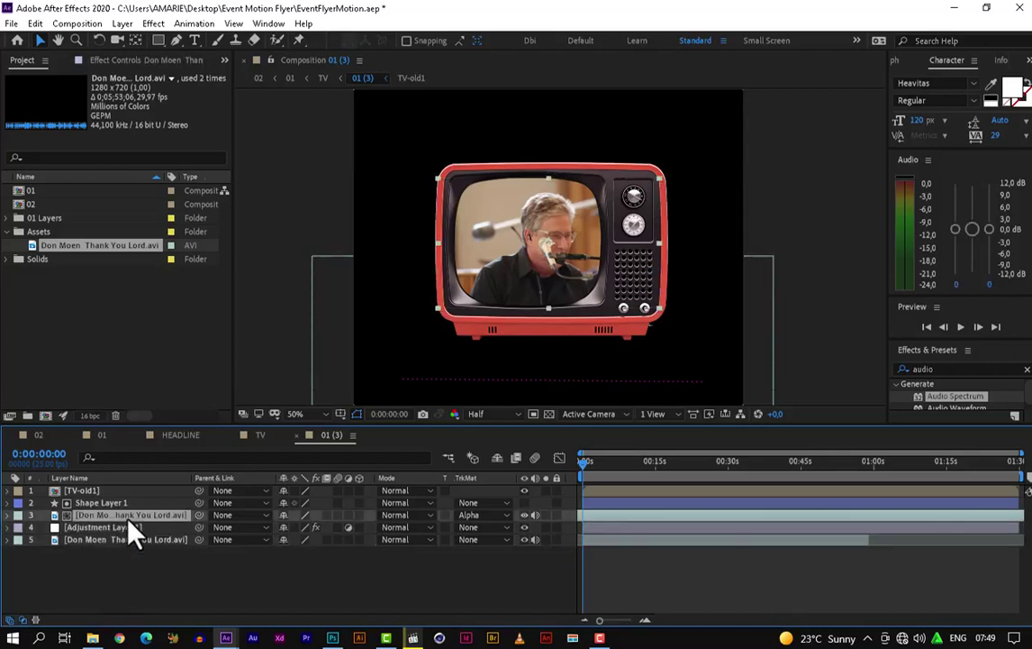
Make the spectrum's inside and outside colours white and move its end point to 970,0 1526,0.
click(140, 61)
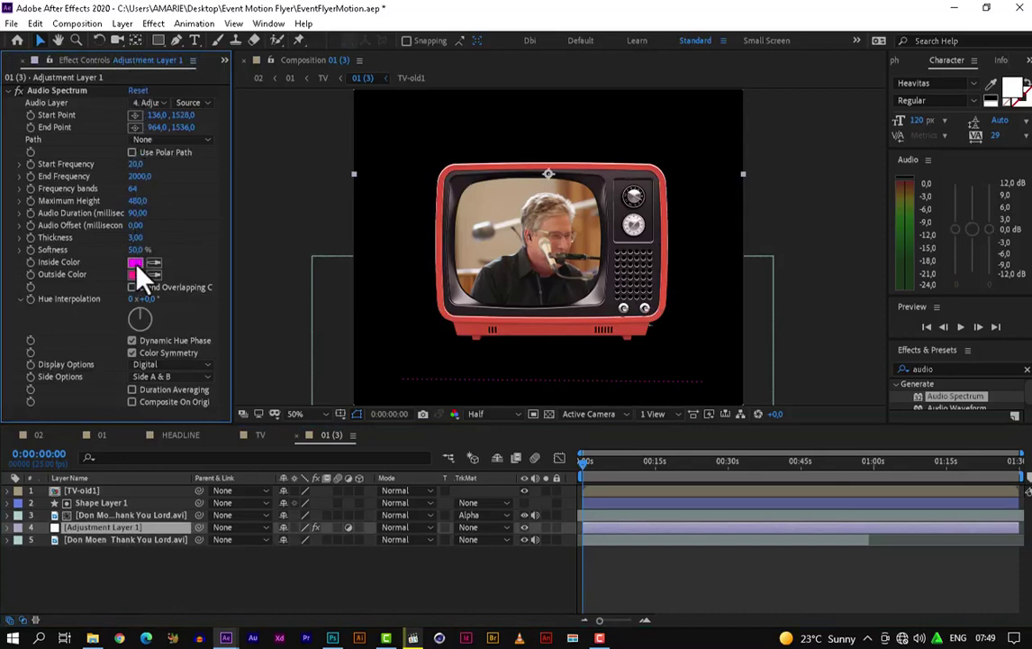
click(135, 263)
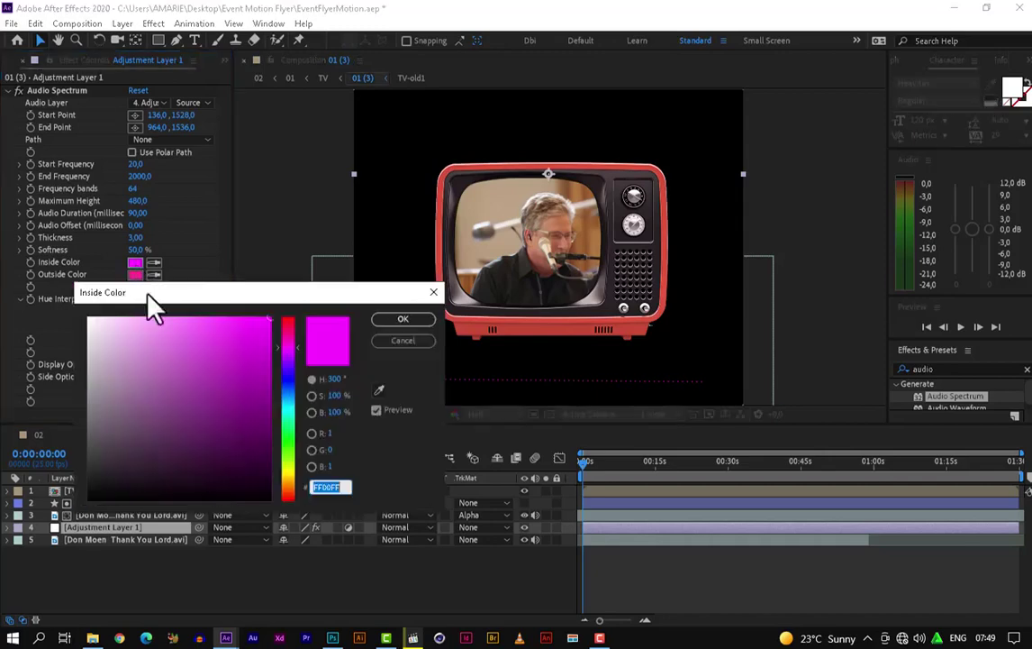
drag(117, 329, 3, 263)
click(400, 320)
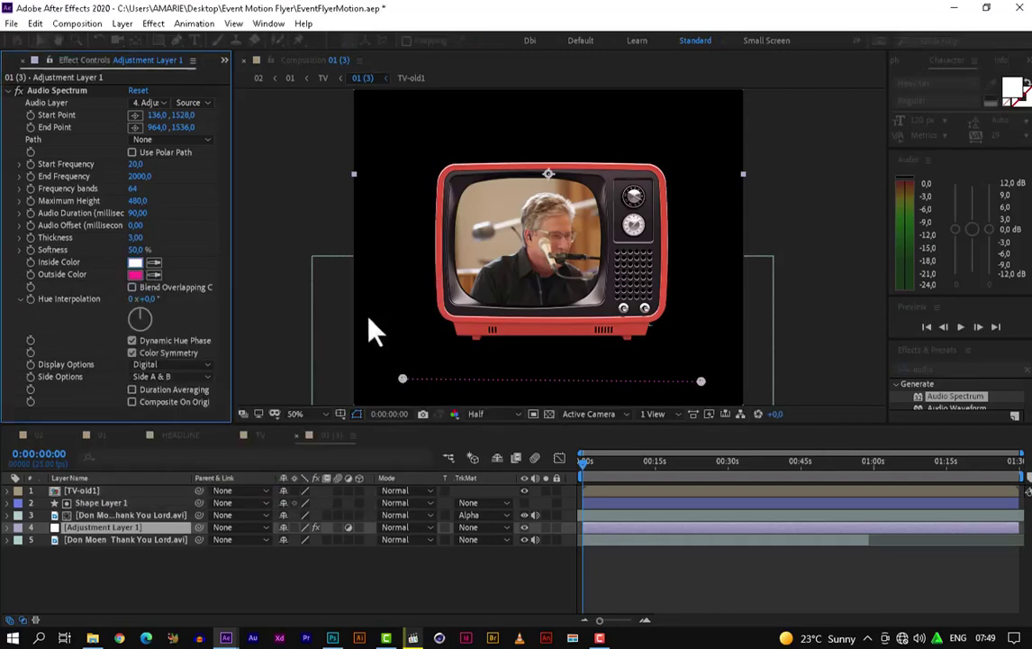
click(135, 273)
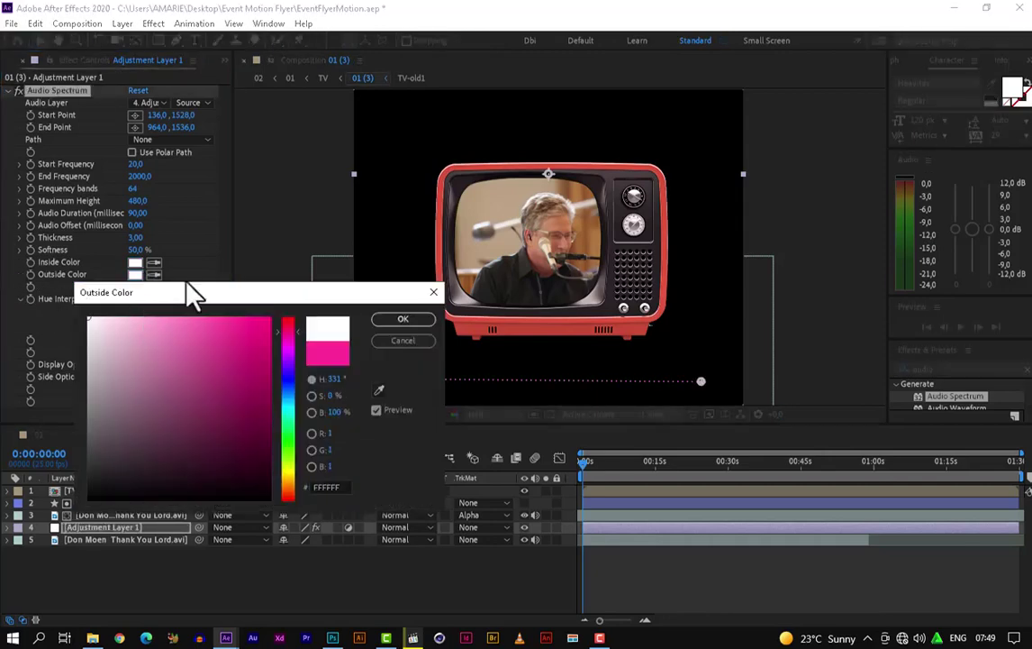
click(416, 320)
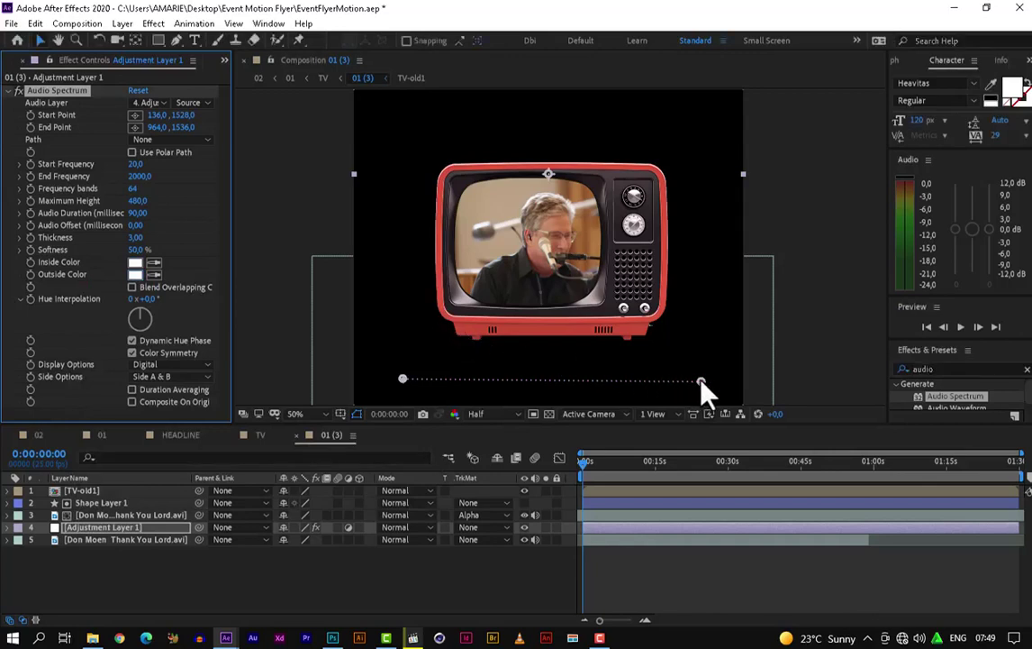
click(136, 127)
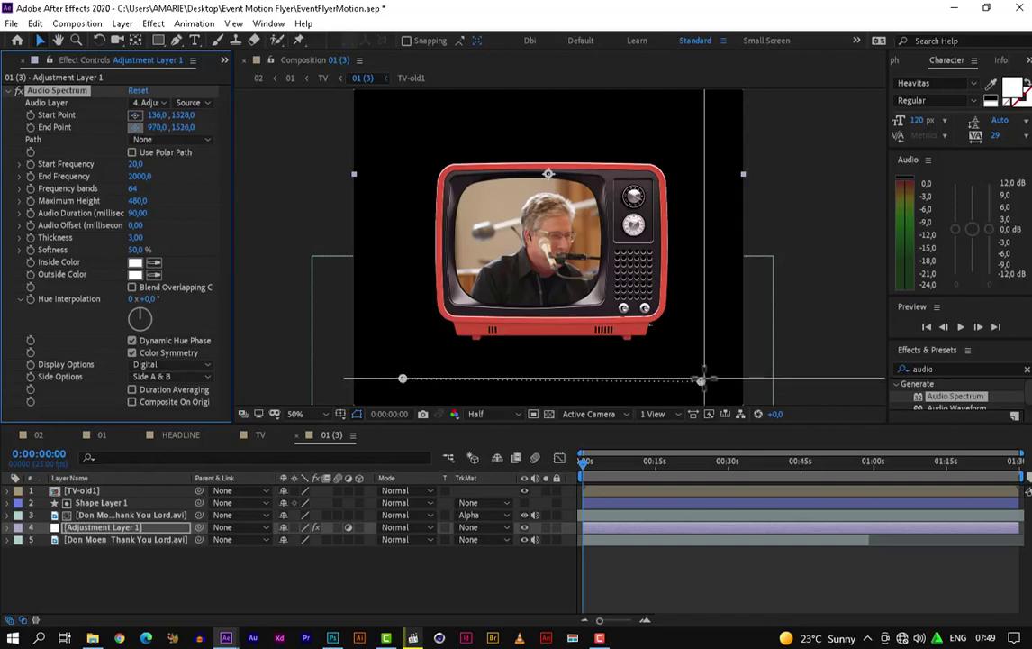
click(703, 379)
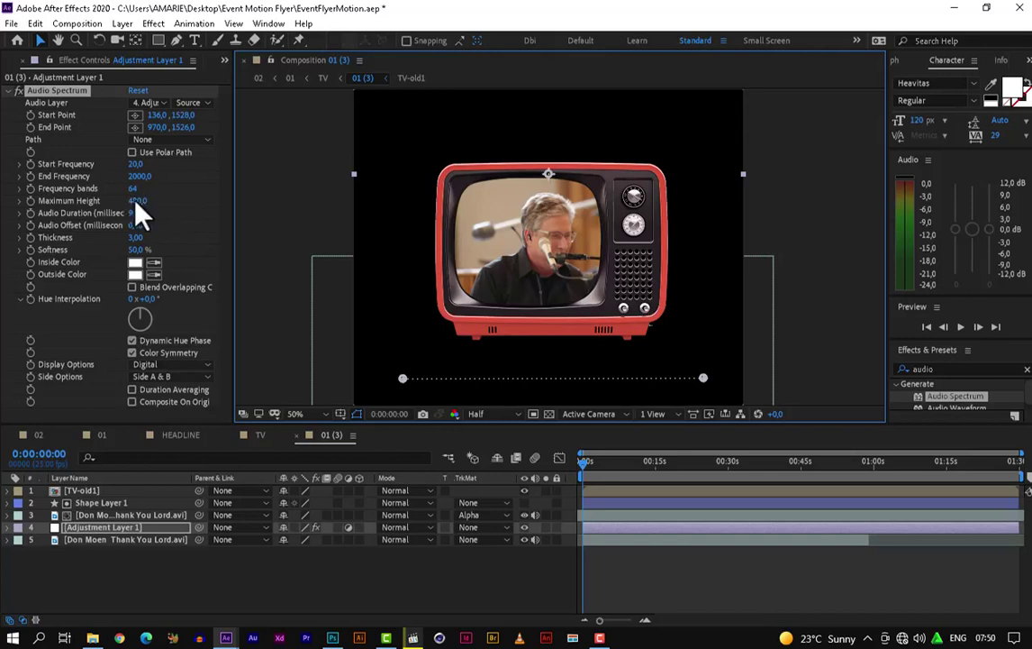
Set the spectrum's Maximum Height to 840 and Thickness to 6.
click(135, 201)
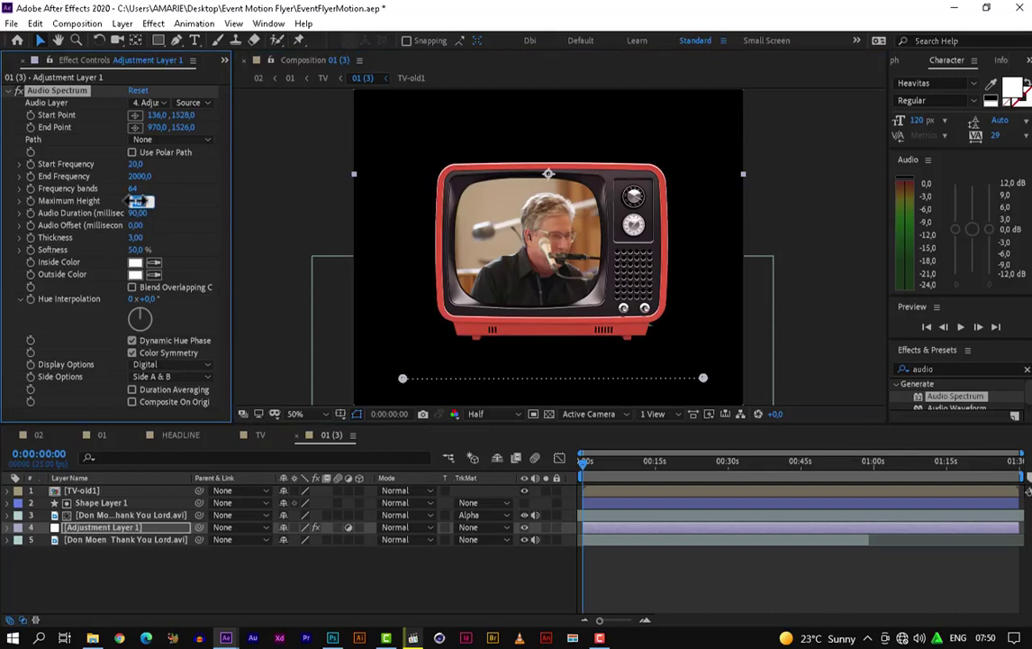
text(840)
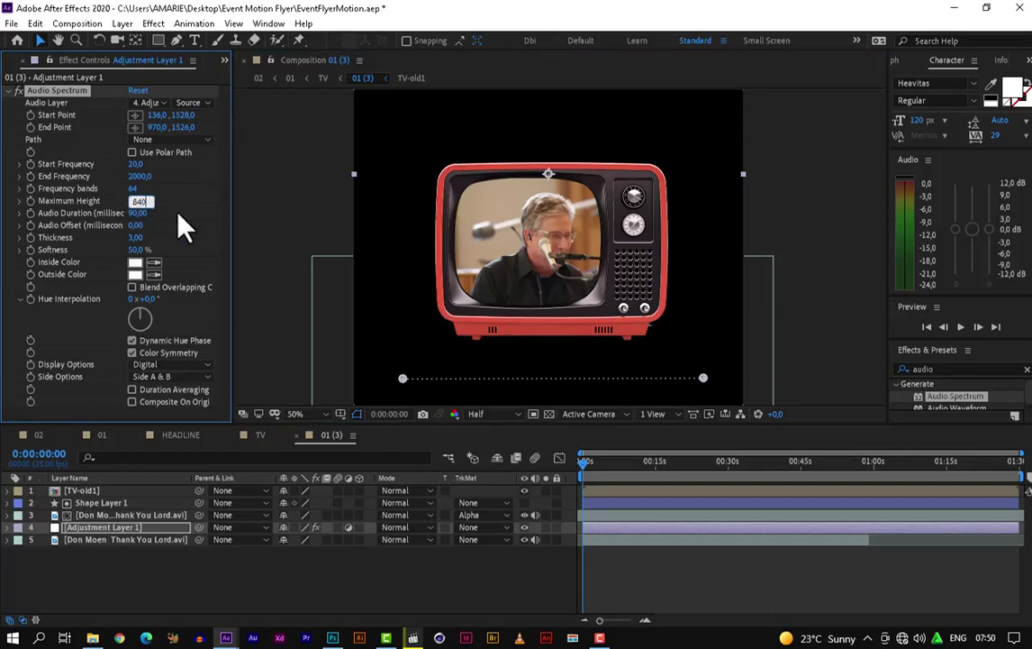
key(Return)
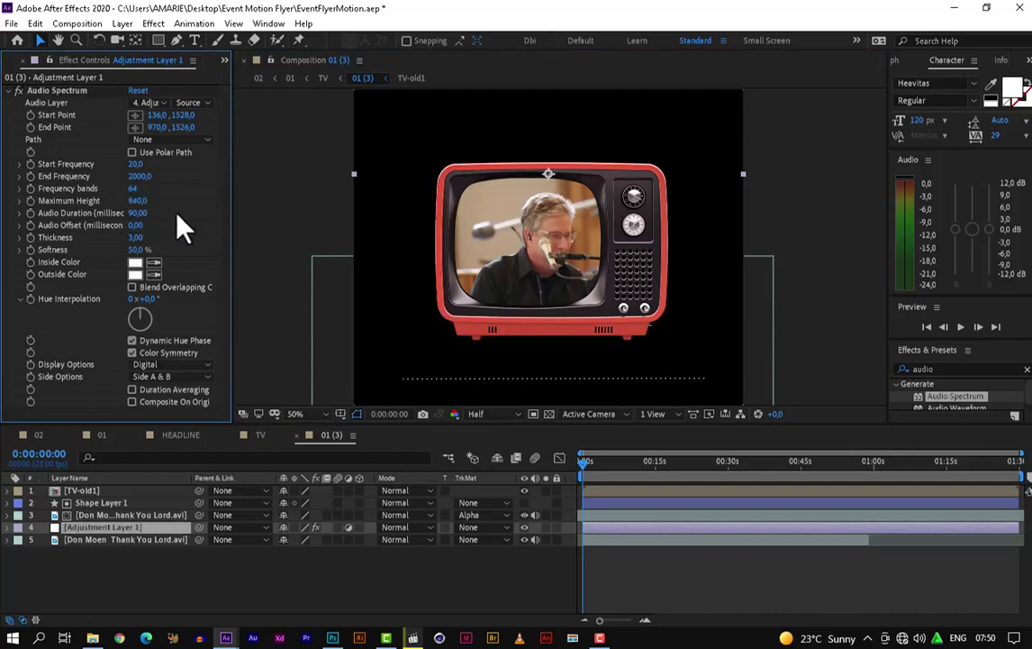
click(135, 239)
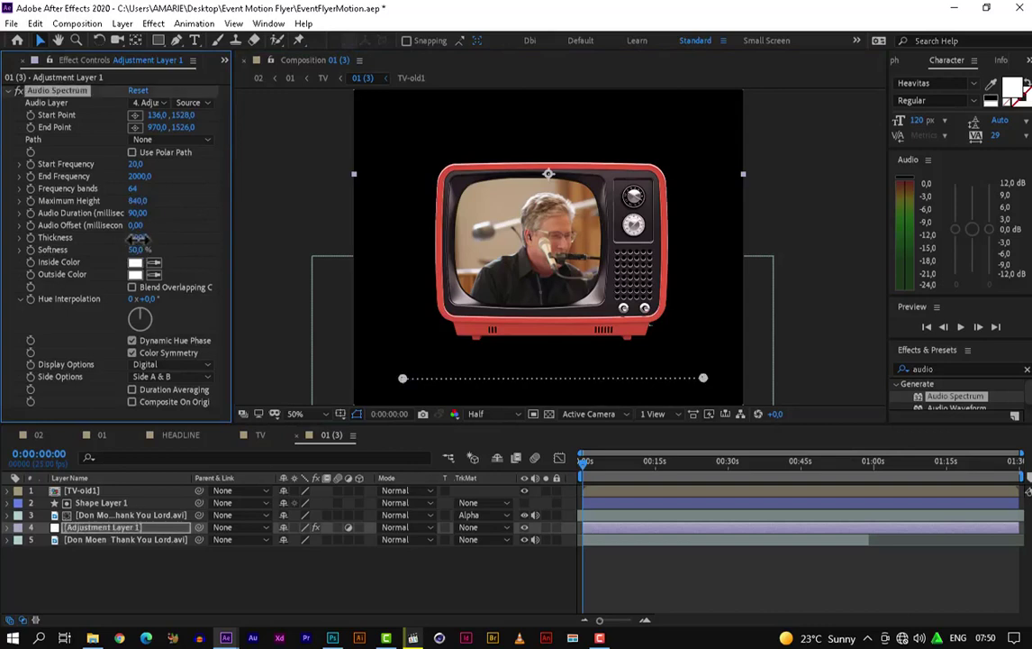
drag(141, 238, 155, 238)
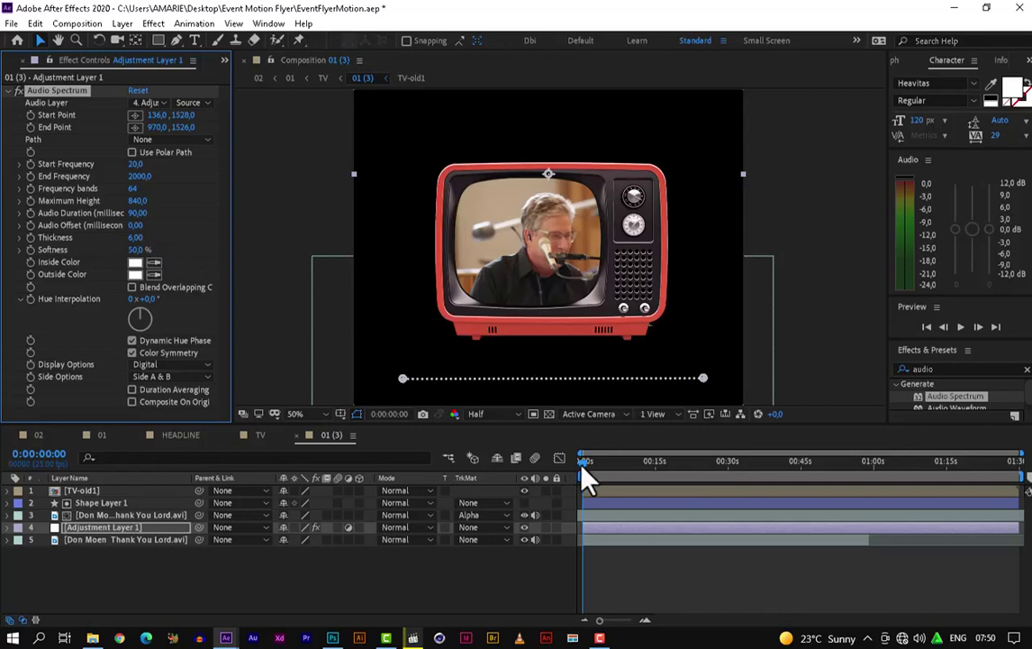
Scrub the timeline to preview the spectrum around ten seconds in.
drag(585, 462, 796, 474)
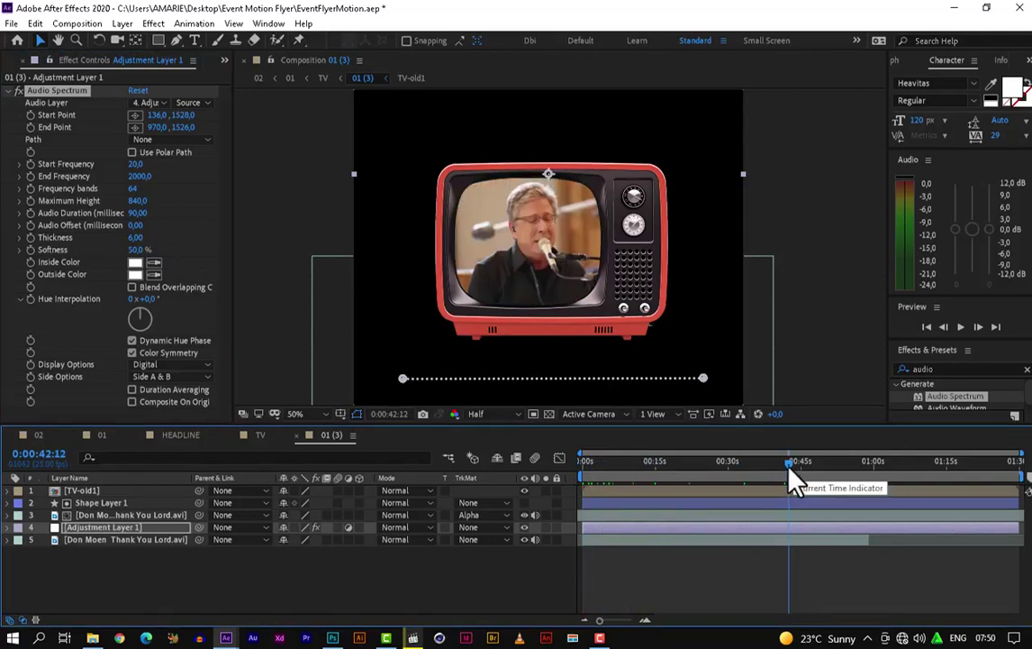
key(Home)
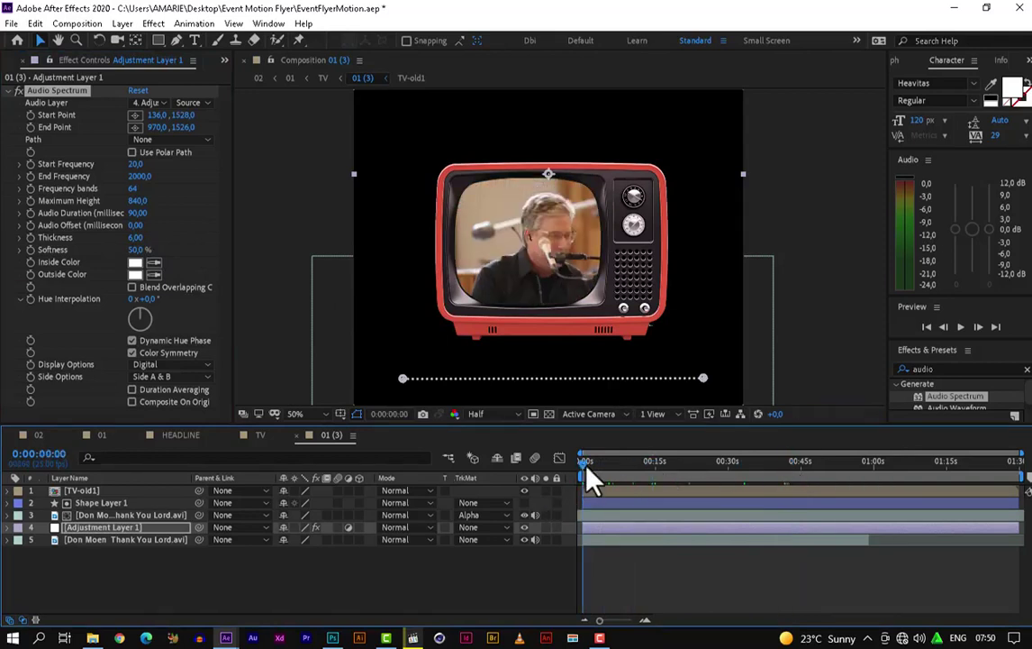
drag(587, 470, 654, 450)
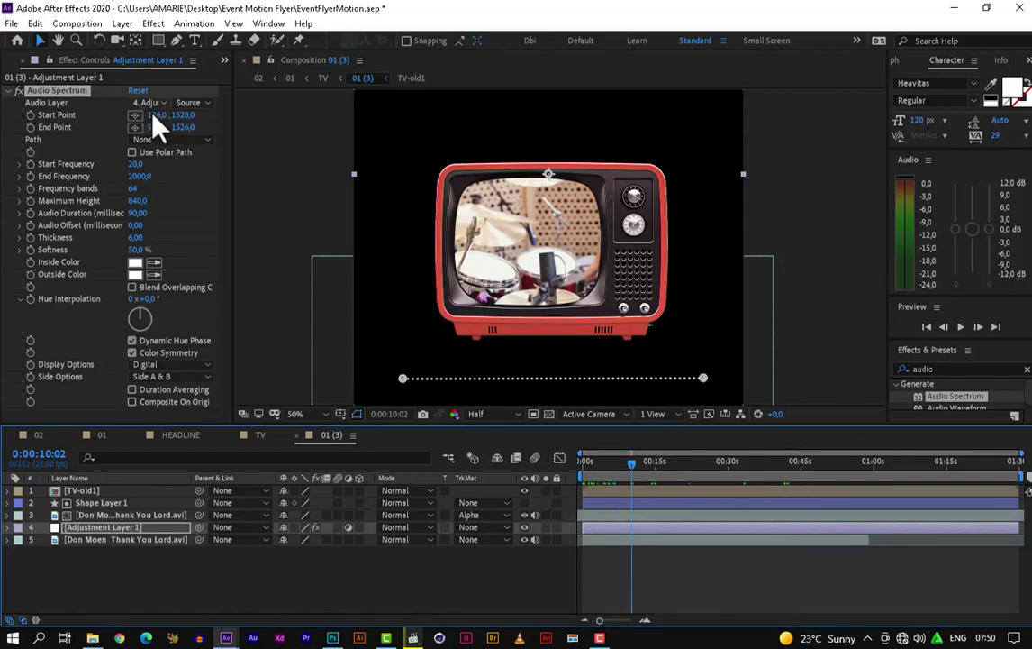
Set Audio Spectrum's Audio Layer to the song video layer (layer 5).
click(162, 103)
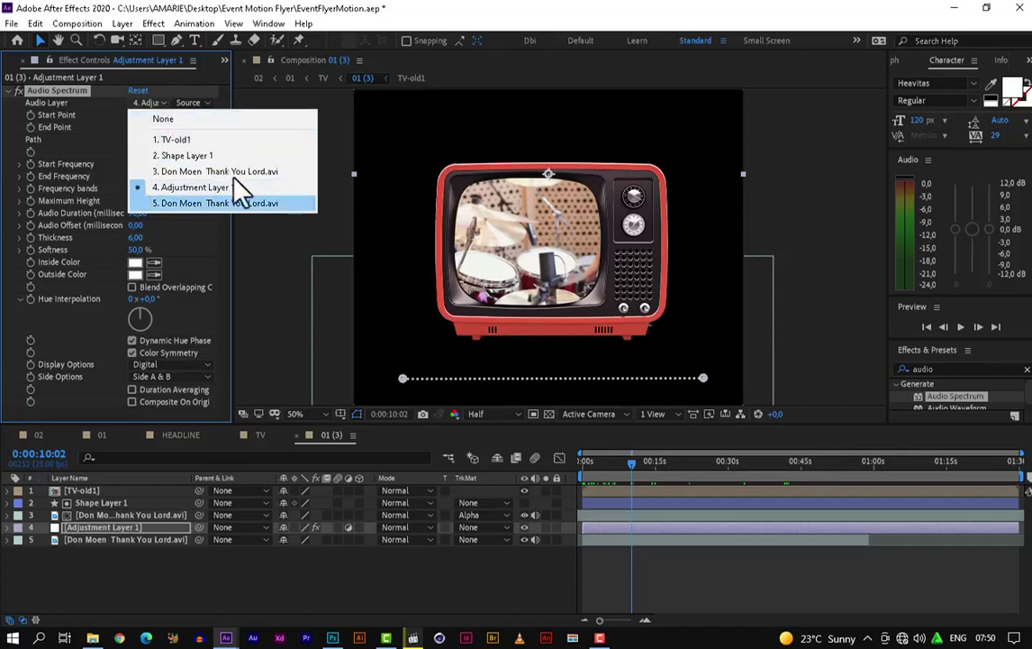
click(264, 203)
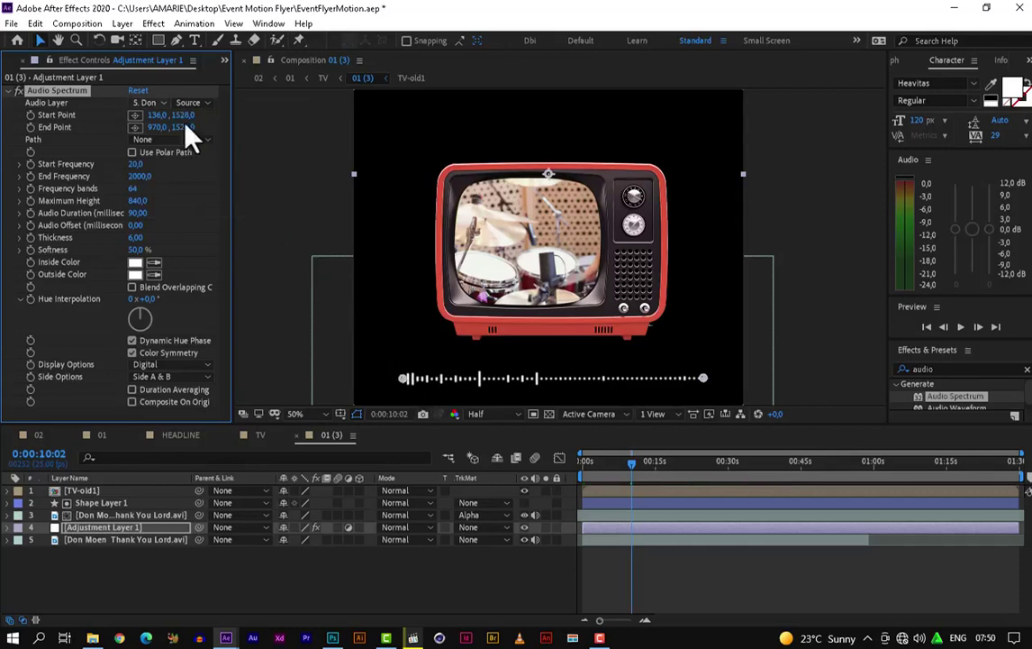
click(160, 102)
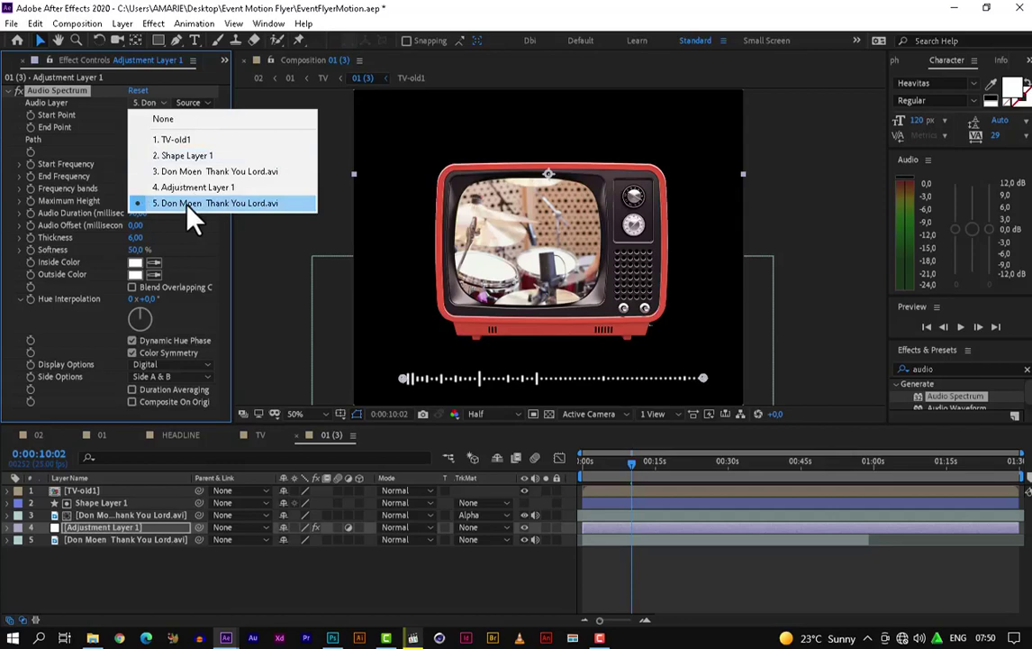
key(Up)
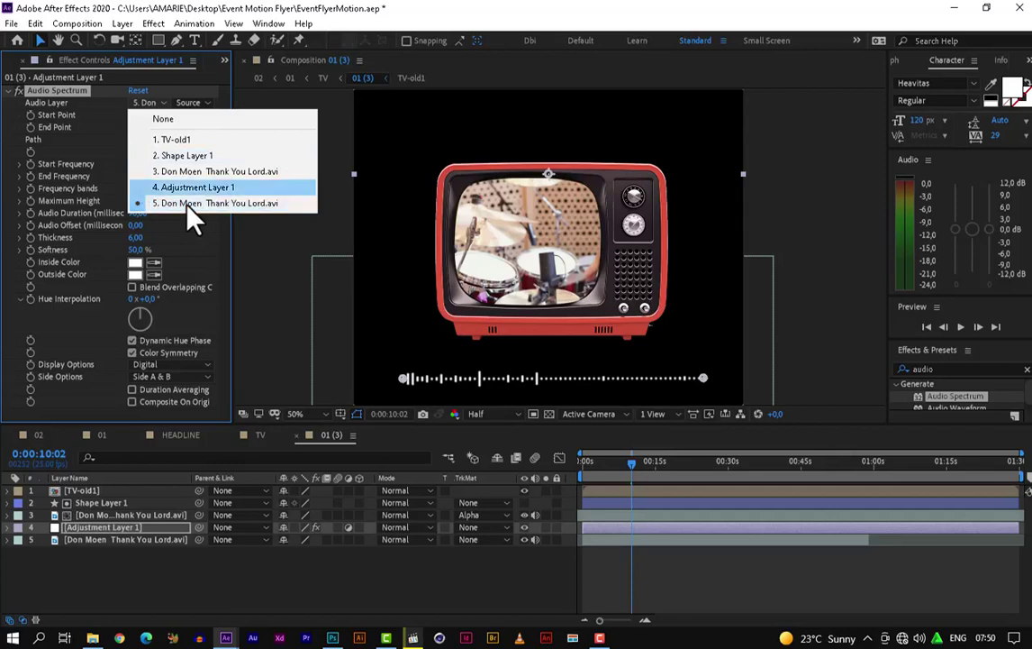
key(Down)
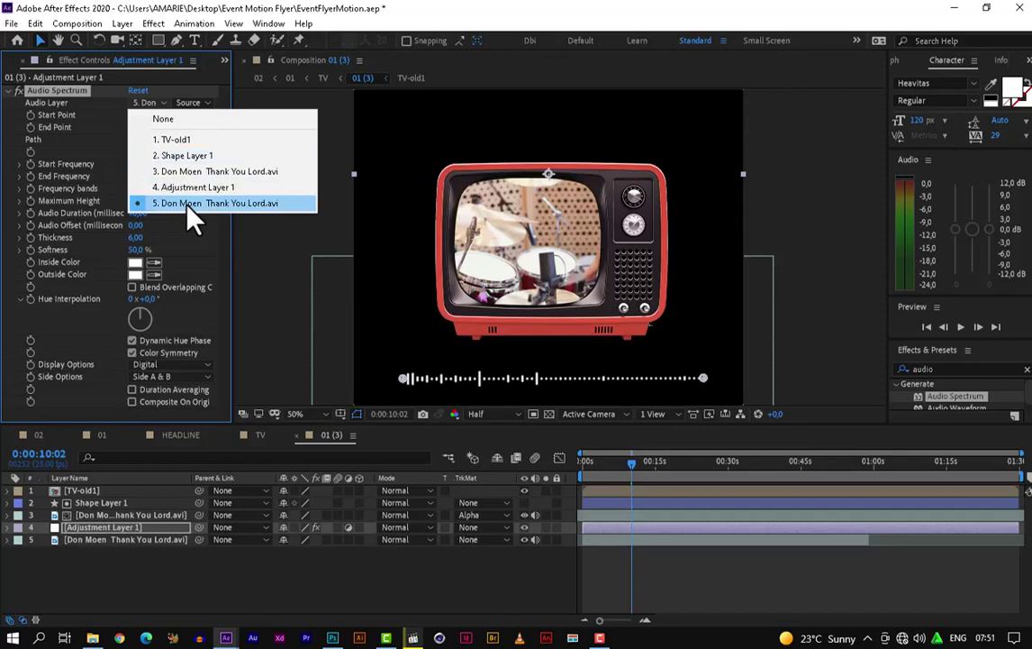
click(187, 204)
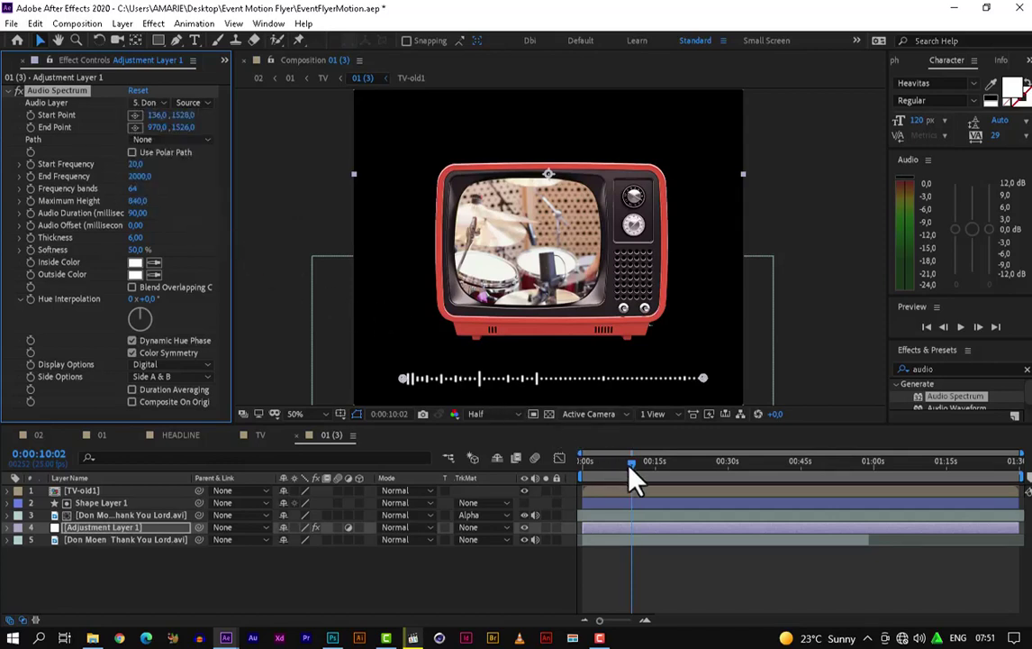
Scrub the timeline to preview the reacting spectrum, then deselect the adjustment layer.
drag(630, 469, 705, 492)
scroll(581, 261, down, 2)
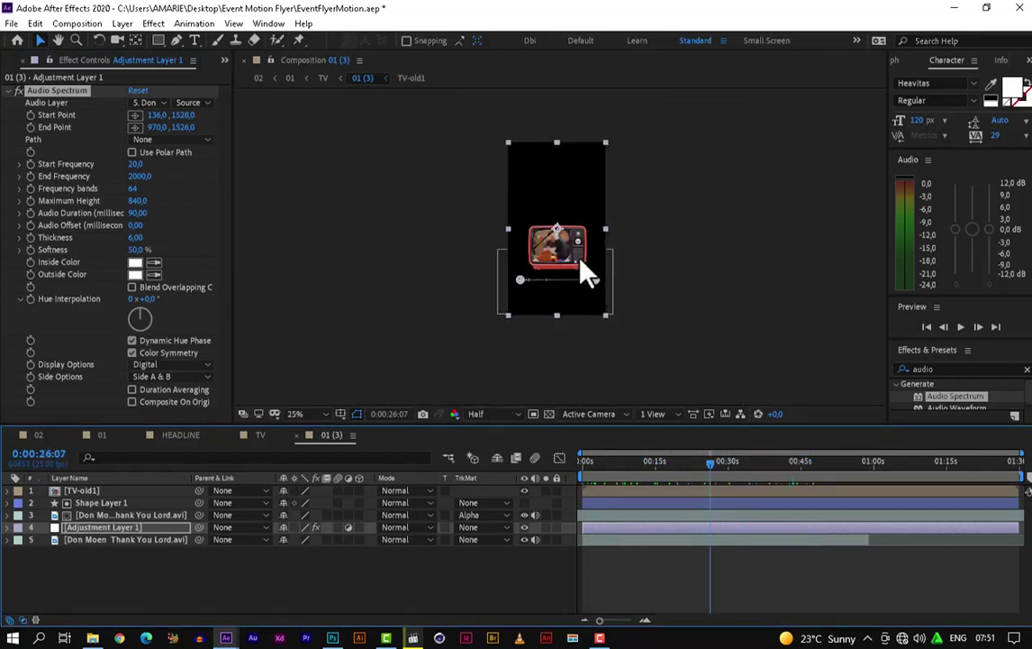
click(181, 602)
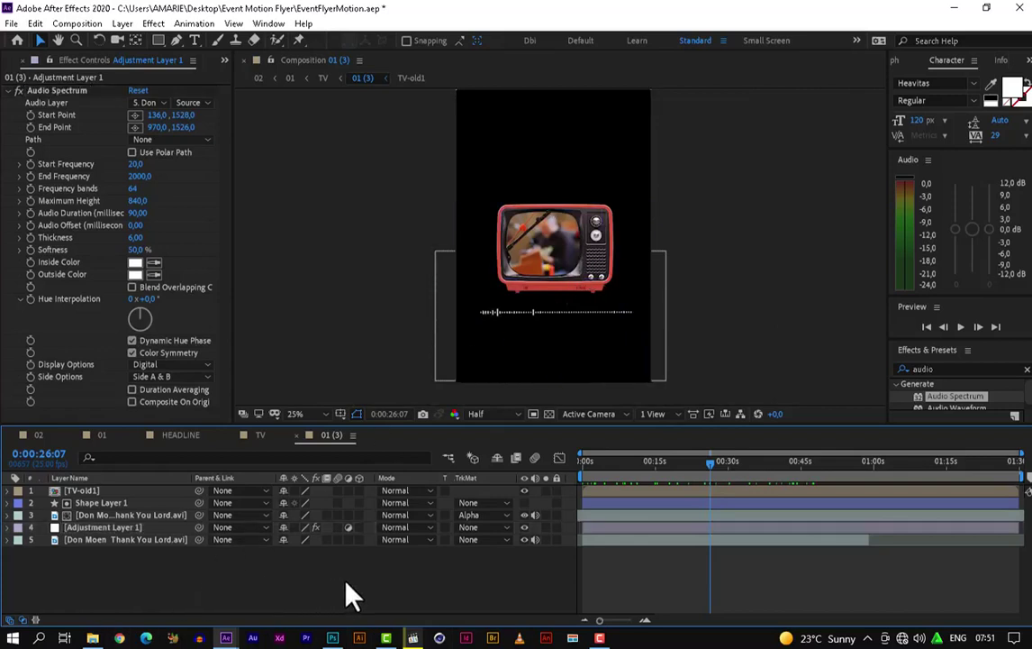
Switch to the TV composition and scrub back and forth through its old-tv concert footage.
click(261, 438)
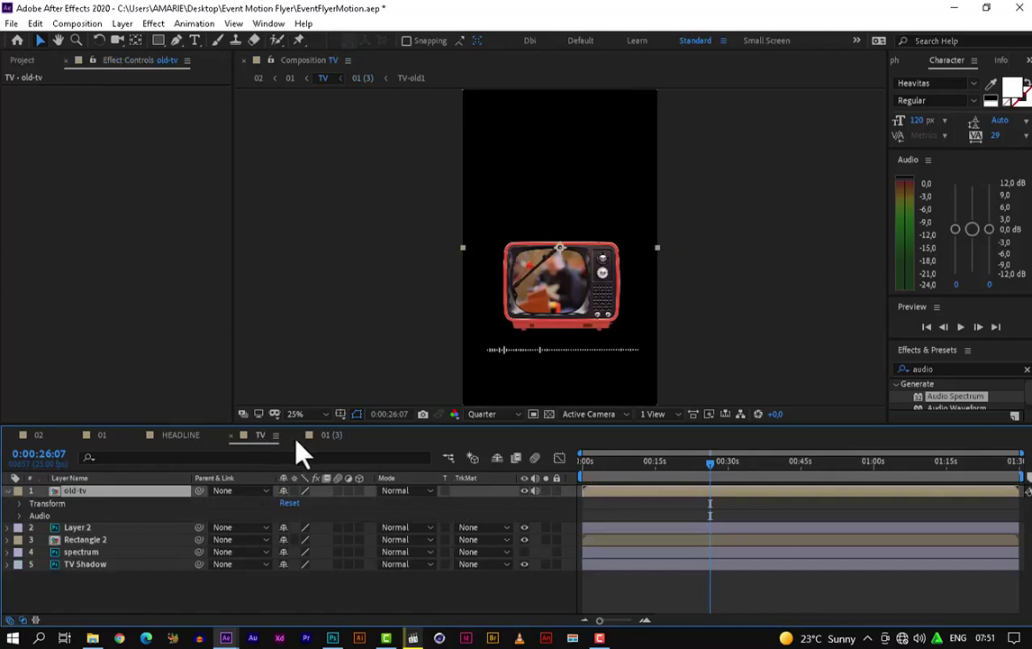
drag(710, 478, 703, 521)
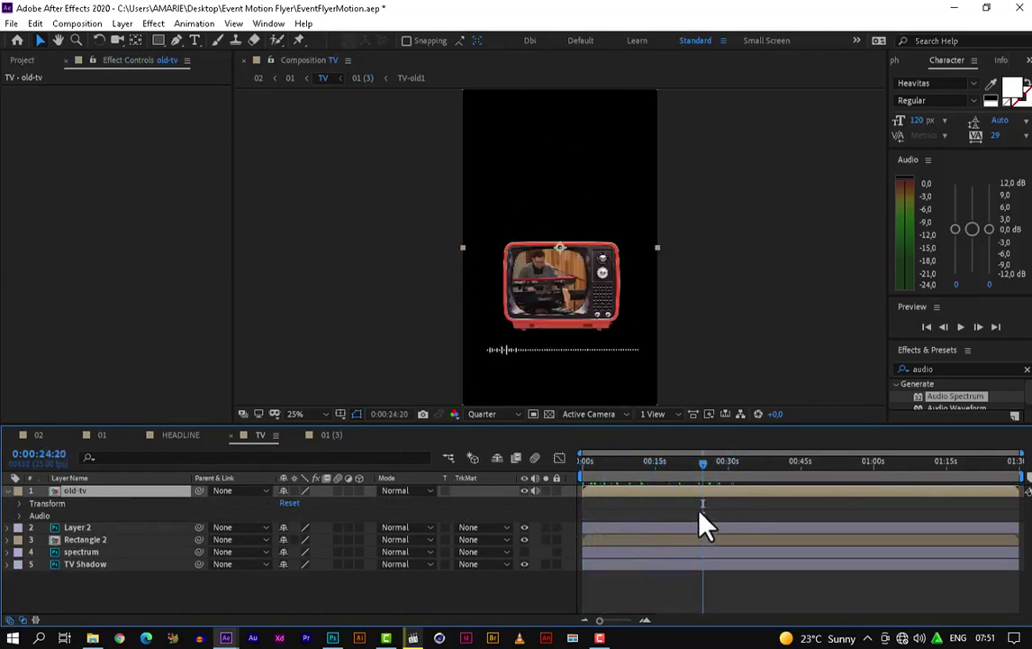
scroll(553, 242, down, 1)
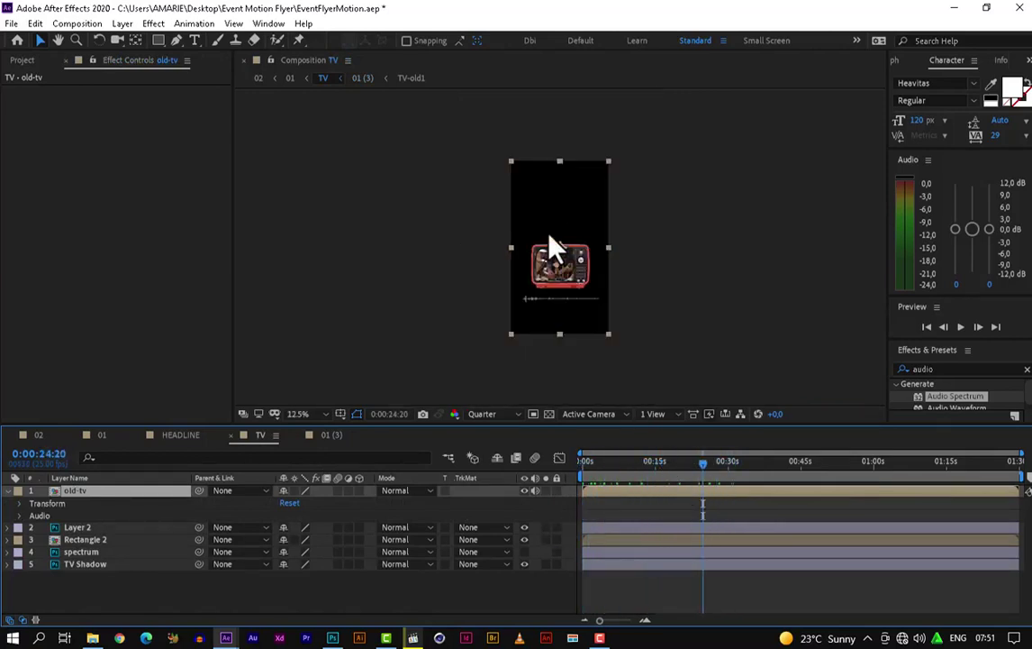
scroll(580, 289, up, 1)
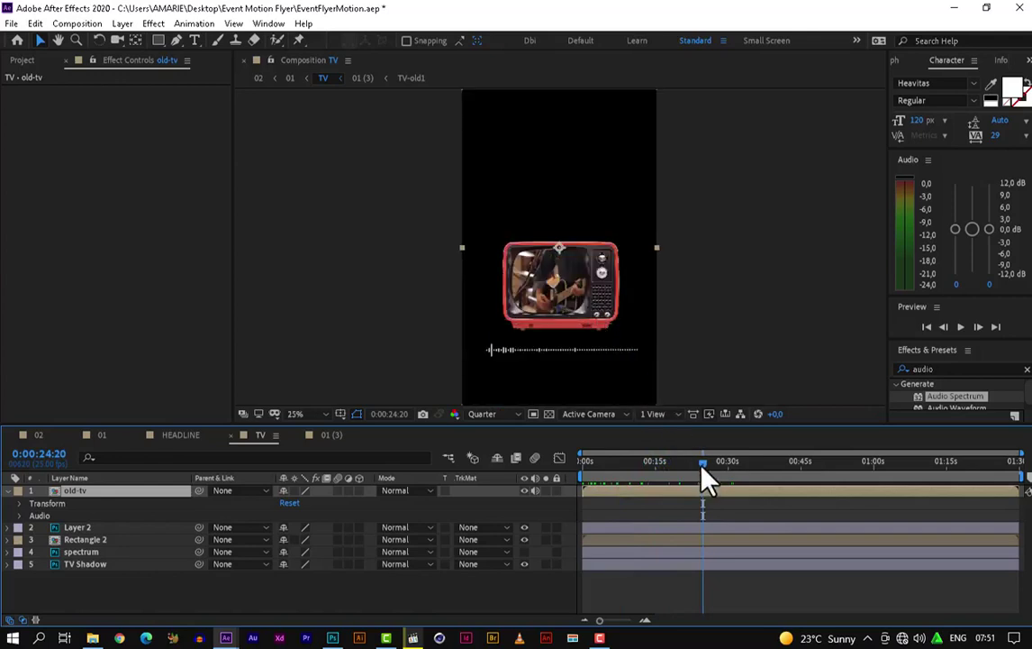
drag(702, 467, 691, 494)
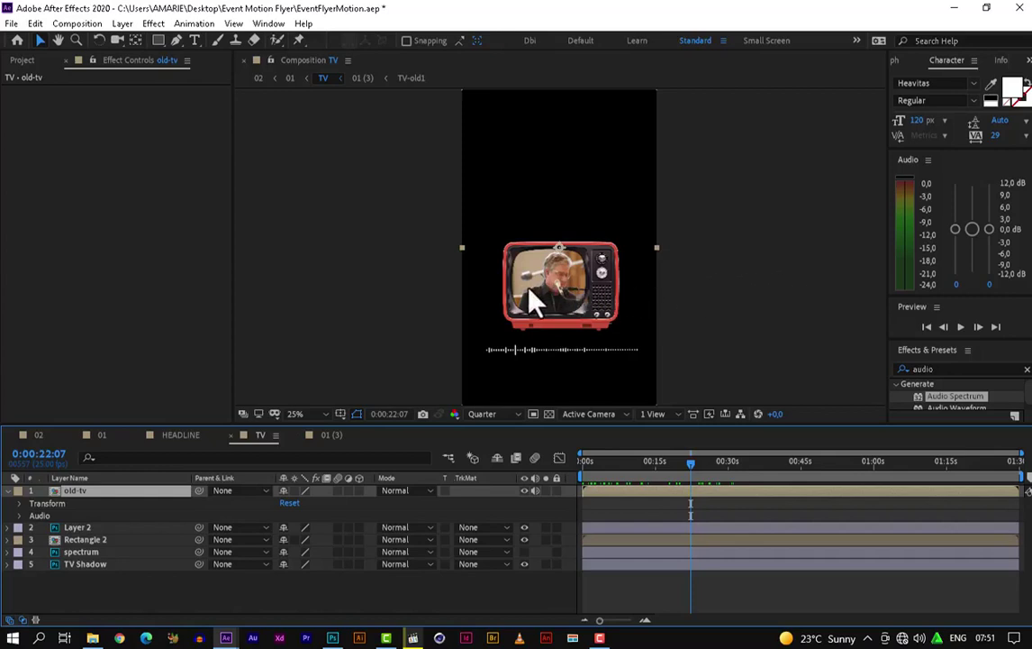
Return to 01 (3), move the time near the start, and select TV-old1.
click(326, 436)
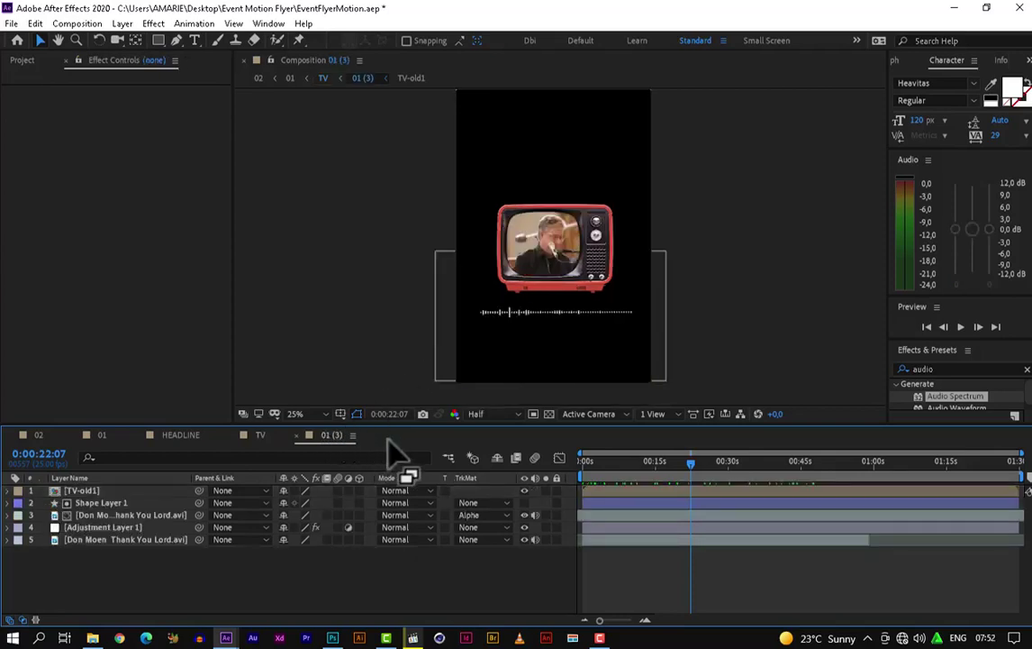
drag(682, 466, 583, 468)
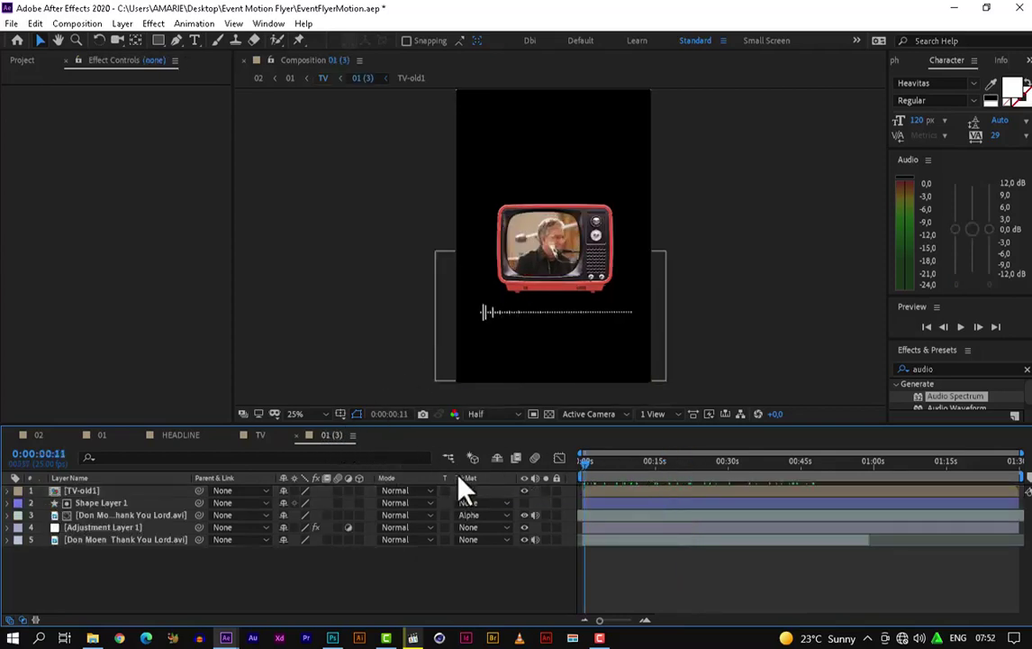
click(90, 491)
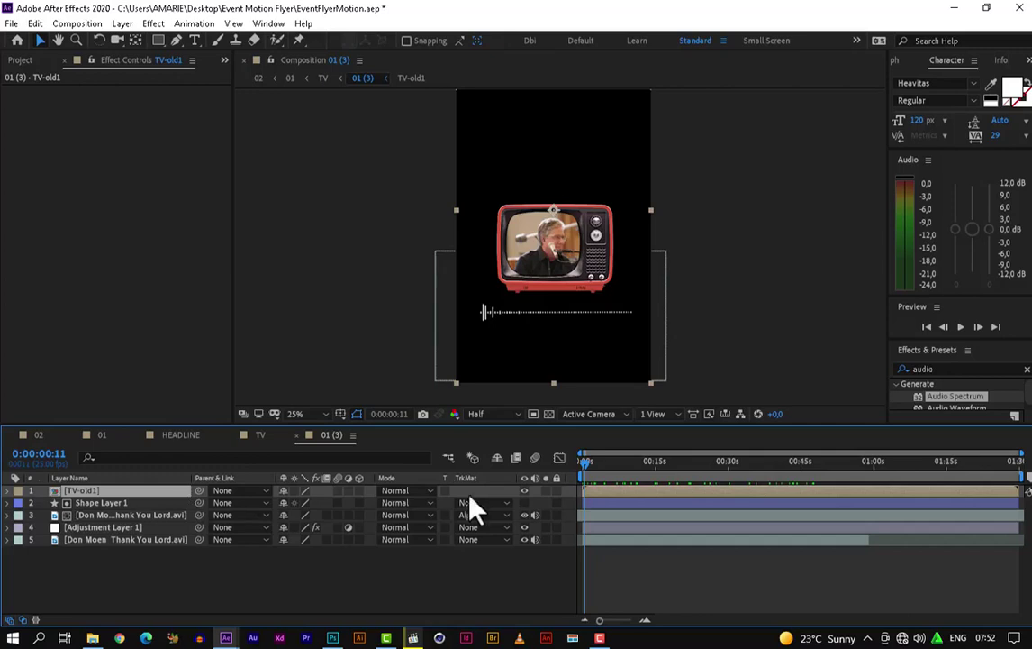
Toggle TV-old1's visibility repeatedly to check the video beneath, leave it visible, select Shape Layer 1.
click(524, 493)
click(524, 493)
click(524, 492)
click(524, 492)
click(525, 492)
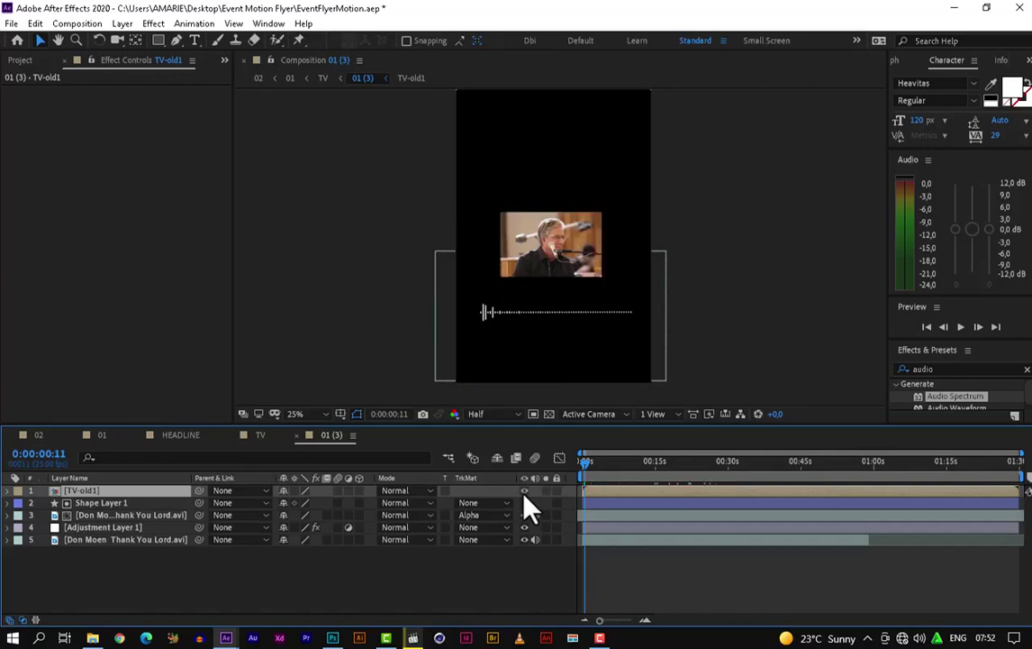
click(525, 492)
click(524, 491)
click(524, 492)
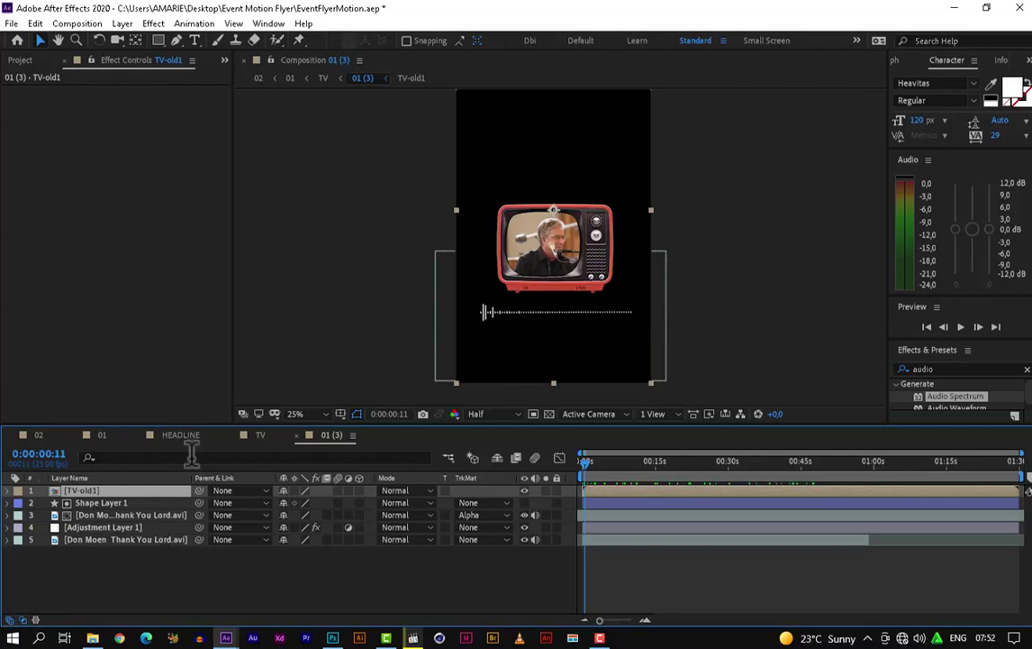
click(127, 504)
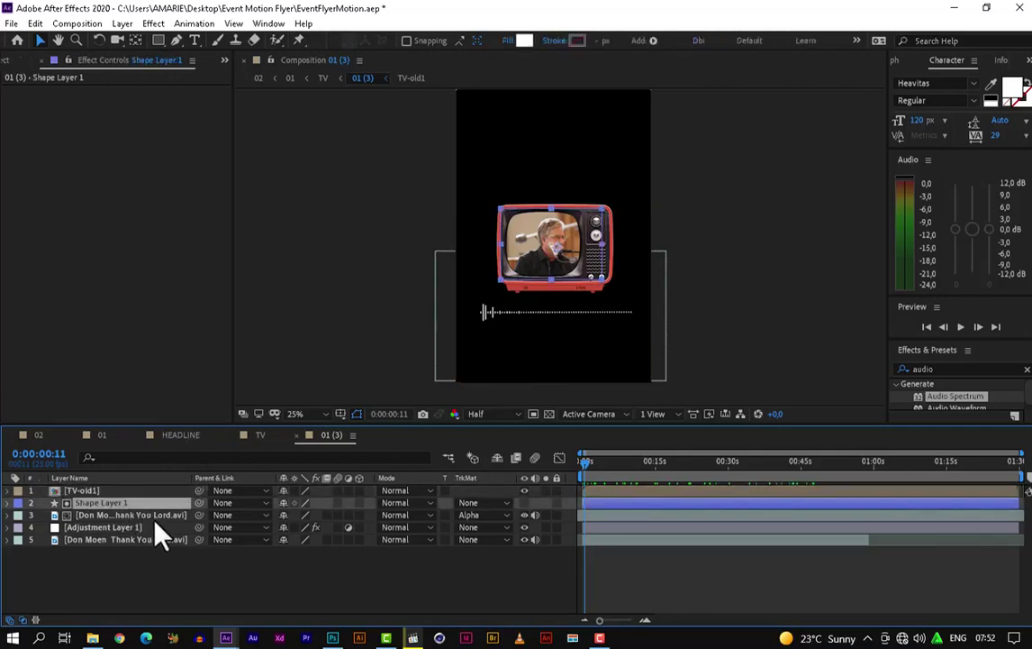
Pre-compose the song video layer and Shape Layer 1 into a precomp named 'Video'.
click(98, 517)
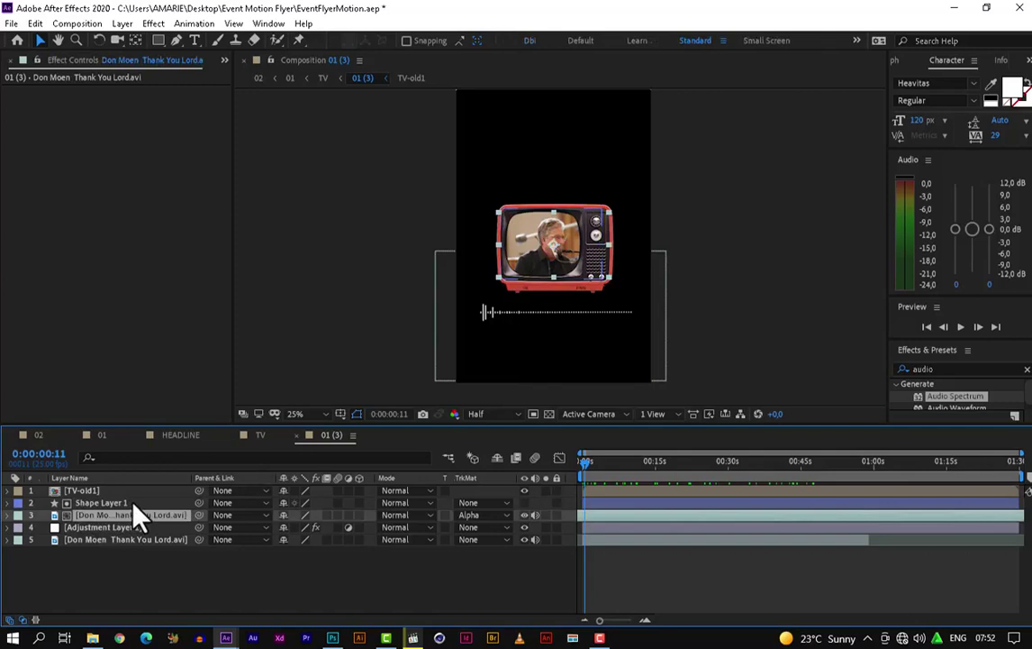
ctrl+click(171, 504)
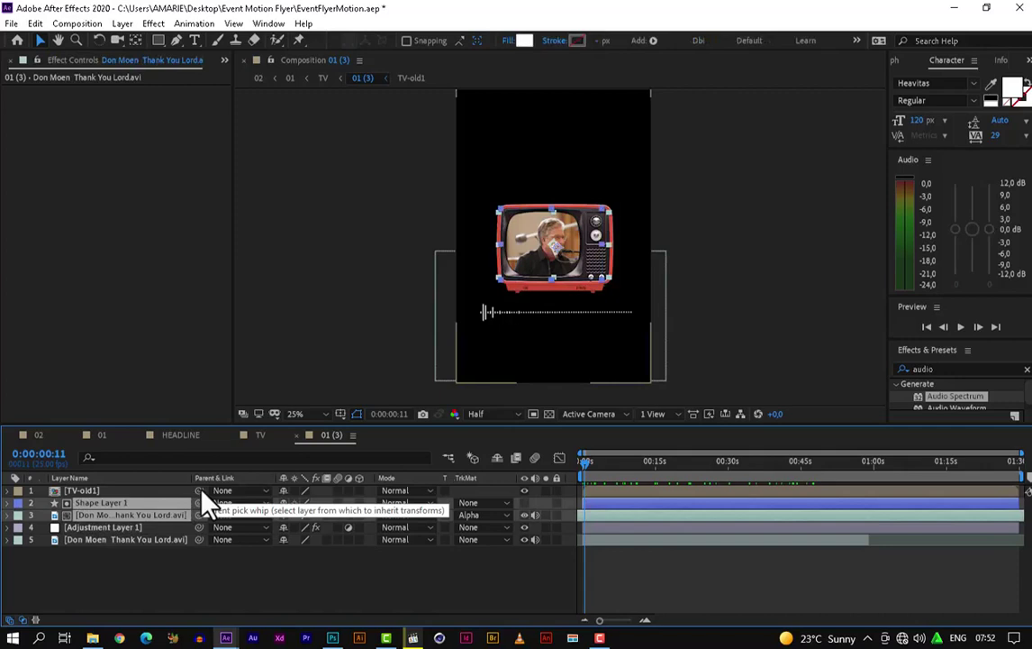
key(ctrl+shift+c)
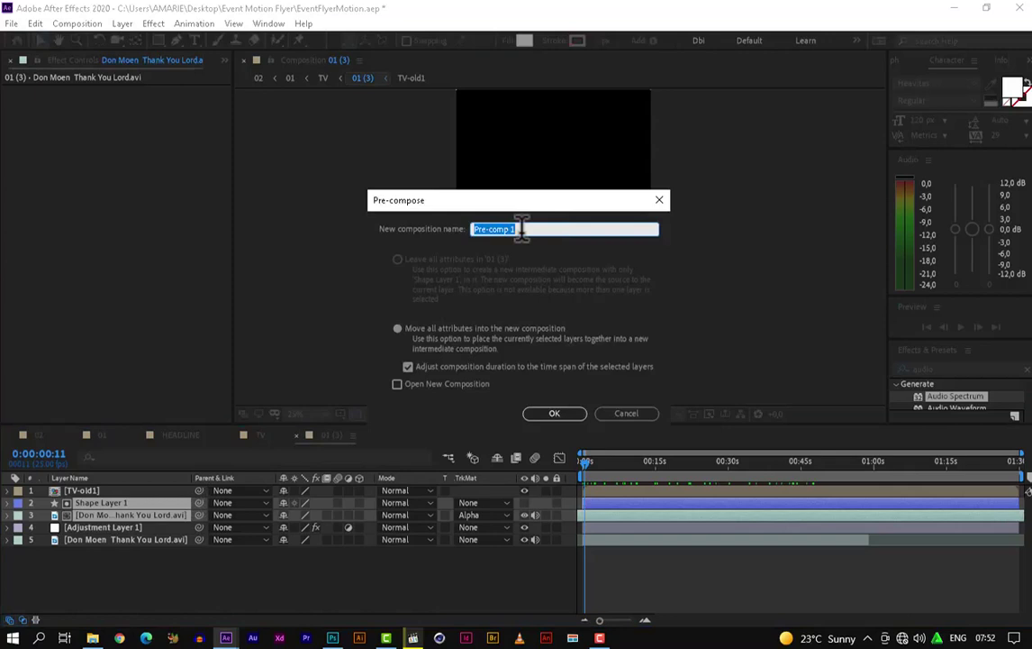
text(Video)
click(558, 414)
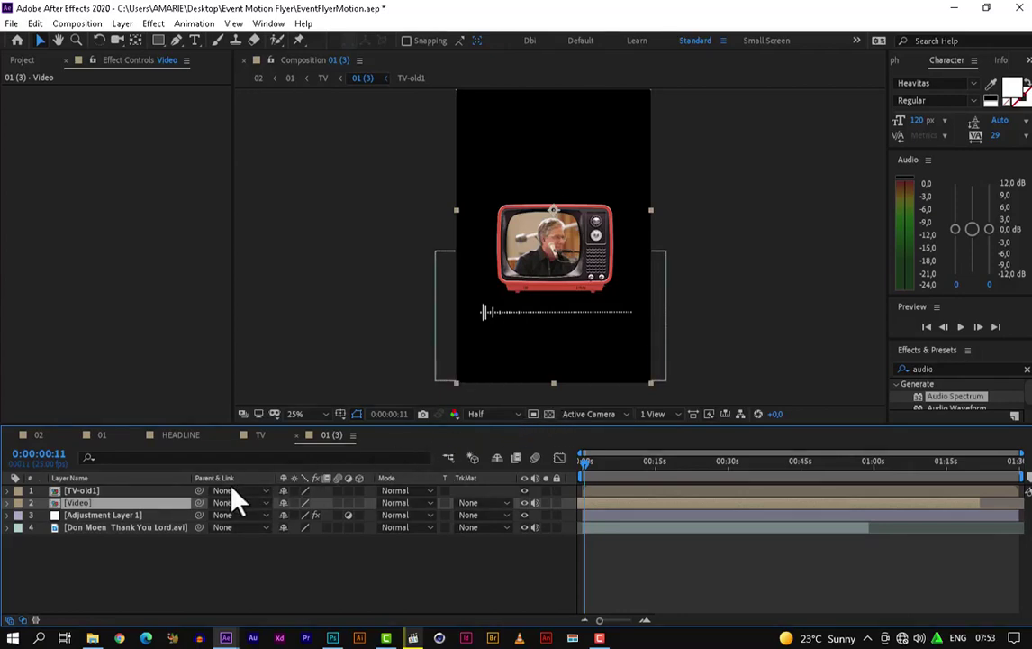
click(9, 620)
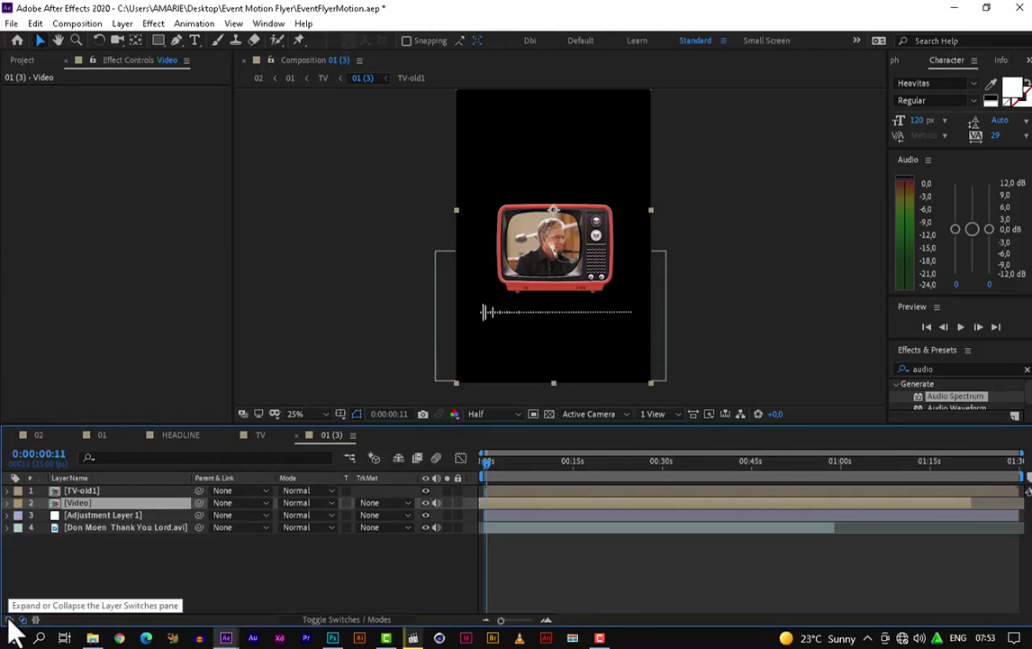
click(9, 620)
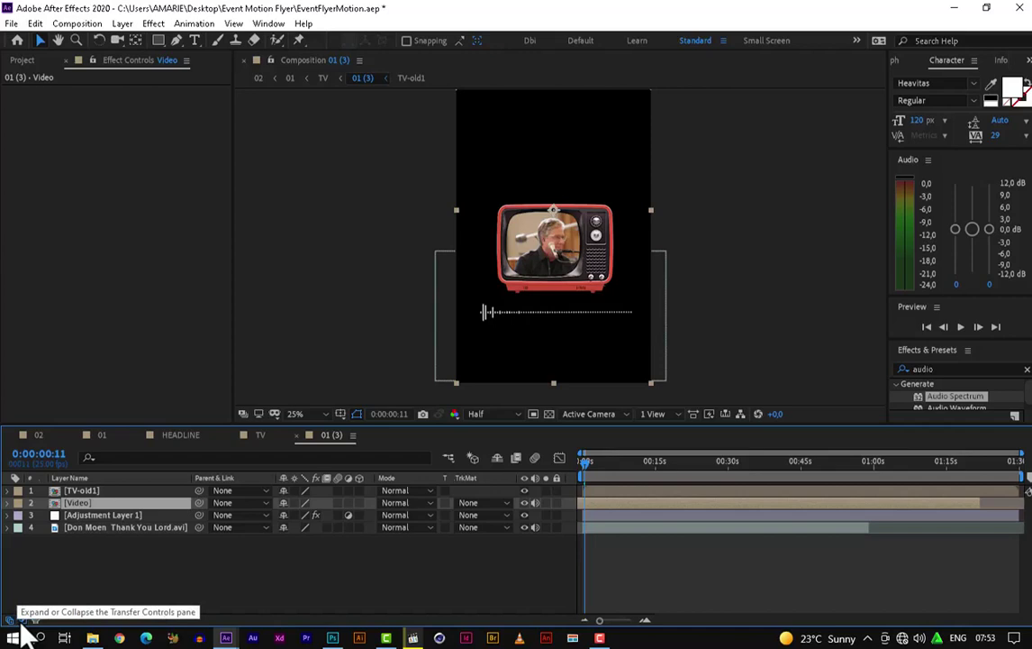
Set the Video layer's parent to 1. TV-old1, then select TV-old1.
click(242, 503)
click(242, 540)
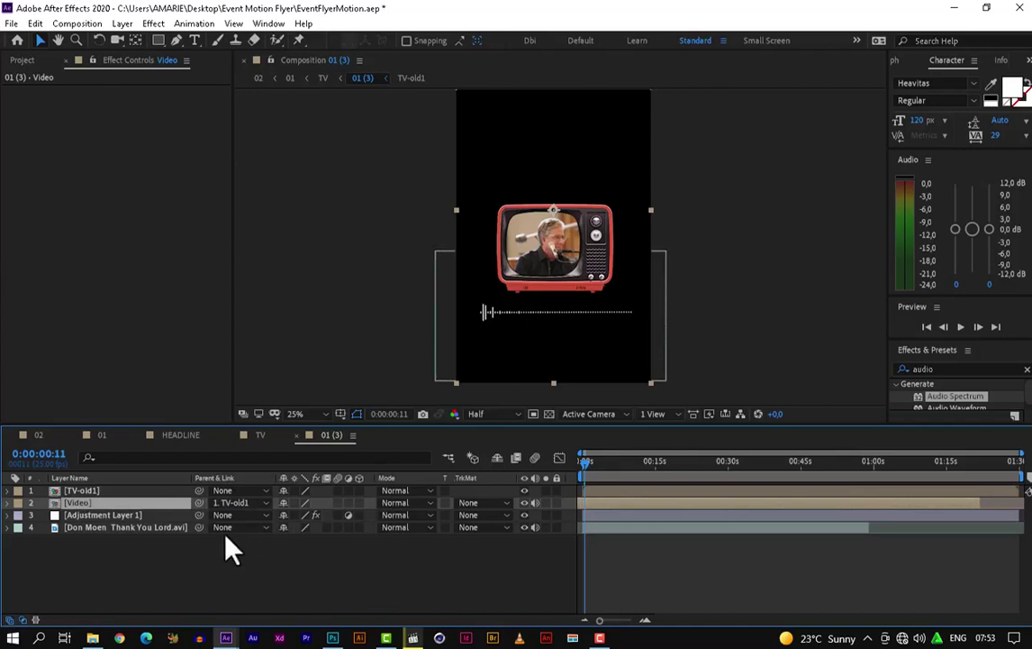
click(90, 491)
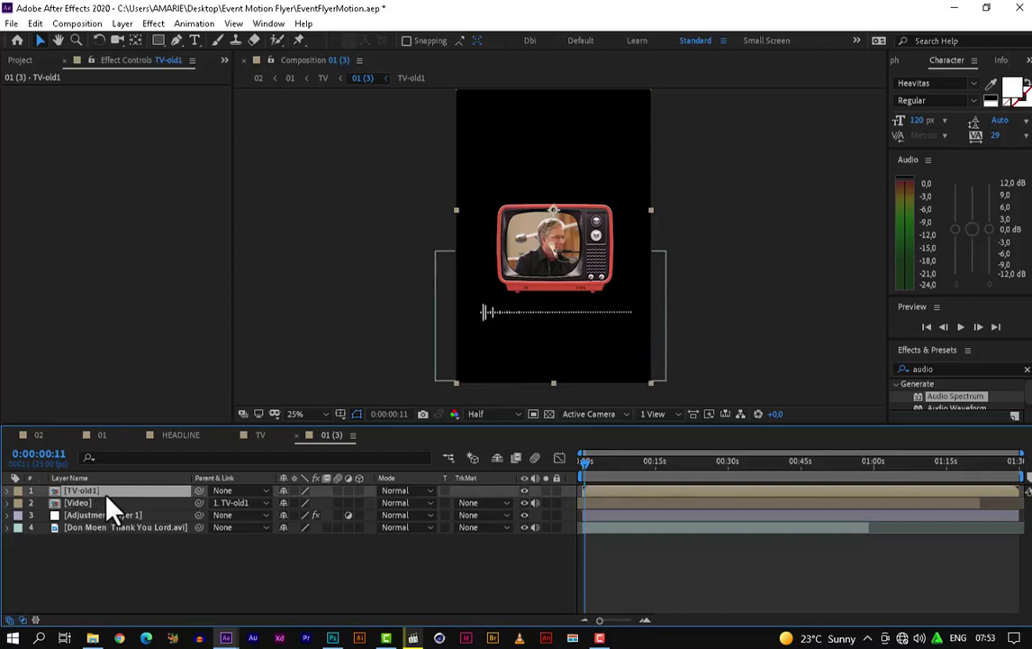
Reveal TV-old1's Position, enable its stopwatch, and preview the composition from the start.
key(p)
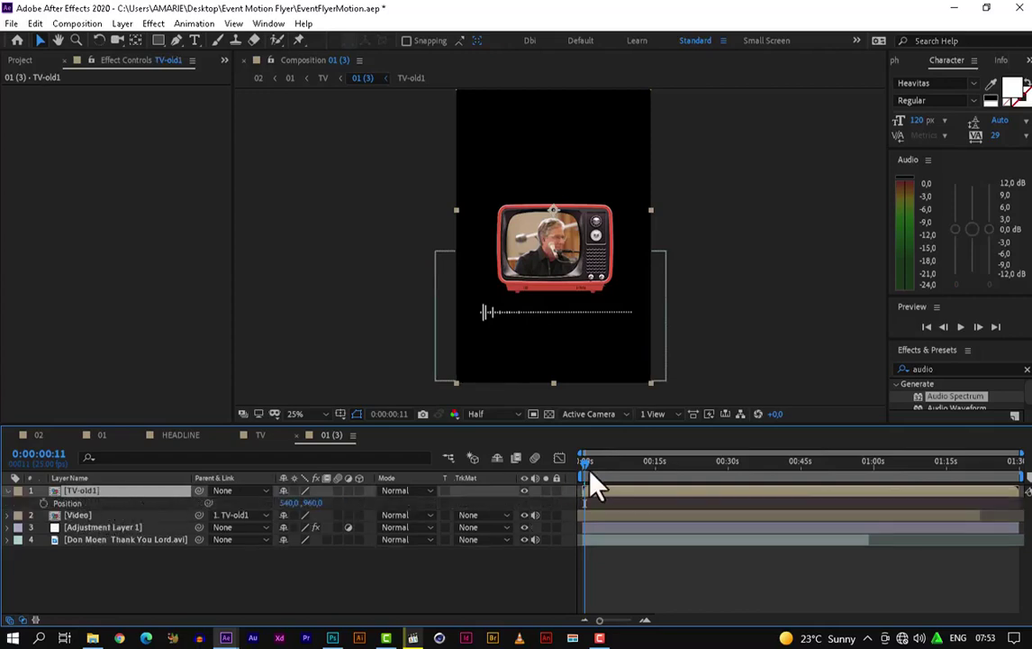
click(43, 503)
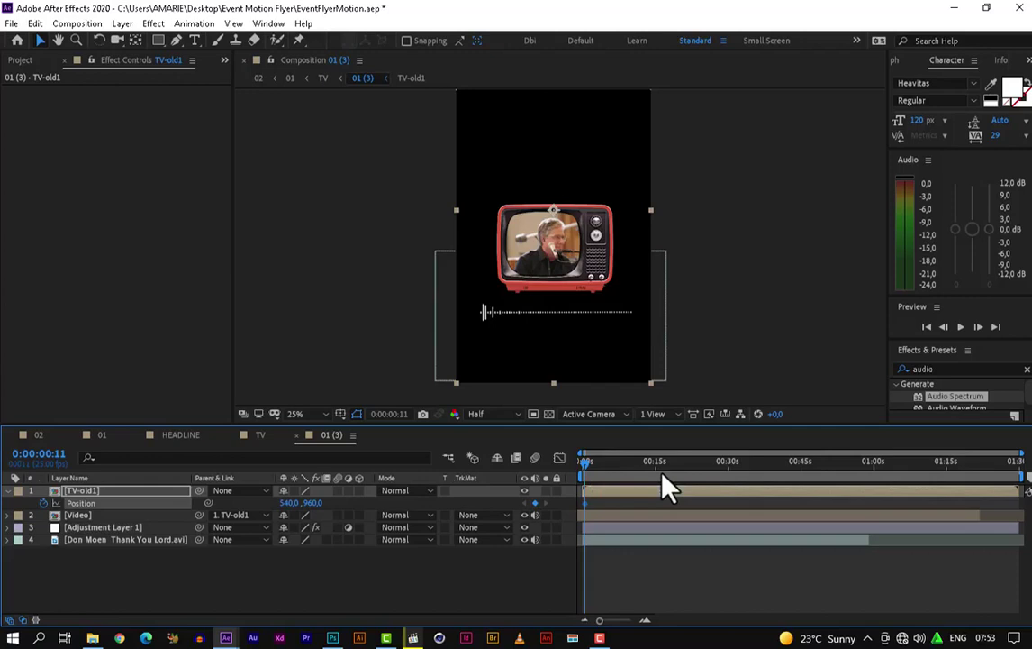
key(space)
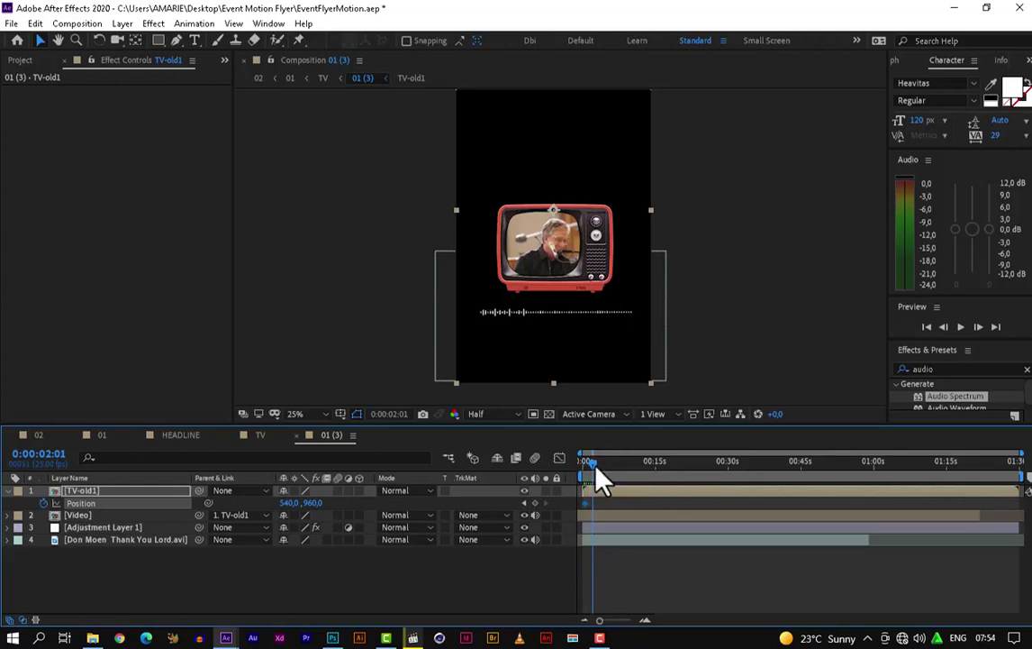
drag(593, 464, 569, 474)
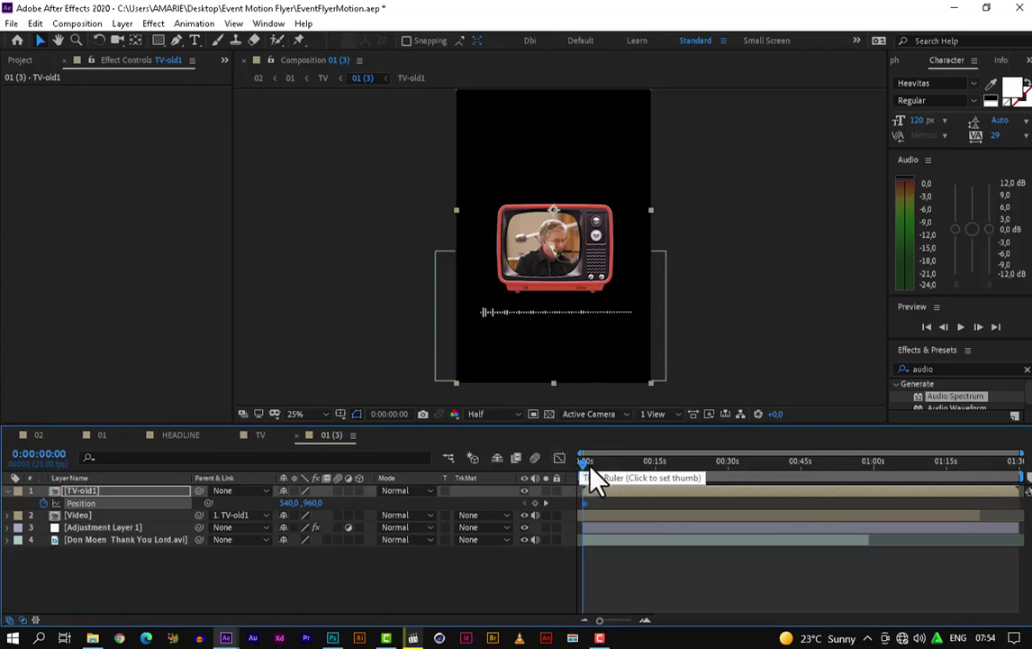
click(587, 468)
click(583, 469)
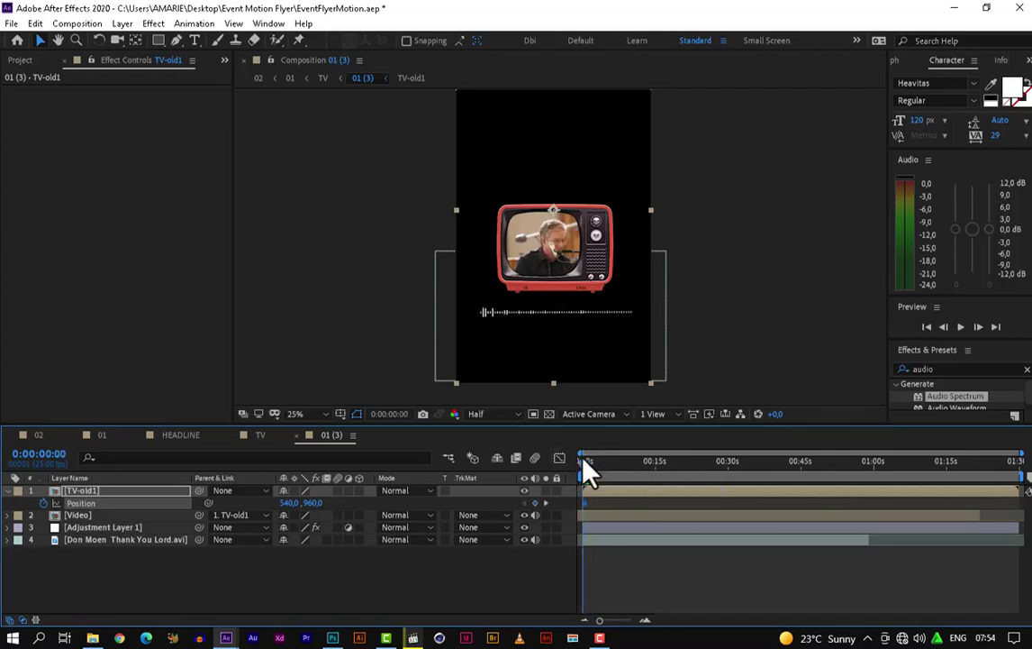
mouse_move(587, 521)
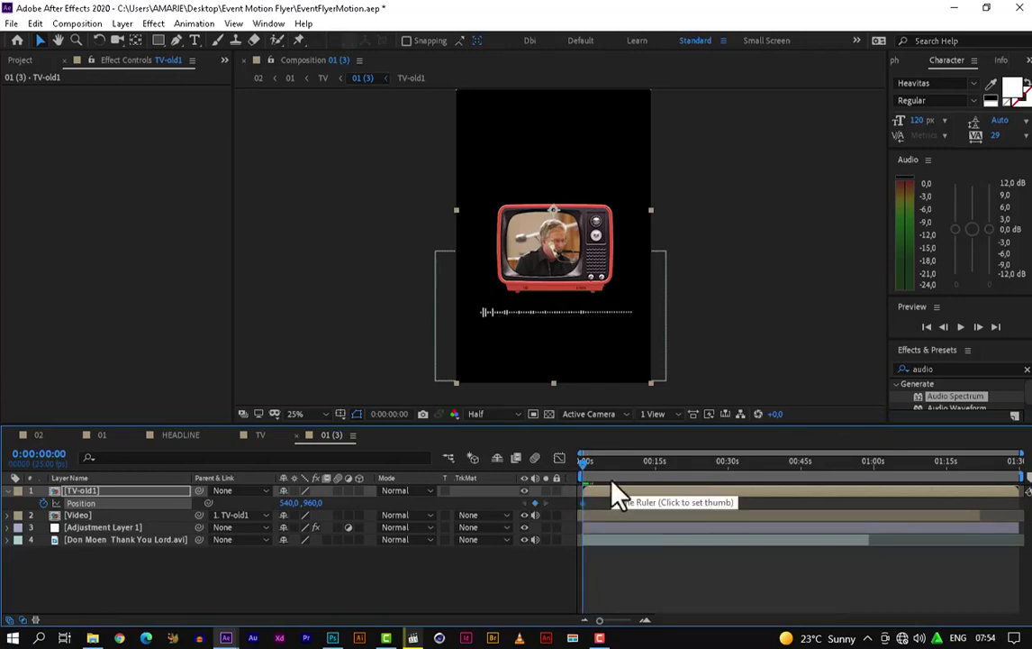
key(space)
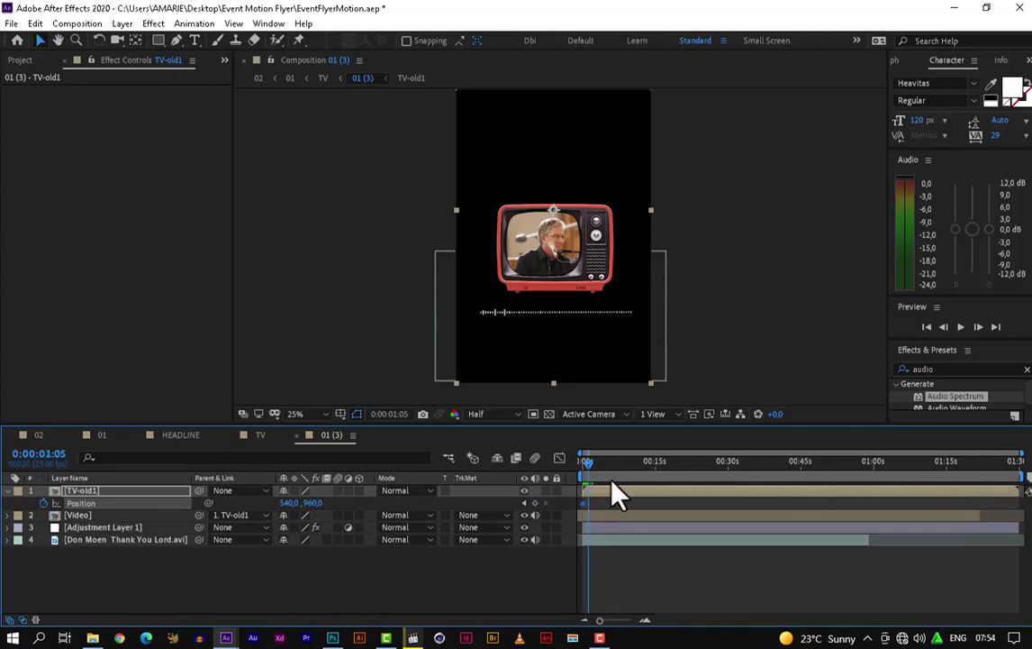
key(space)
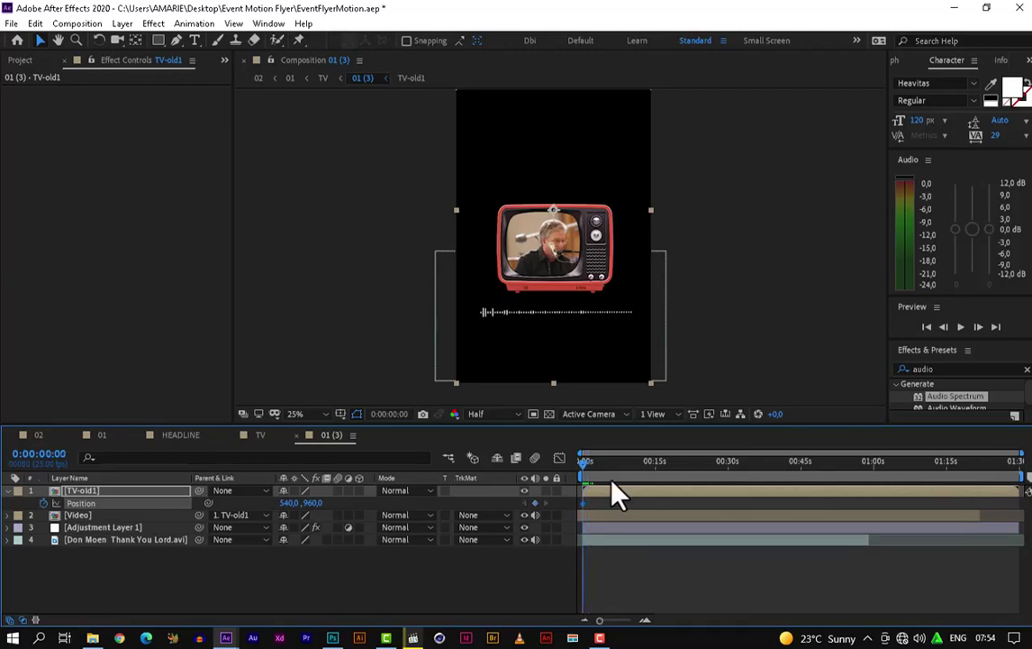
key(space)
key(space)
At 2 seconds, drag the TV off the right side to 1940,960, then return to 0:00.
click(56, 455)
double_click(72, 446)
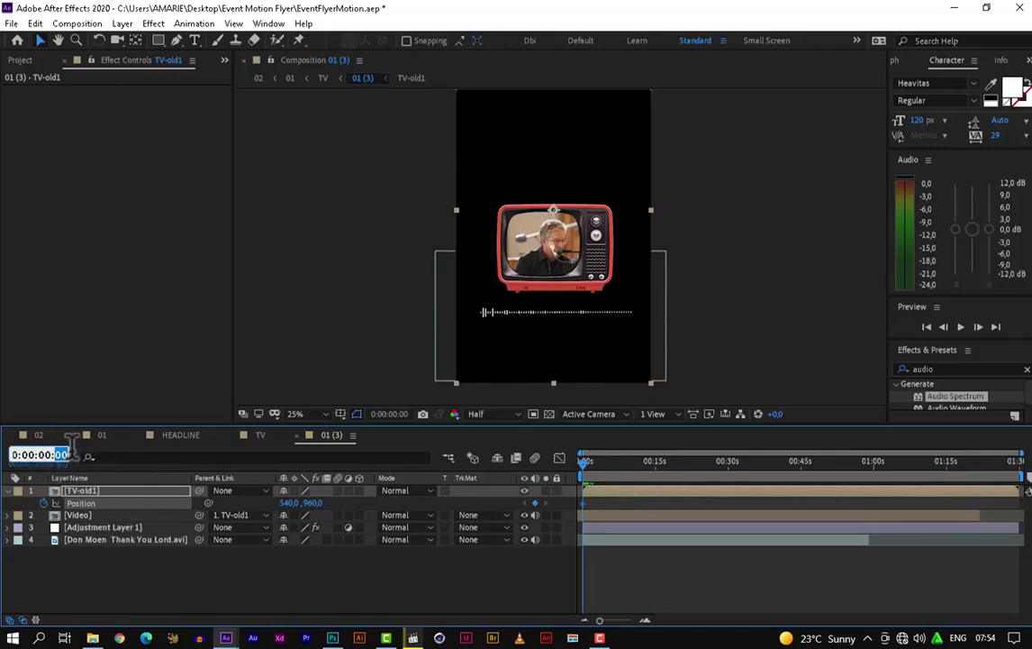
text(50)
key(Return)
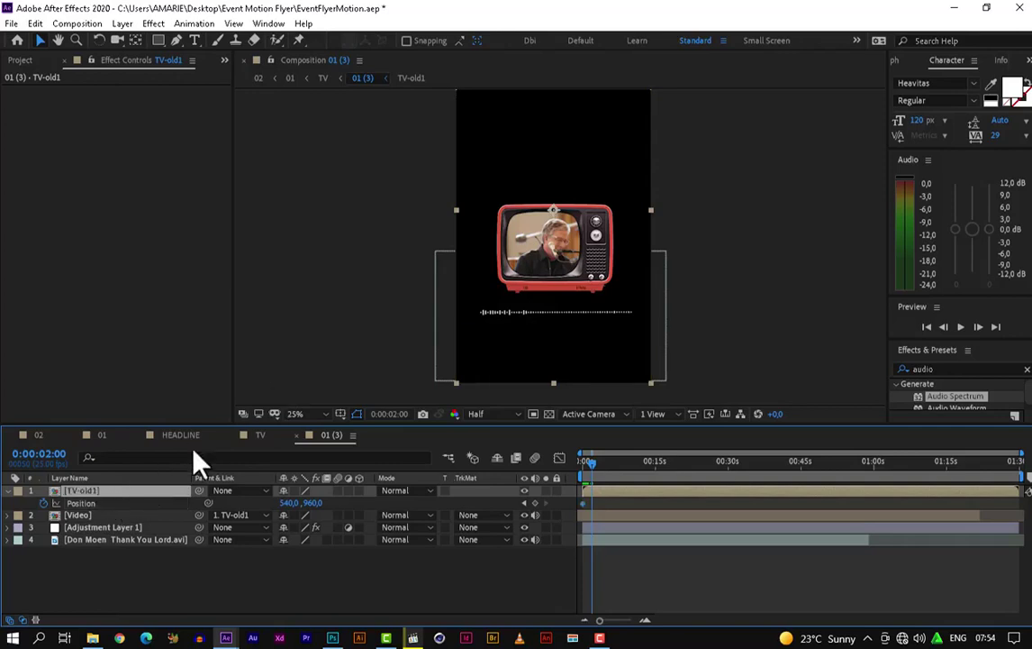
drag(592, 239, 838, 257)
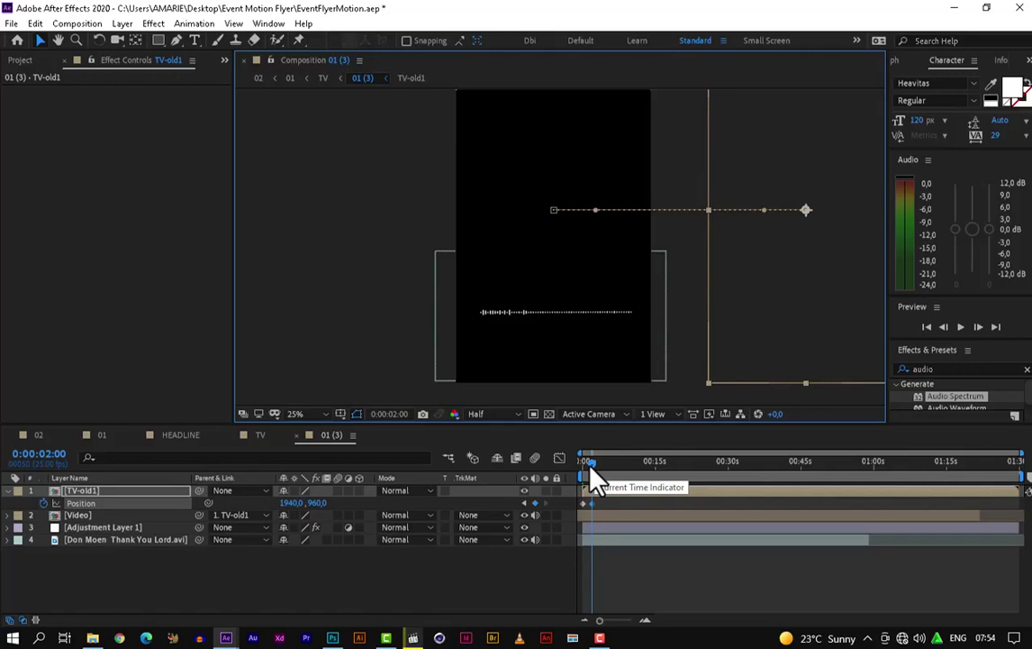
key(Home)
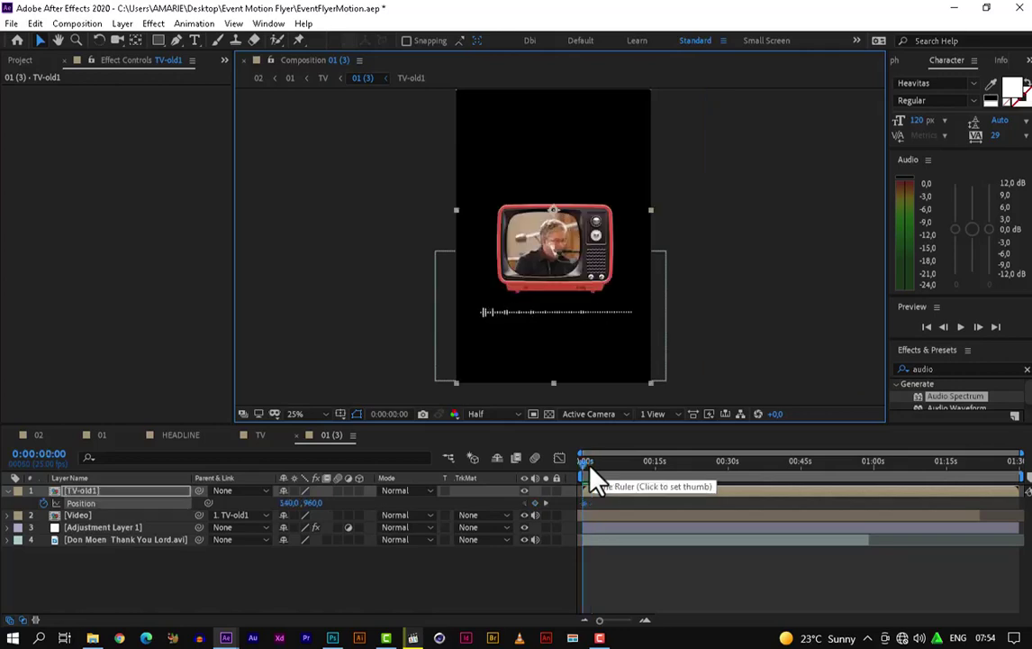
Restart Position keyframing with a centred keyframe (540,960) at 0:00:02:00.
key(space)
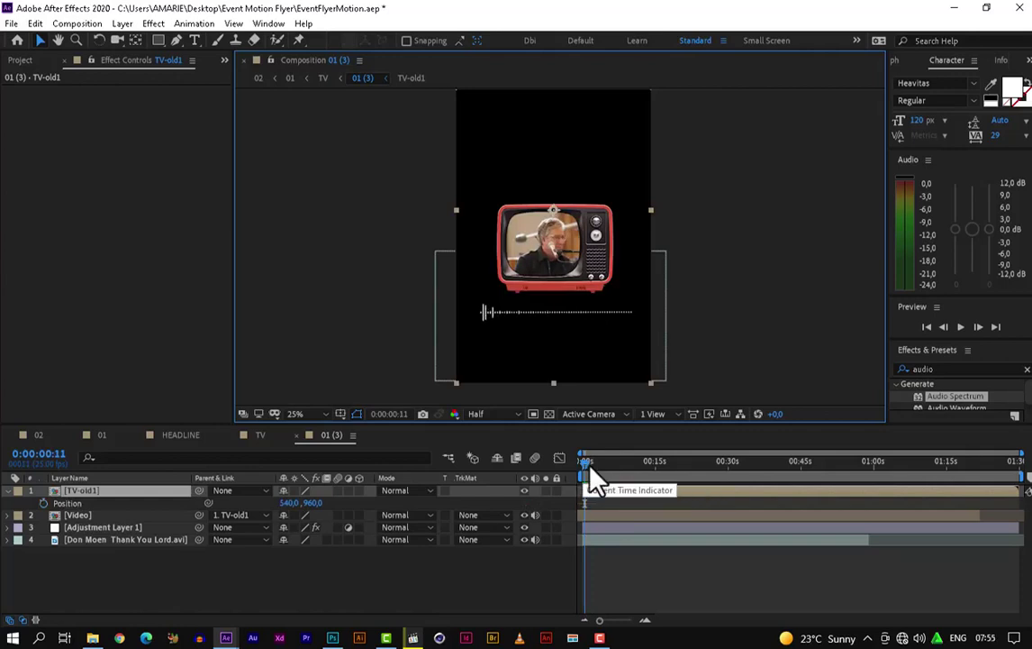
key(space)
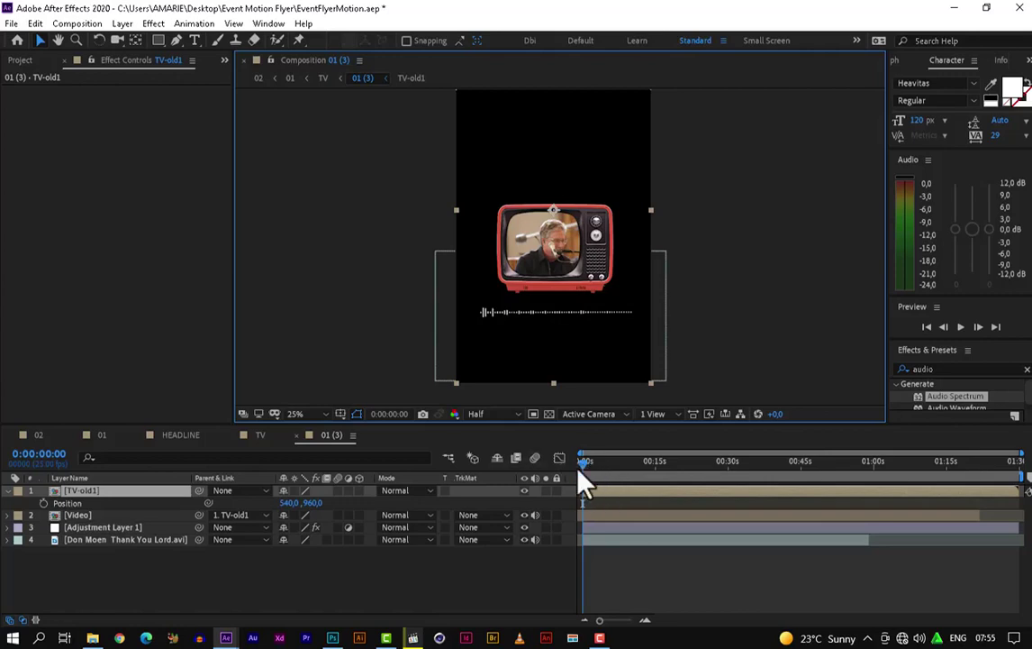
click(43, 504)
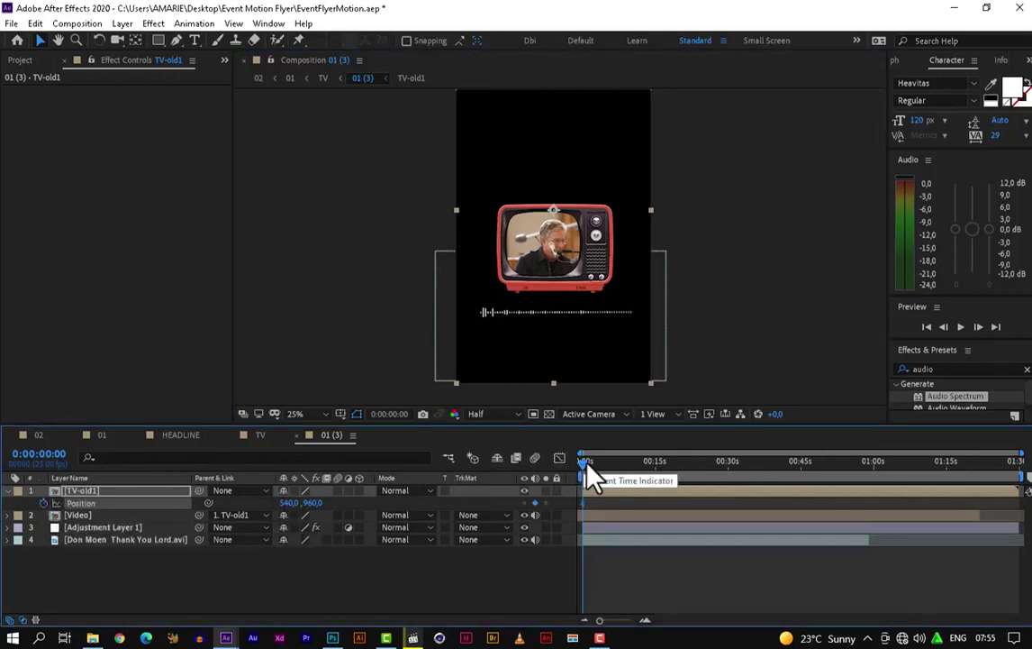
click(59, 453)
double_click(60, 453)
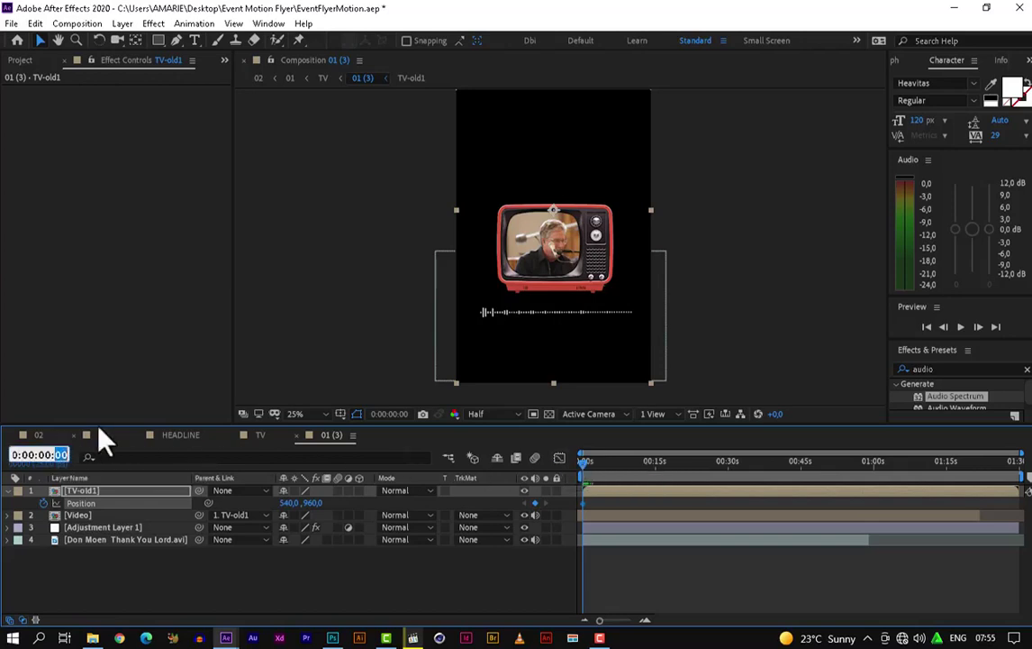
text(50)
key(Return)
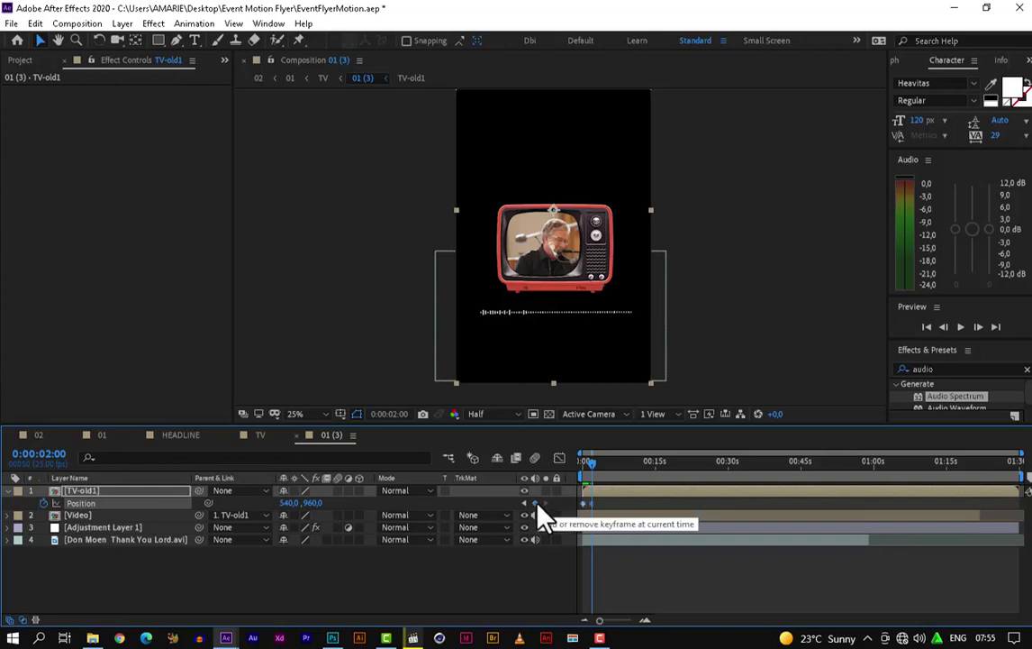
click(536, 503)
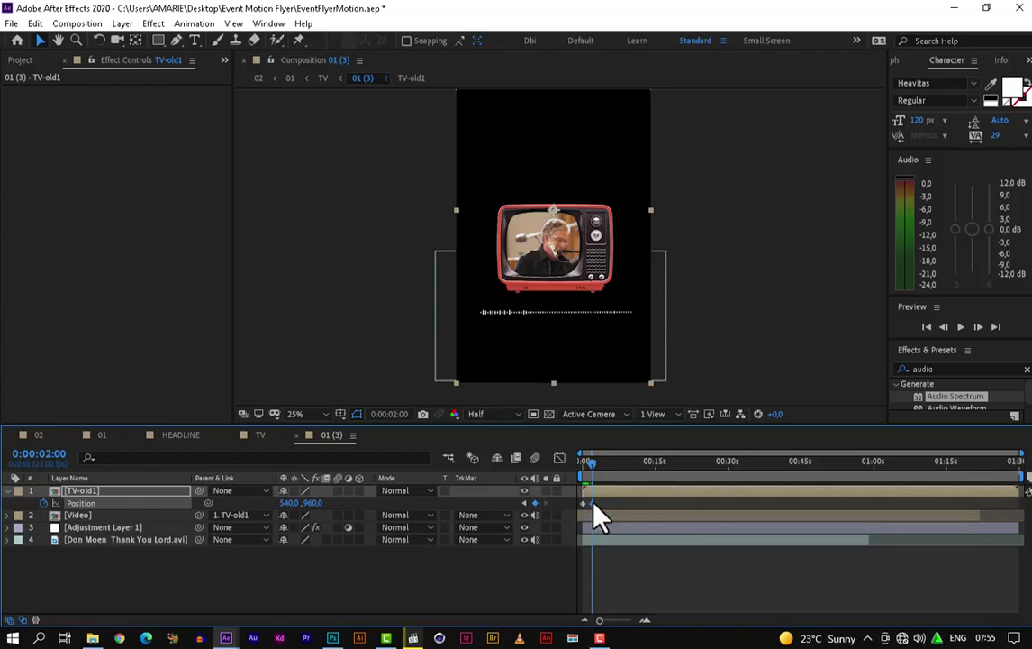
At 0:00, move the TV off the right edge to 1960,960 and select both keyframes.
drag(591, 464, 581, 471)
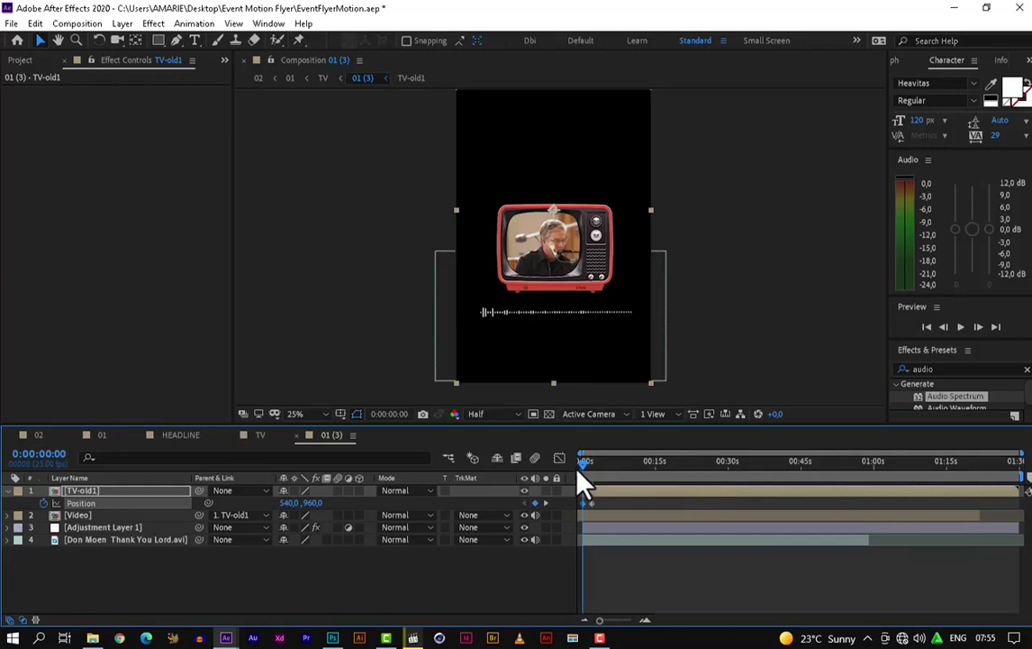
drag(570, 232, 822, 238)
drag(585, 461, 578, 508)
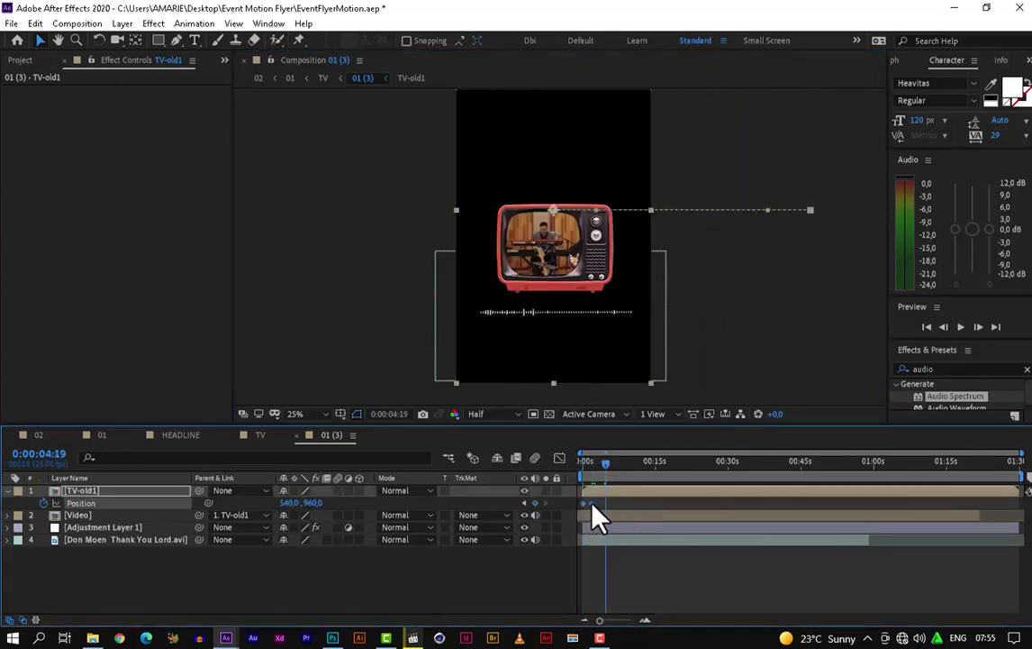
Apply Keyframe Assistant > Easy Ease to both Position keyframes.
right_click(591, 502)
mouse_move(717, 493)
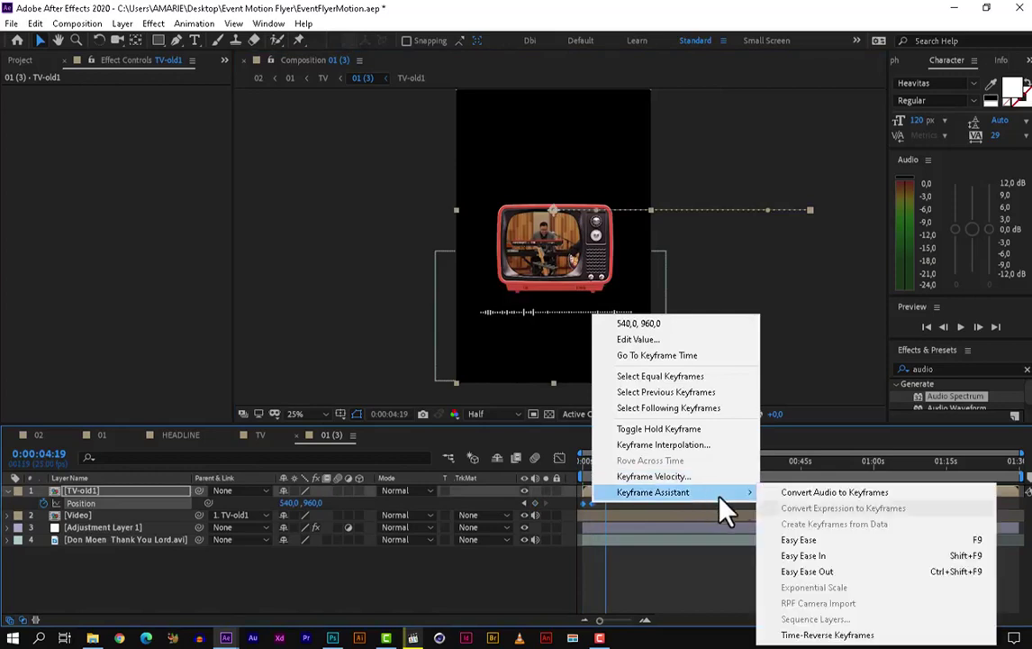
click(885, 542)
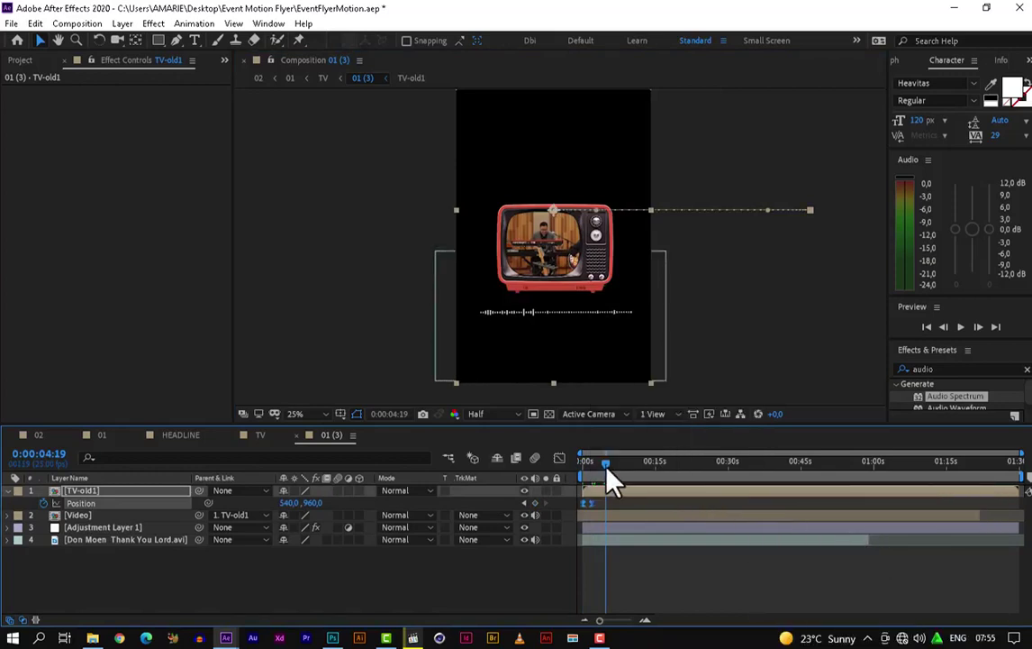
drag(607, 473, 587, 472)
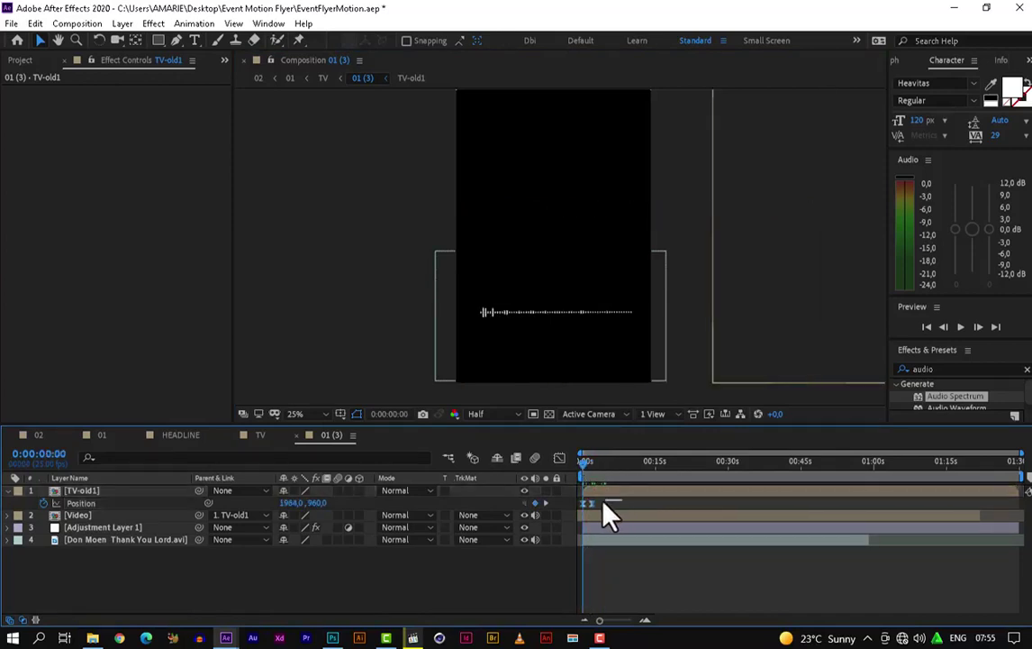
In the speed graph, extend the last keyframe's influence to full and shorten the first's.
click(568, 490)
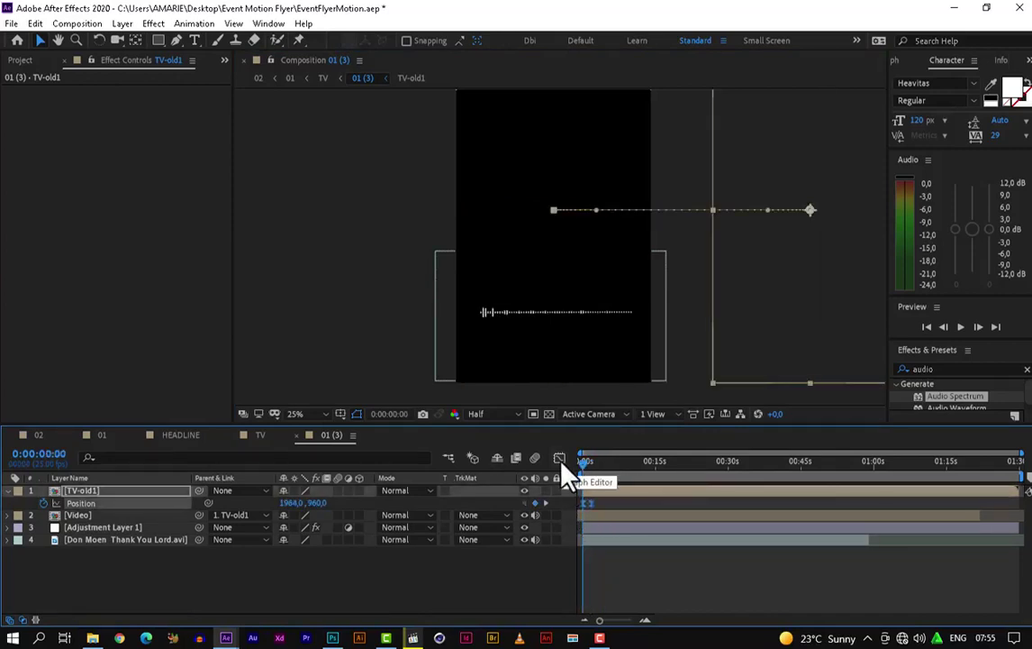
click(559, 460)
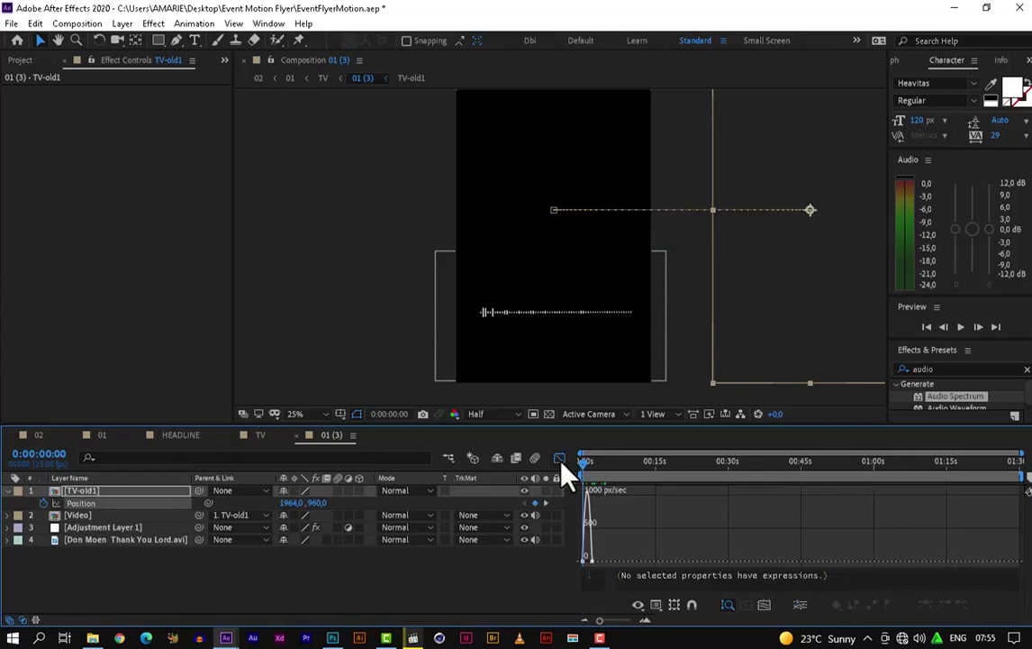
click(79, 503)
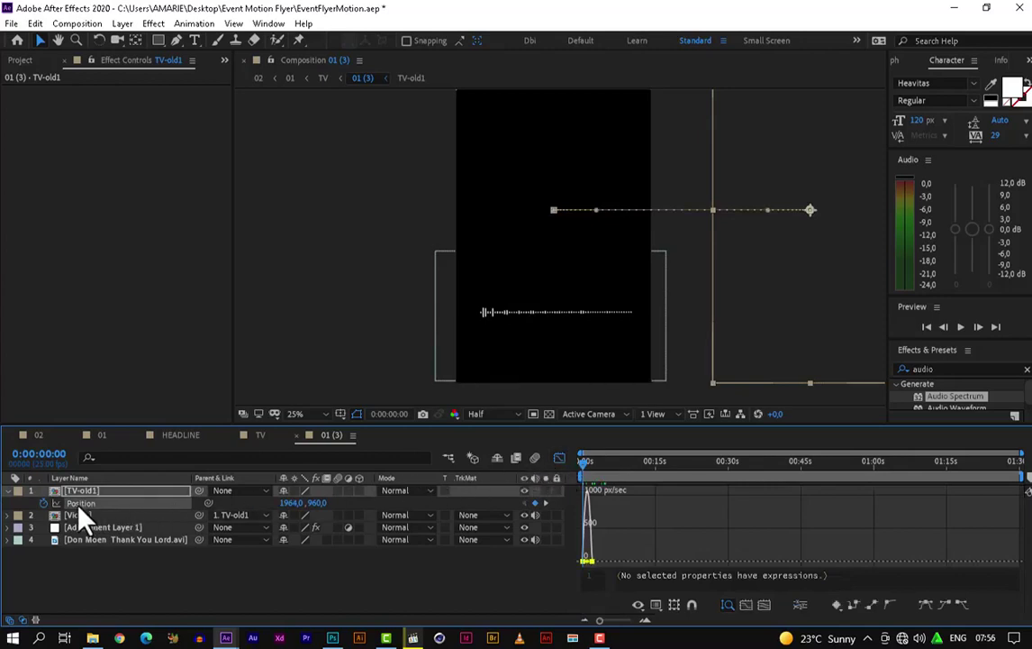
click(748, 606)
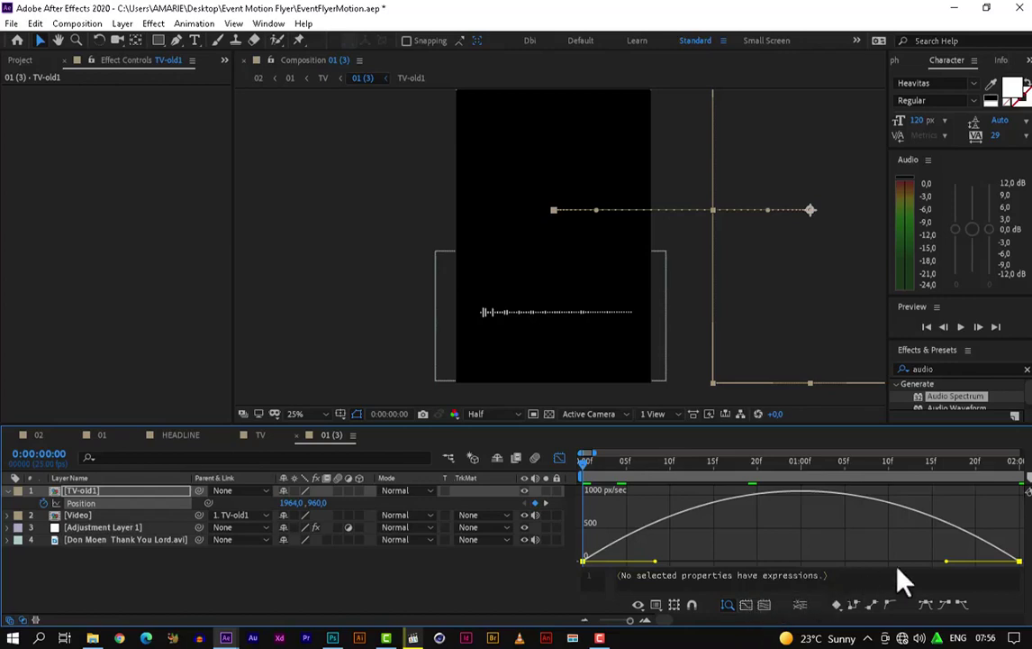
click(1021, 581)
drag(1025, 572, 1025, 570)
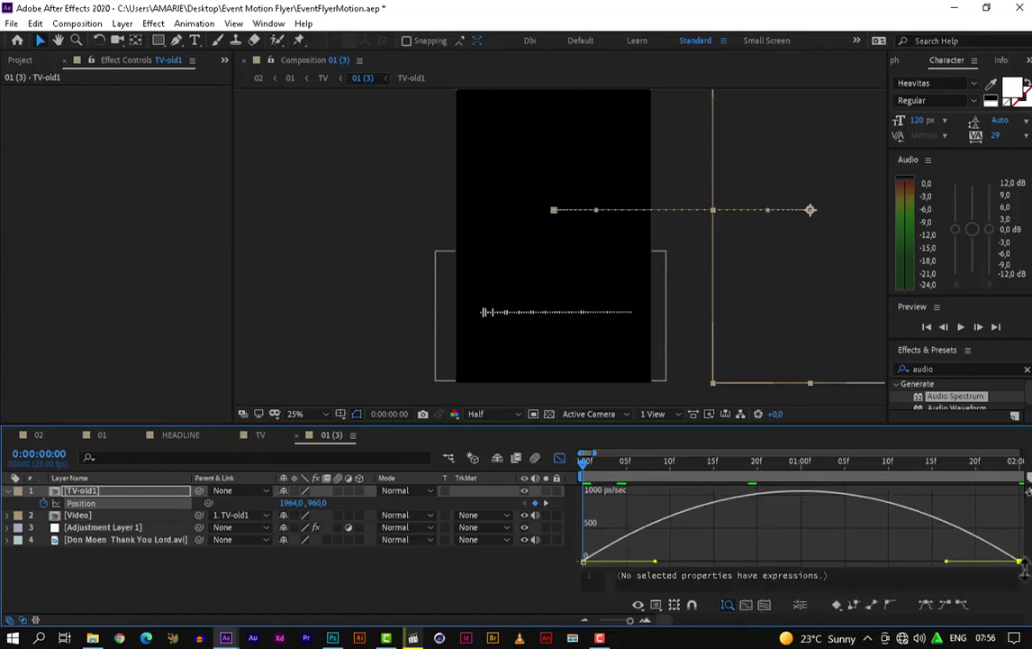
drag(948, 562, 772, 568)
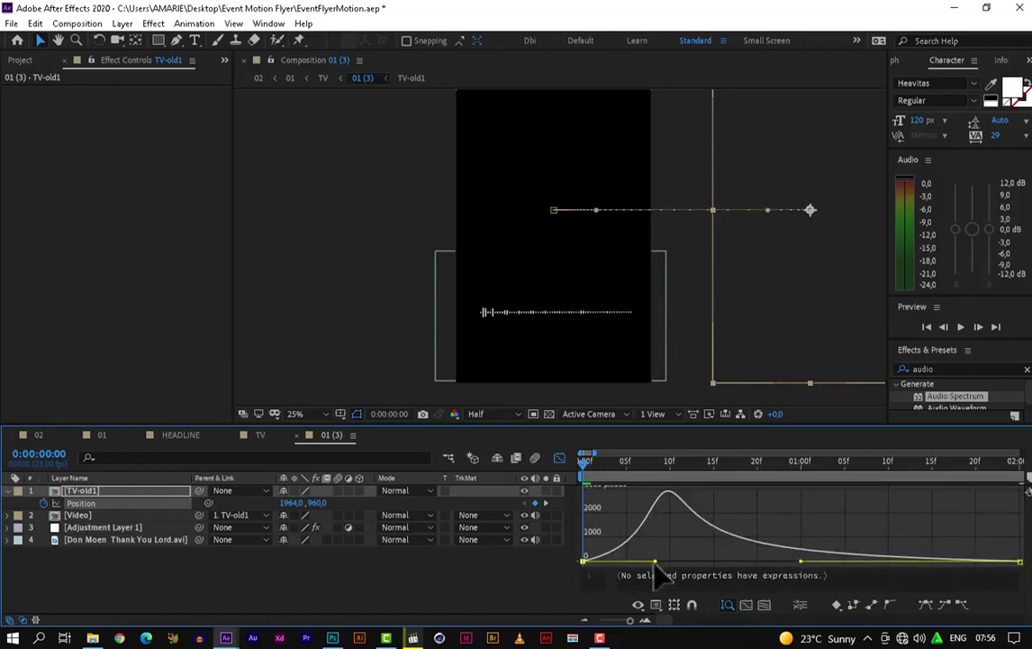
drag(655, 564, 614, 563)
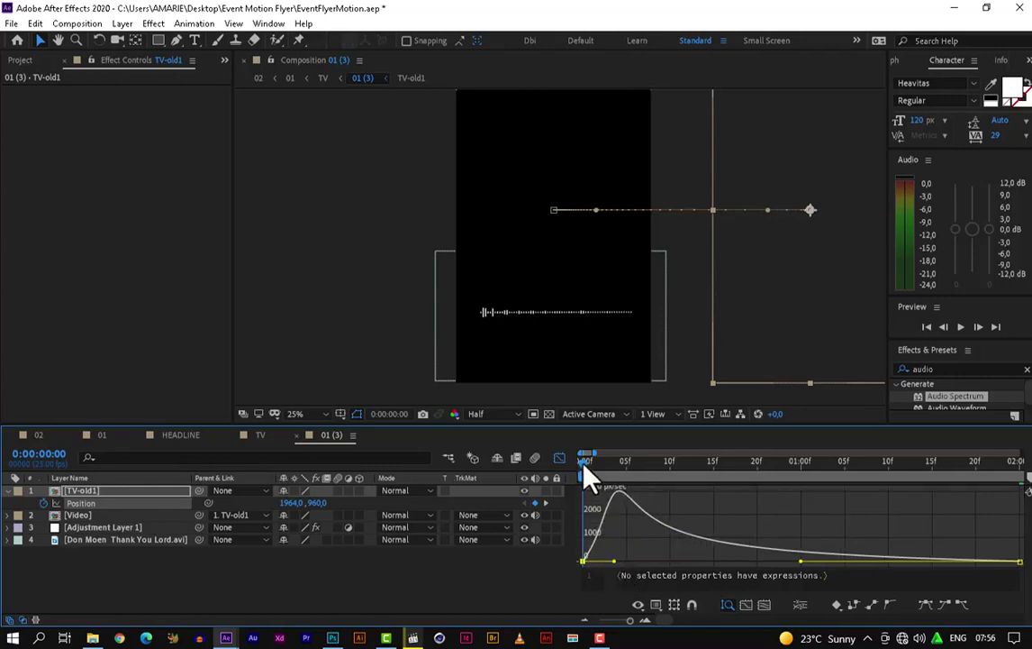
Preview the eased slide-in, then switch the timeline back to layer bars.
key(space)
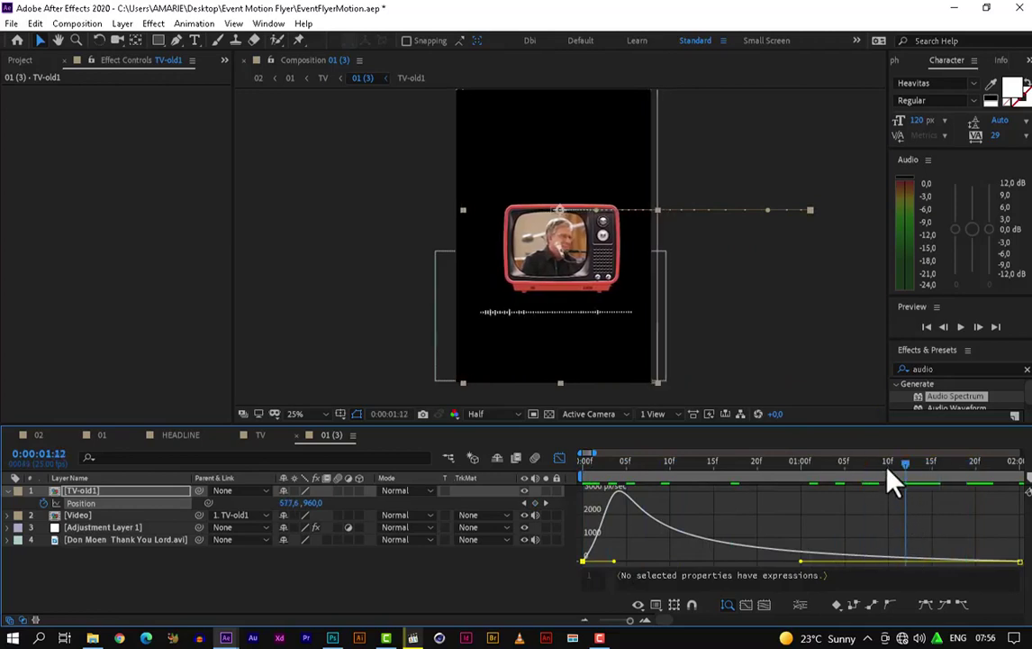
drag(889, 478, 623, 554)
key(space)
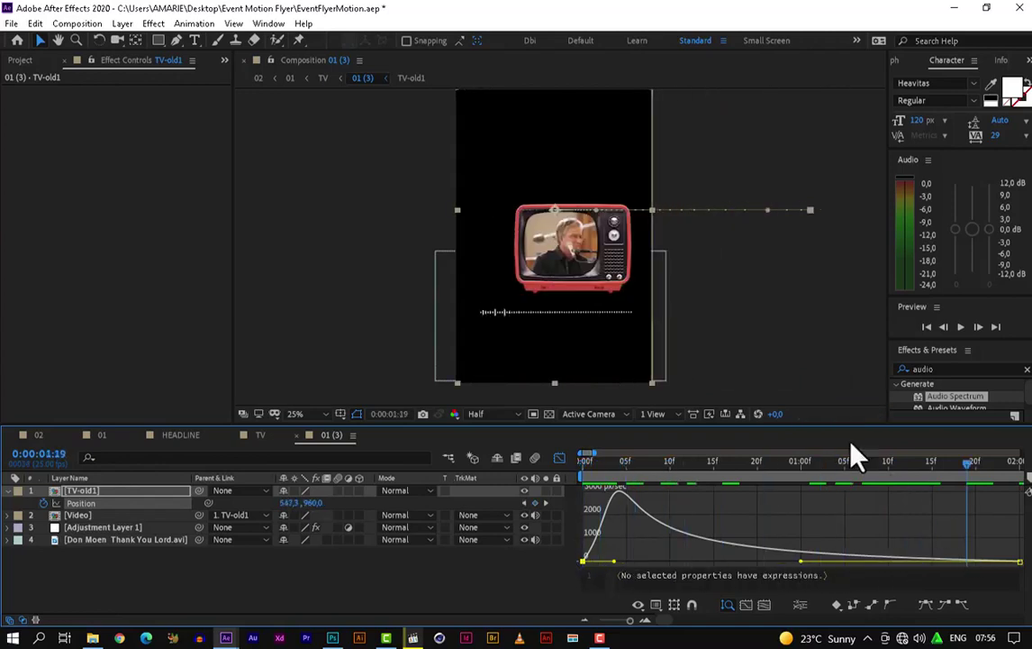
key(comma)
key(period)
key(period)
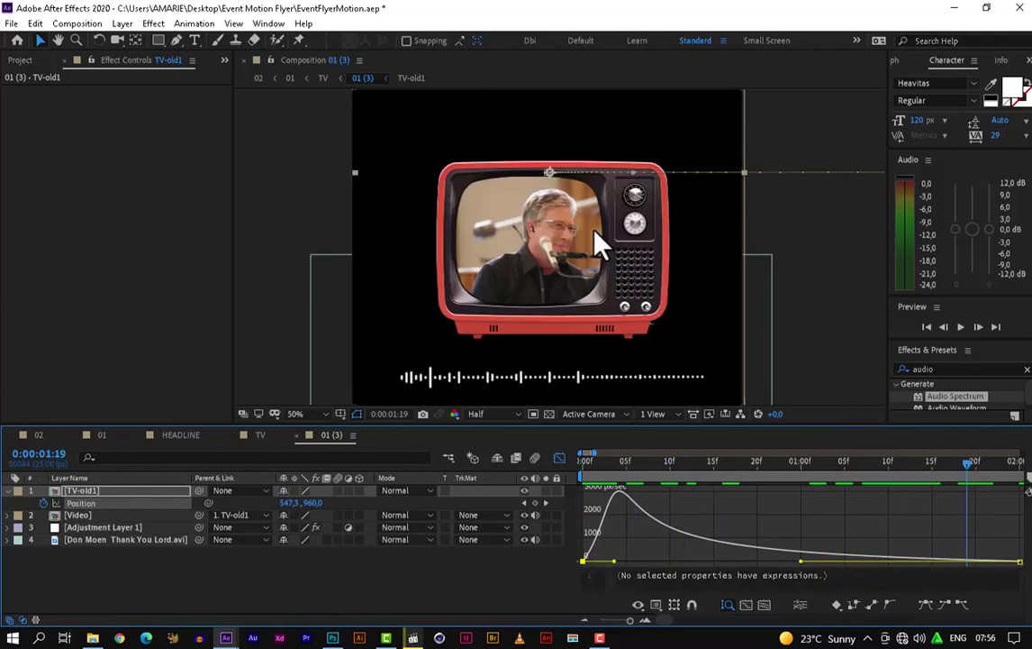
click(559, 460)
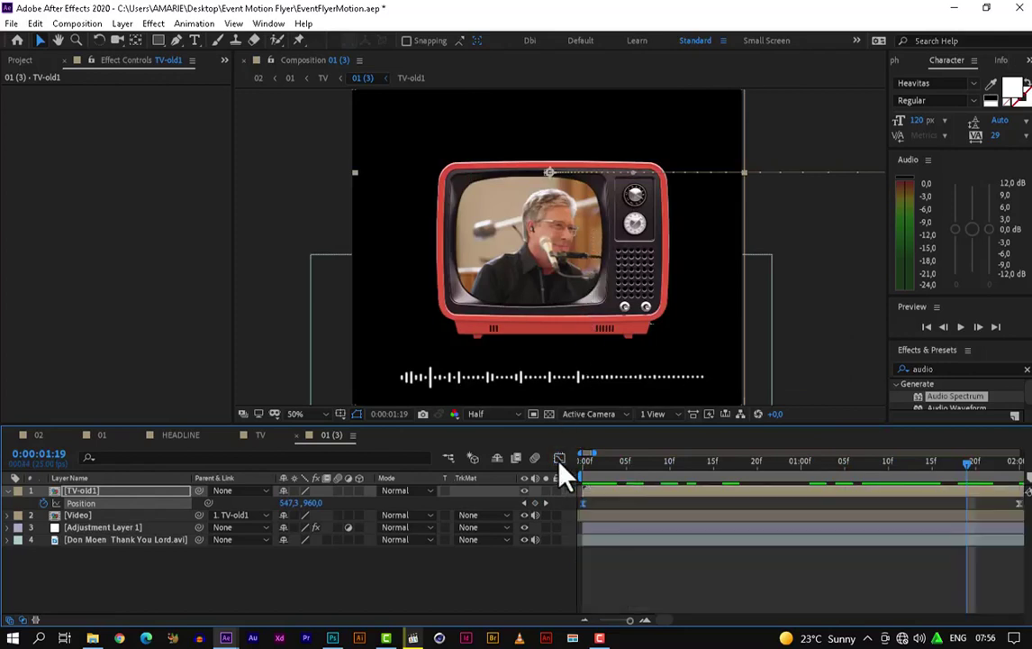
drag(628, 619, 600, 620)
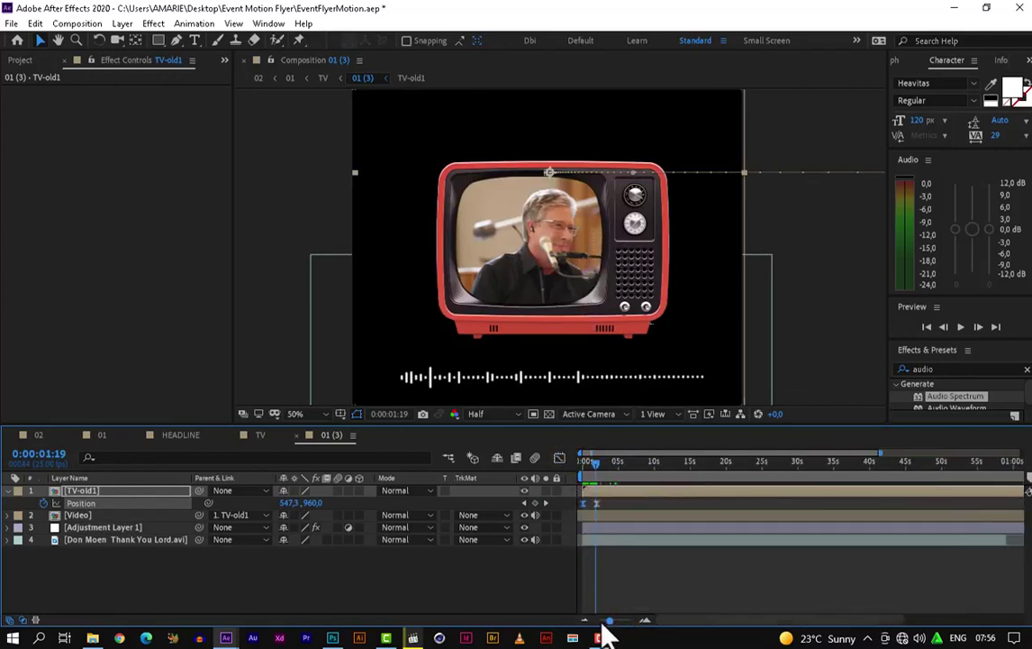
drag(588, 463, 611, 465)
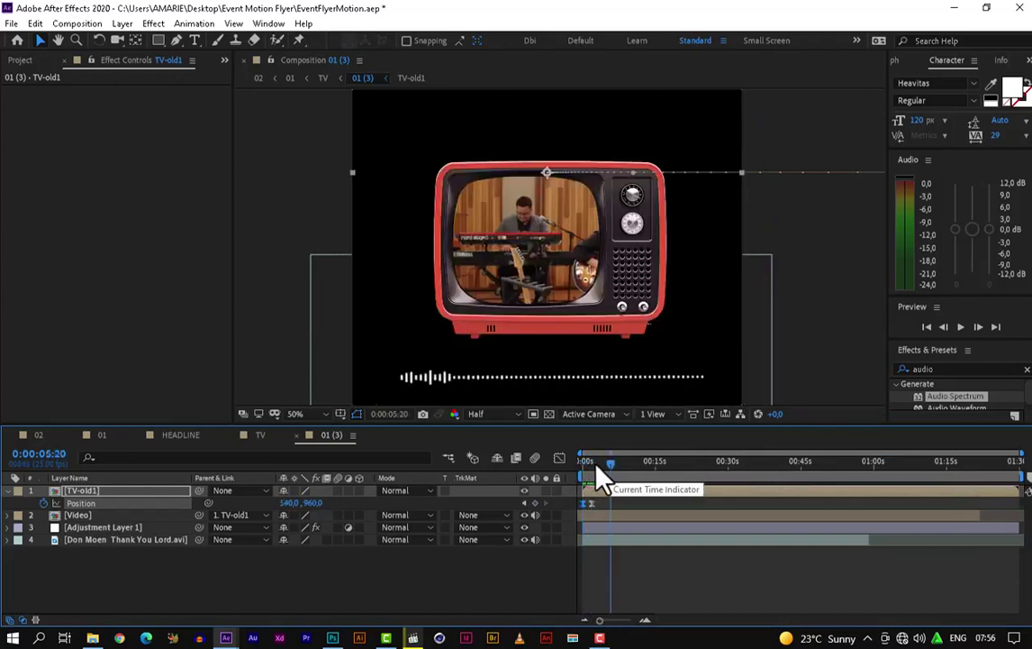
drag(618, 478, 571, 477)
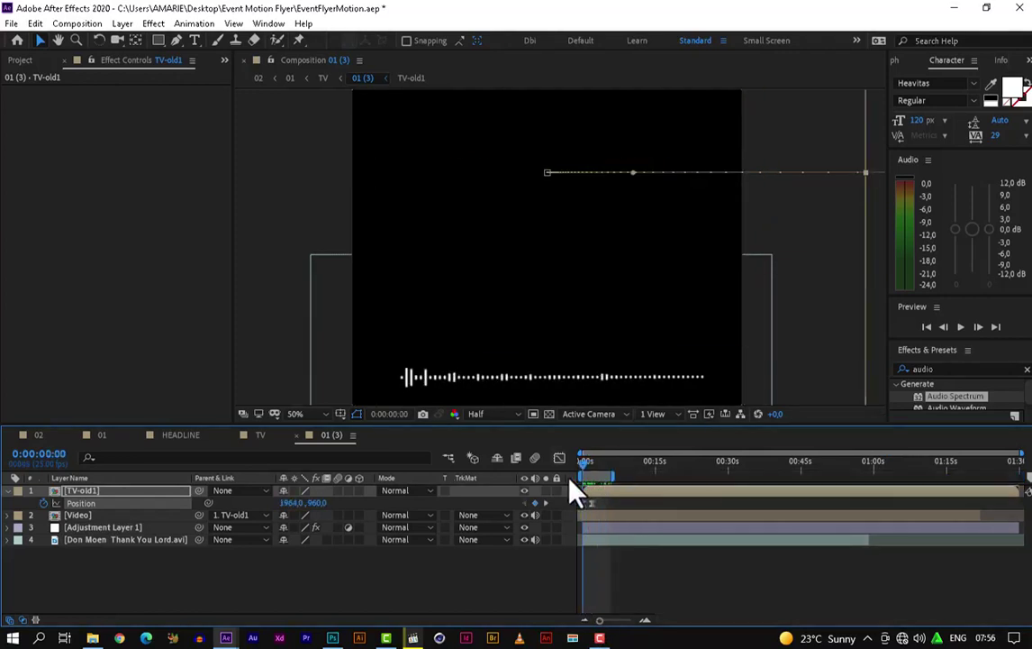
key(space)
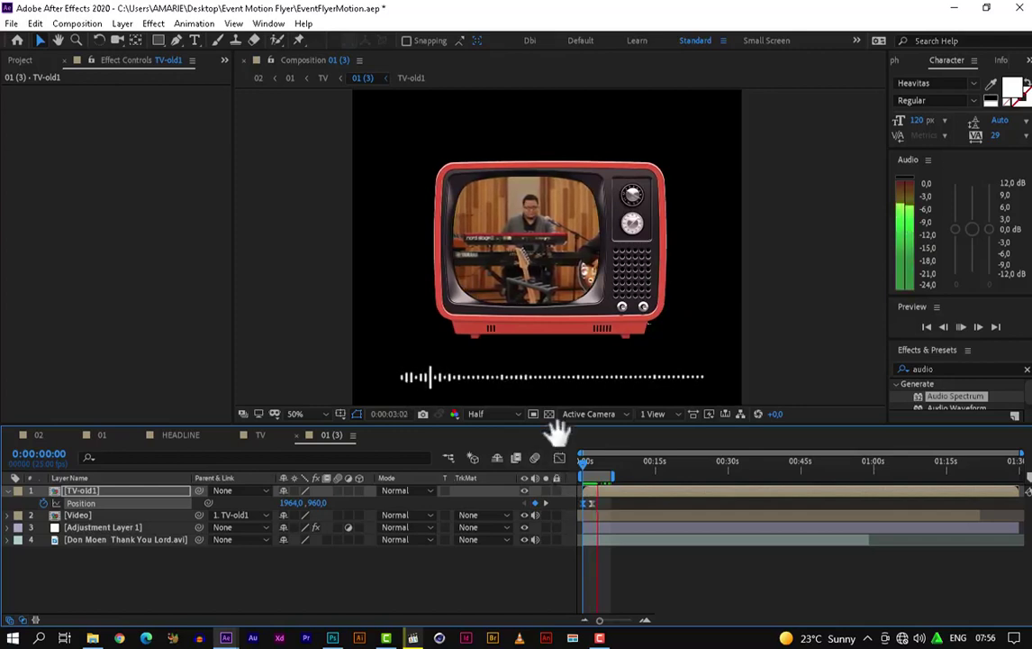
key(space)
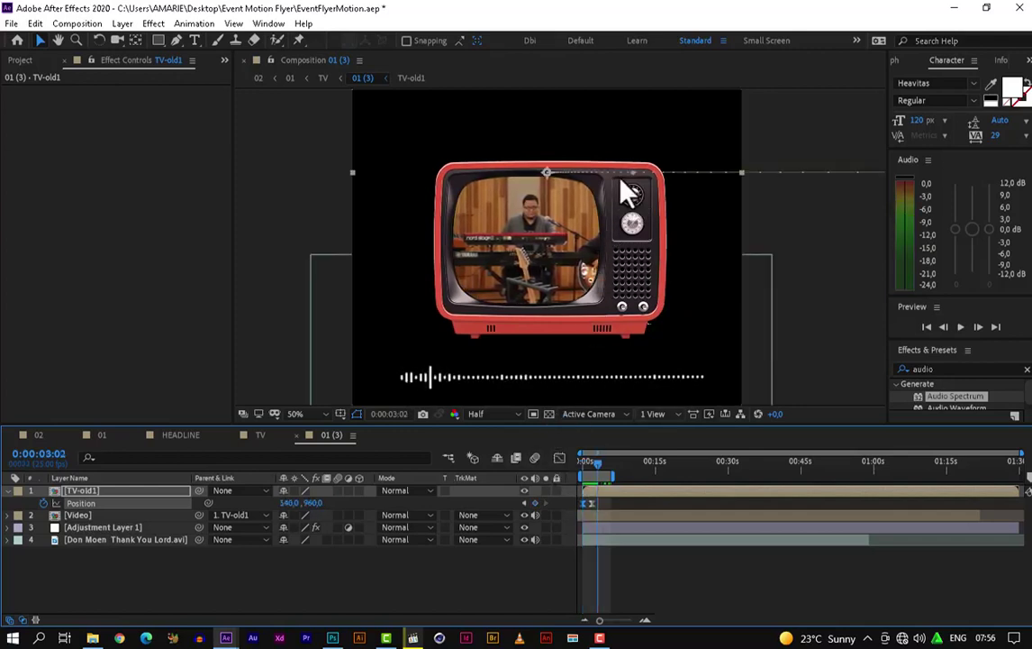
mouse_move(606, 476)
mouse_down()
mouse_move(581, 484)
mouse_move(597, 487)
mouse_up()
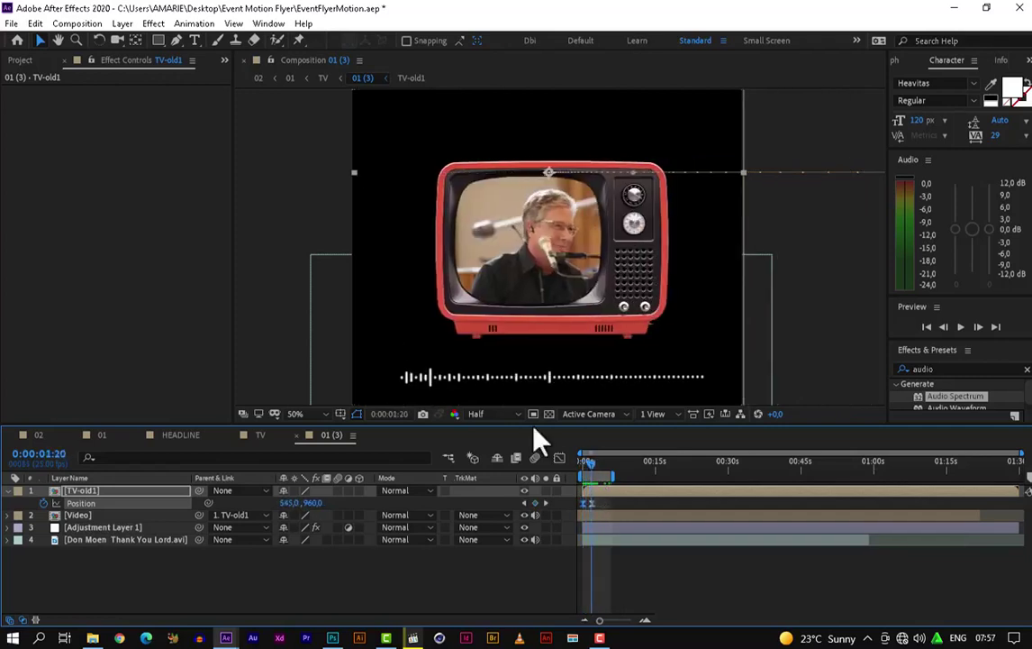
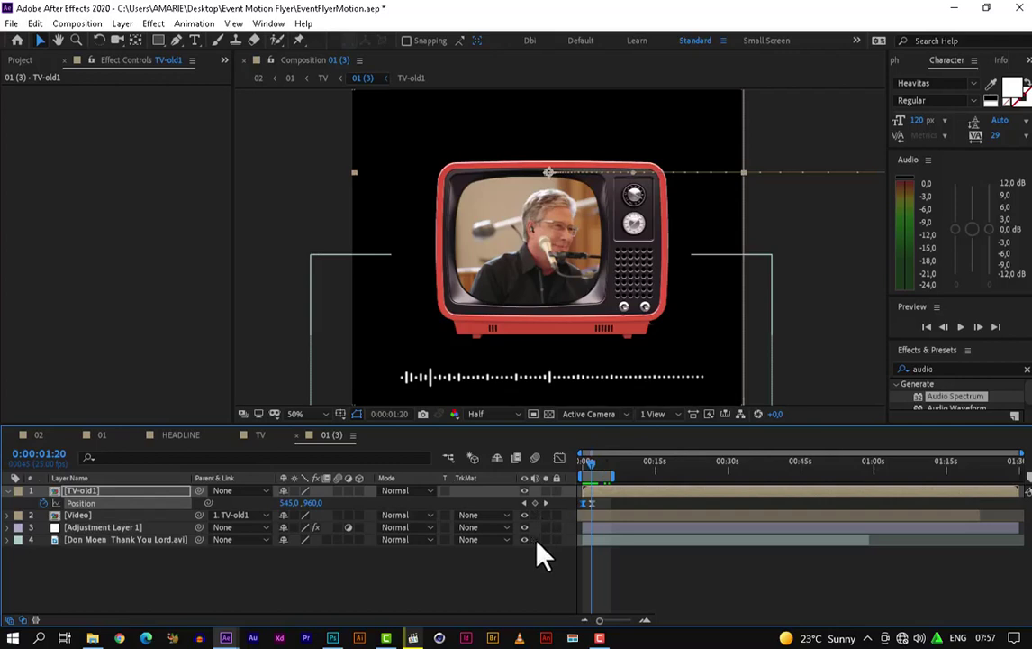
Scrub through the TV slide-in animation a few times, ending on the first frame.
scroll(555, 269, down, 2)
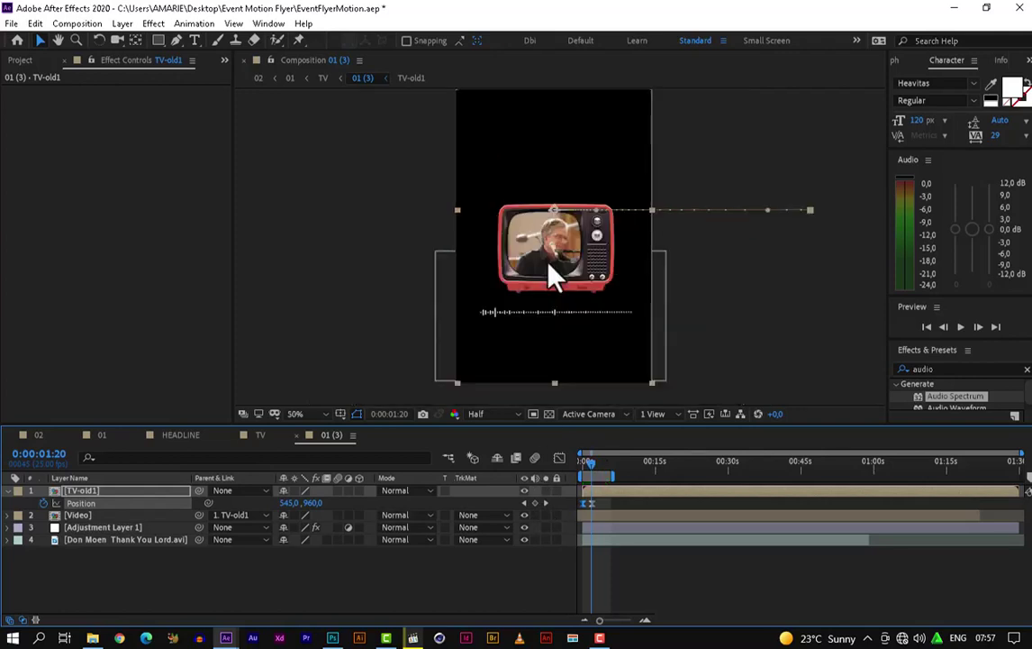
scroll(548, 264, up, 2)
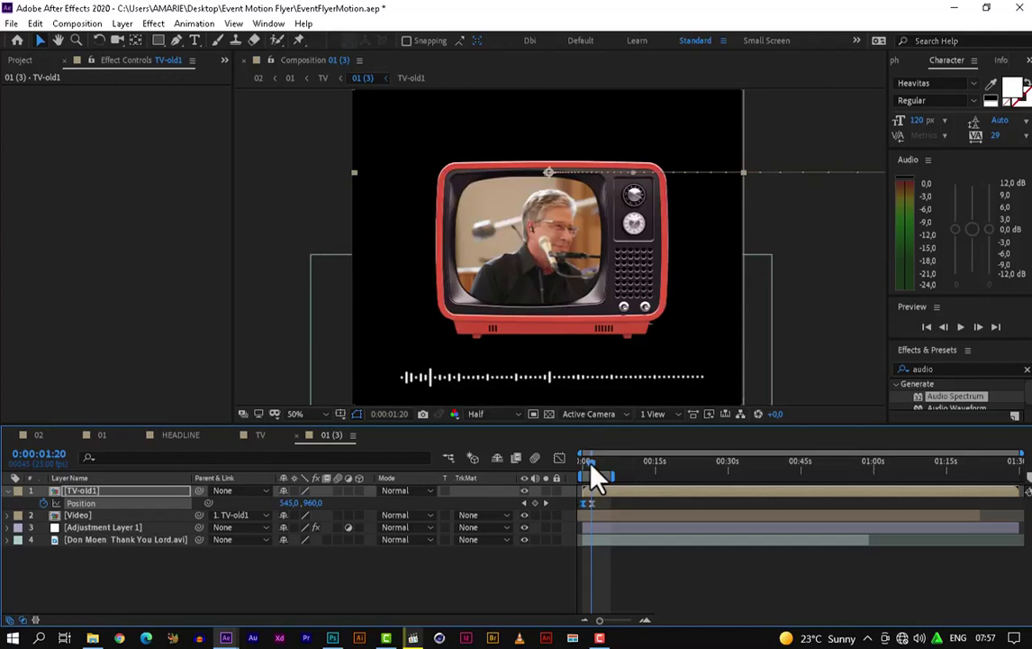
mouse_move(590, 466)
mouse_down()
mouse_move(566, 479)
mouse_move(617, 478)
mouse_move(583, 479)
mouse_move(599, 482)
mouse_up()
scroll(534, 228, down, 1)
scroll(534, 228, up, 1)
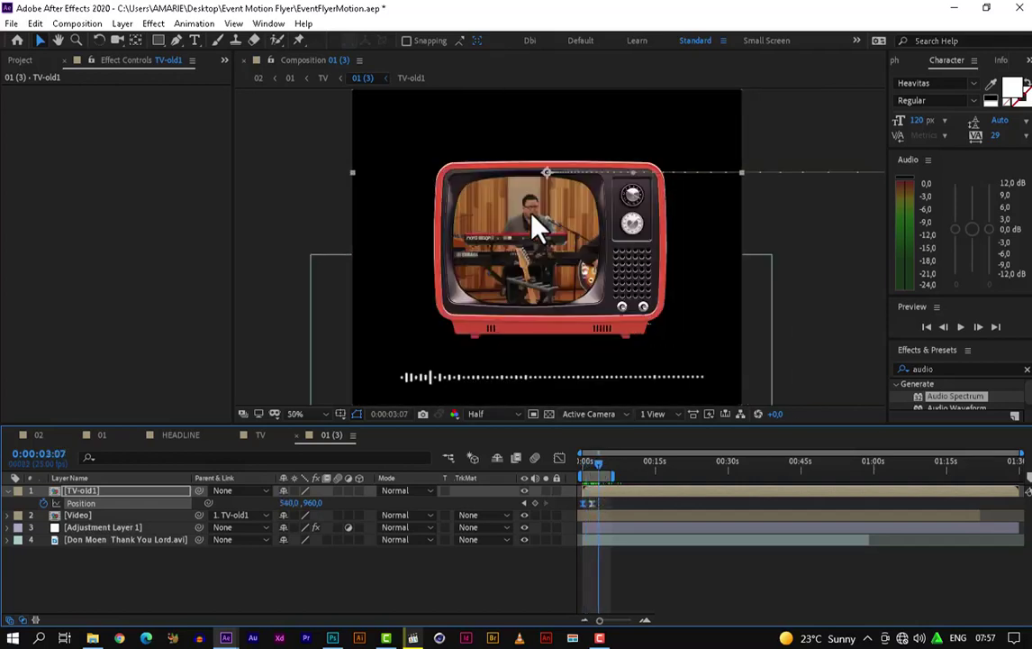
mouse_move(595, 469)
mouse_down()
mouse_move(581, 475)
mouse_move(592, 469)
mouse_up()
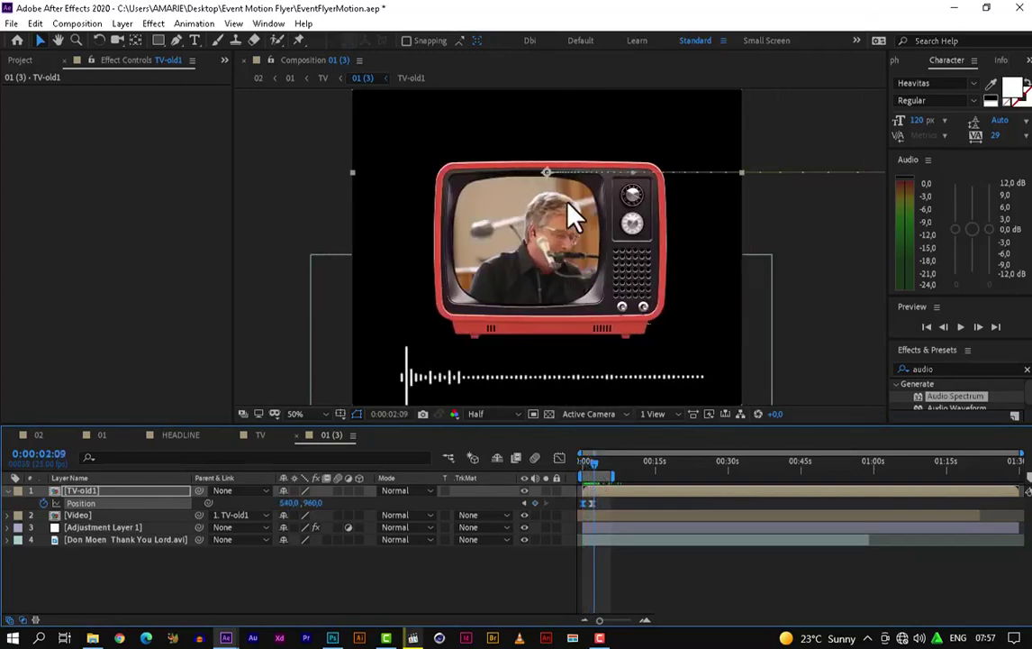
scroll(571, 216, down, 1)
scroll(571, 216, up, 1)
mouse_move(597, 465)
mouse_down()
mouse_move(583, 468)
mouse_move(611, 479)
mouse_move(574, 488)
mouse_move(597, 487)
mouse_up()
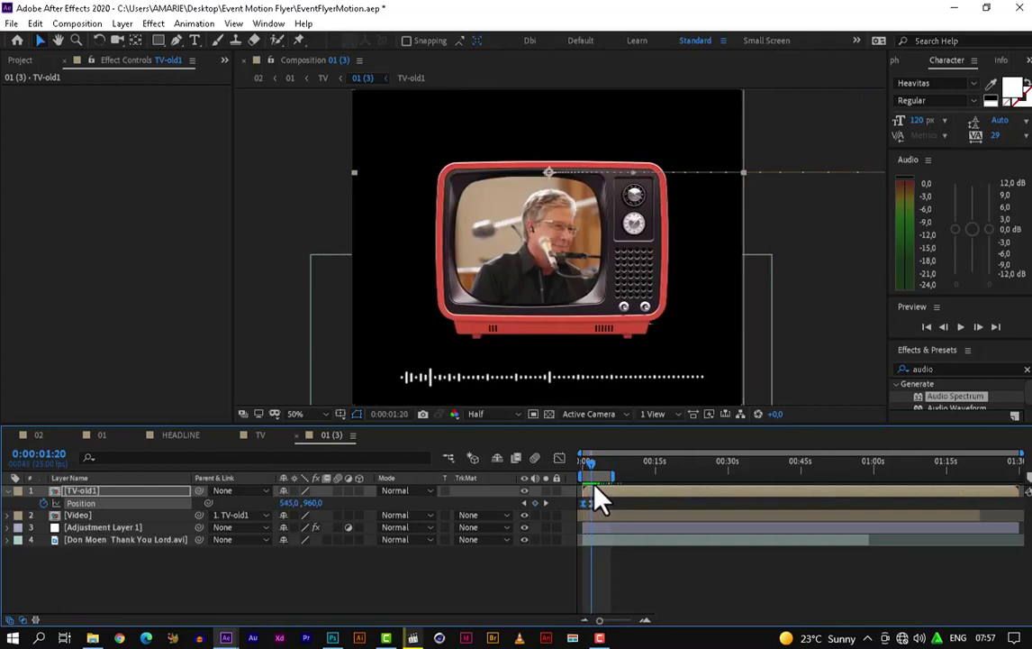
scroll(572, 158, down, 1)
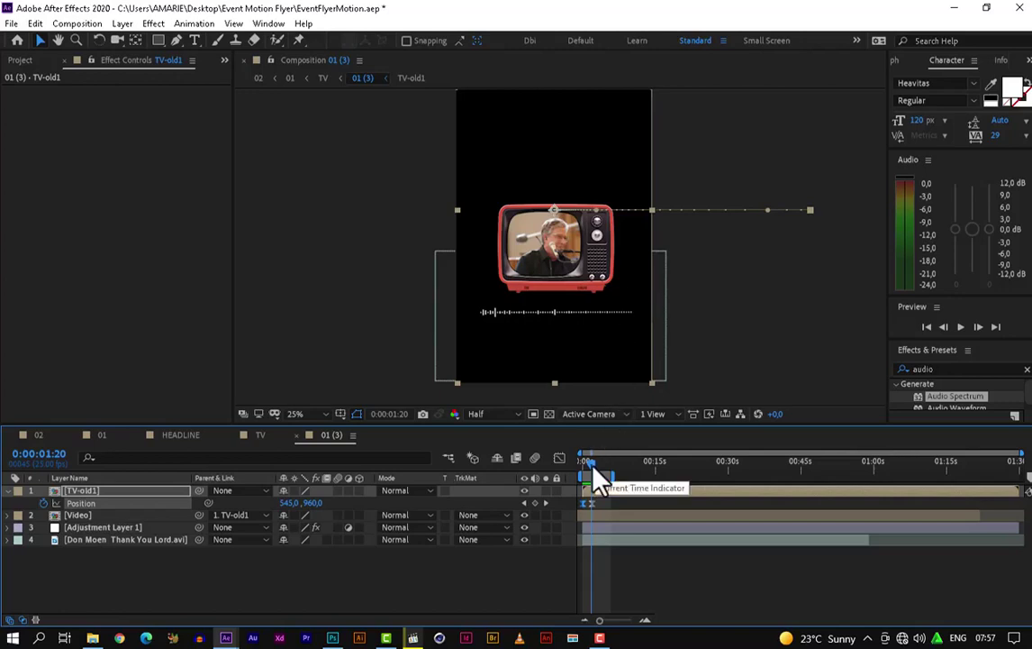
drag(593, 467, 582, 474)
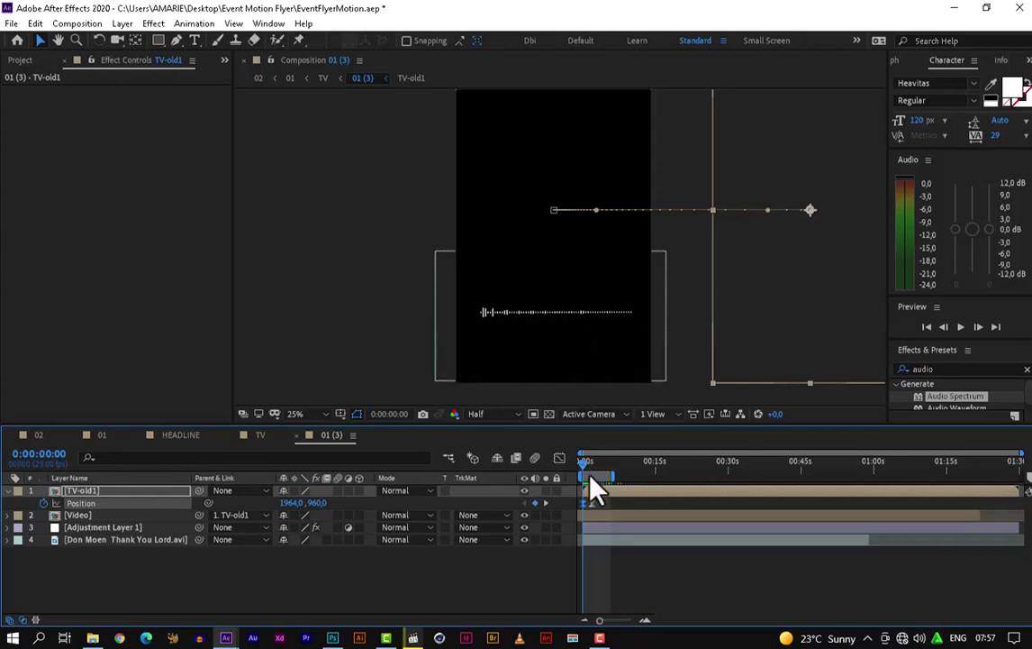
Precompose Adjustment Layer 1 and the concert .avi clip into a composition named Audio-Spec.
click(96, 540)
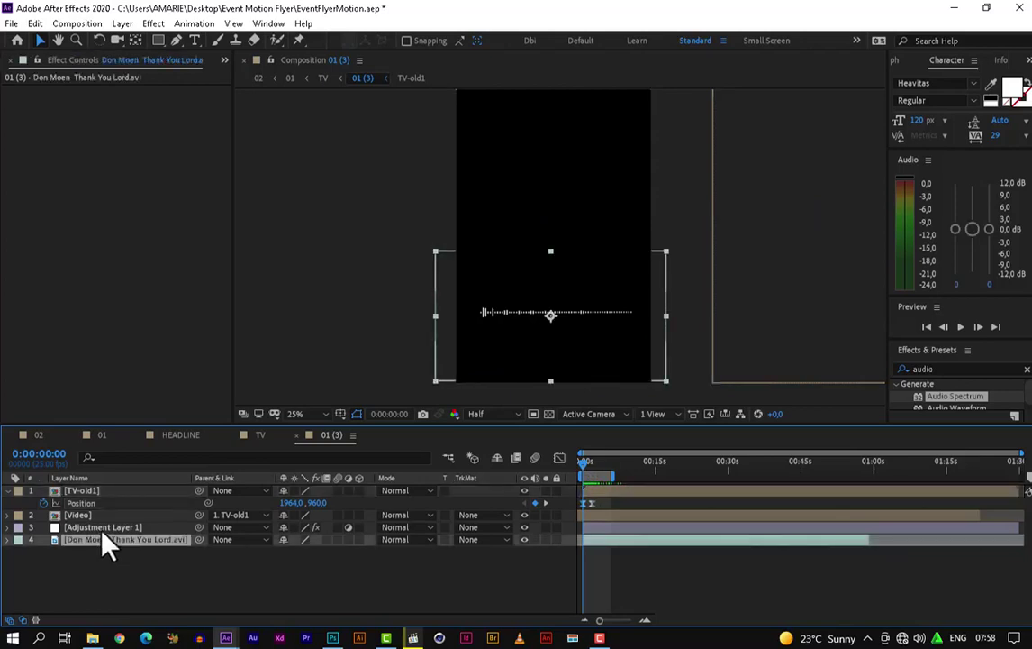
click(103, 529)
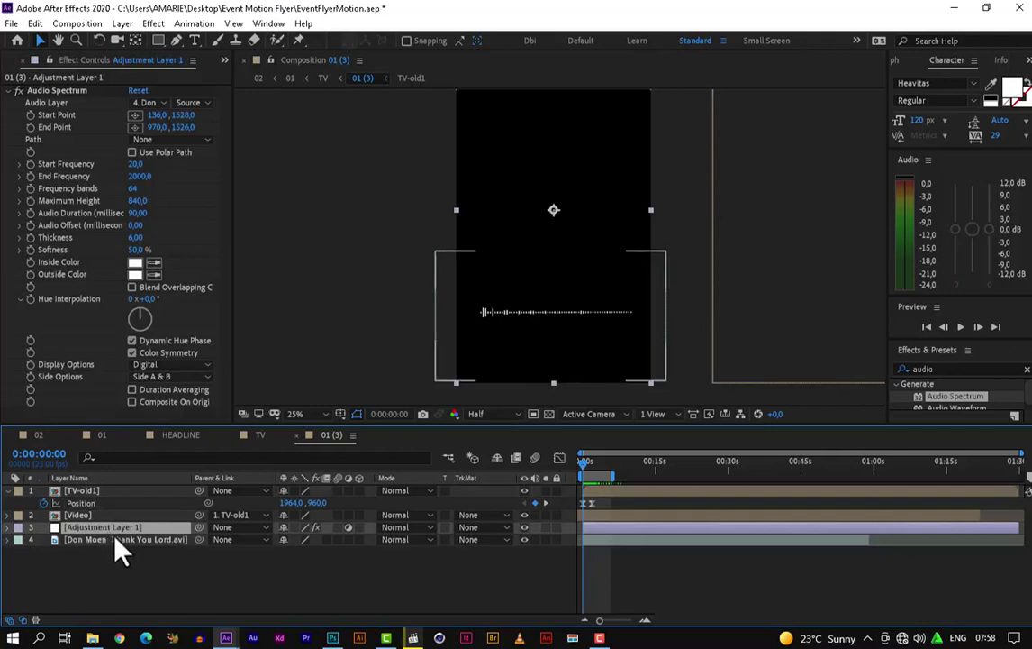
shift+click(120, 541)
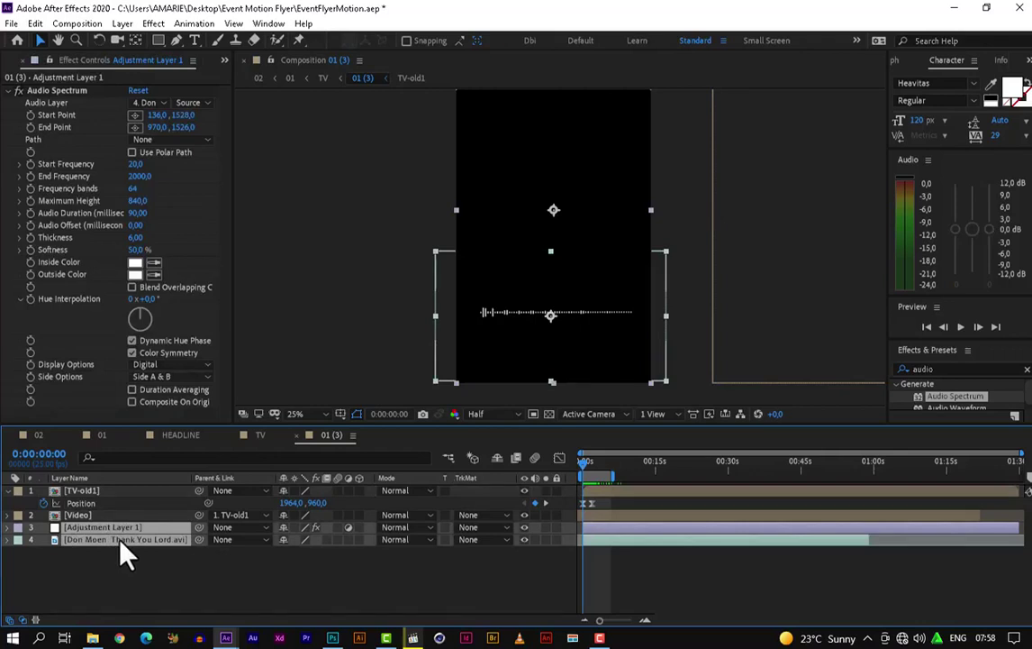
key(ctrl+shift+c)
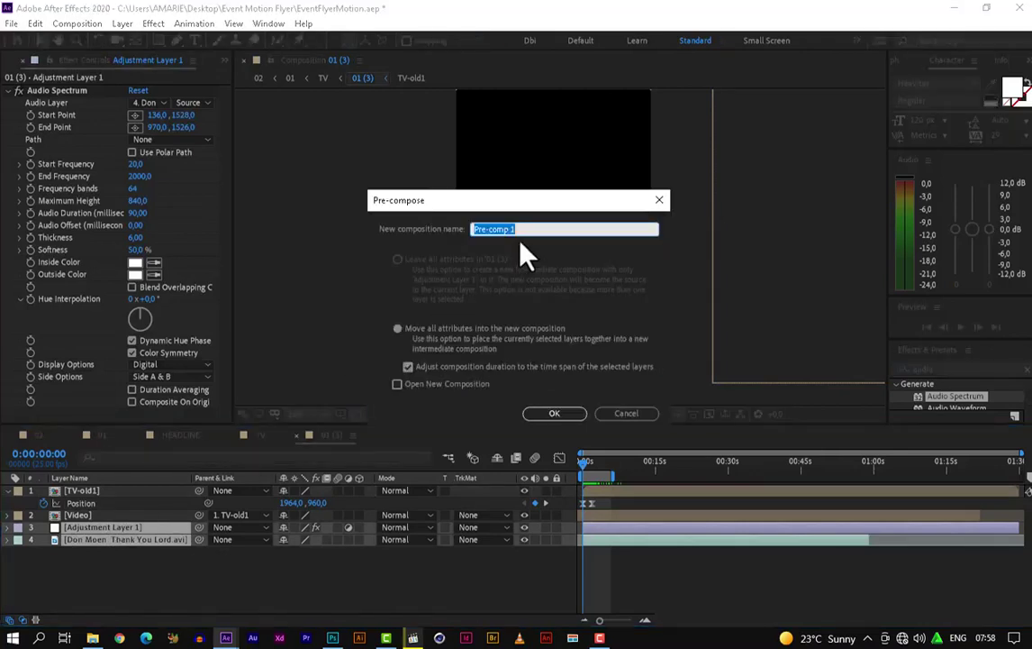
text(Audio-Spec)
click(551, 414)
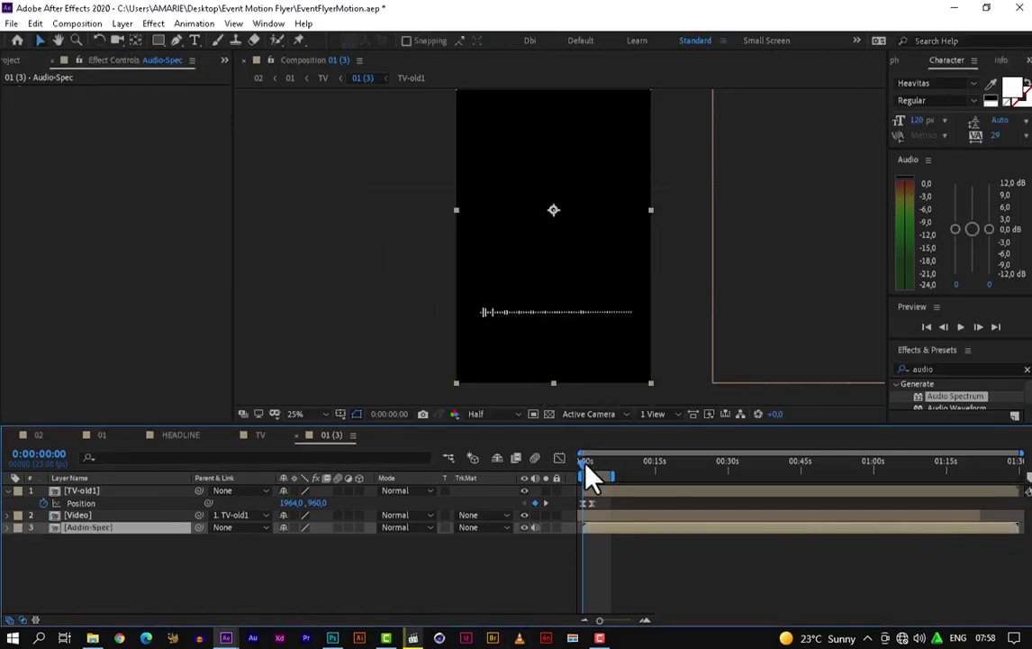
Shift the Audio-Spec layer to start at 0:00:02:00, then rewind and preview playback.
drag(585, 467, 593, 466)
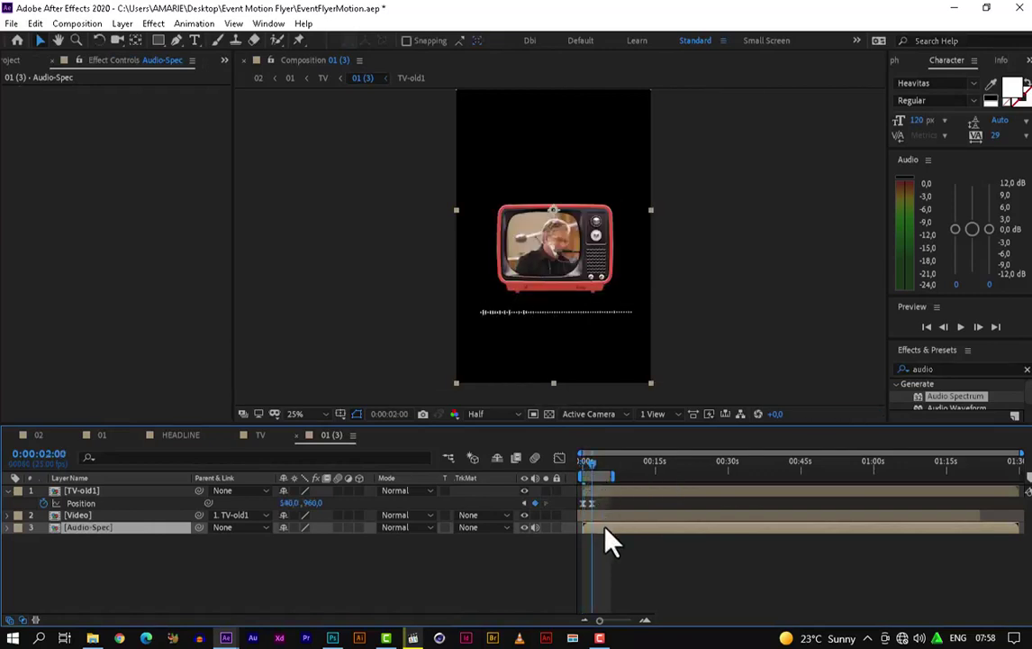
drag(606, 528, 617, 531)
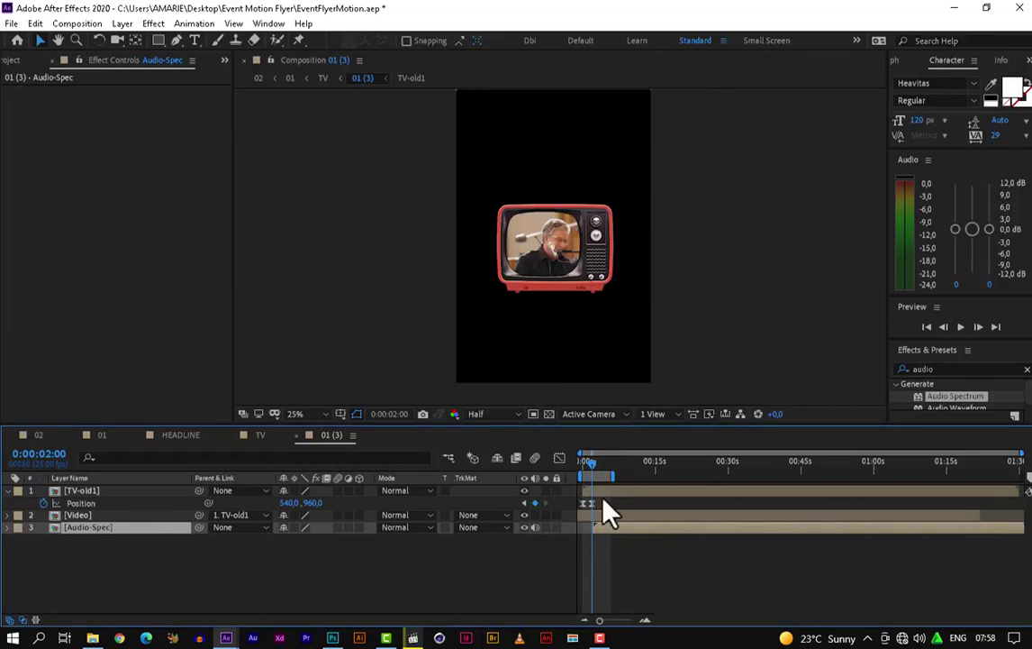
drag(591, 469, 570, 477)
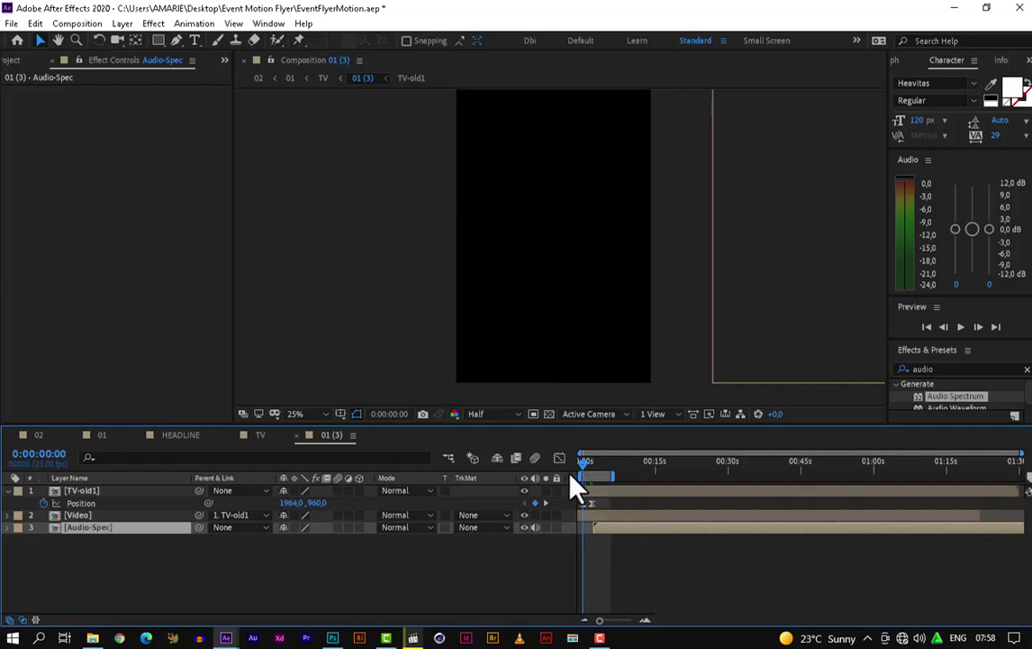
key(space)
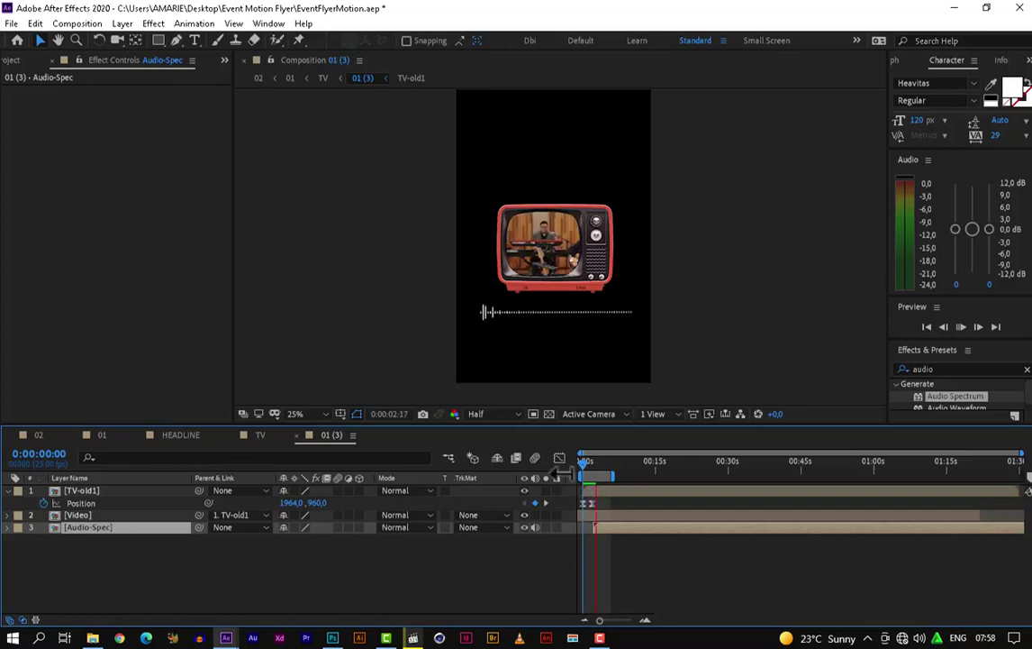
key(space)
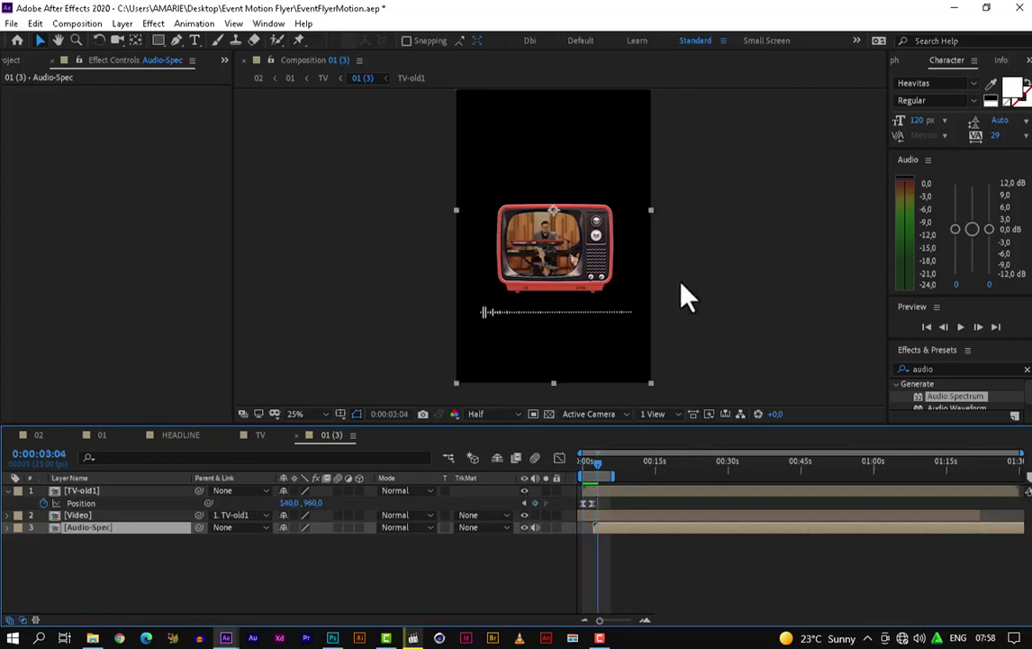
Scrub and play the TV composition to check the animation.
click(255, 434)
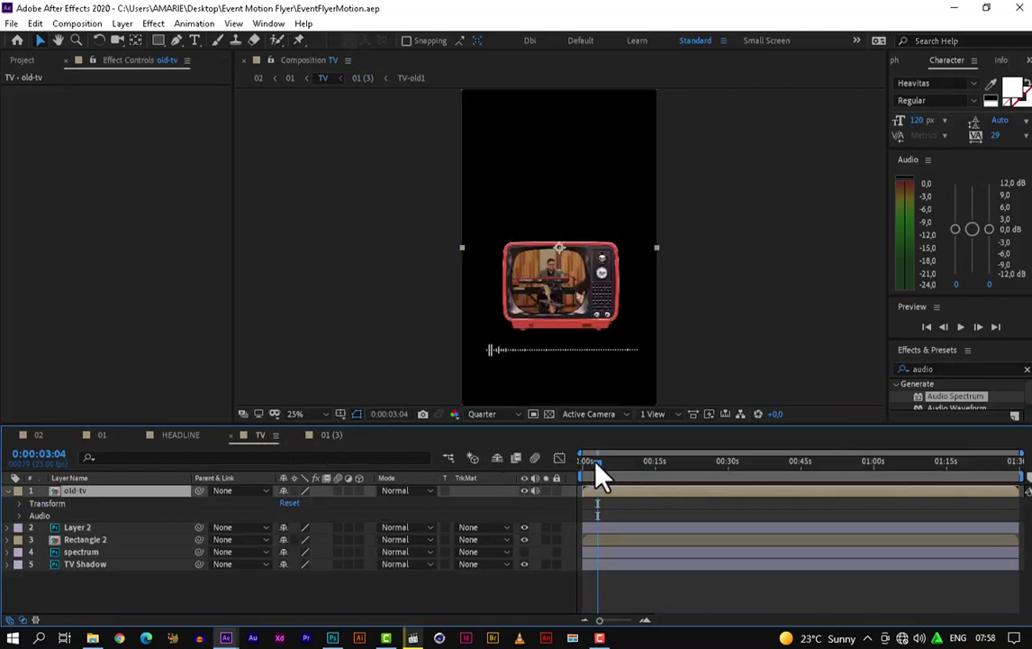
drag(596, 465, 569, 495)
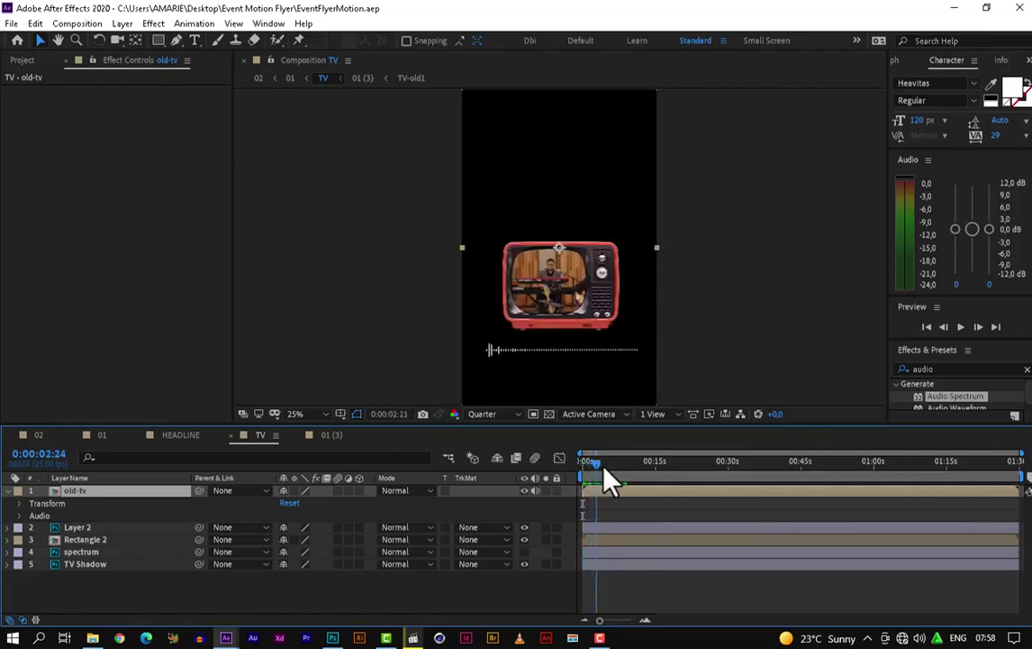
drag(579, 466, 618, 491)
key(space)
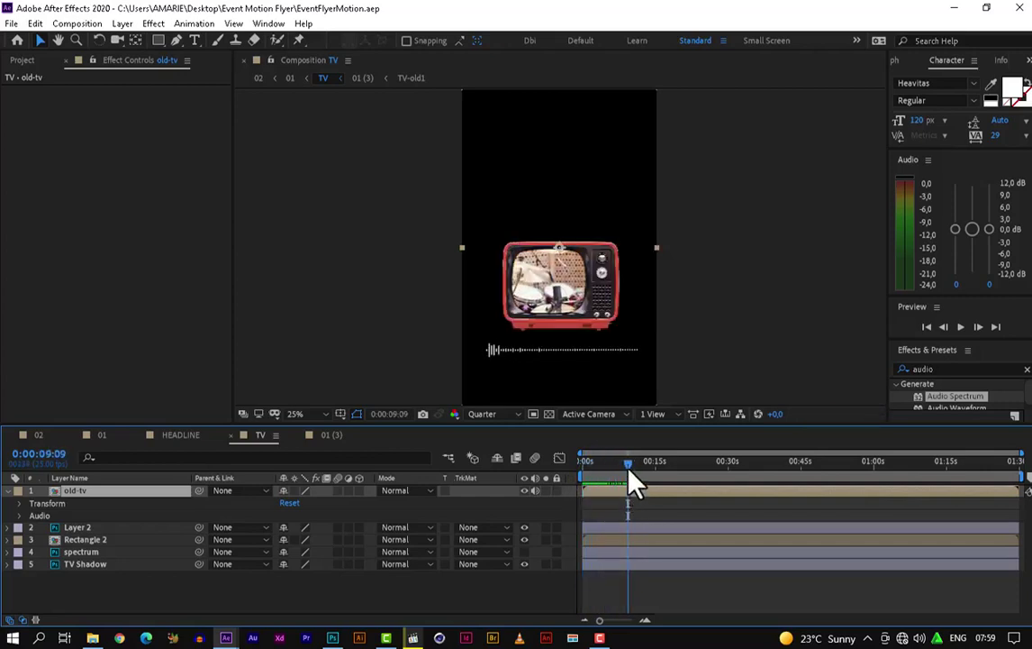
drag(634, 484, 607, 478)
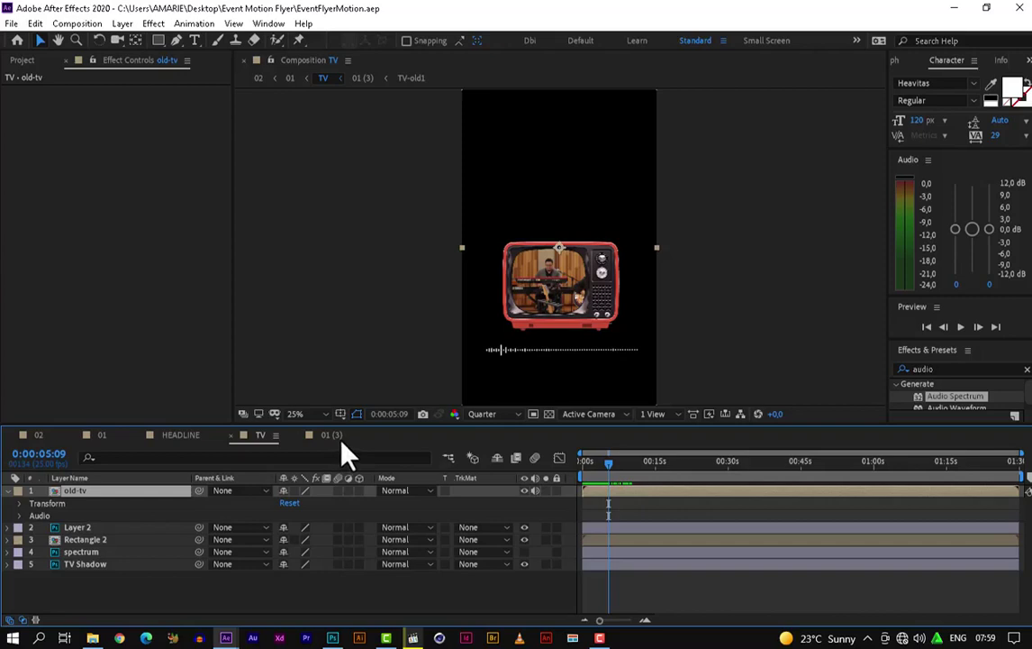
From 01 (3), open Audio-Spec and hide layer 2's concert video, then return to TV.
click(321, 437)
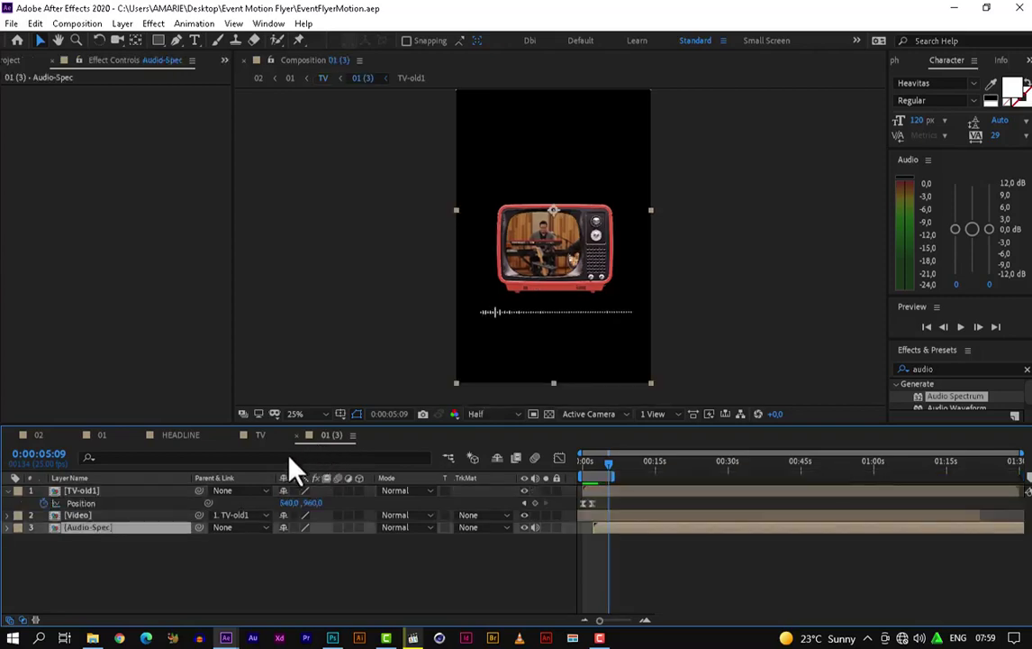
double_click(131, 530)
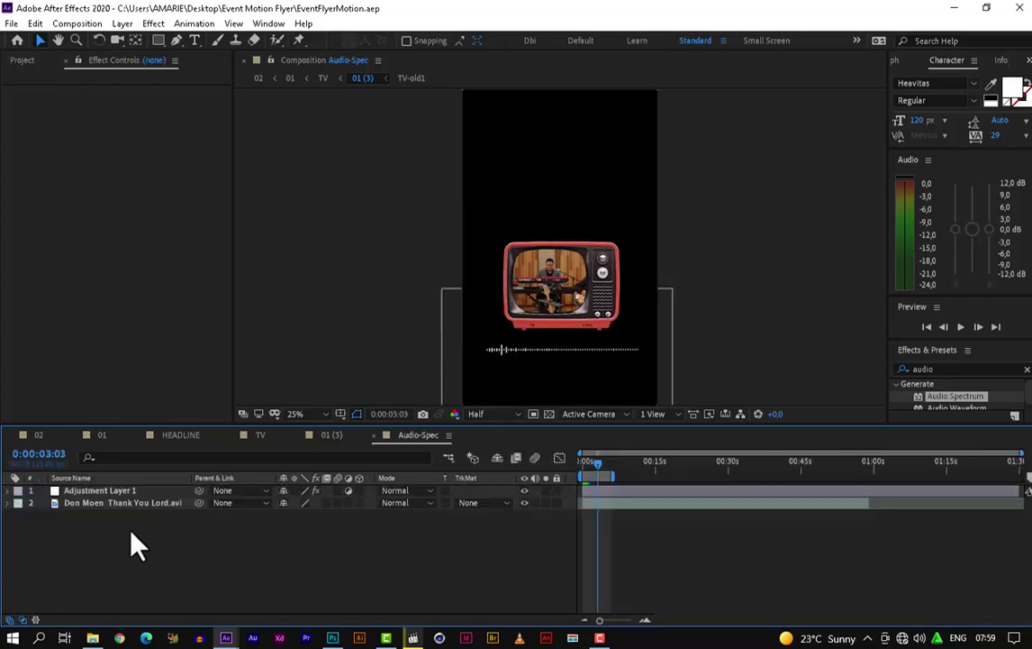
click(526, 502)
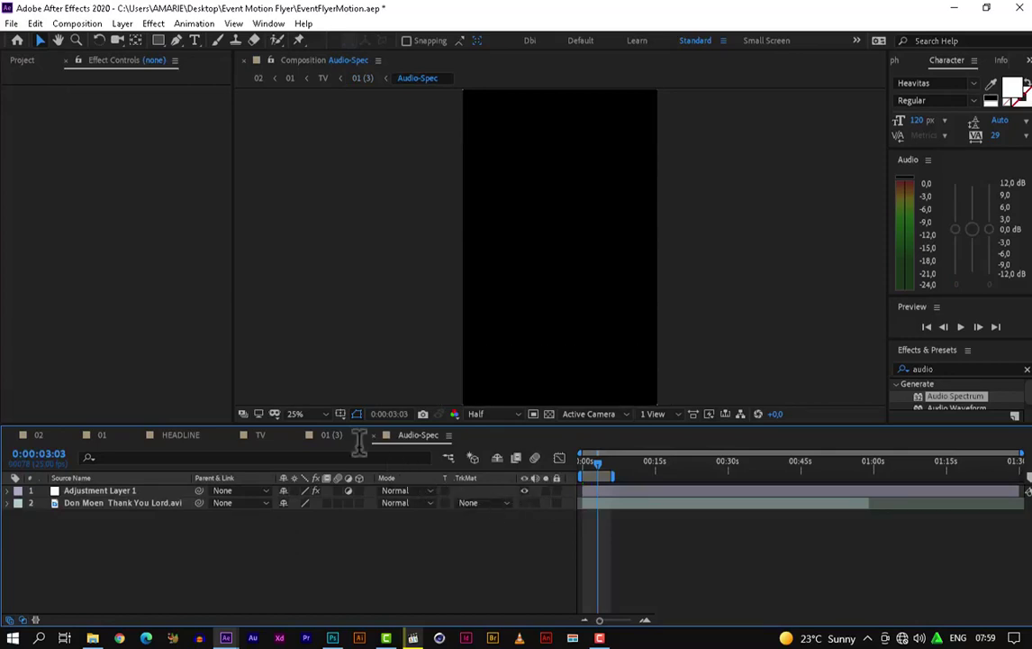
click(261, 435)
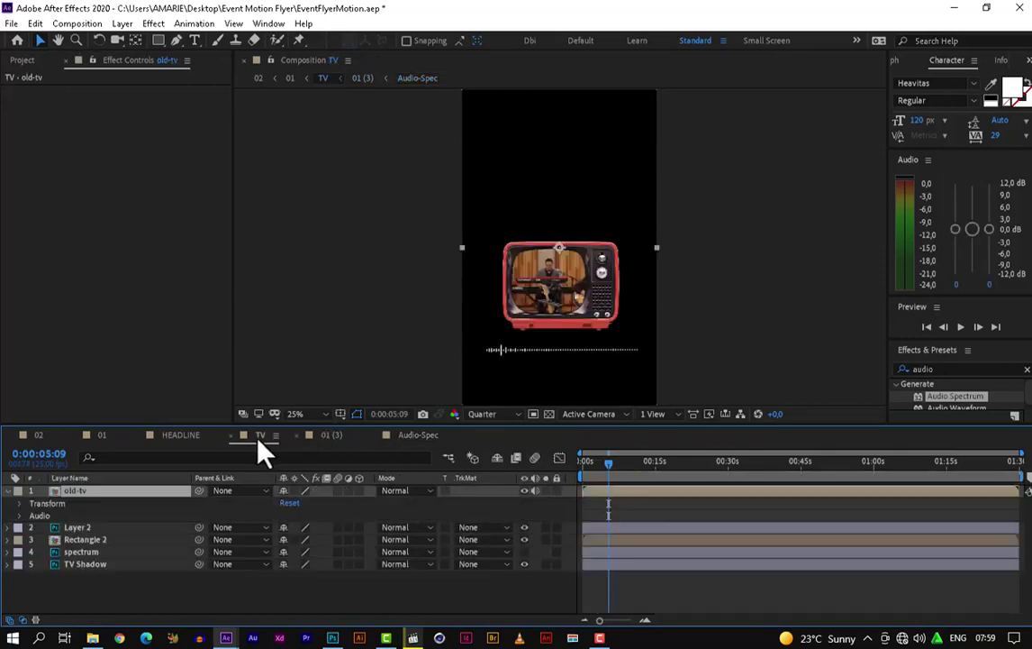
Rewind and preview the TV composition's animation.
drag(606, 469, 541, 477)
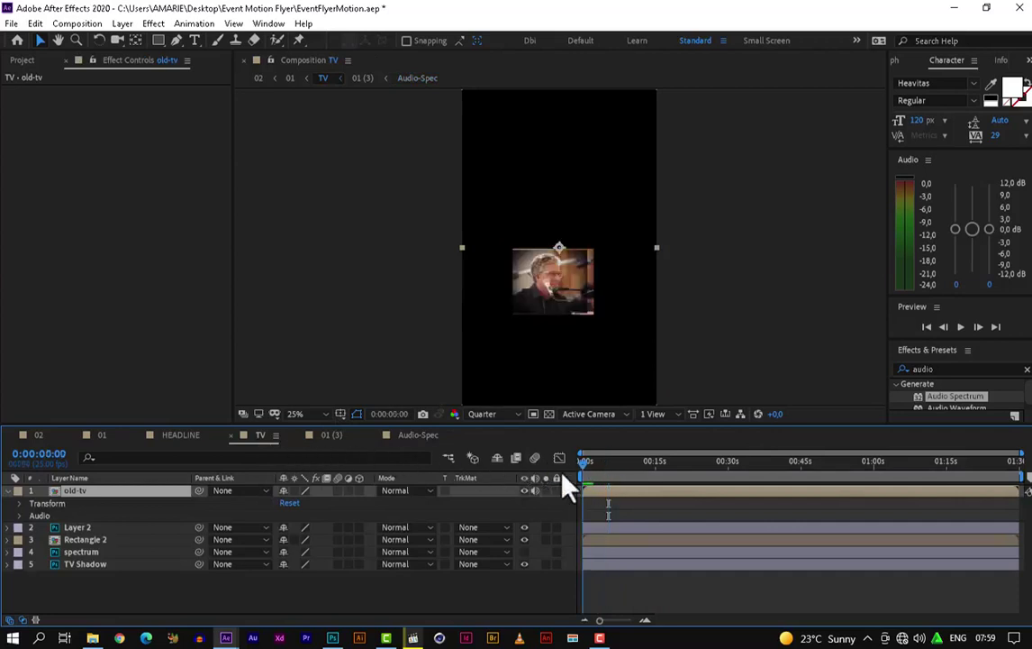
key(space)
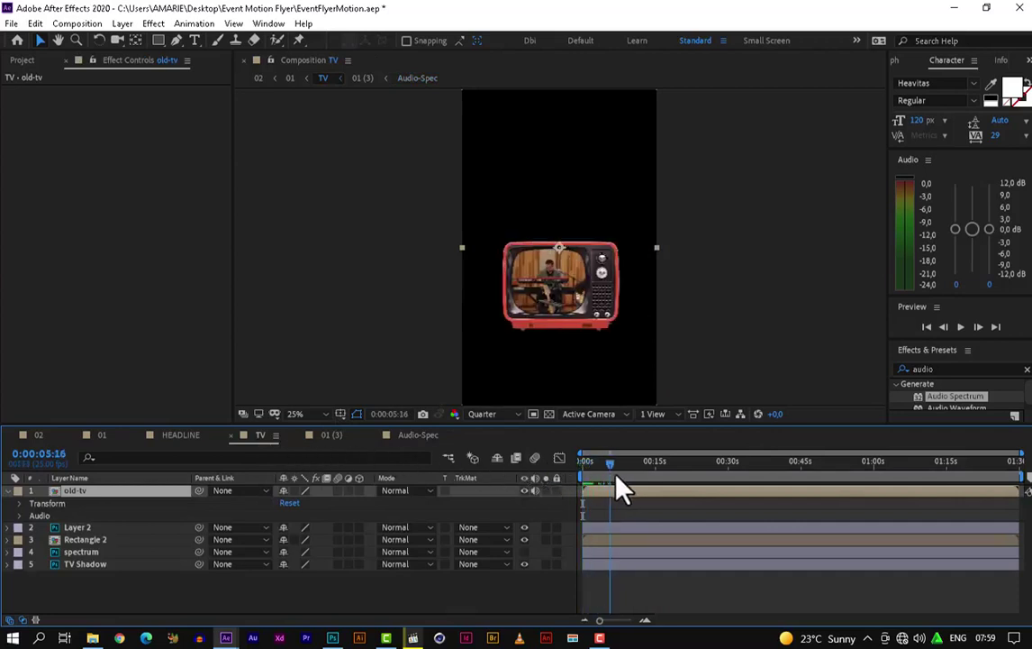
key(space)
mouse_move(572, 478)
mouse_down()
mouse_move(613, 475)
mouse_move(546, 475)
mouse_move(618, 483)
mouse_move(570, 484)
mouse_up()
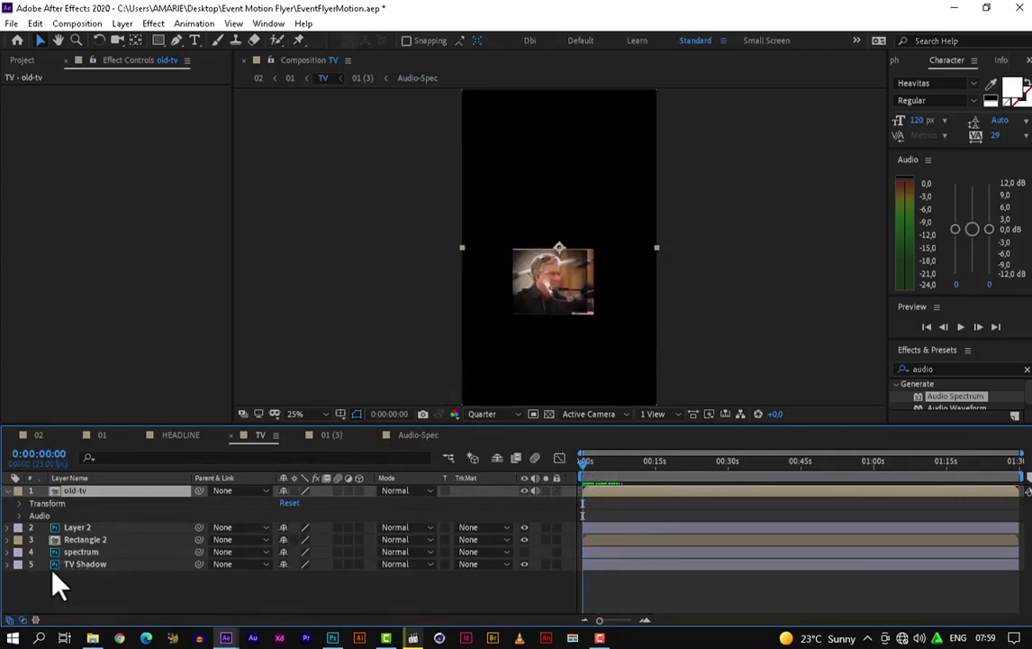
Hide the Rectangle 2 photo layer and turn the TV Shadow layer back on.
click(92, 541)
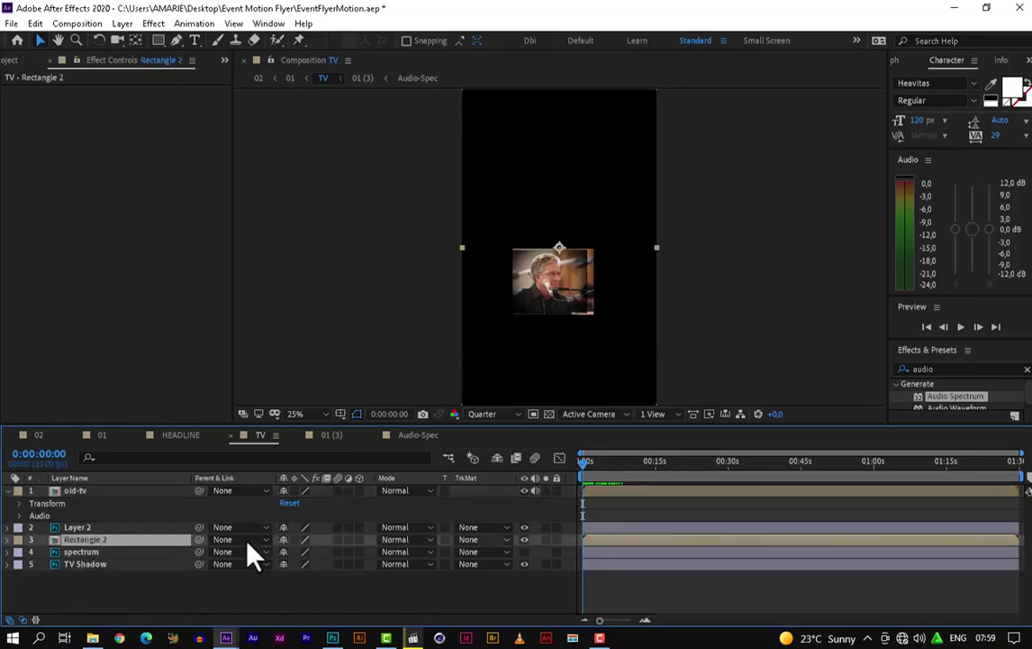
click(525, 539)
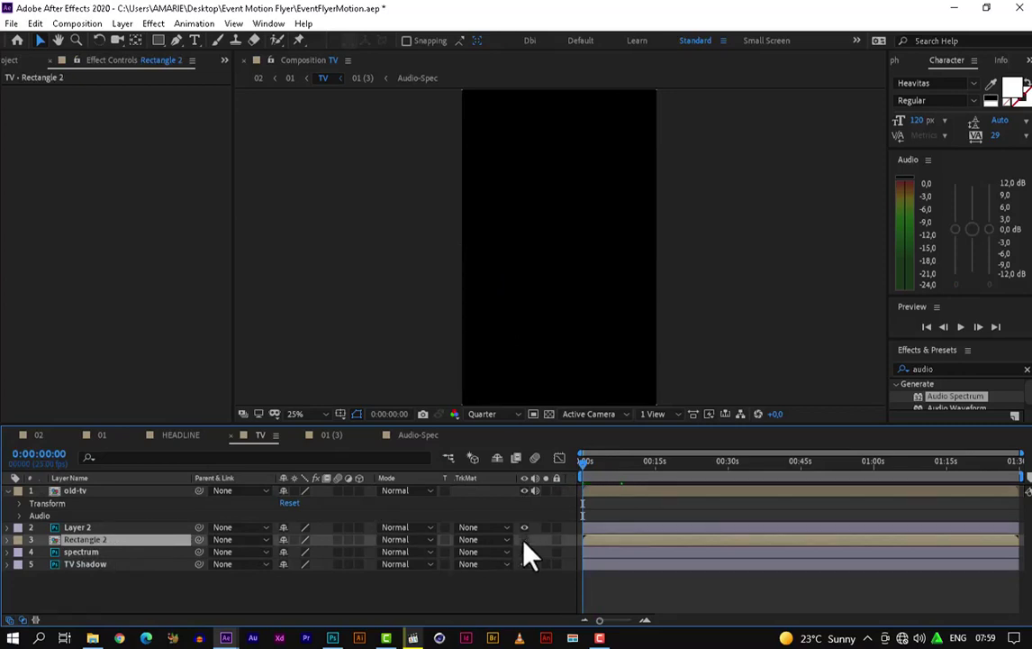
click(524, 564)
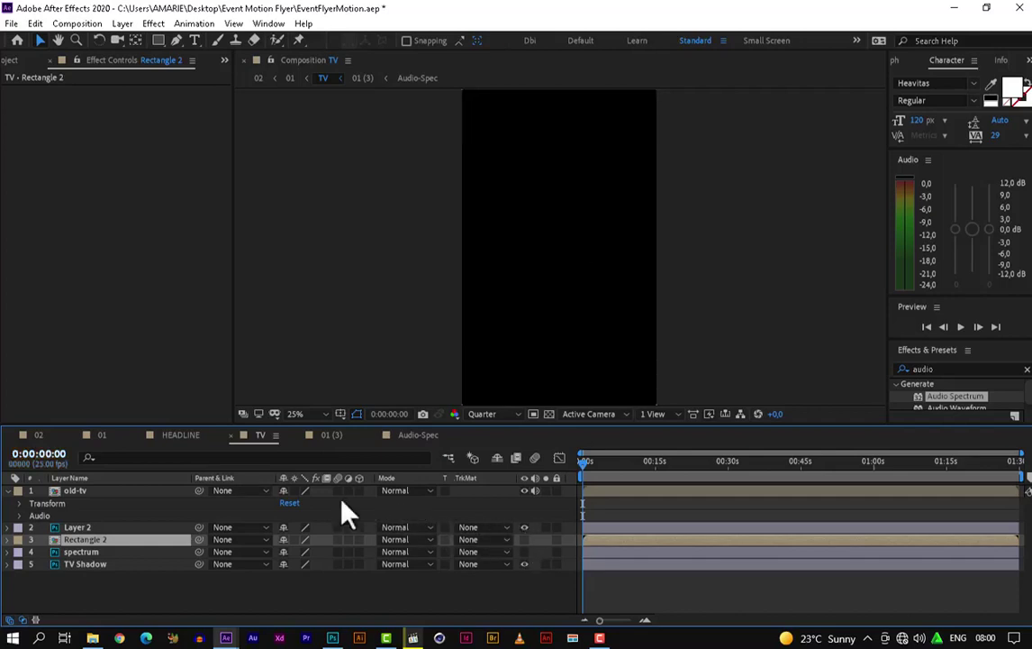
click(102, 436)
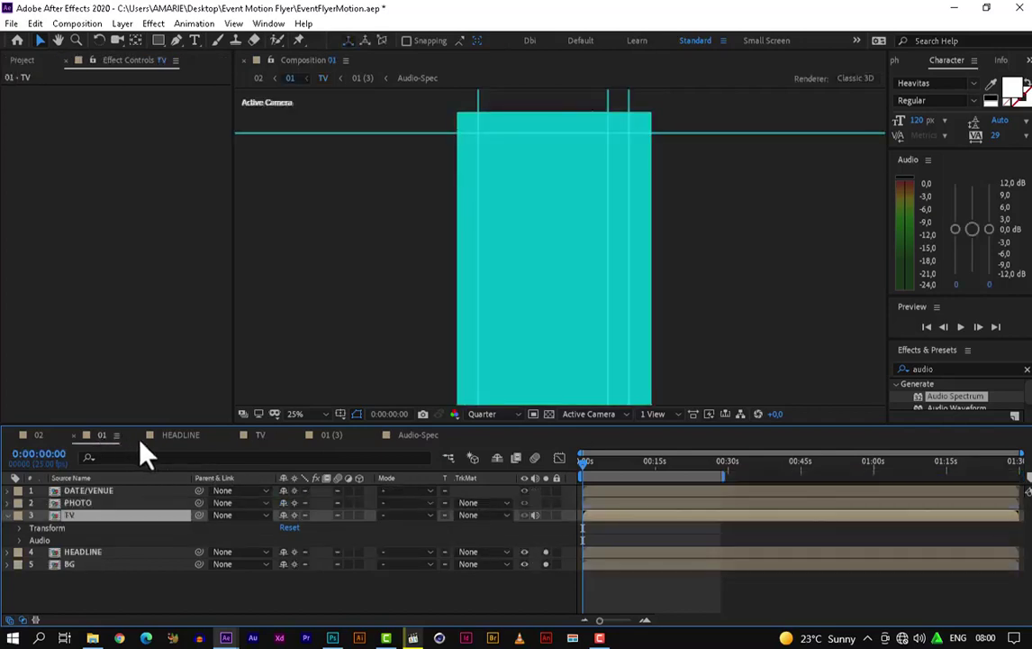
Scrub the 01 poster ahead, zoom out, solo the TV layer, zoom back in and rewind.
drag(583, 464, 760, 484)
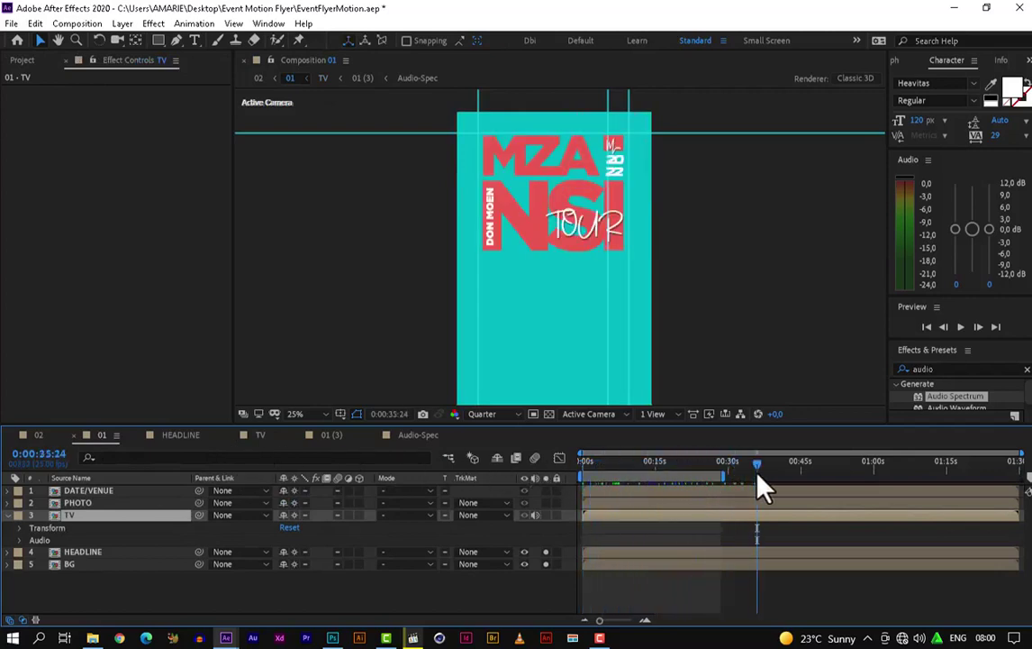
key(comma)
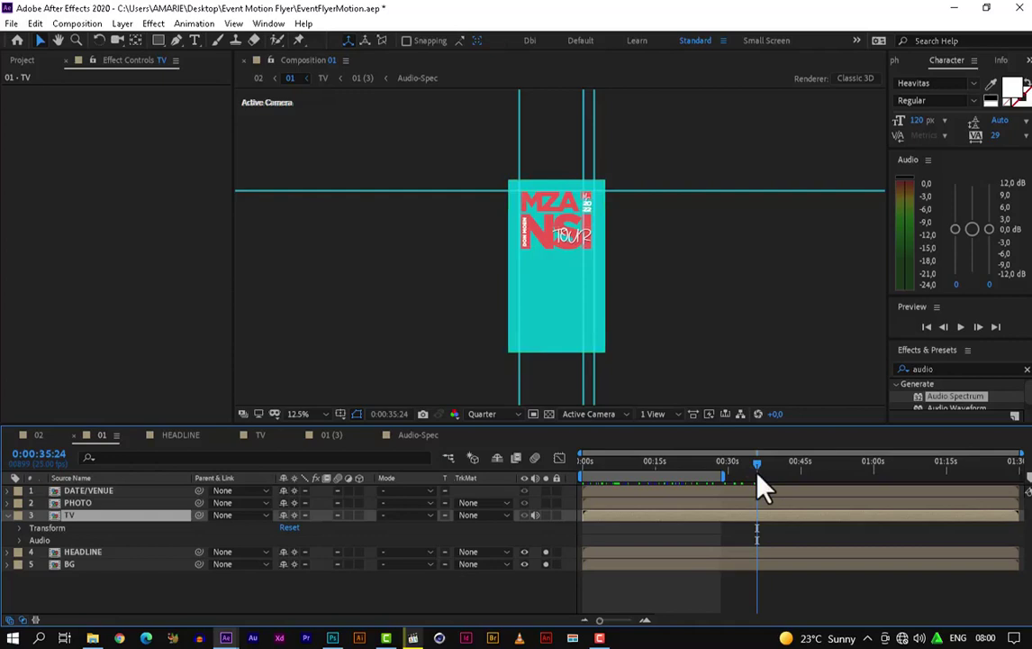
click(546, 514)
key(period)
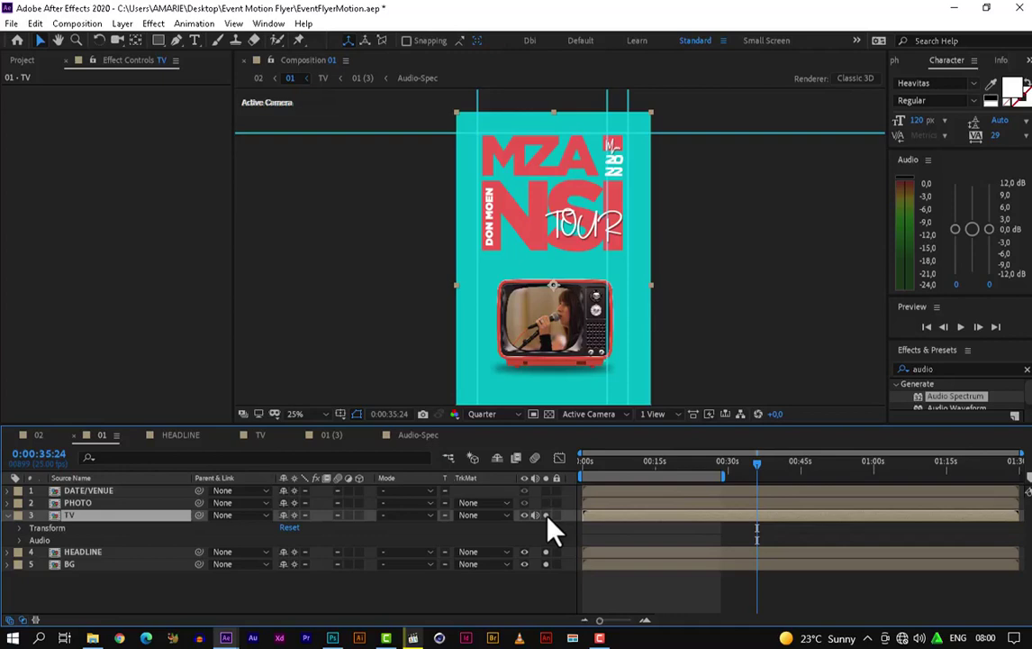
drag(723, 474, 559, 491)
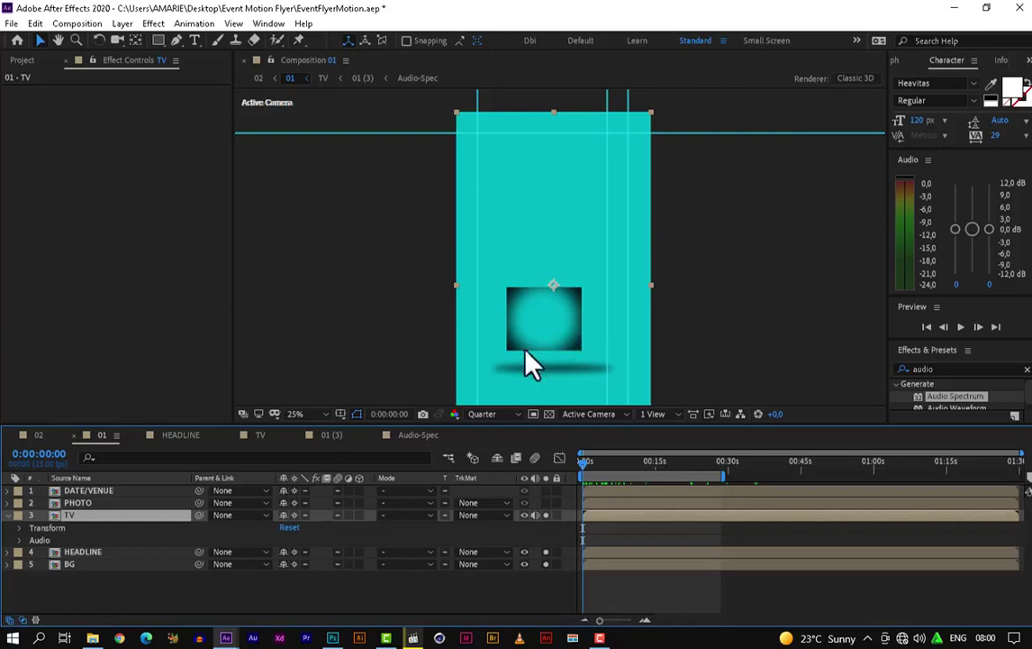
In the TV composition, parent the TV Shadow layer to 1. old-tv.
click(260, 438)
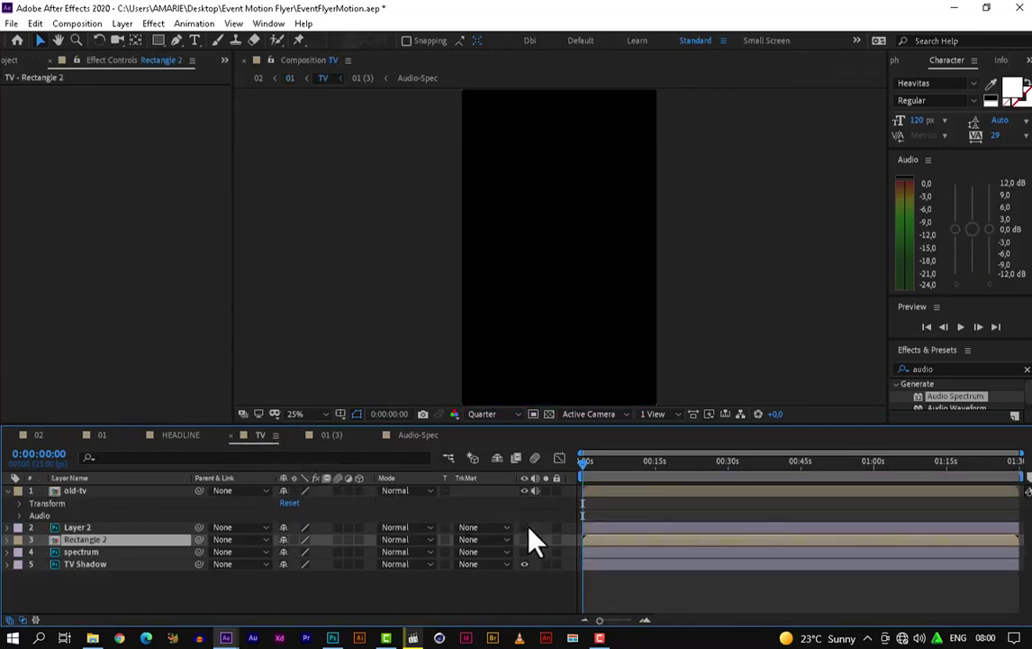
click(90, 527)
click(105, 437)
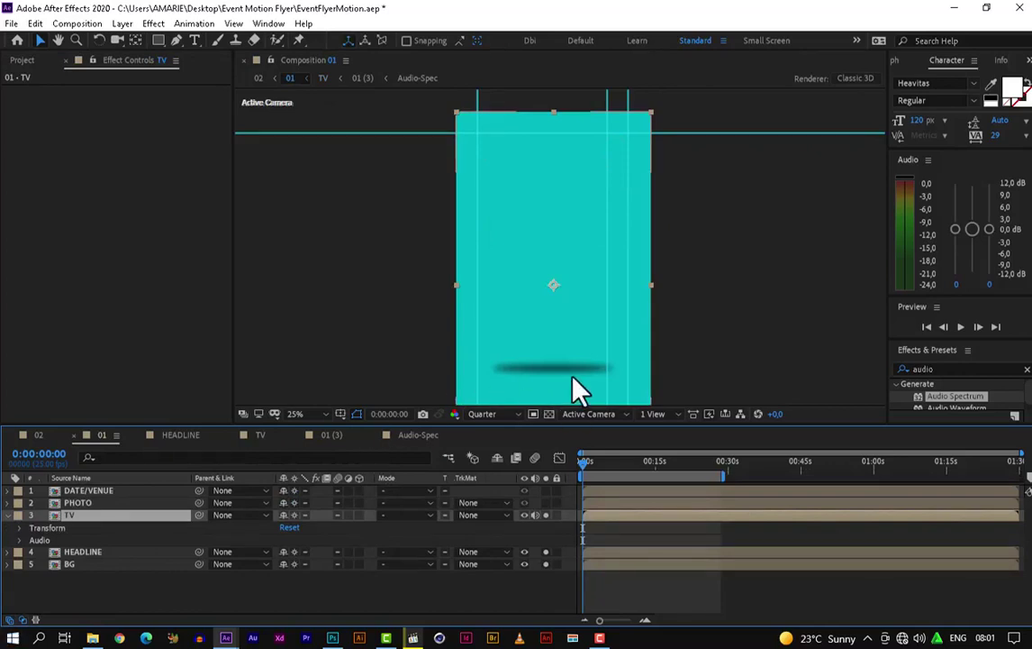
click(261, 437)
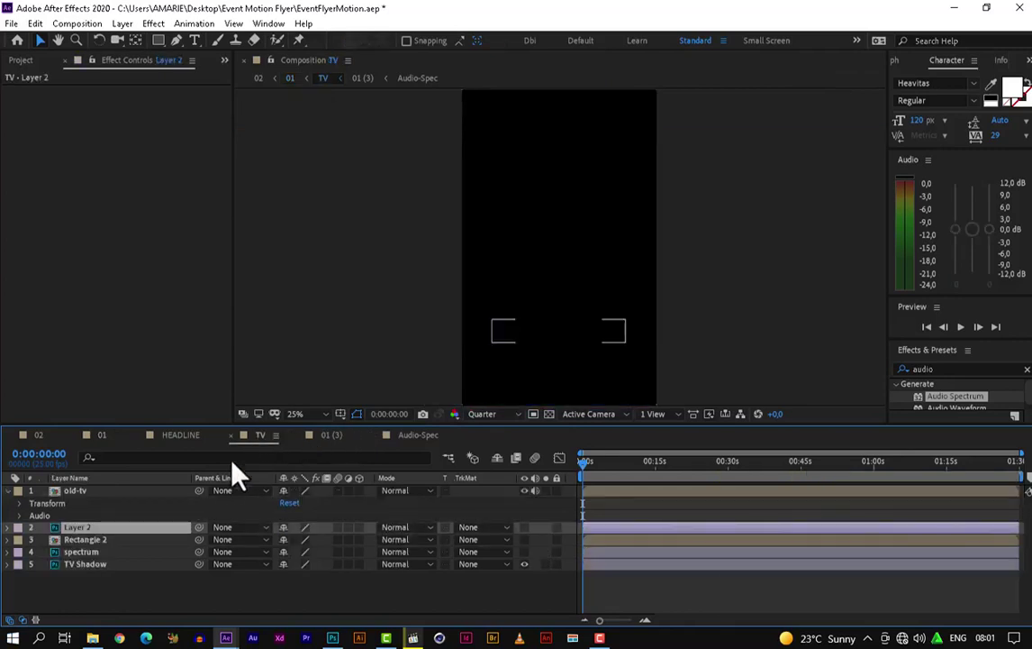
click(113, 564)
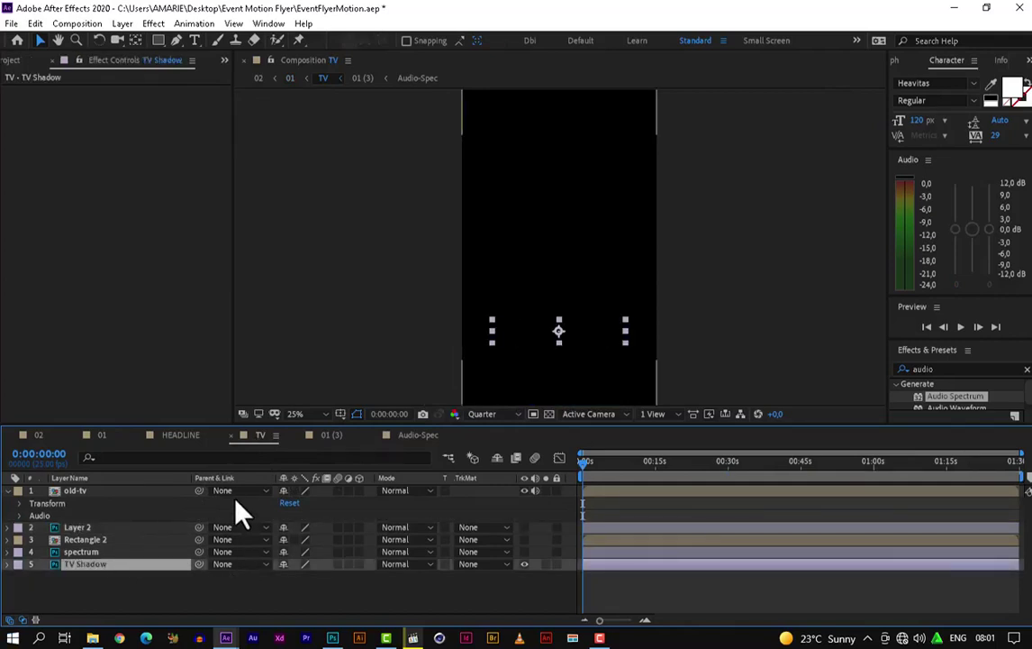
click(117, 493)
click(245, 566)
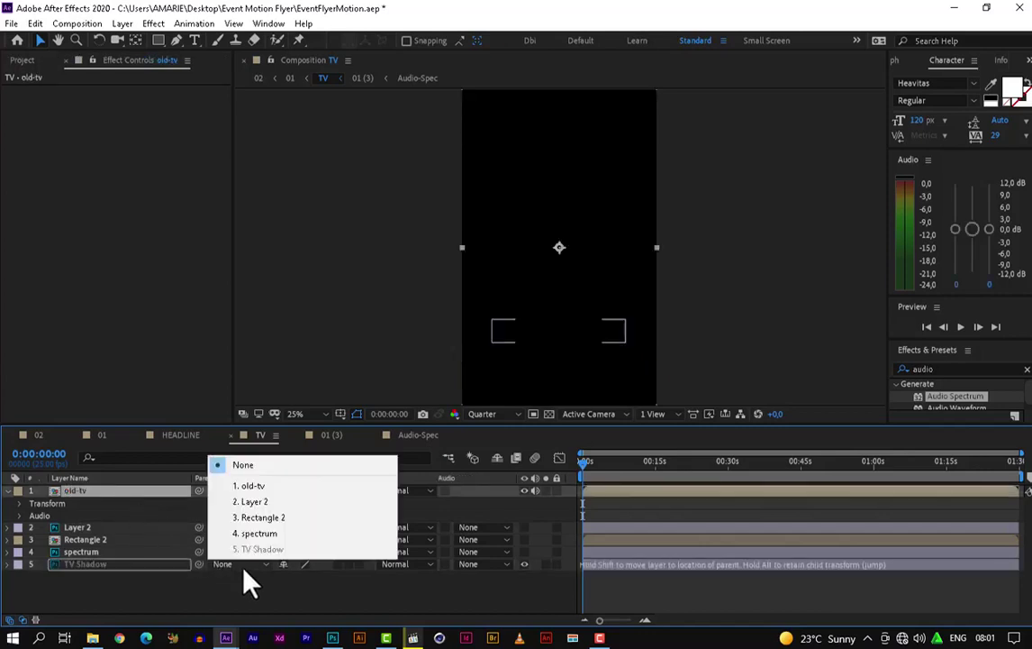
click(265, 488)
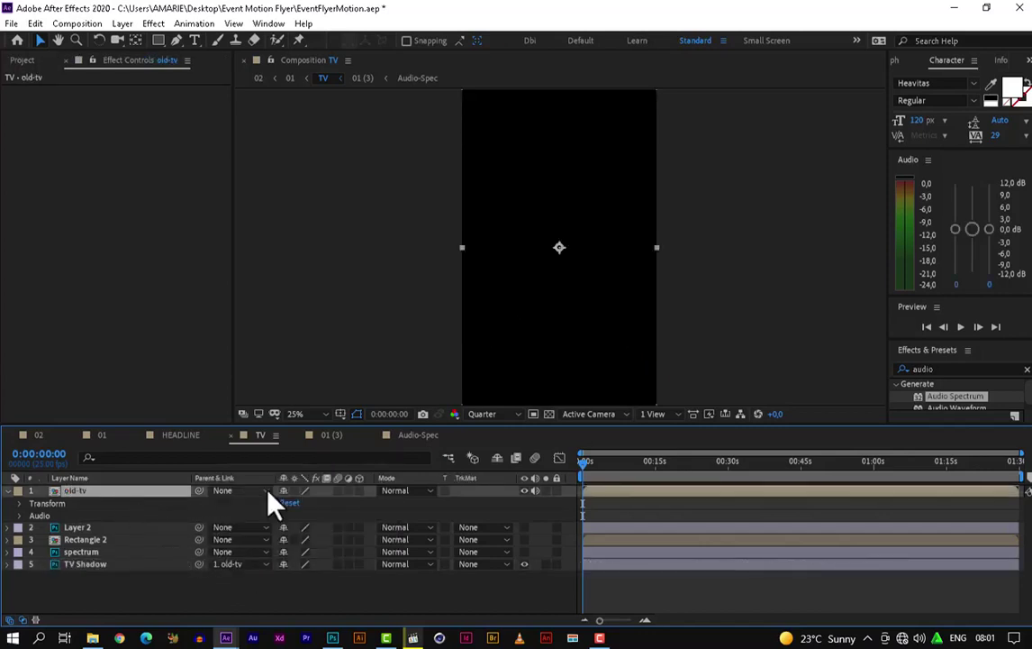
click(107, 436)
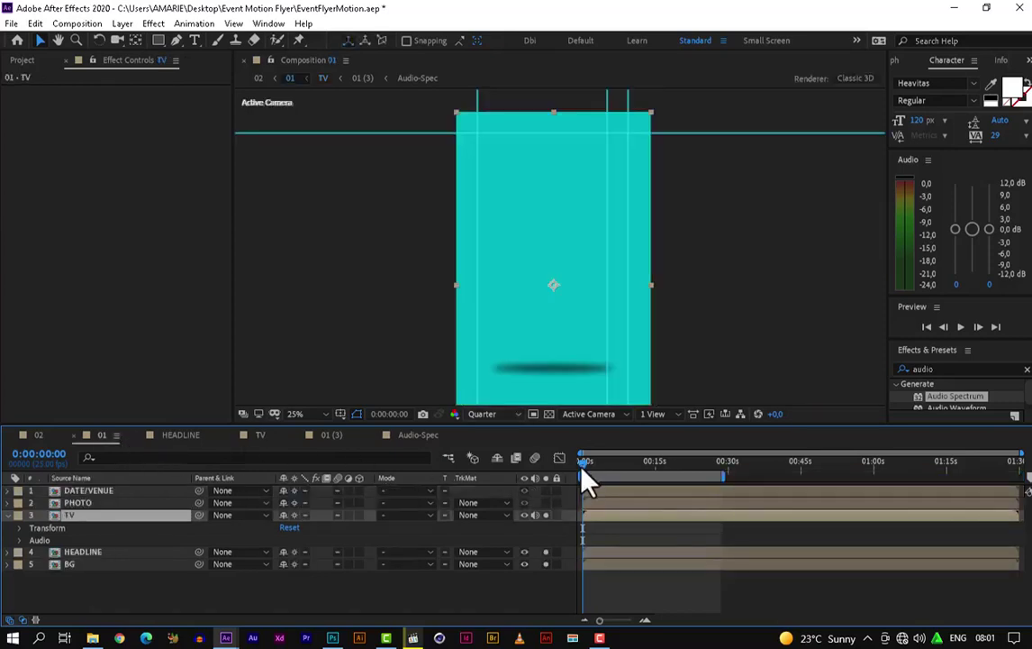
Set TV Shadow's parent back to None in the TV composition.
drag(585, 478, 590, 504)
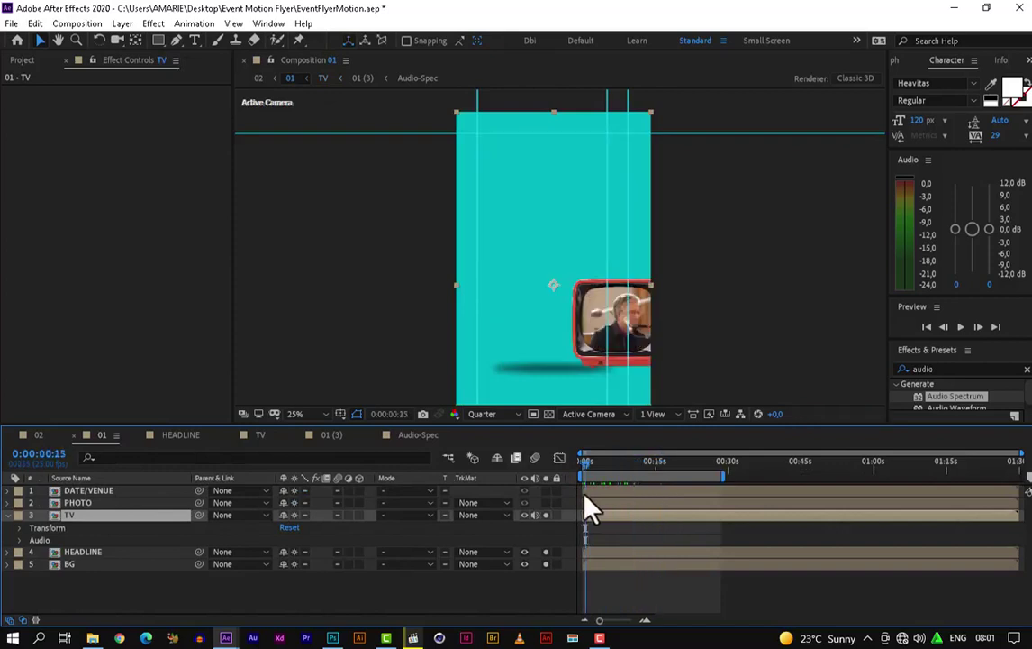
click(257, 437)
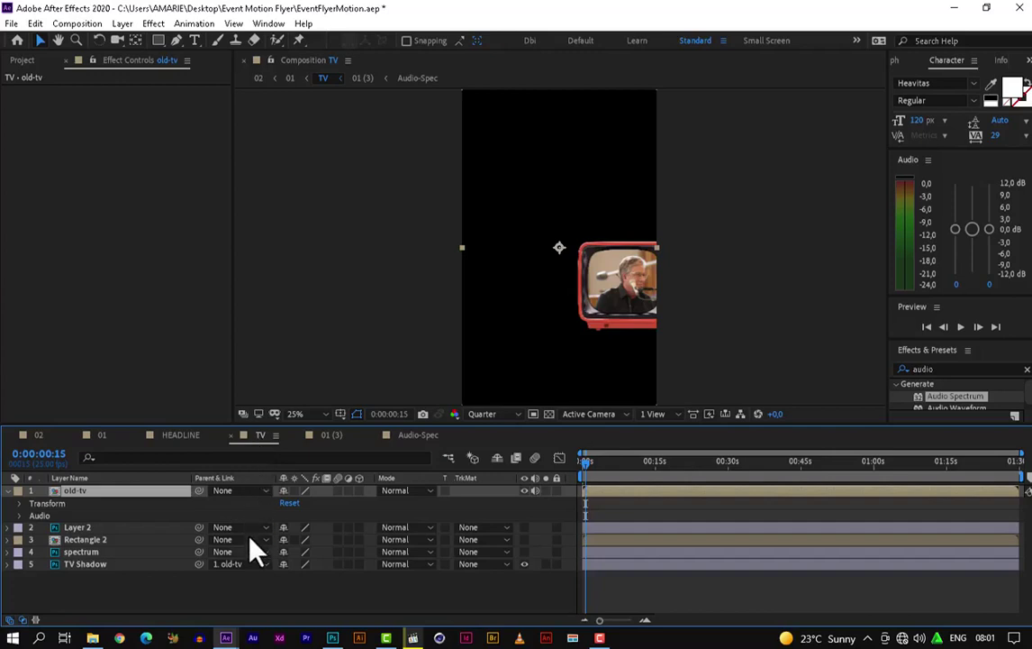
click(245, 564)
click(255, 466)
Remove the TV Shadow layer from the TV composition.
click(328, 437)
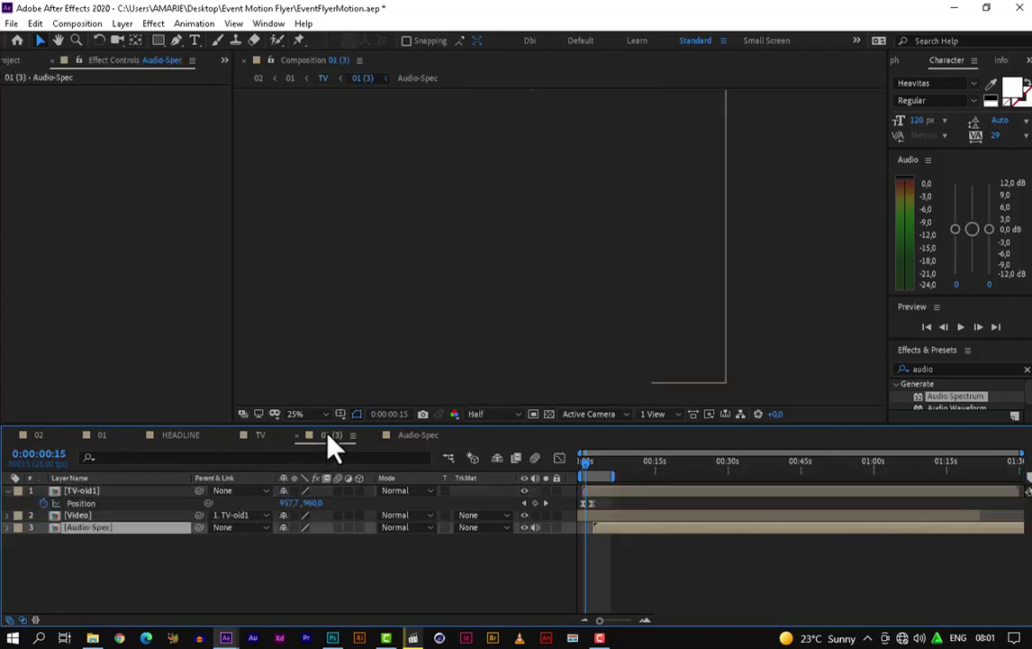
click(259, 436)
click(75, 564)
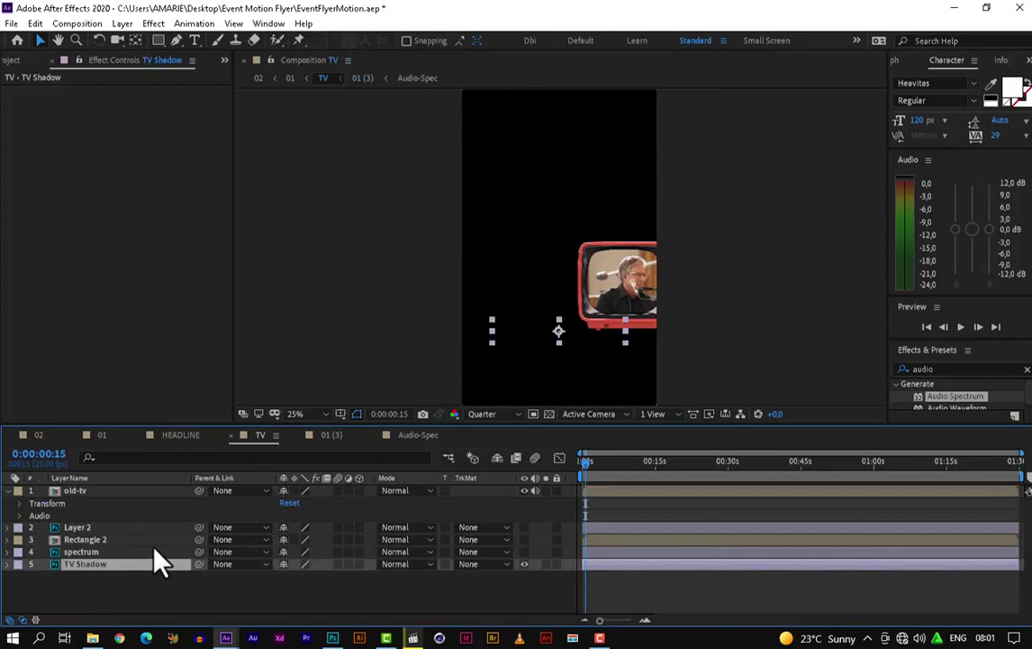
key(Delete)
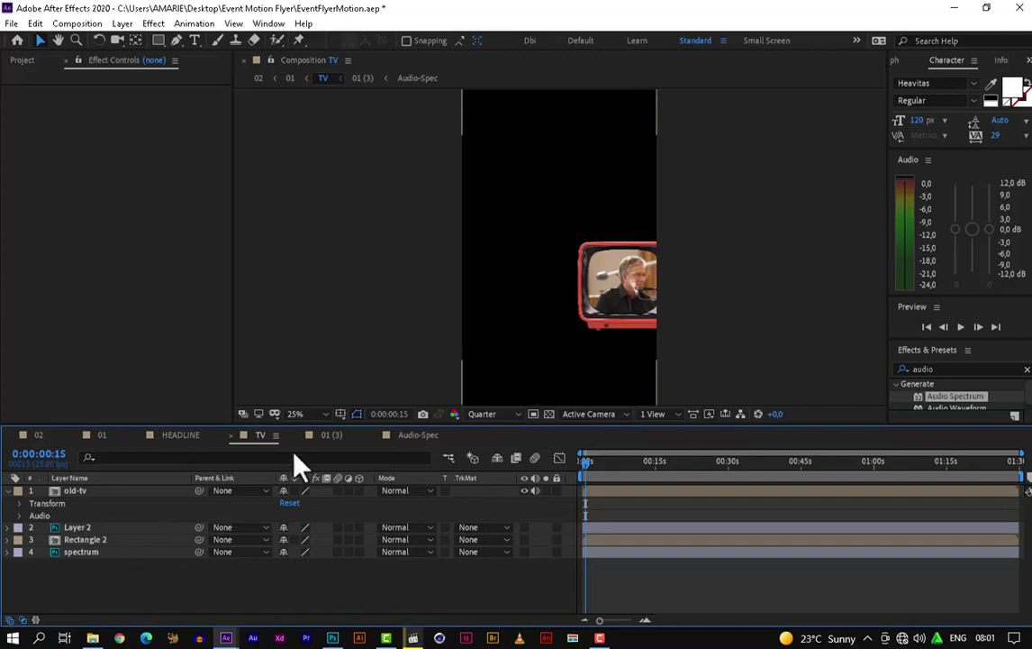
Paste the TV Shadow layer into the 01 (3) composition.
click(320, 437)
click(150, 576)
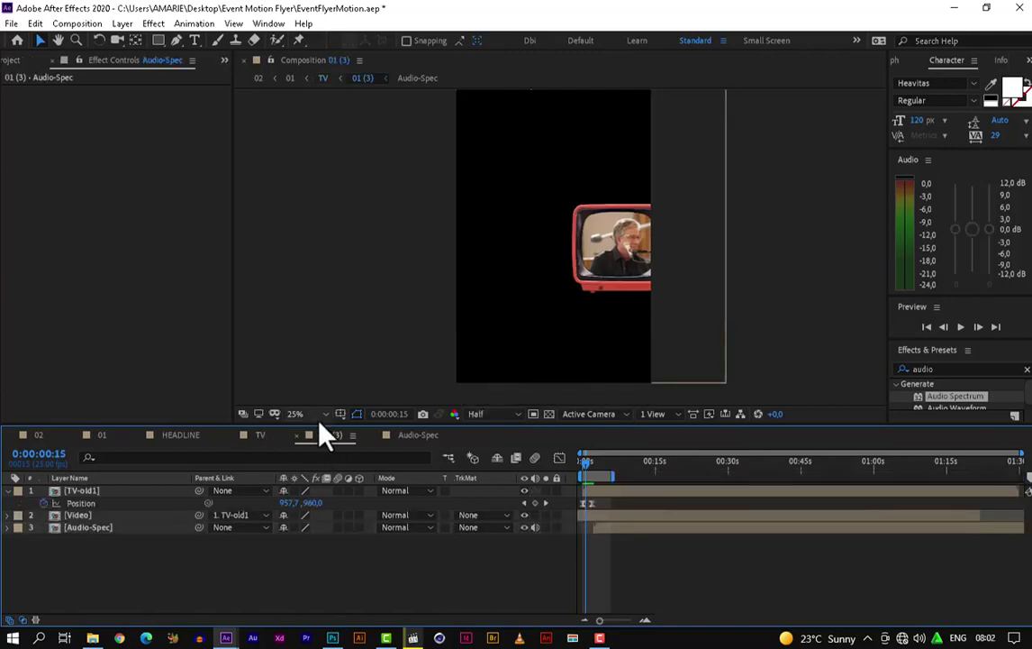
key(ctrl+v)
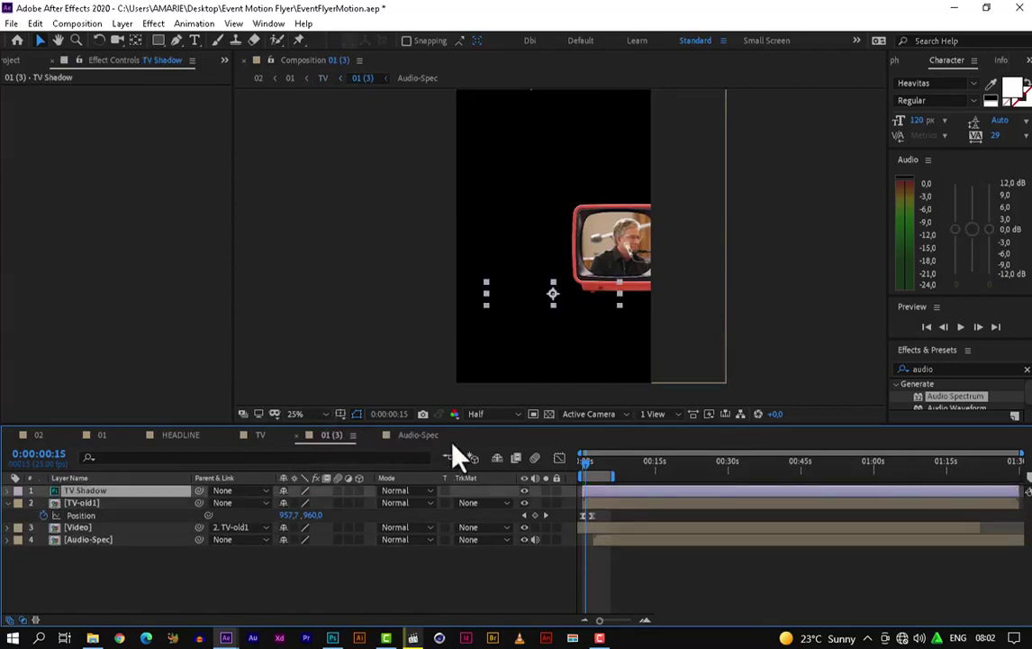
drag(590, 478, 613, 485)
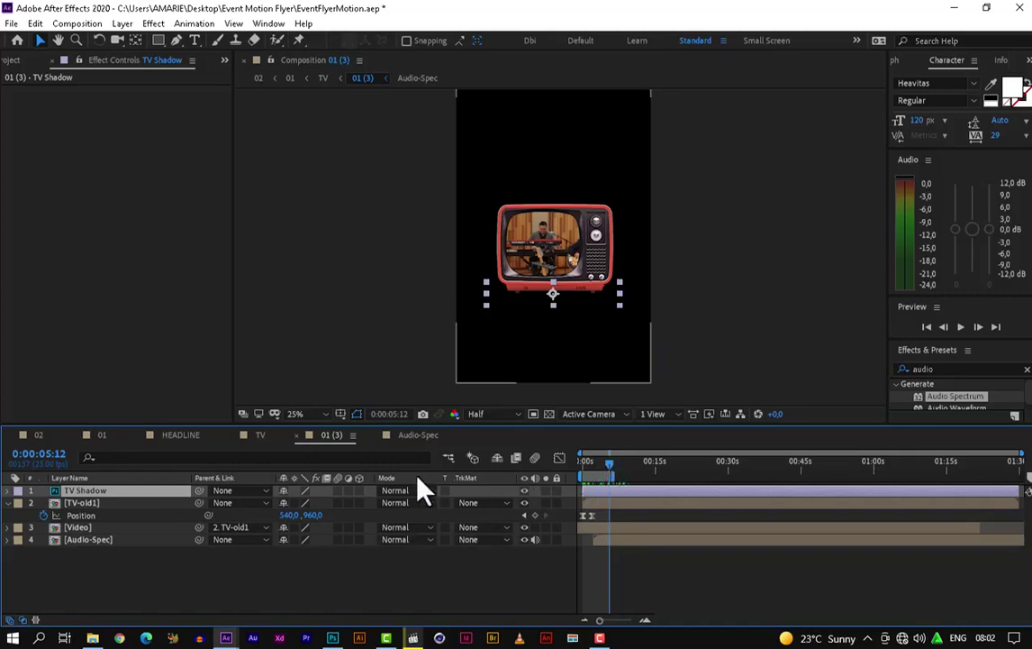
Move TV Shadow below Audio-Spec and parent it to 1. TV-old1.
drag(96, 490, 93, 554)
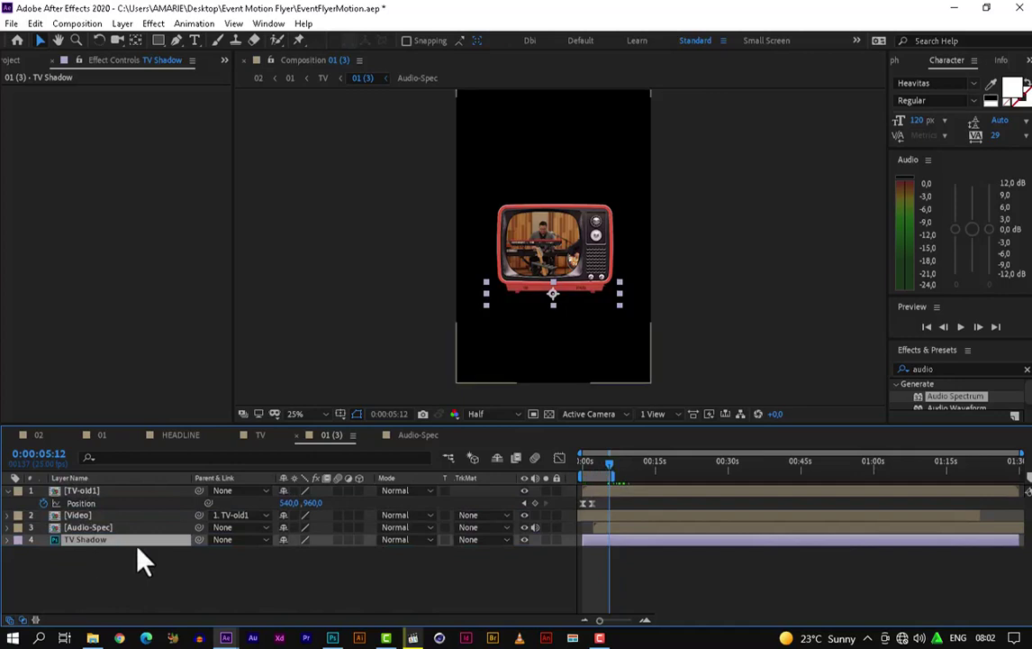
click(236, 539)
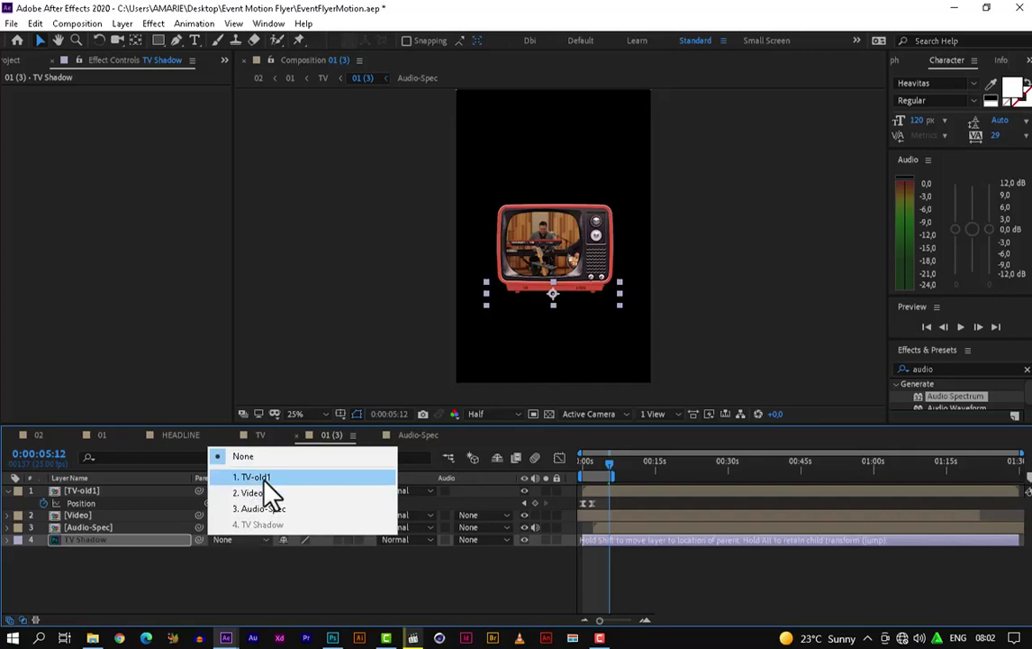
click(264, 479)
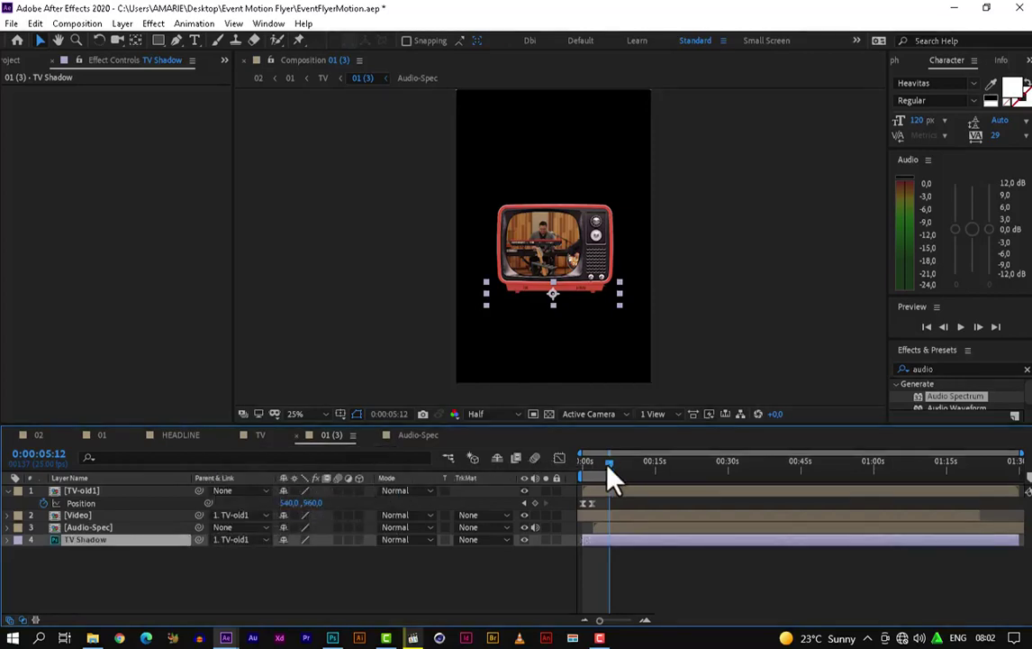
mouse_move(609, 462)
mouse_down()
mouse_move(555, 474)
mouse_move(617, 482)
mouse_up()
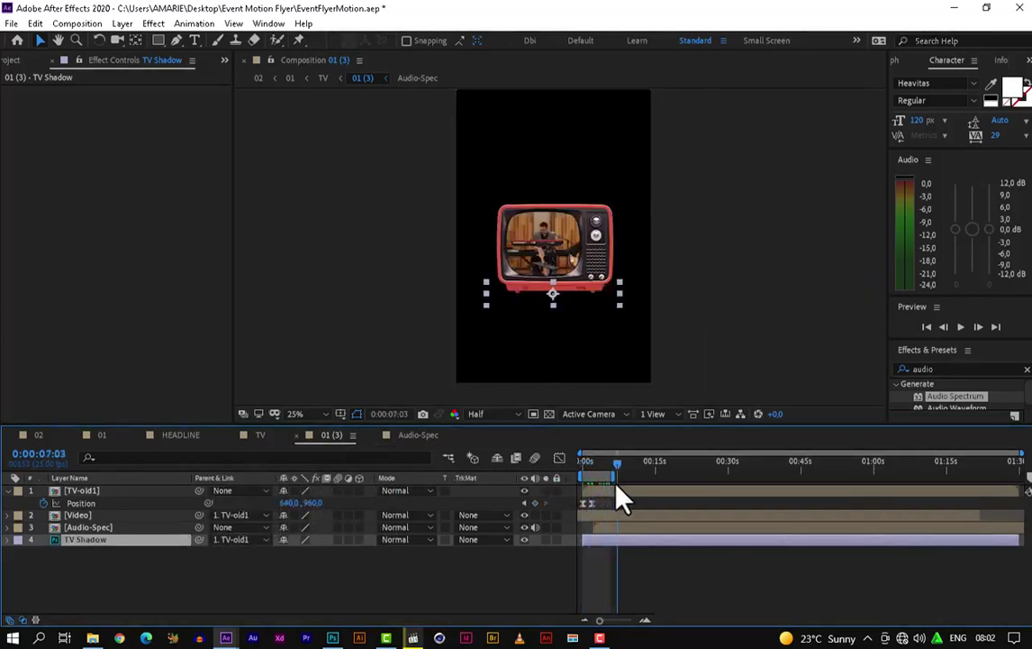
click(263, 439)
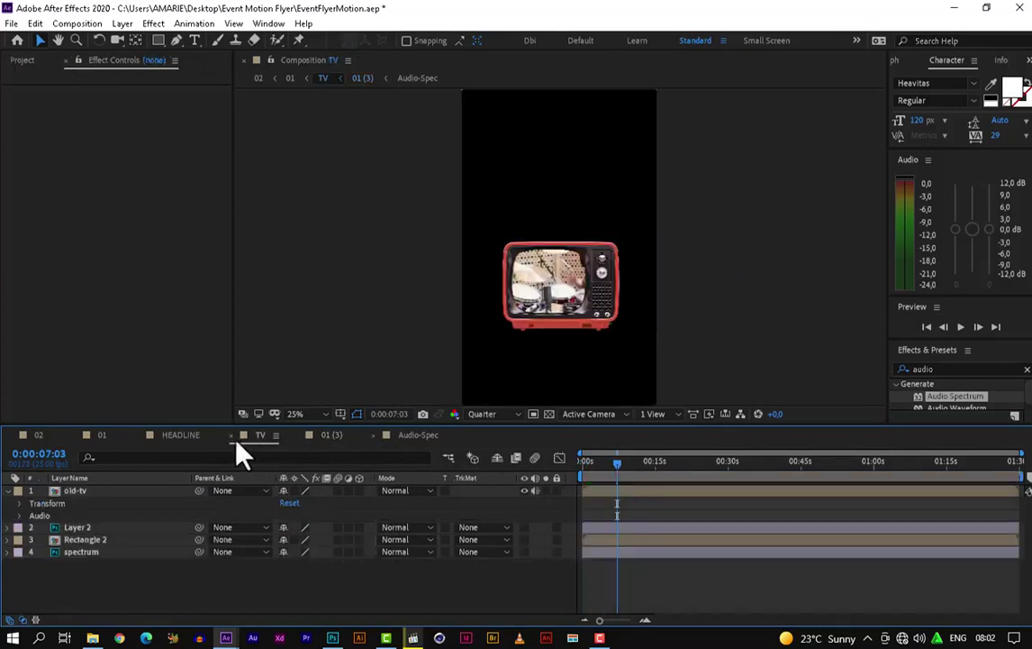
Play and scrub the 01 poster to preview the concert video inside the TV.
click(102, 435)
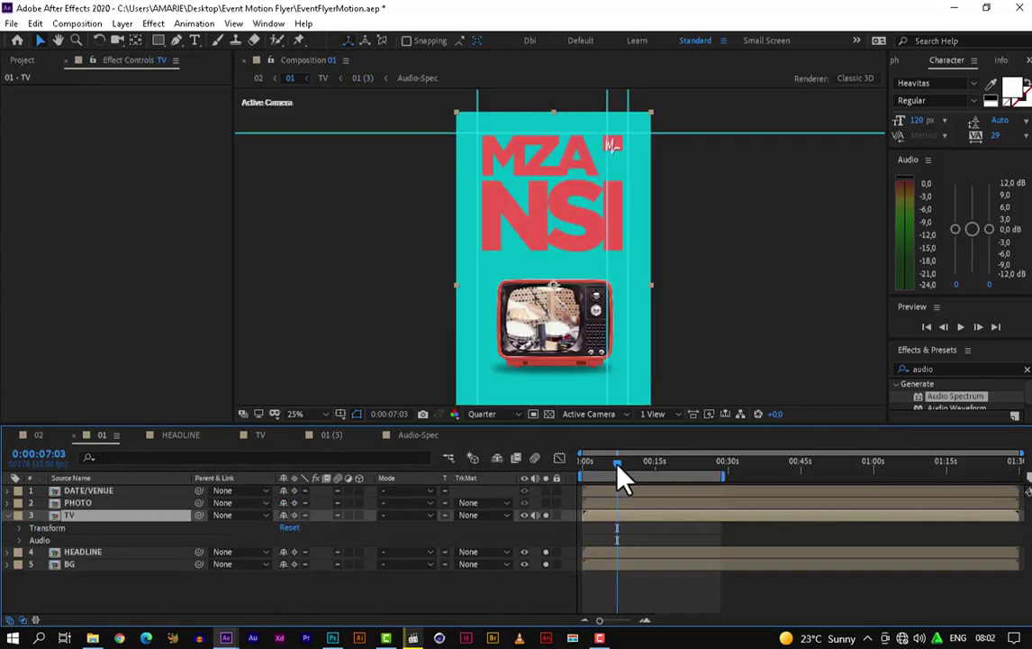
drag(617, 463, 546, 480)
key(space)
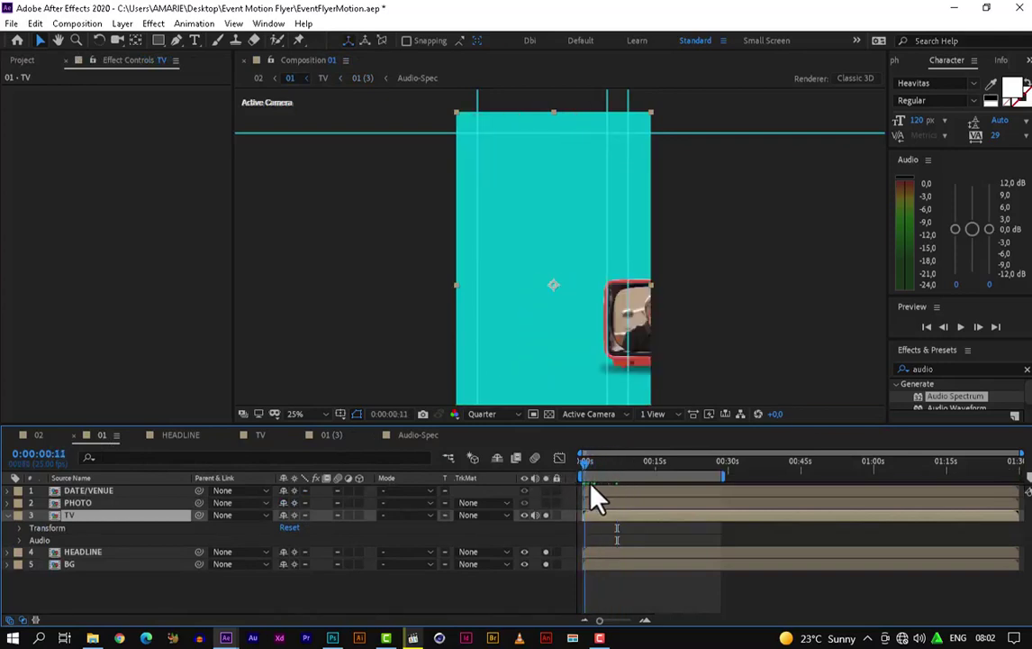
scroll(581, 363, down, 1)
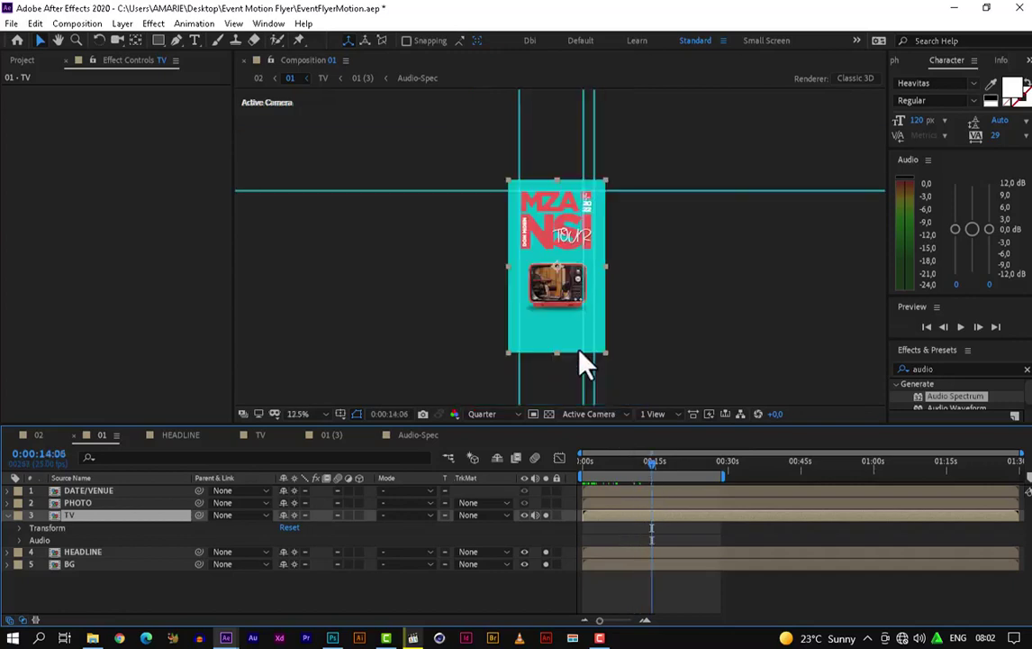
scroll(581, 362, up, 1)
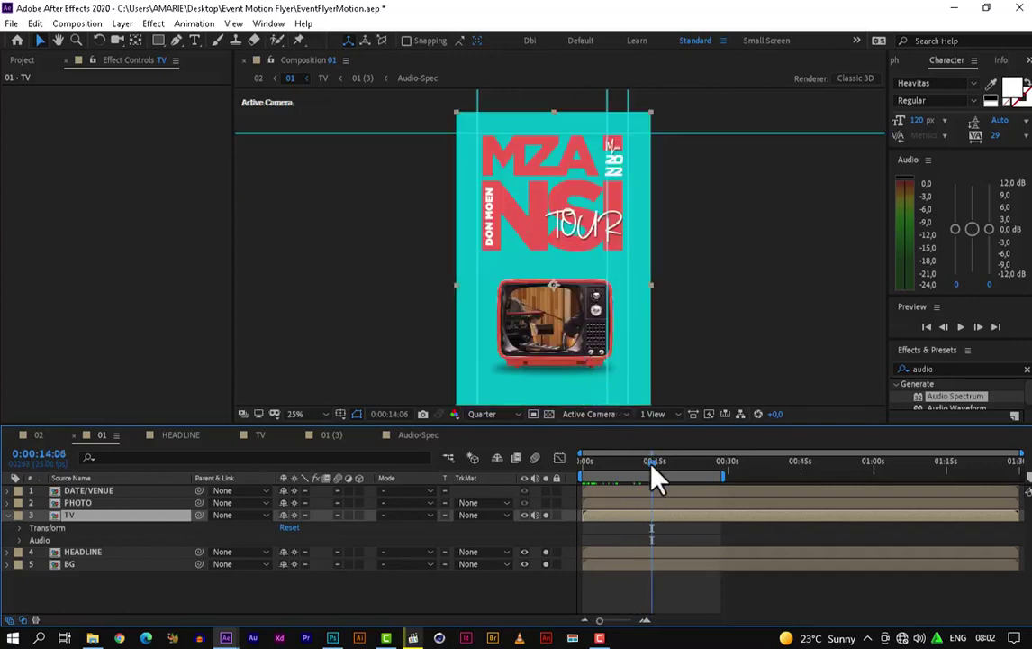
drag(653, 466, 773, 486)
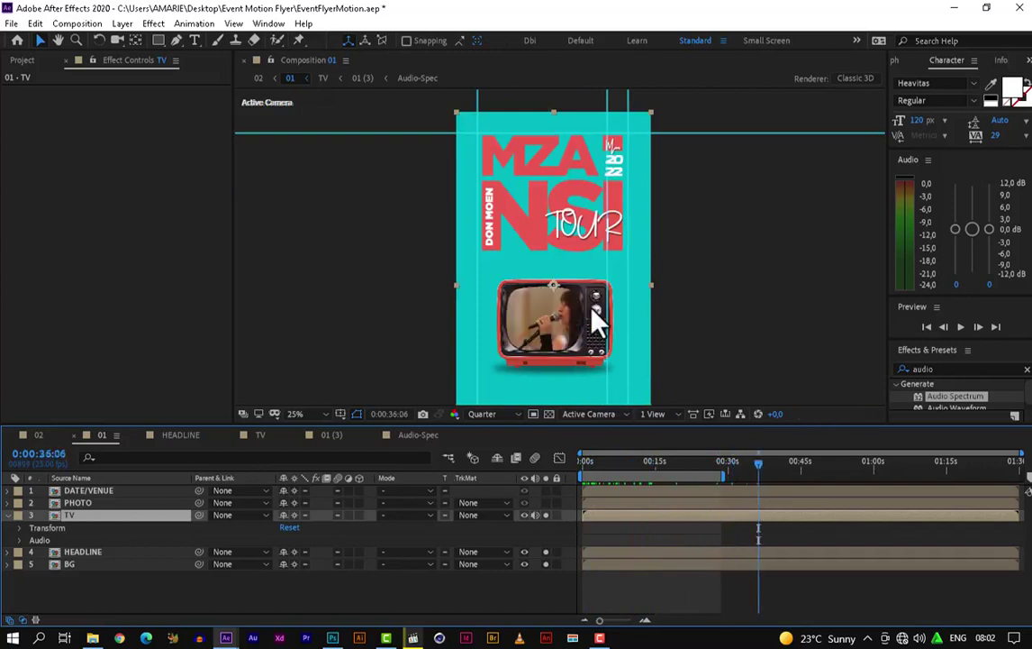
Pan the flyer view and scrub to 0:00:19:23 to inspect the TV and its shadow.
key(h)
drag(581, 295, 584, 245)
key(v)
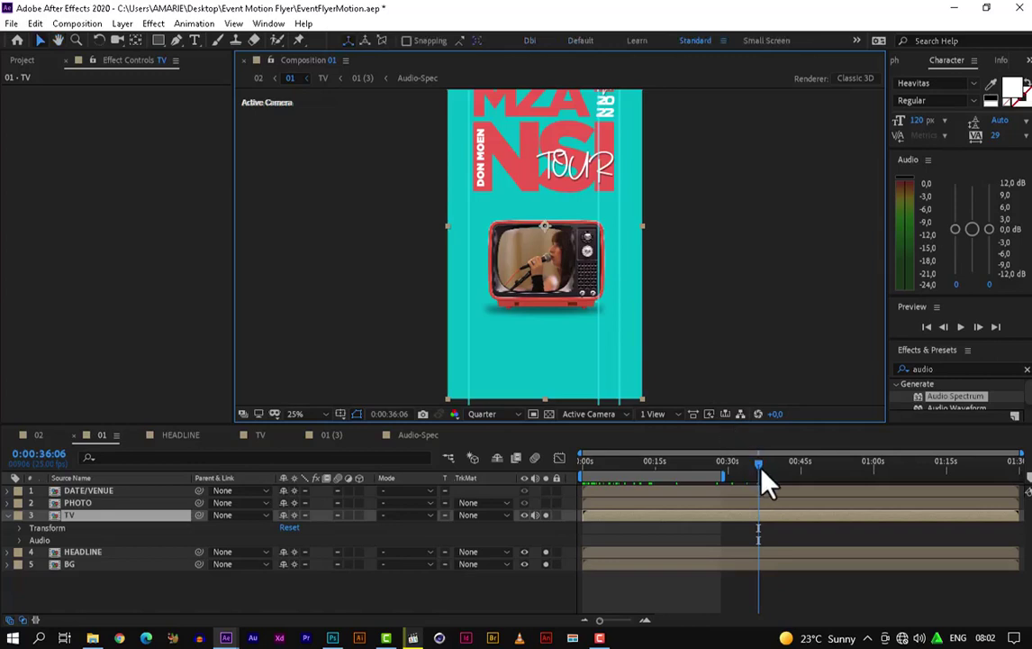
drag(760, 463, 621, 467)
drag(562, 484, 680, 478)
key(h)
mouse_move(602, 333)
mouse_down()
mouse_move(590, 328)
mouse_move(595, 342)
mouse_up()
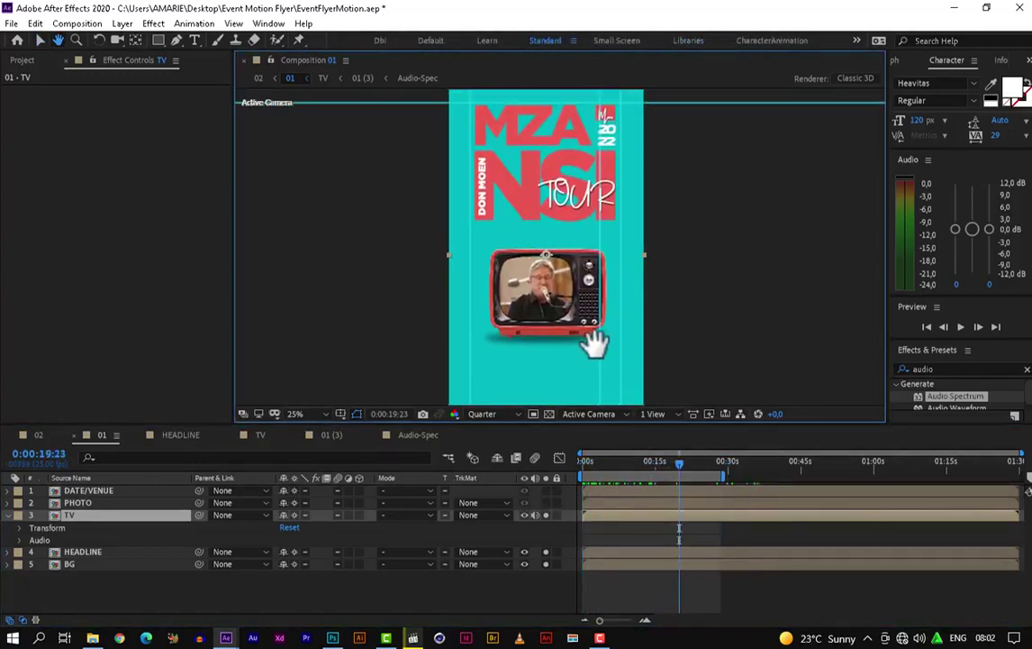
key(v)
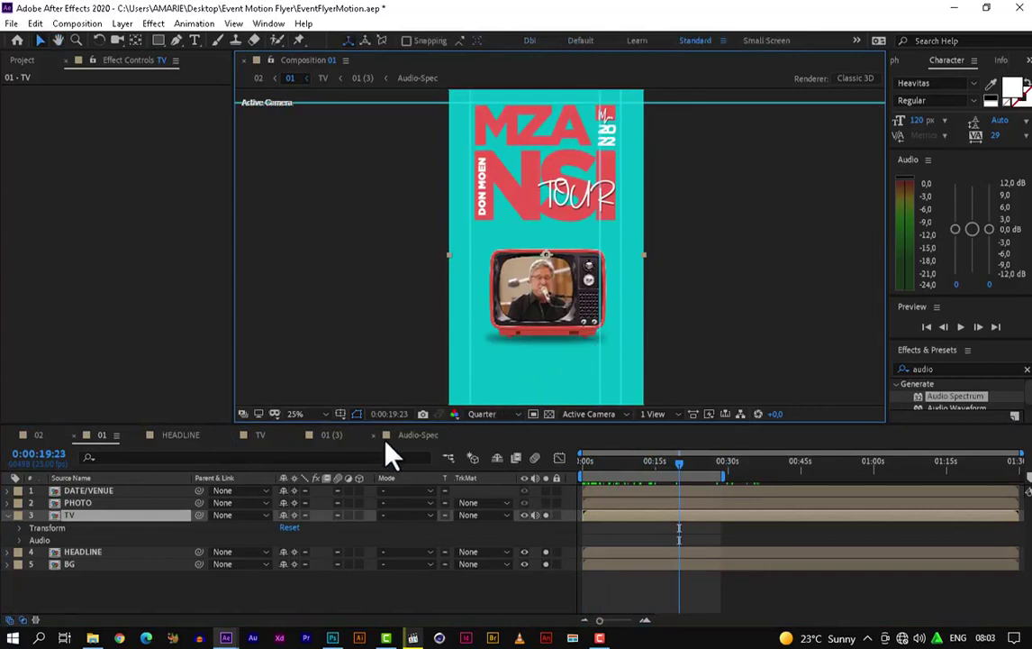
click(342, 438)
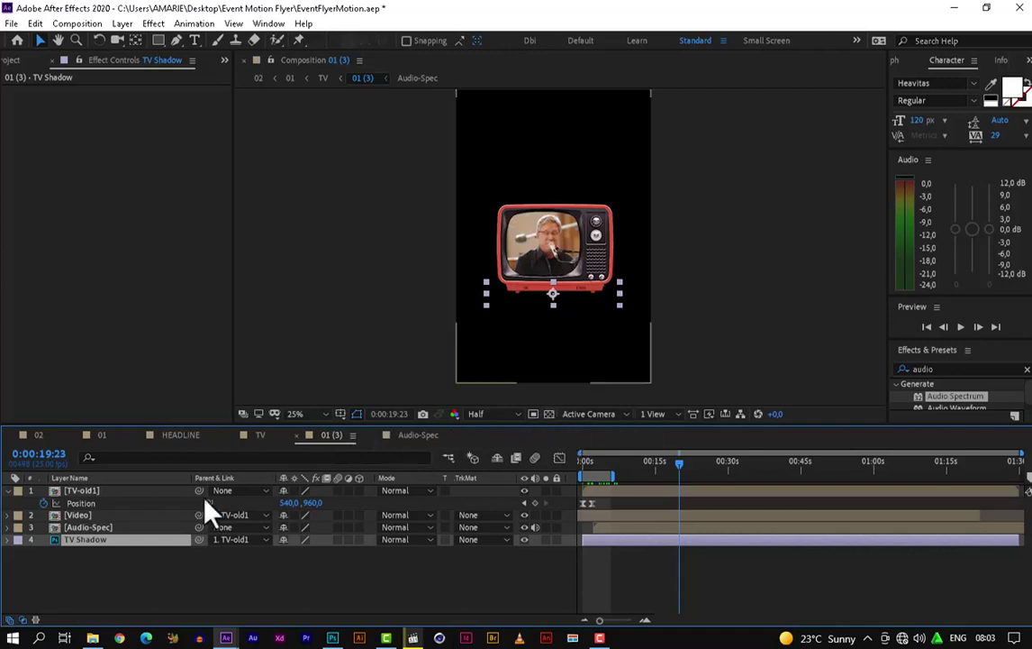
Inside the Audio-Spec composition, turn the video layer's eye back on to show the waveform.
click(91, 528)
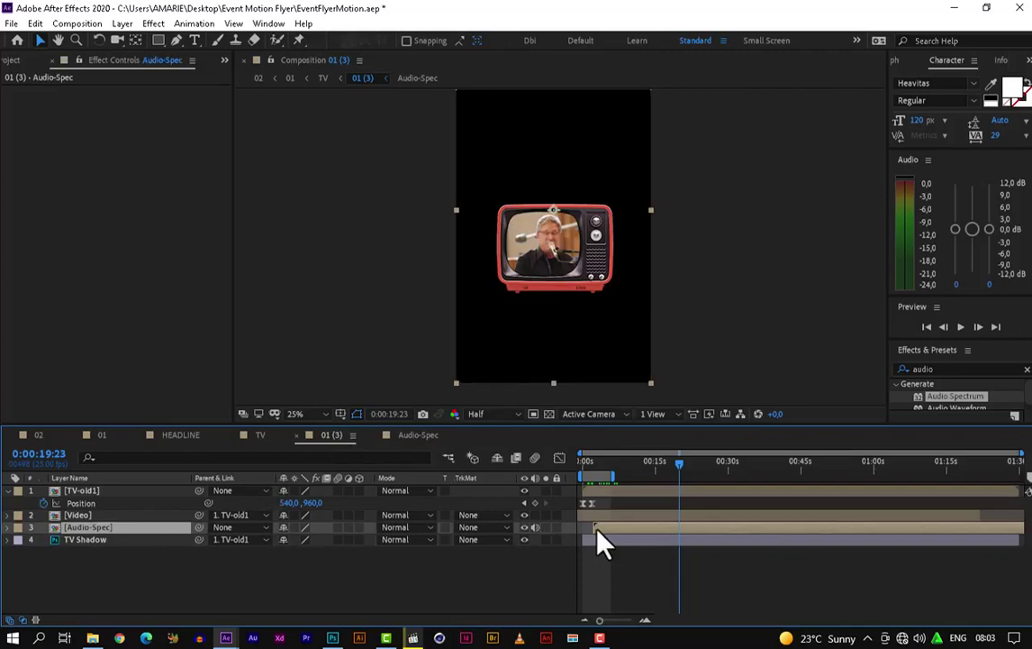
click(417, 436)
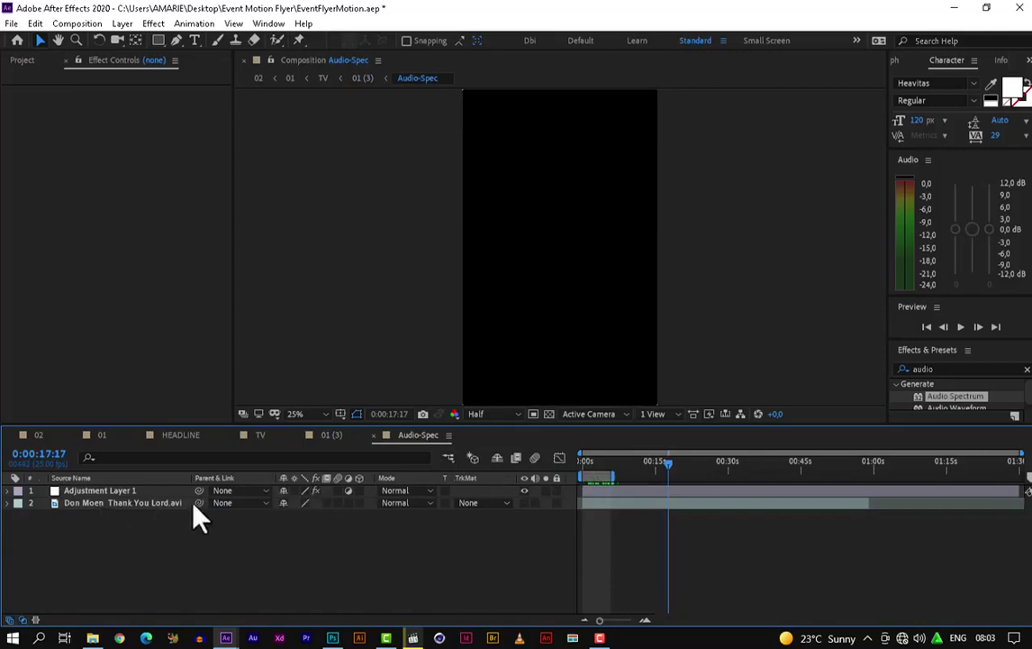
click(524, 503)
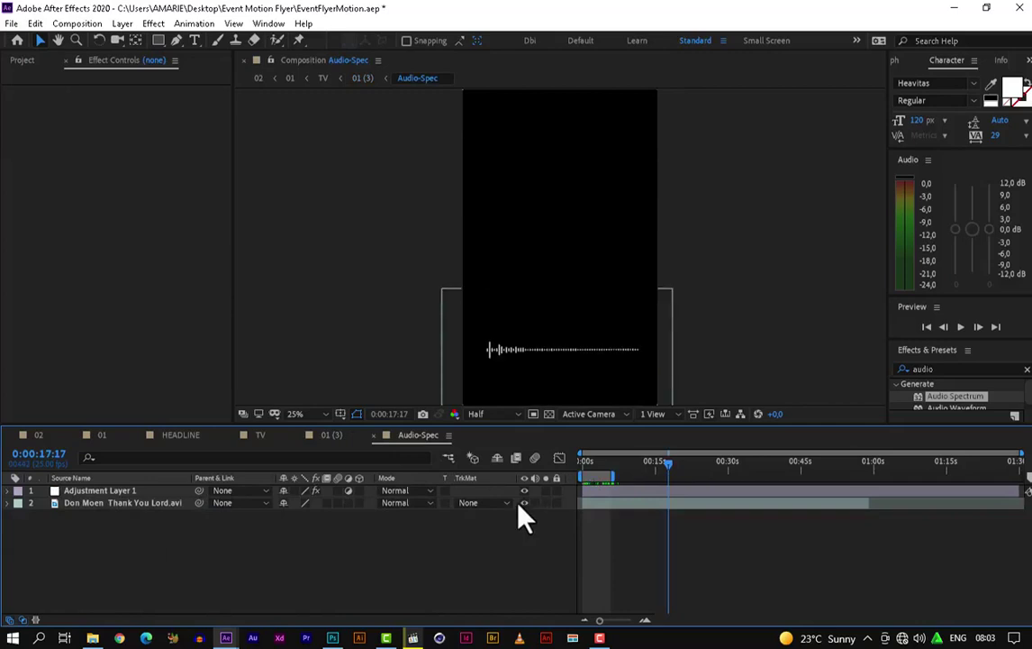
click(102, 437)
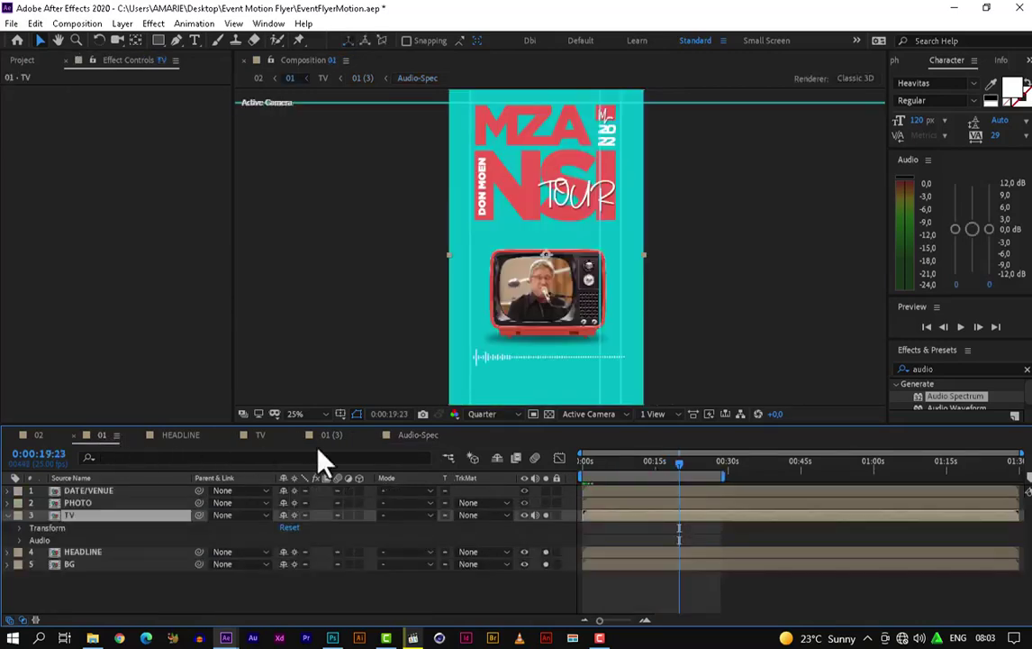
Rewind the 01 flyer composition and compare it with 01.psd in Photoshop.
drag(674, 465, 649, 496)
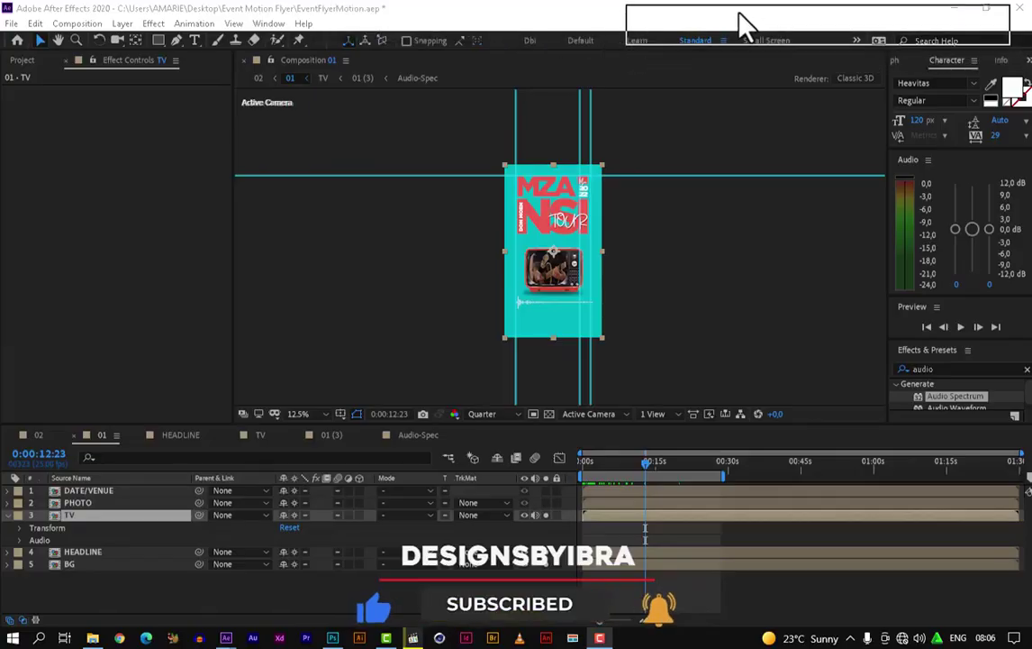
scroll(581, 238, up, 4)
scroll(581, 238, down, 2)
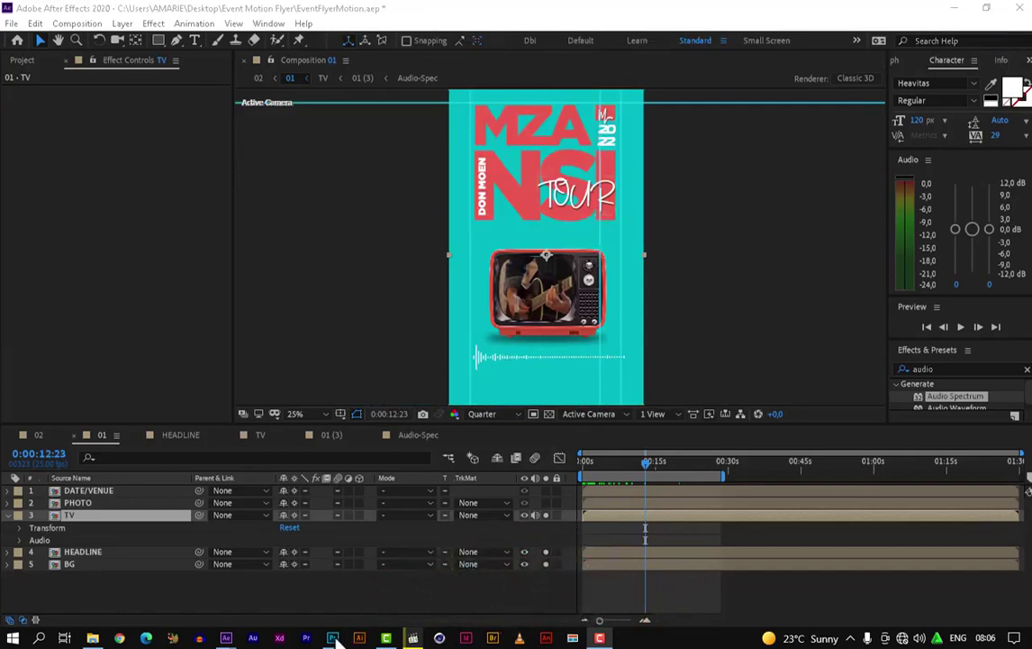
mouse_move(335, 640)
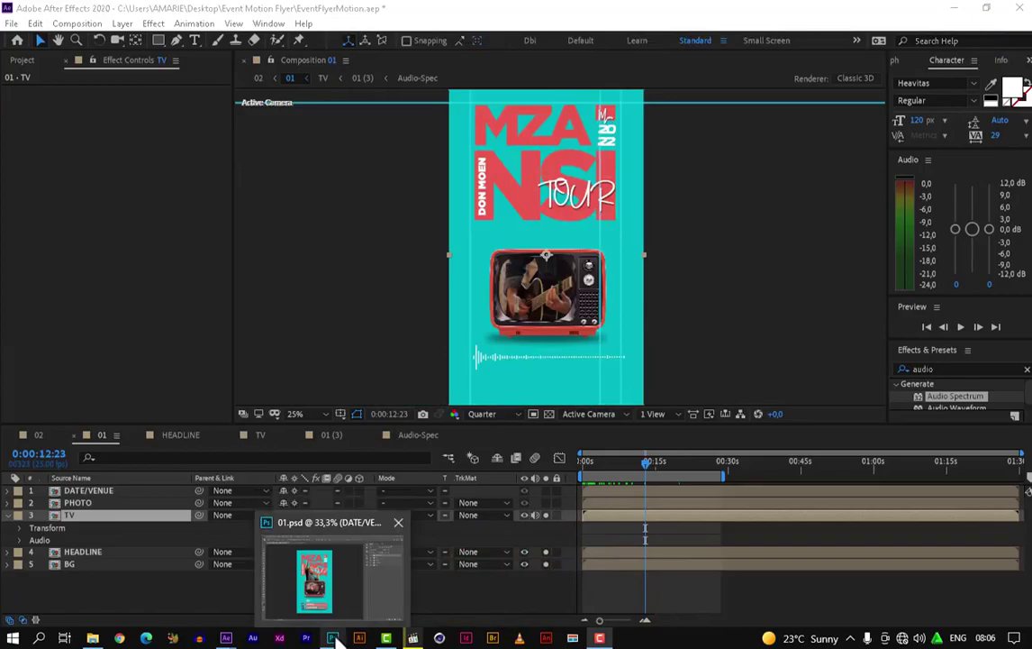
click(330, 581)
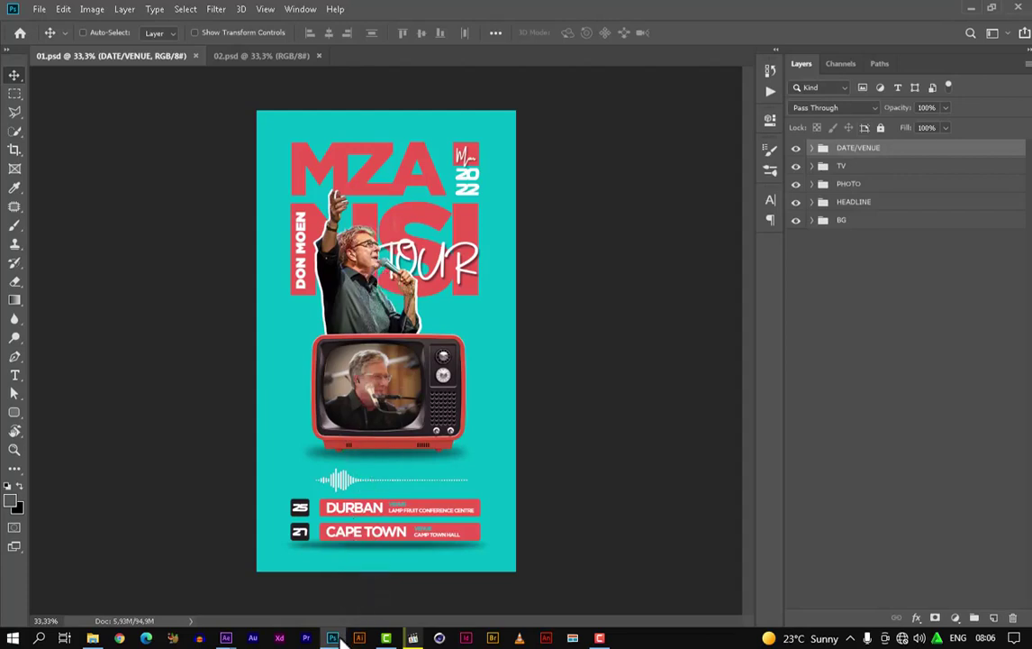
Leave the 01.psd flyer in Photoshop and return to the After Effects project.
mouse_move(228, 640)
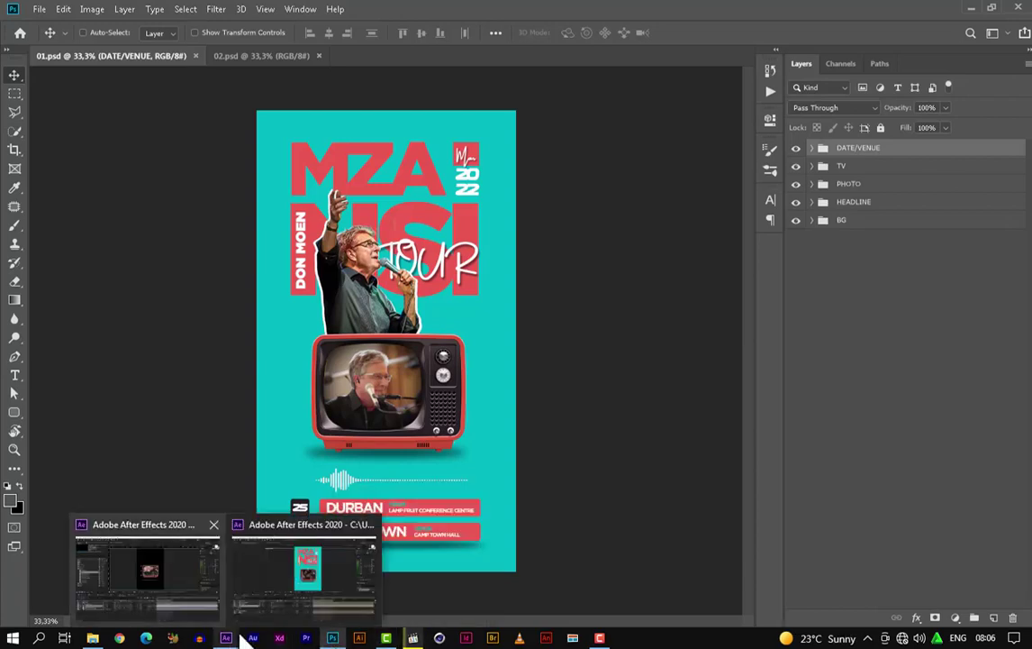
click(301, 590)
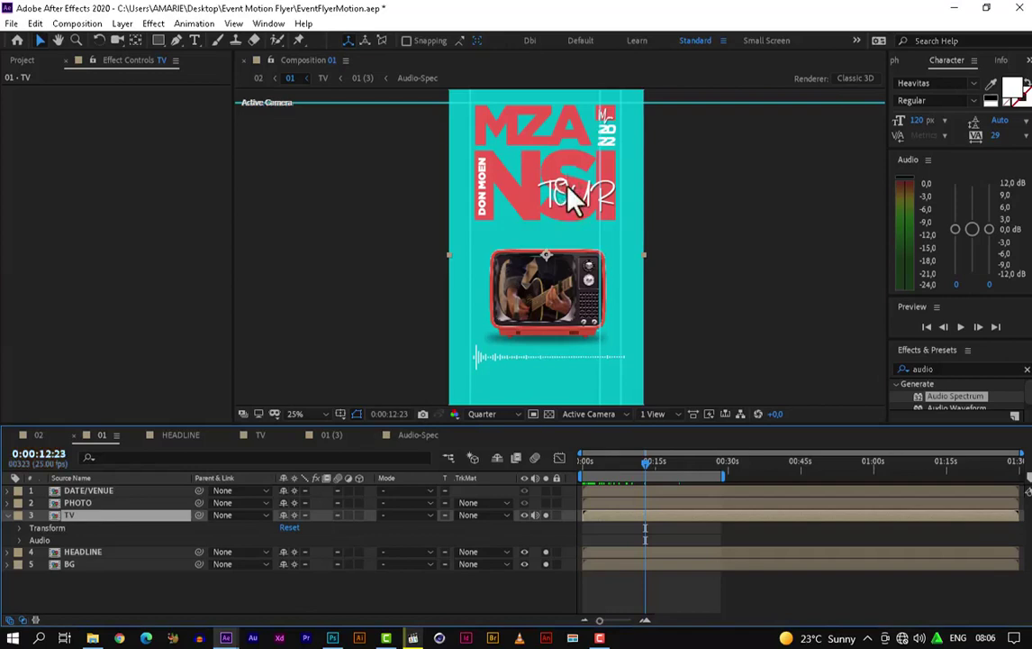
Select the PHOTO layer and set the viewer's preview resolution to Half.
click(78, 503)
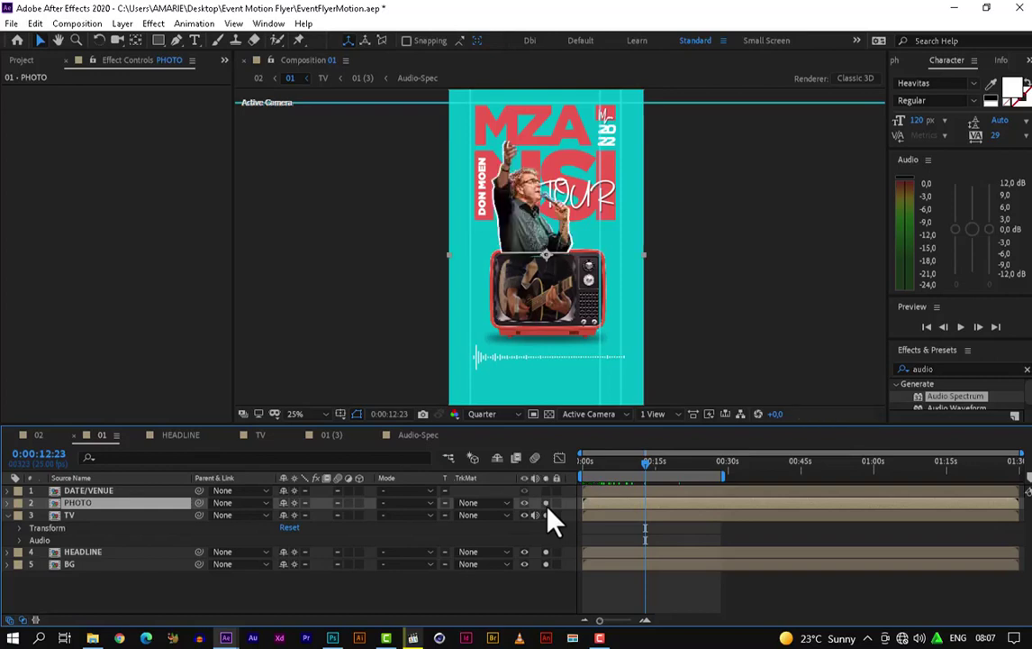
key(period)
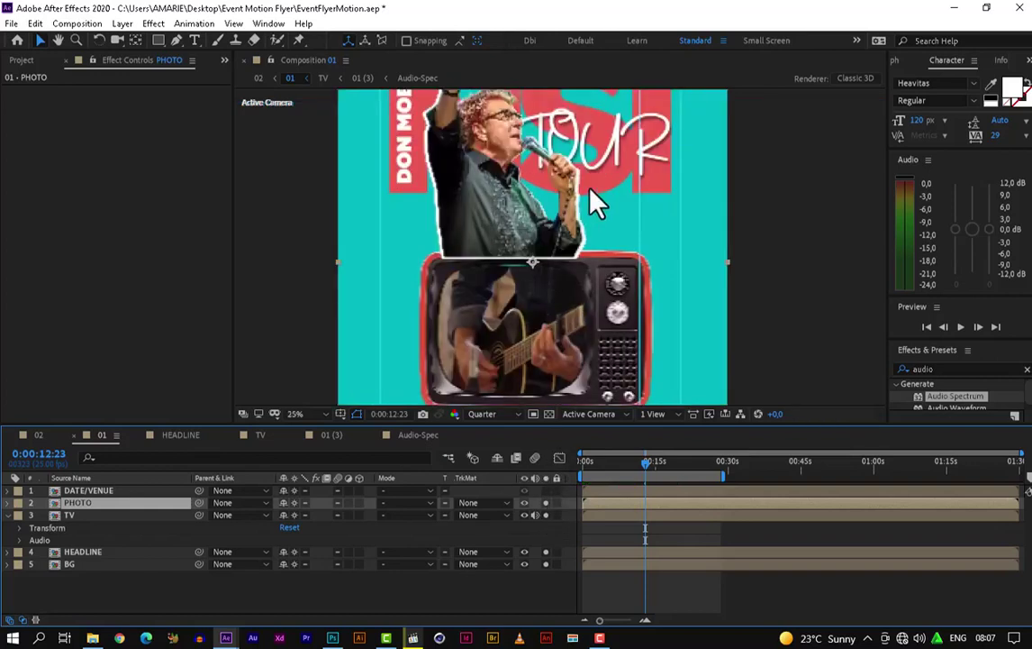
key(comma)
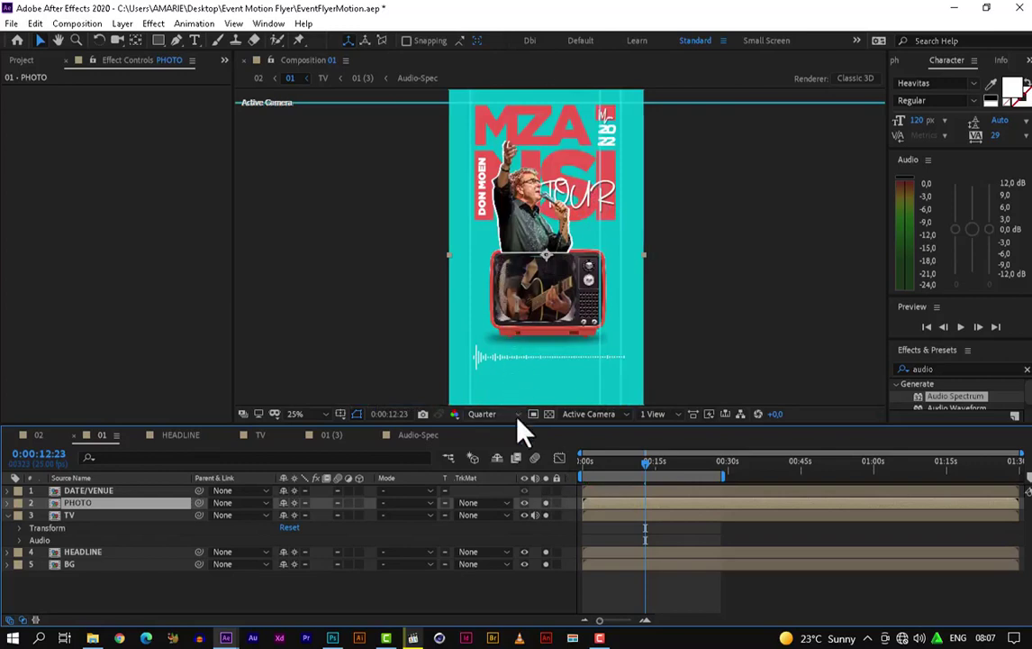
click(493, 415)
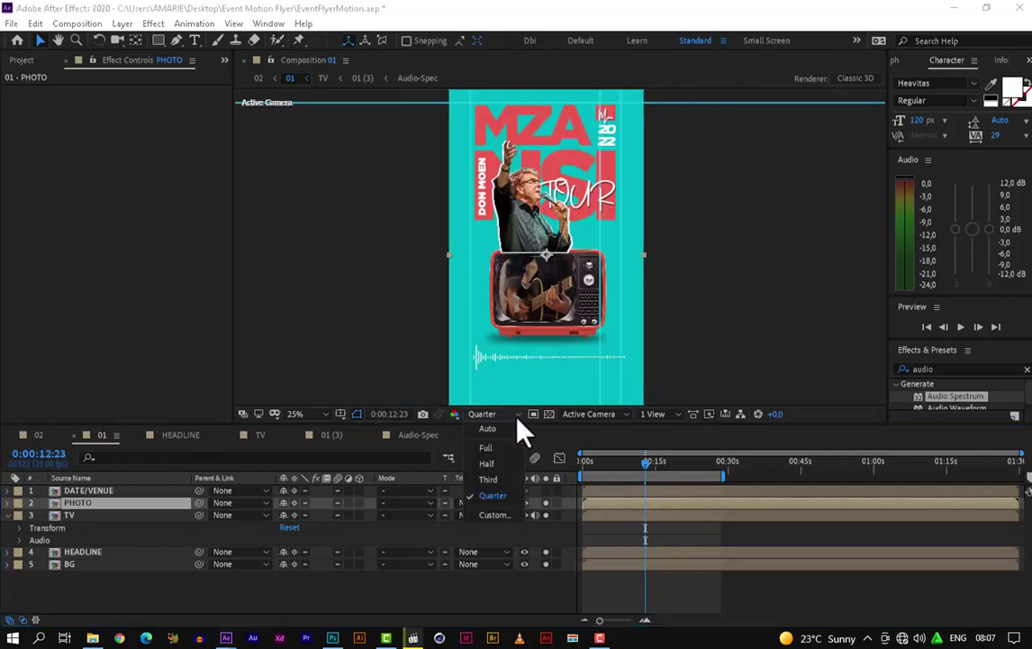
click(505, 463)
scroll(460, 397, up, 2)
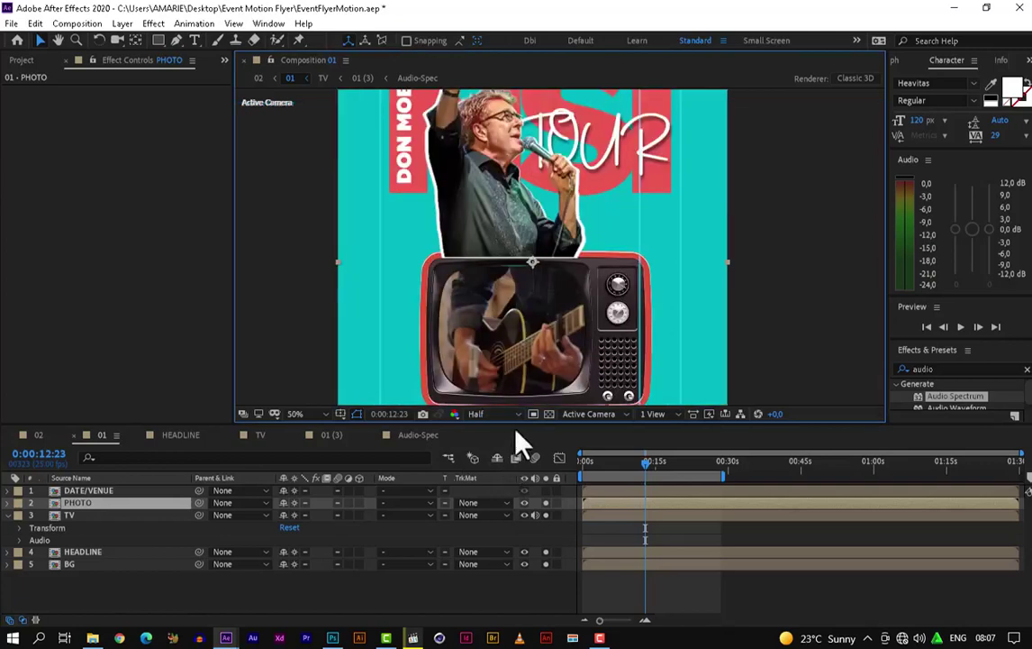
drag(594, 231, 537, 143)
key(v)
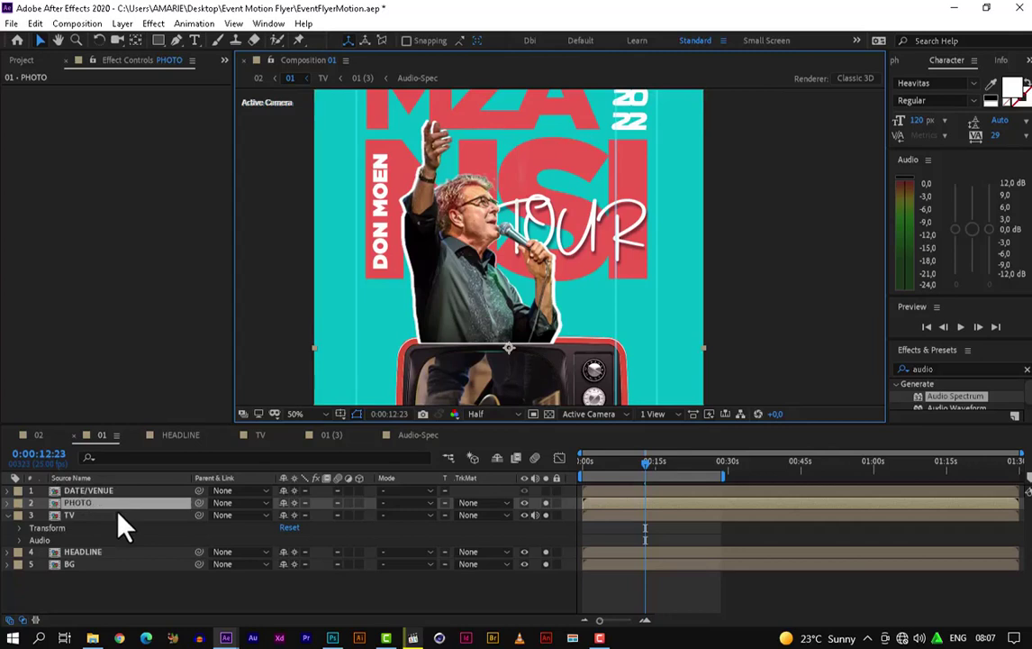
Collapse the TV layer and move PHOTO below TV in the layer stack.
click(8, 515)
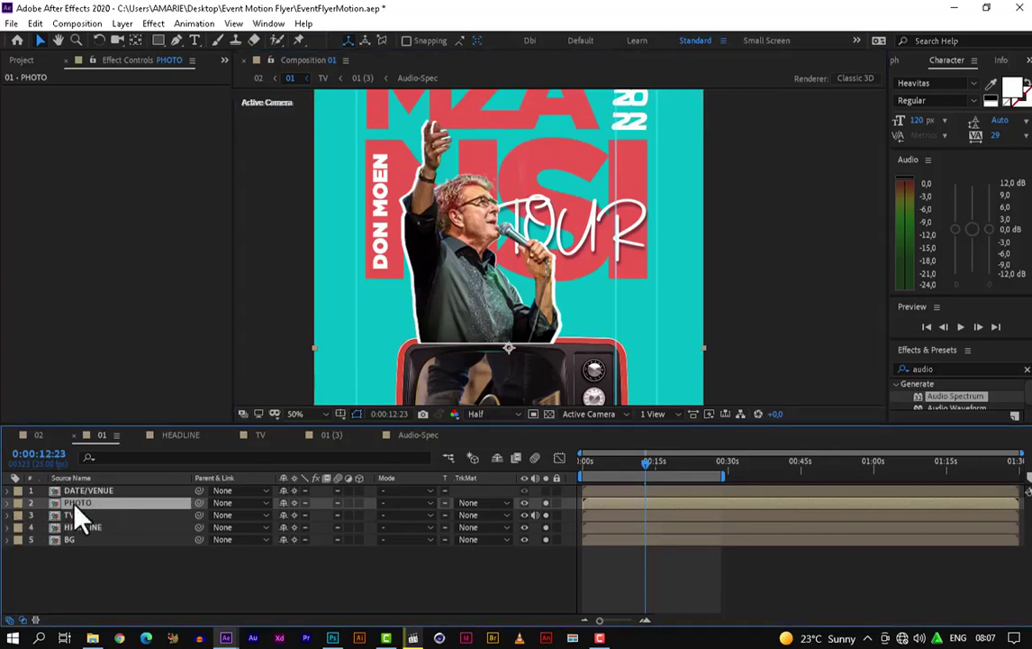
drag(73, 504, 91, 521)
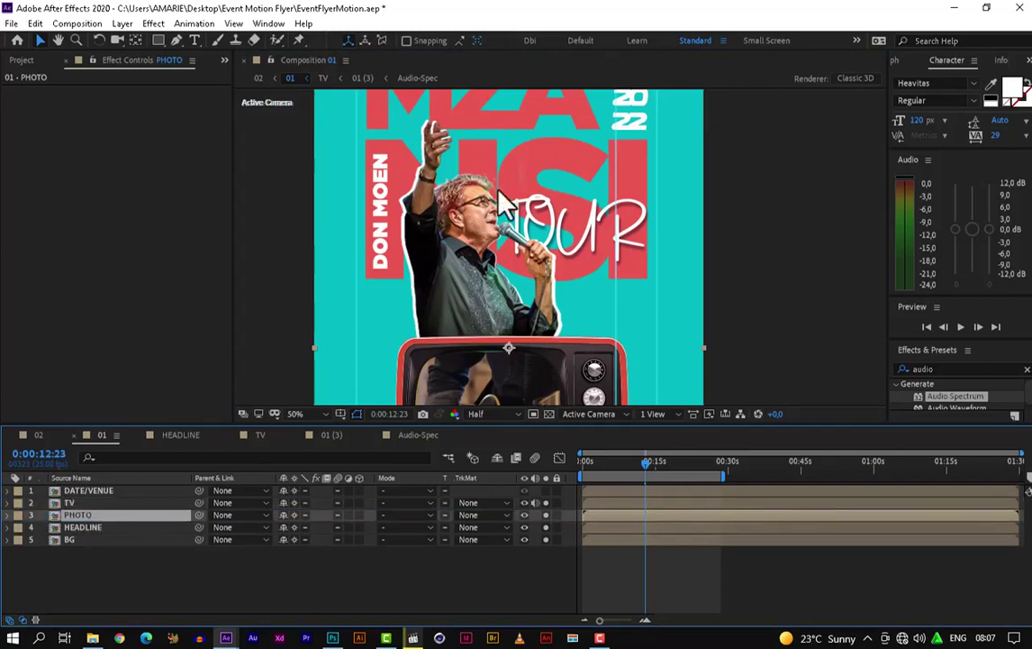
key(comma)
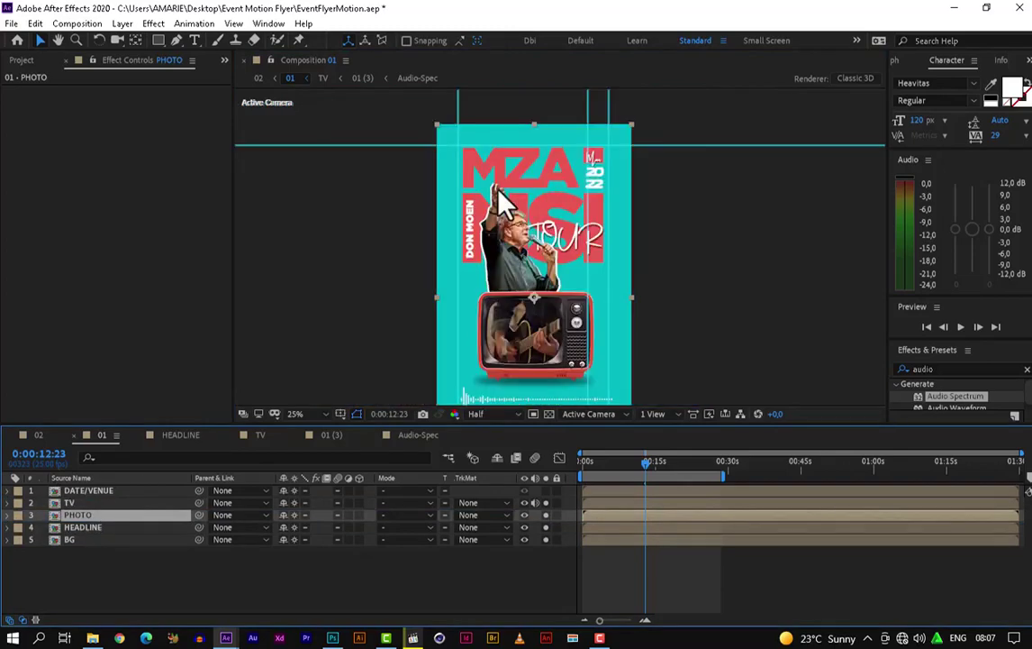
key(period)
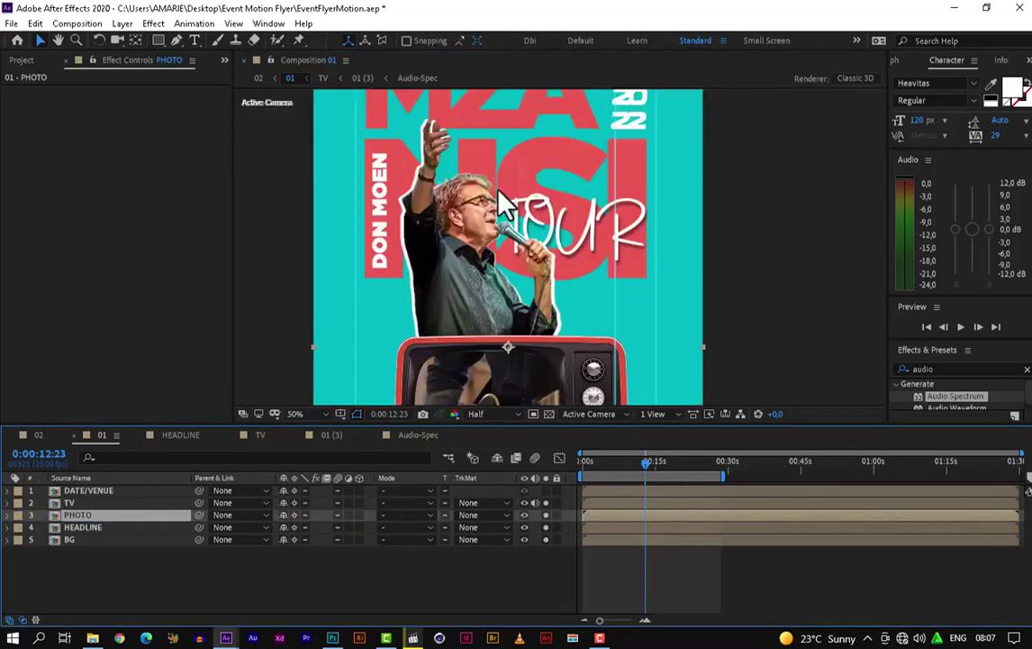
Open the PHOTO precomposition and delete the old D-Moen outlined photo layer.
double_click(87, 518)
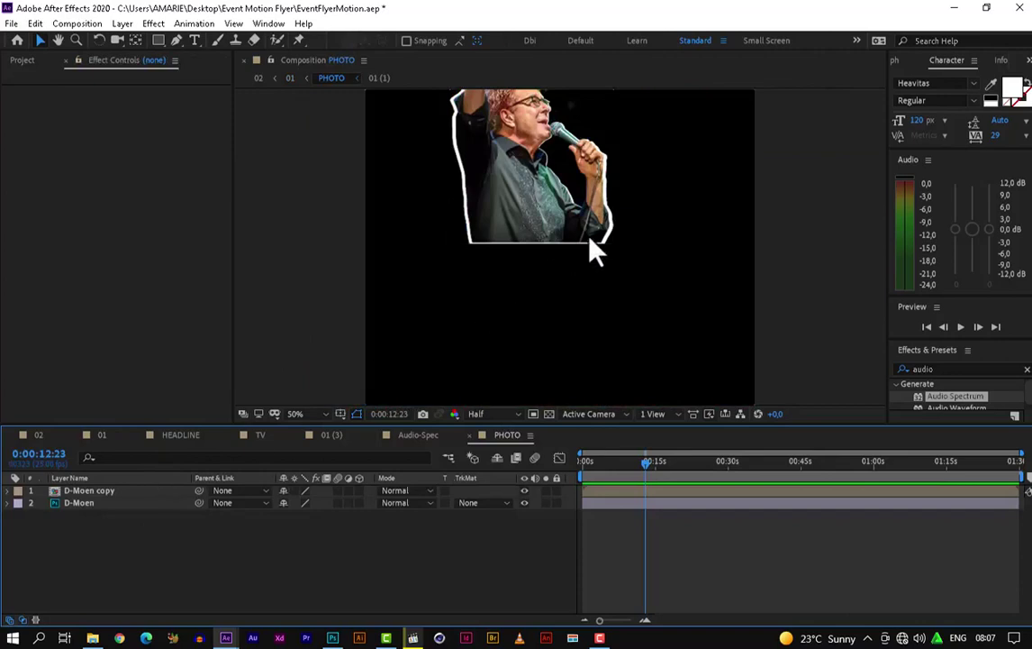
key(comma)
key(comma)
drag(546, 224, 553, 257)
key(v)
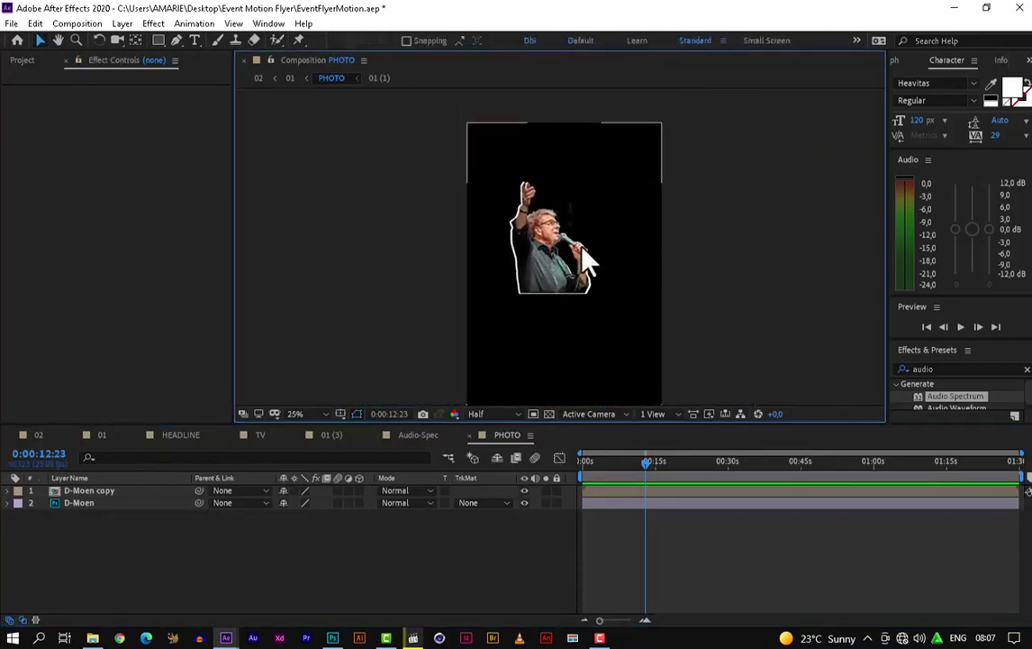
key(period)
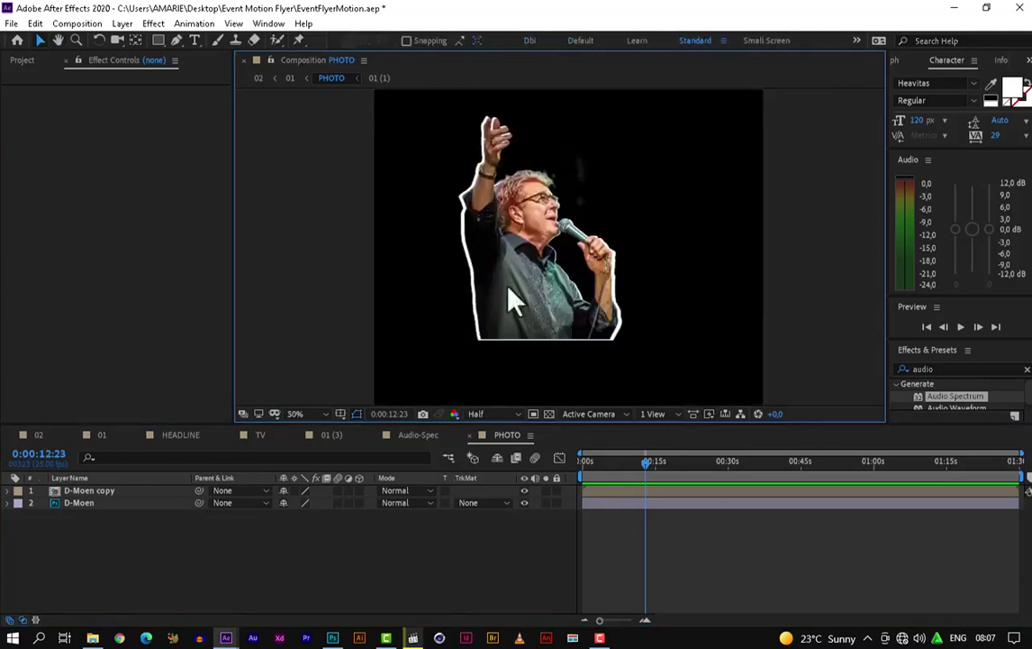
click(120, 503)
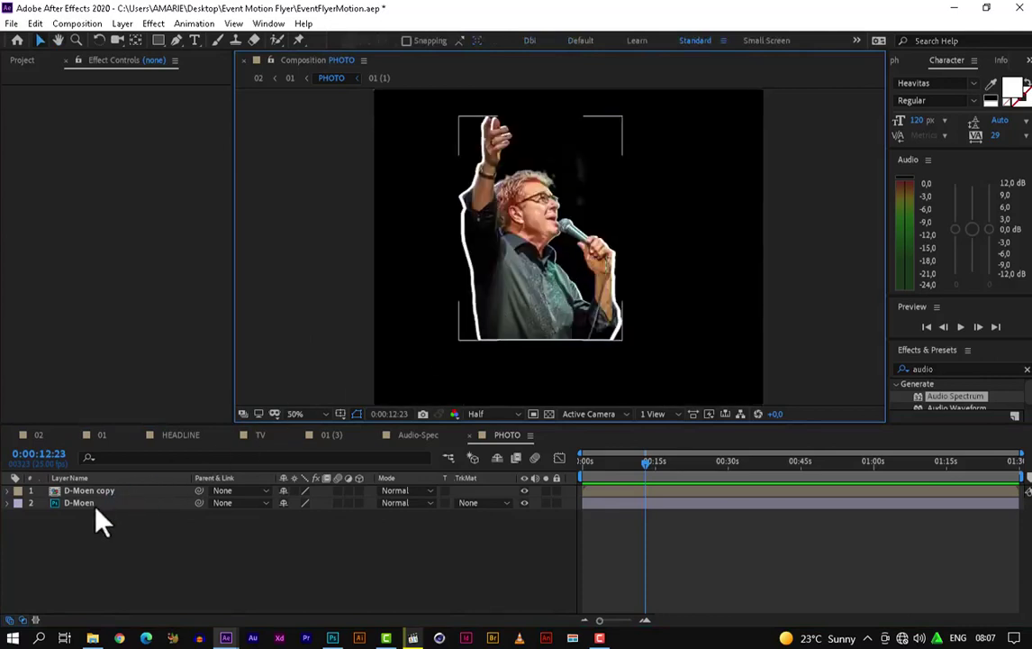
click(97, 509)
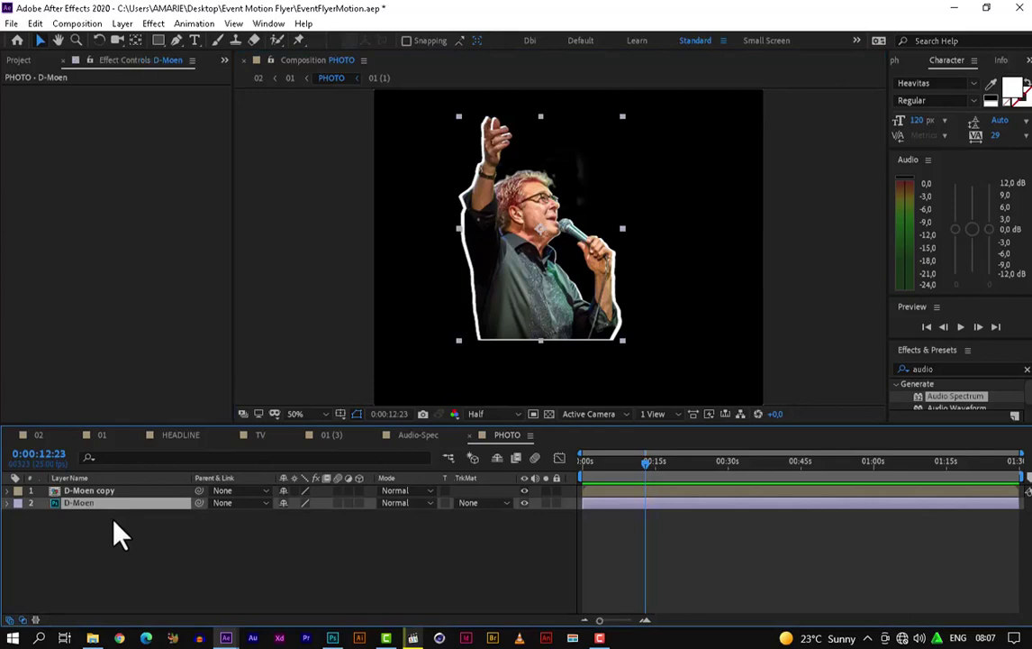
key(Delete)
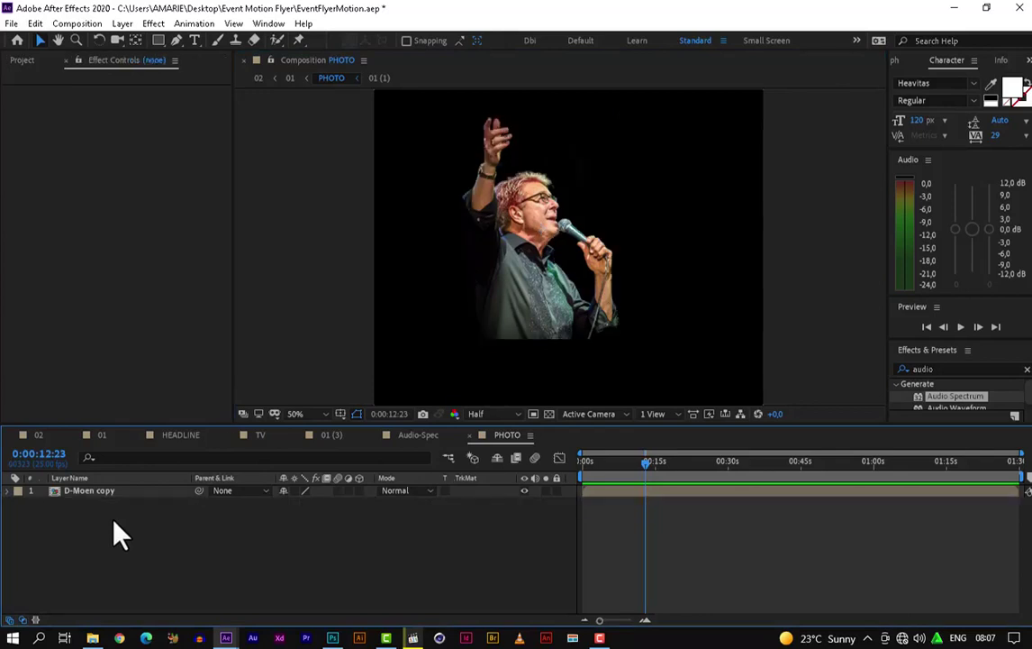
Start a Pen outline over the singer's head, then delete that first attempt.
scroll(501, 129, up, 2)
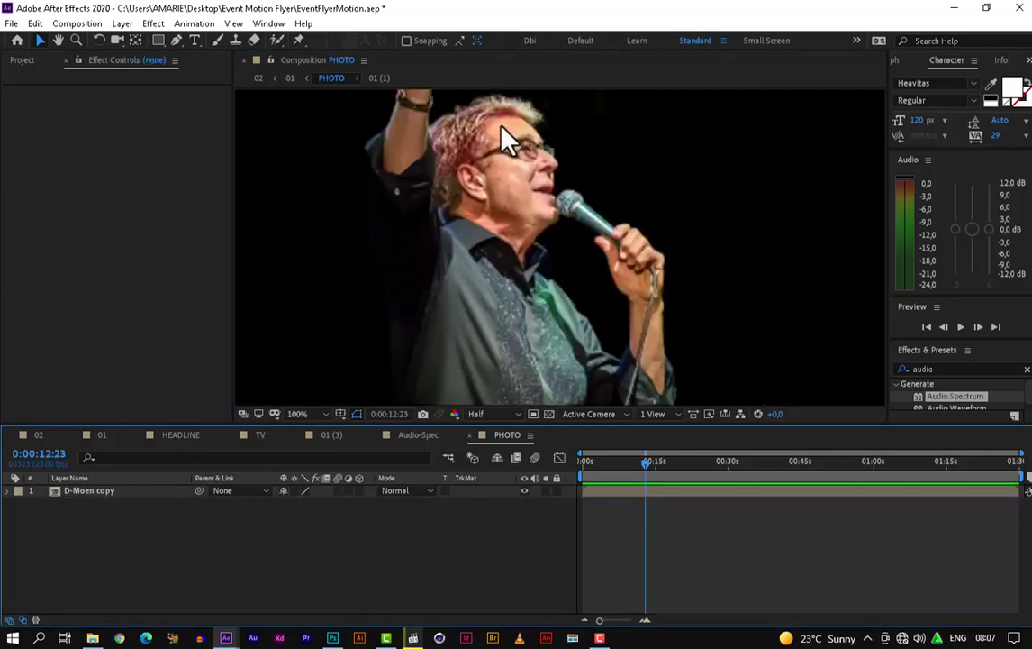
scroll(502, 128, down, 2)
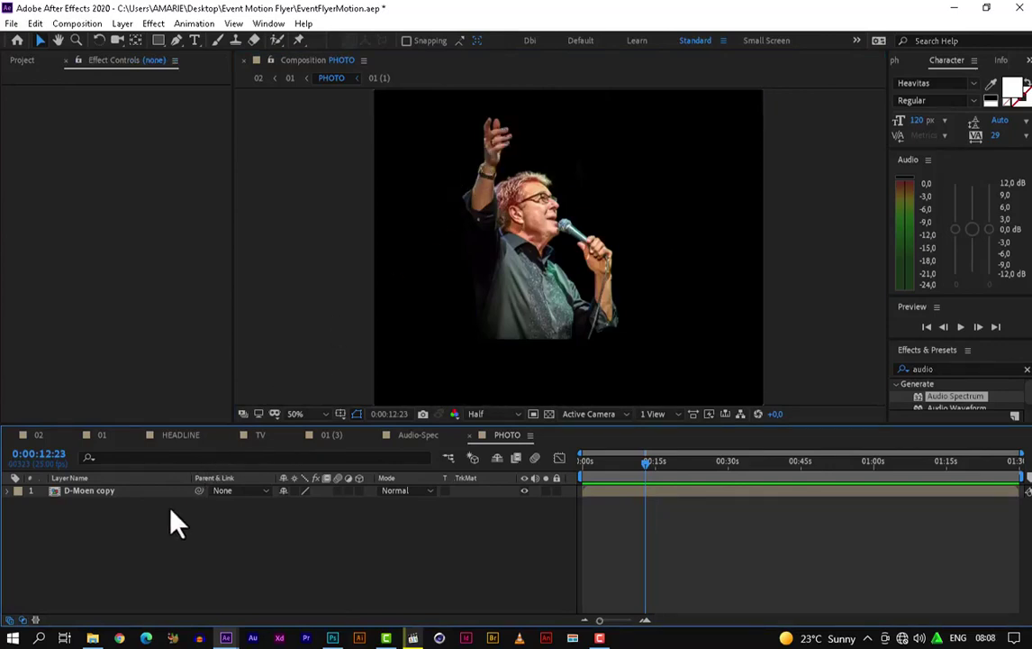
key(g)
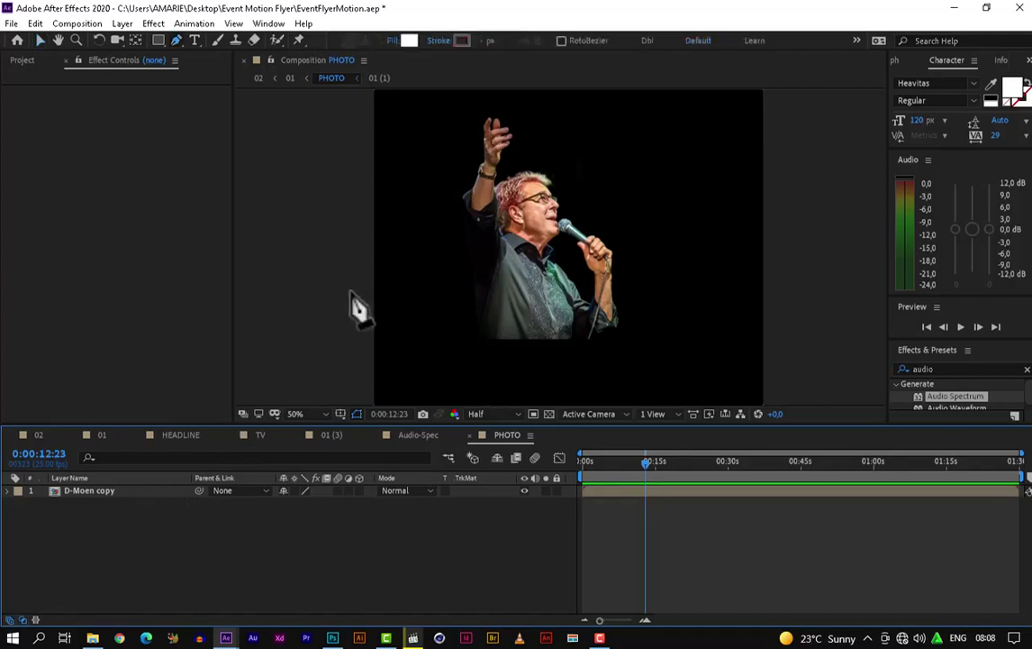
scroll(494, 135, up, 2)
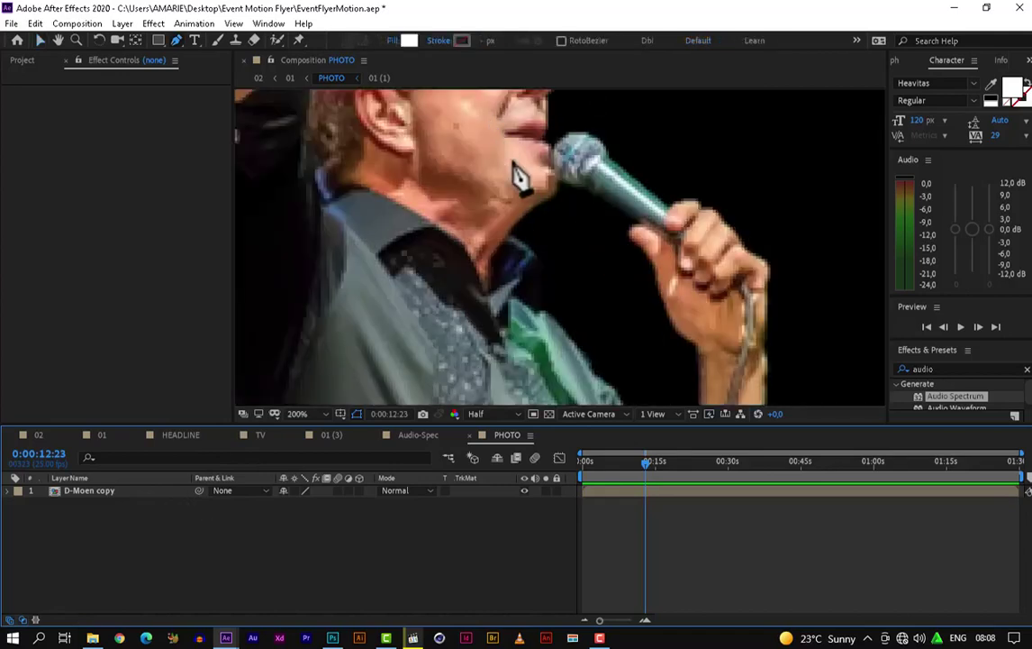
key(space)
mouse_move(518, 173)
mouse_down()
mouse_move(613, 200)
mouse_move(582, 233)
mouse_move(482, 224)
mouse_move(417, 377)
mouse_up()
click(412, 362)
click(466, 332)
drag(469, 340, 423, 300)
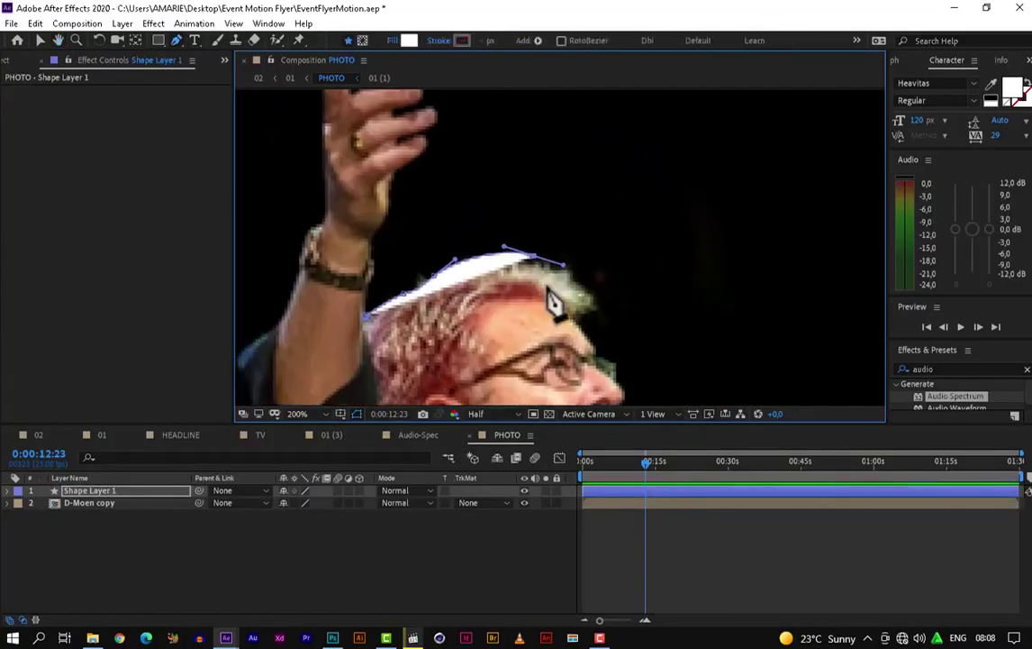
click(106, 491)
key(Delete)
Set new Pen paths to no fill and a solid white stroke.
click(394, 41)
click(445, 280)
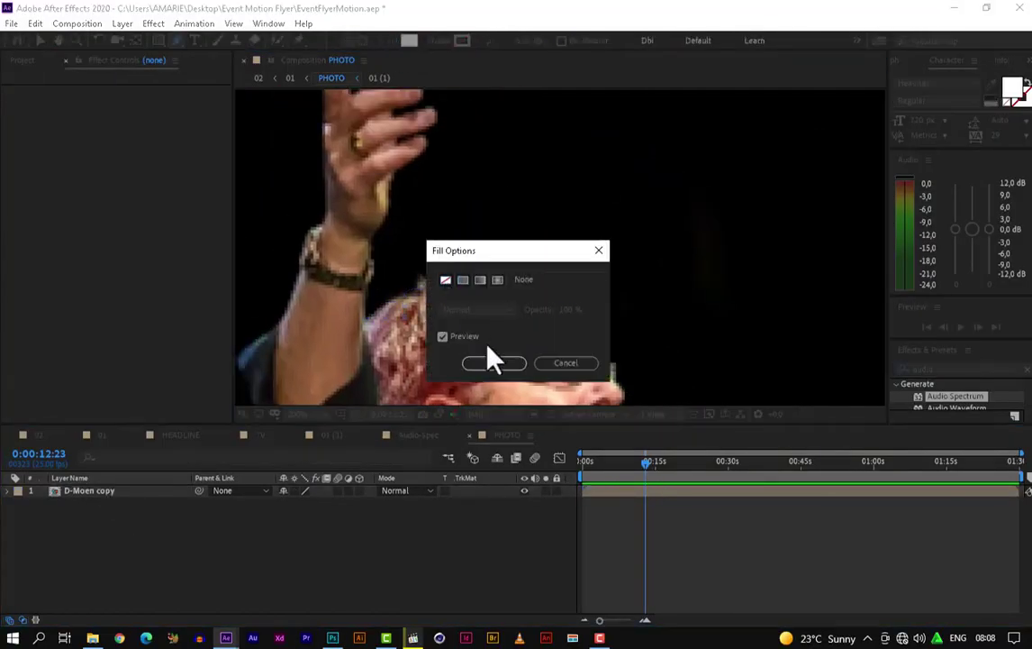
click(477, 362)
click(439, 40)
click(463, 281)
click(475, 362)
Trace the outline around the back of the head, hair, face and microphone.
click(370, 321)
click(415, 289)
click(492, 255)
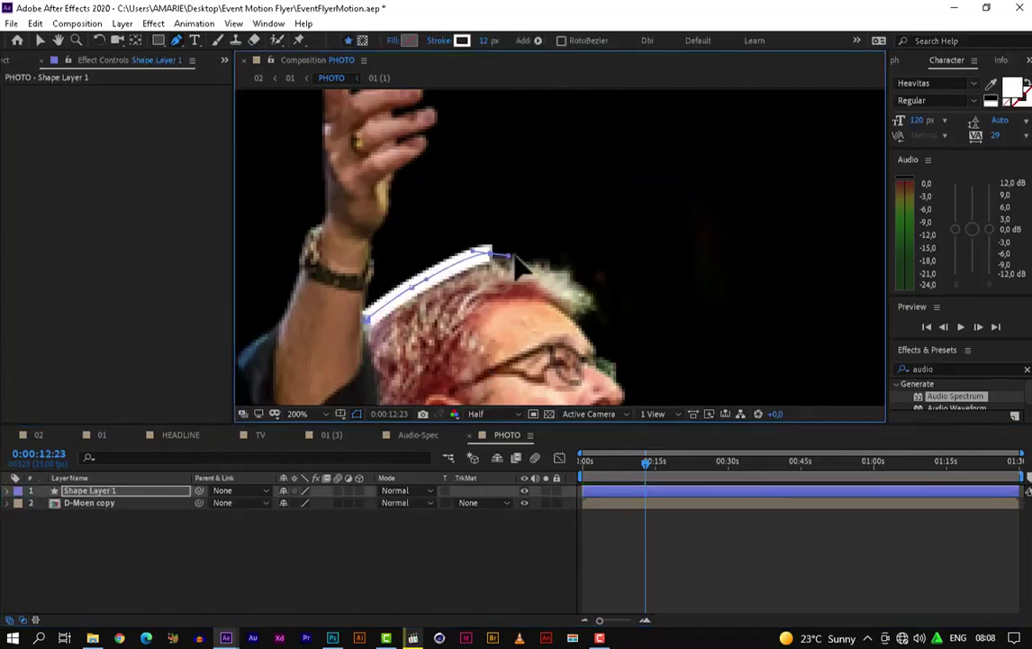
click(581, 288)
mouse_move(610, 323)
mouse_down()
mouse_move(619, 367)
mouse_move(504, 261)
mouse_up()
click(455, 194)
click(478, 261)
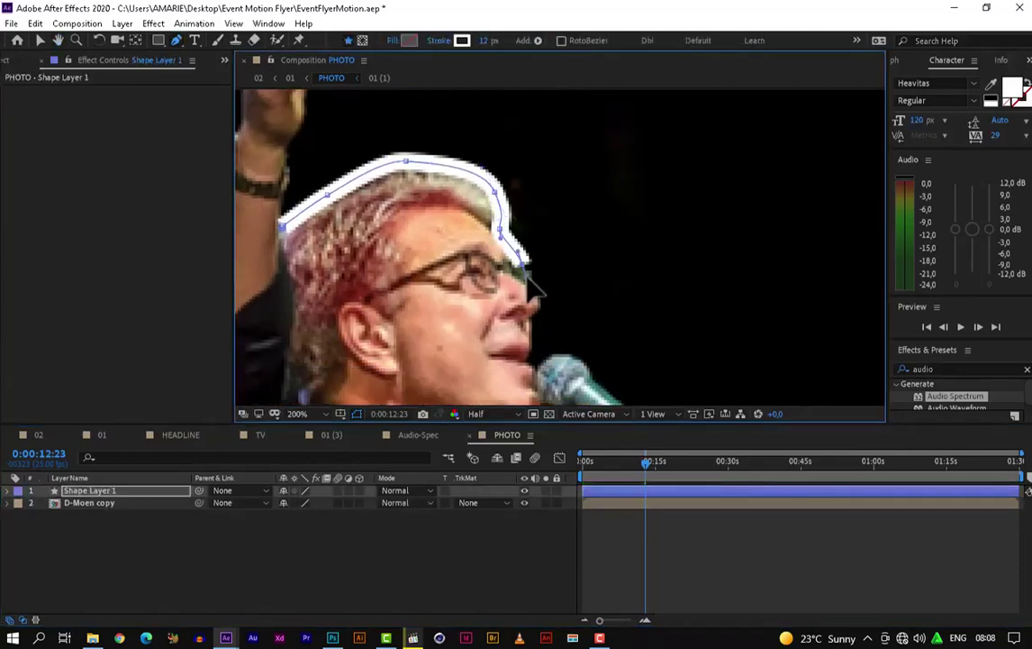
click(491, 338)
drag(504, 343, 388, 262)
click(518, 261)
click(594, 317)
scroll(684, 225, down, 3)
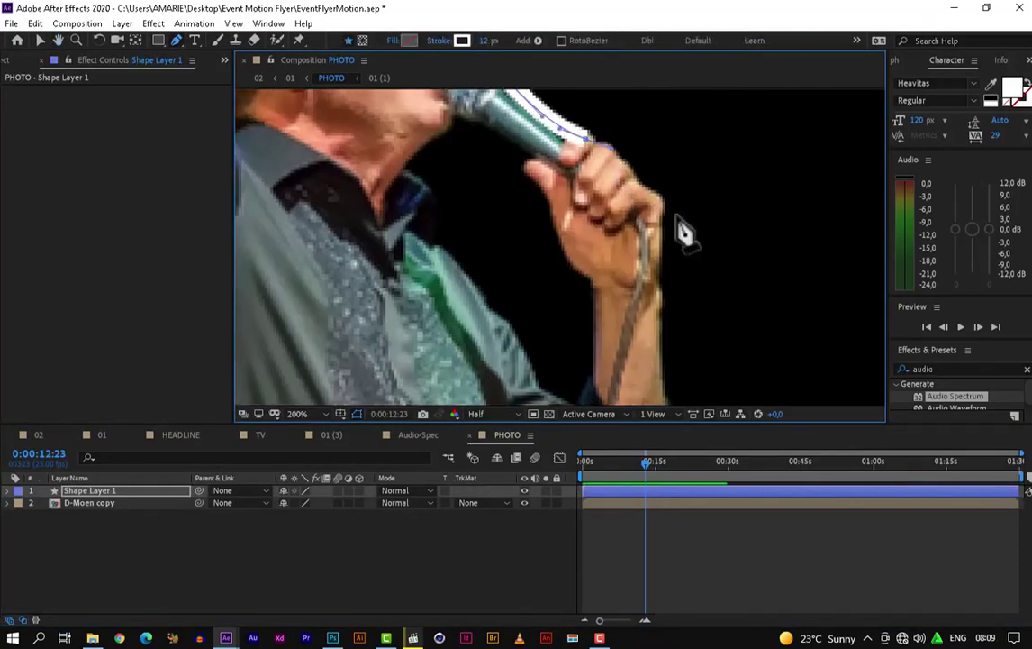
Continue the outline around the fingers and down the raised arm, joining it at the head.
click(680, 230)
scroll(661, 270, down, 5)
click(533, 351)
click(388, 297)
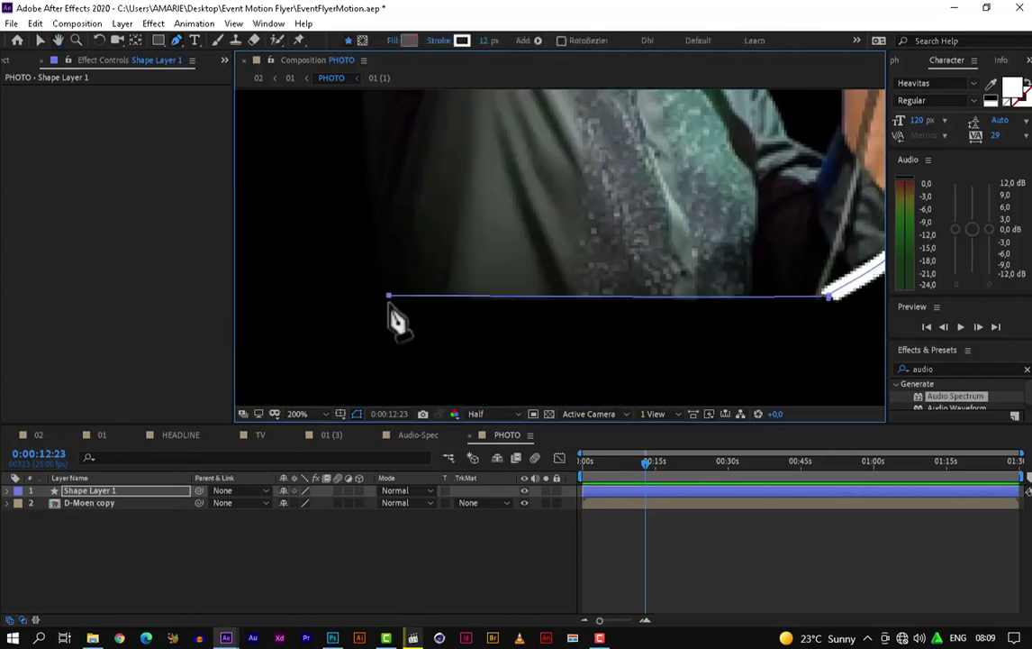
scroll(430, 248, down, 4)
scroll(491, 216, up, 7)
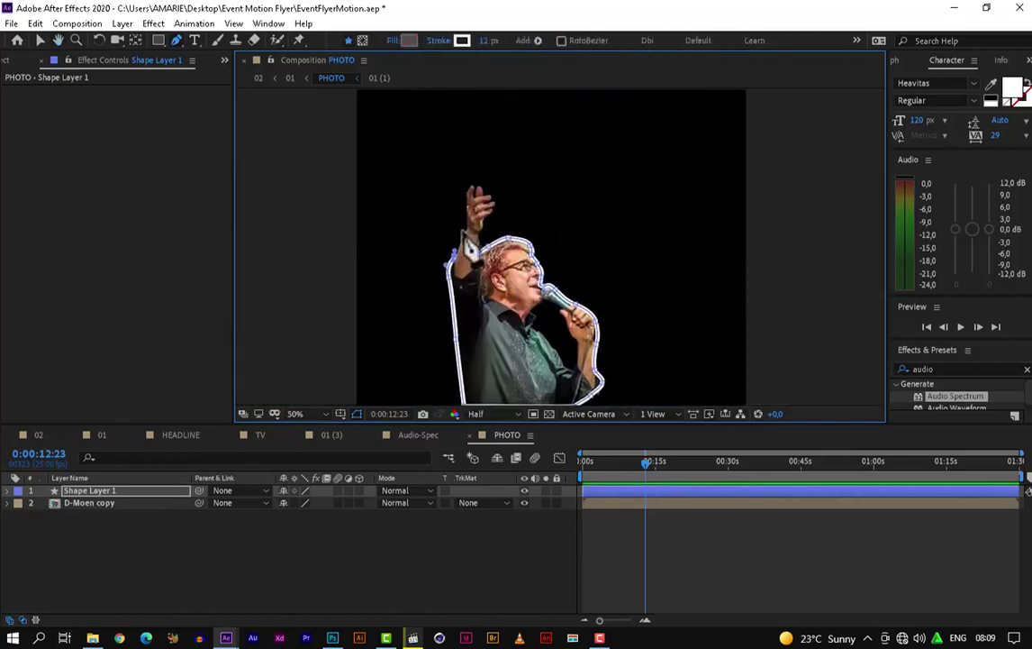
scroll(491, 218, down, 4)
drag(462, 168, 480, 176)
click(502, 209)
click(465, 257)
click(448, 317)
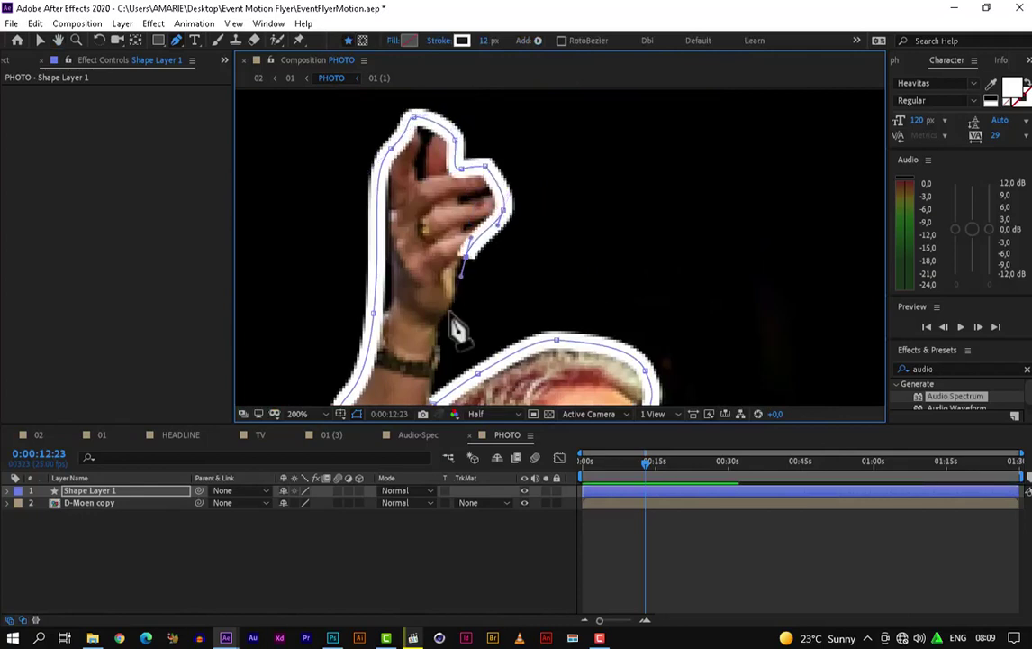
scroll(455, 325, down, 2)
click(442, 343)
scroll(445, 295, down, 4)
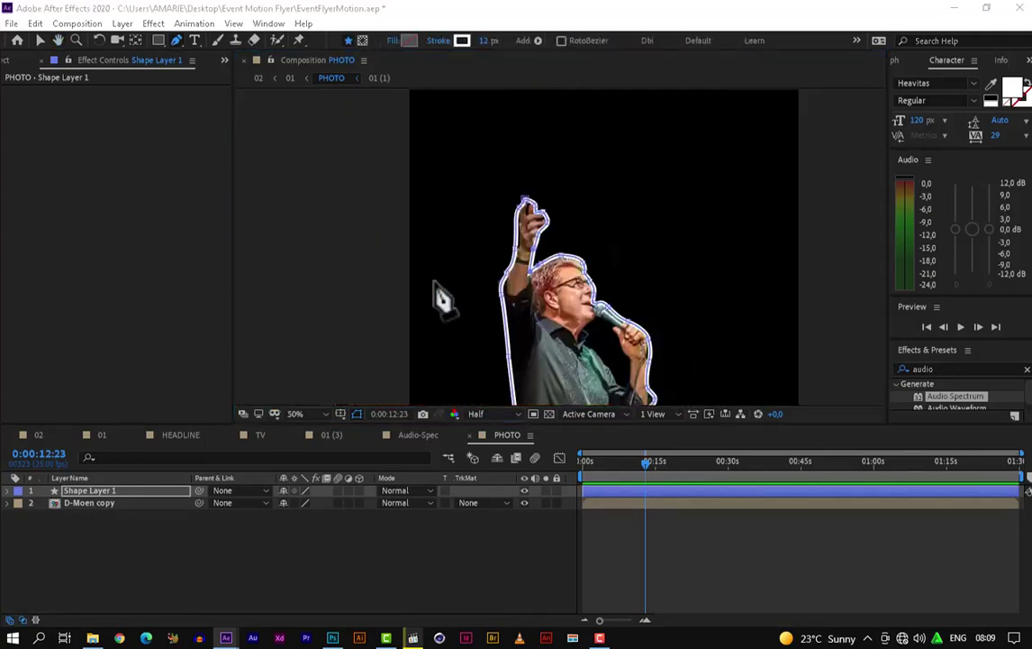
Move the outline layer, Shape Layer 1, below the D-Moen copy cut-out.
key(h)
key(g)
scroll(607, 162, up, 4)
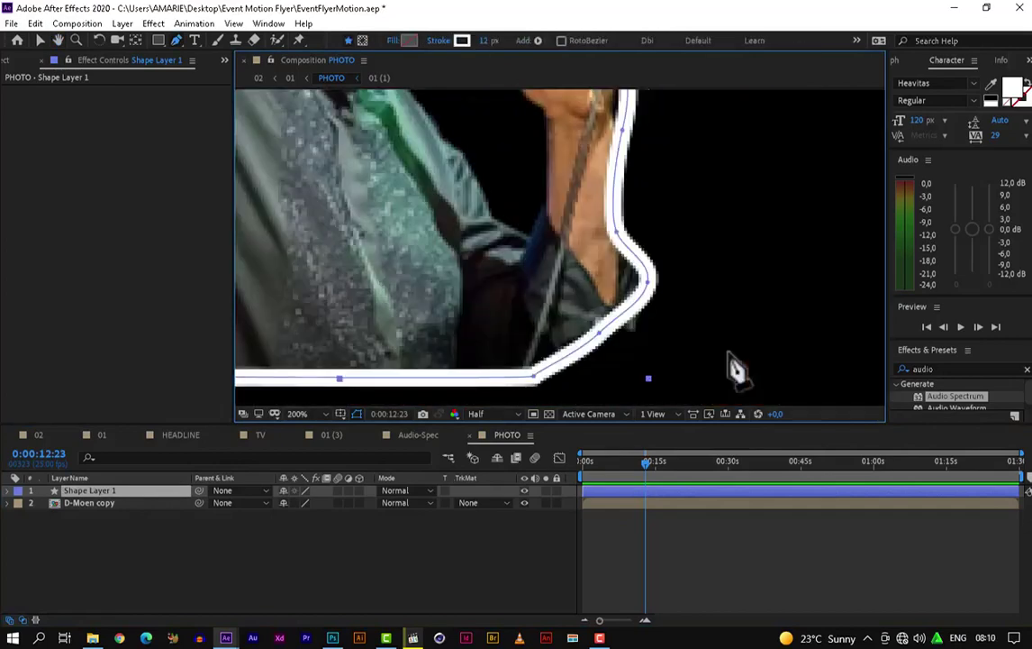
scroll(595, 315, down, 4)
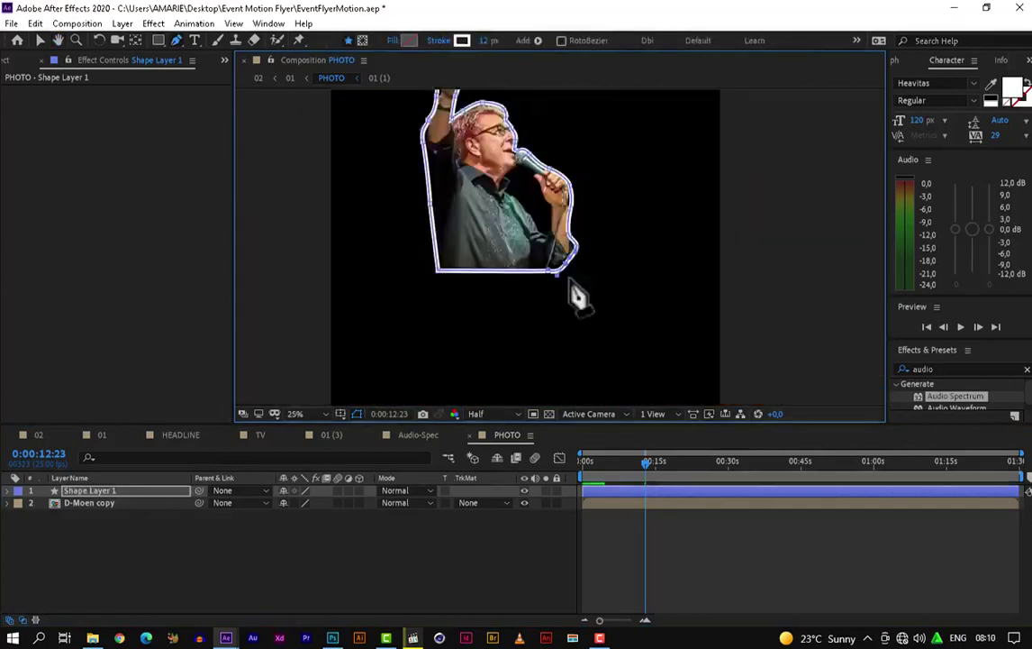
drag(90, 490, 117, 512)
Shift the outline's top-left corner point left, then deselect the outline layer.
scroll(386, 398, up, 3)
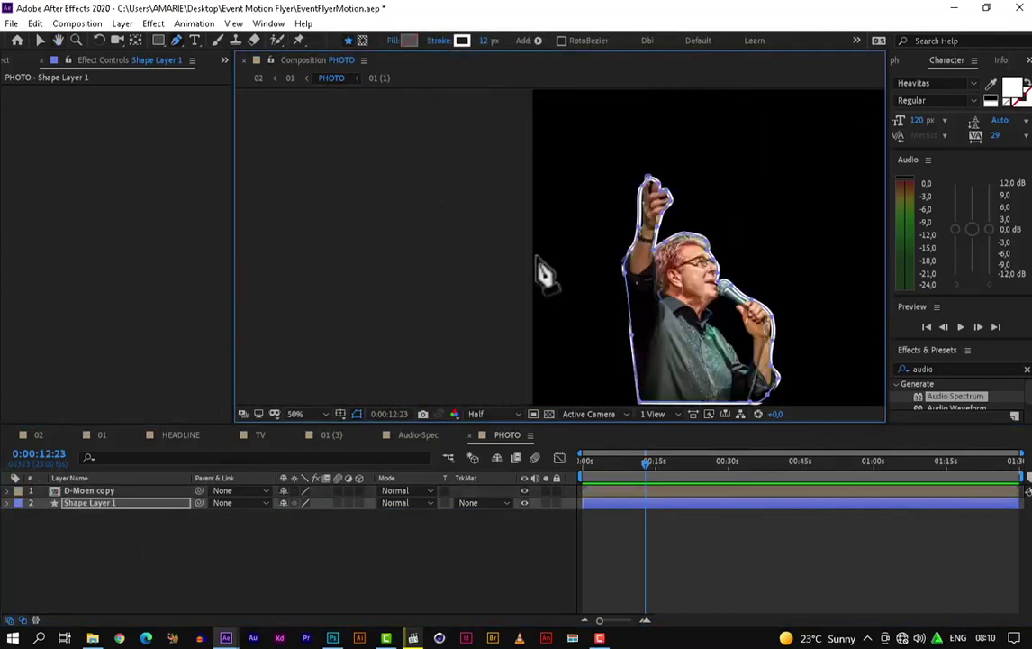
drag(558, 92, 538, 94)
scroll(560, 280, down, 3)
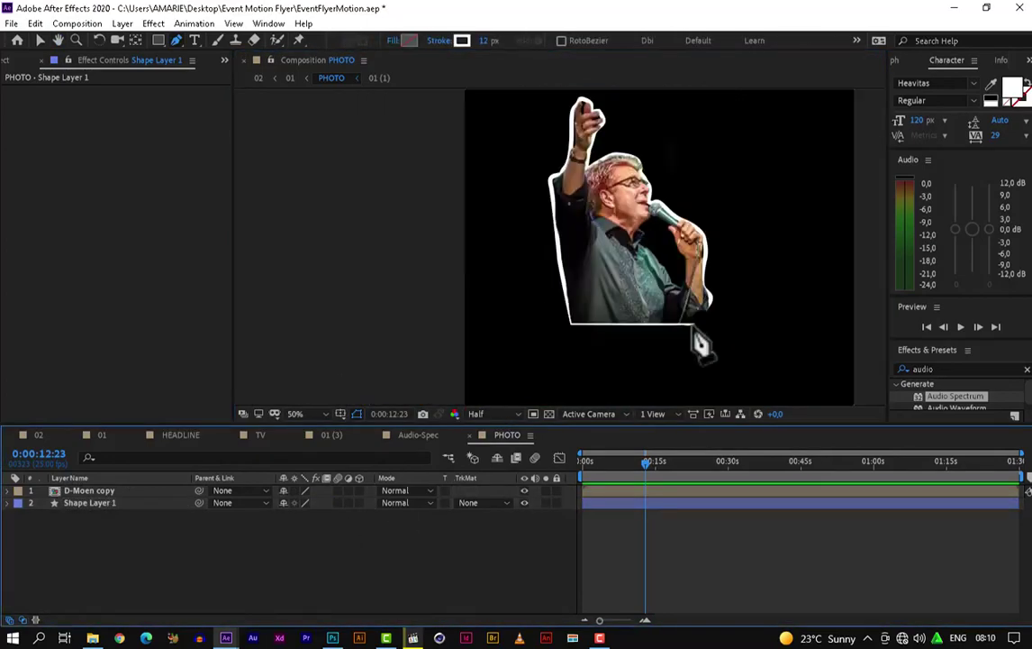
click(108, 505)
scroll(613, 250, up, 3)
key(g)
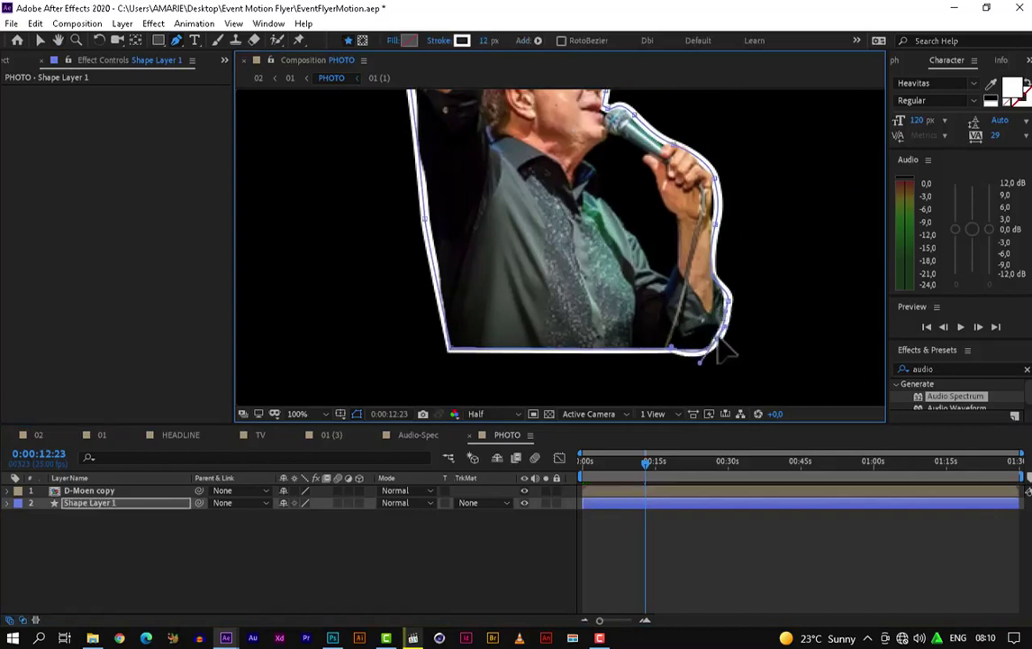
scroll(731, 366, down, 2)
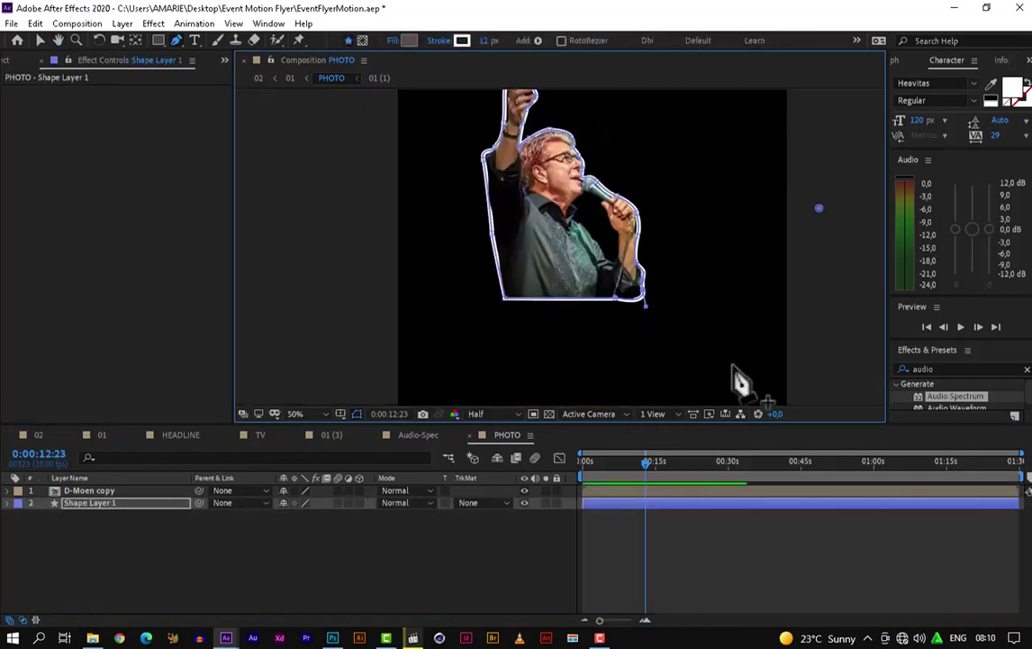
click(307, 577)
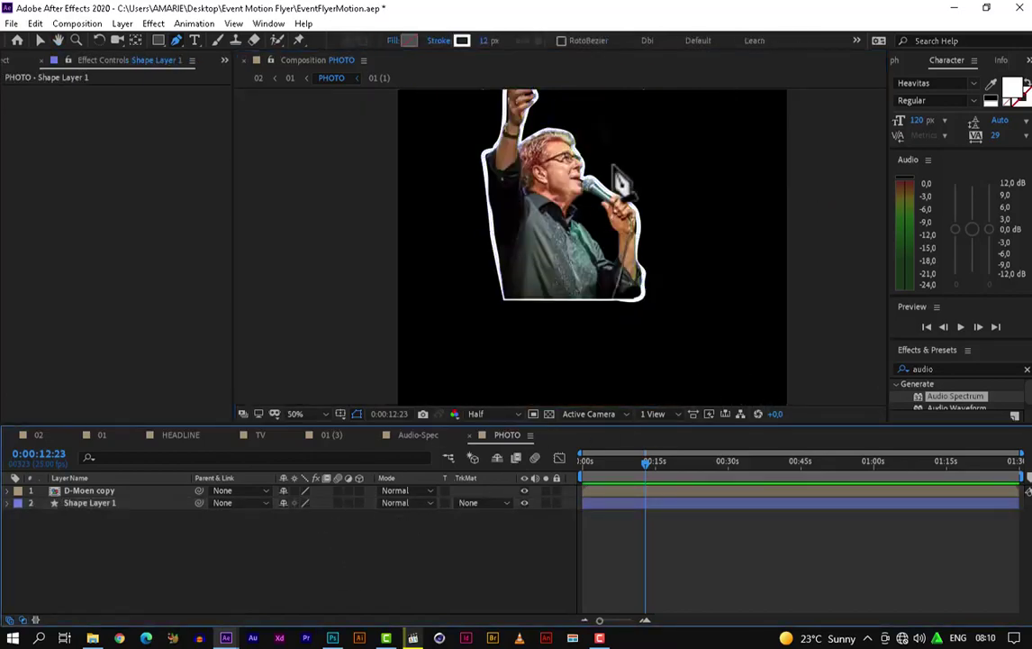
key(h)
drag(635, 164, 638, 183)
key(g)
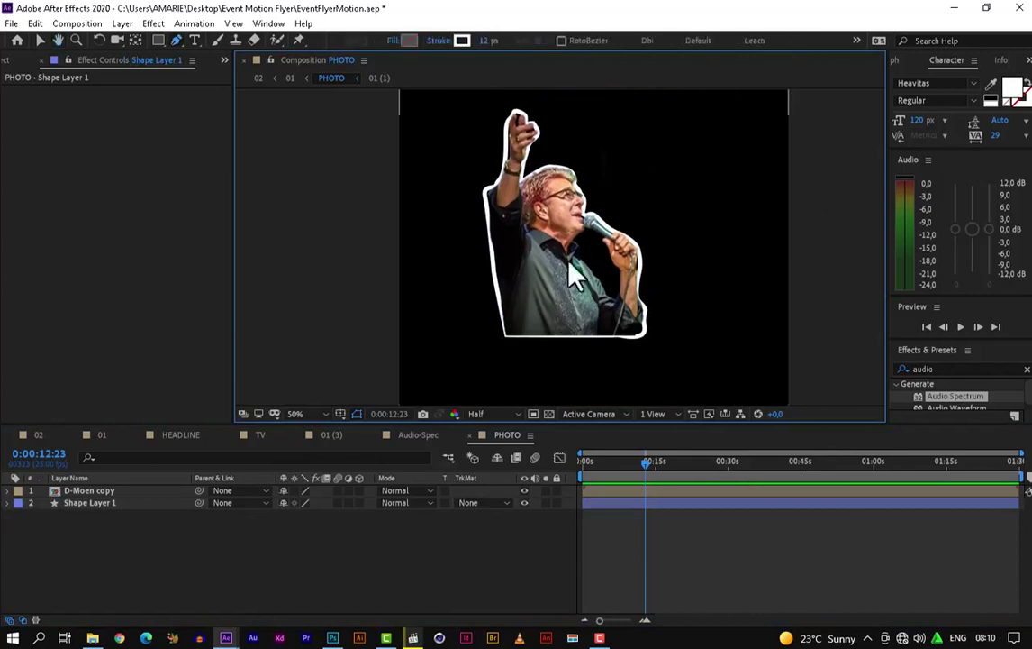
click(322, 543)
click(92, 503)
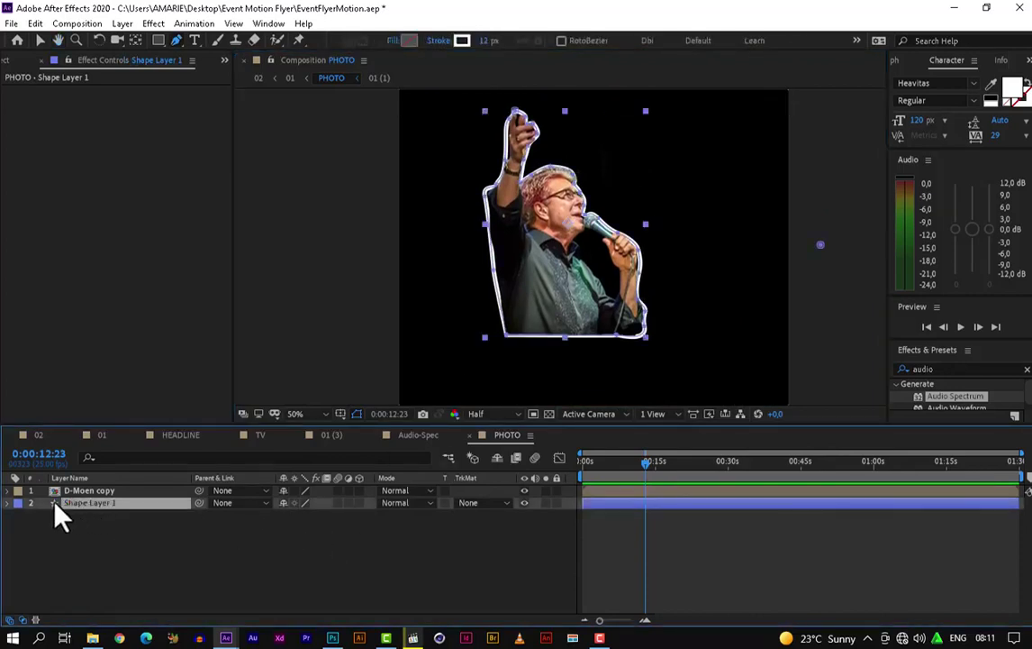
click(8, 503)
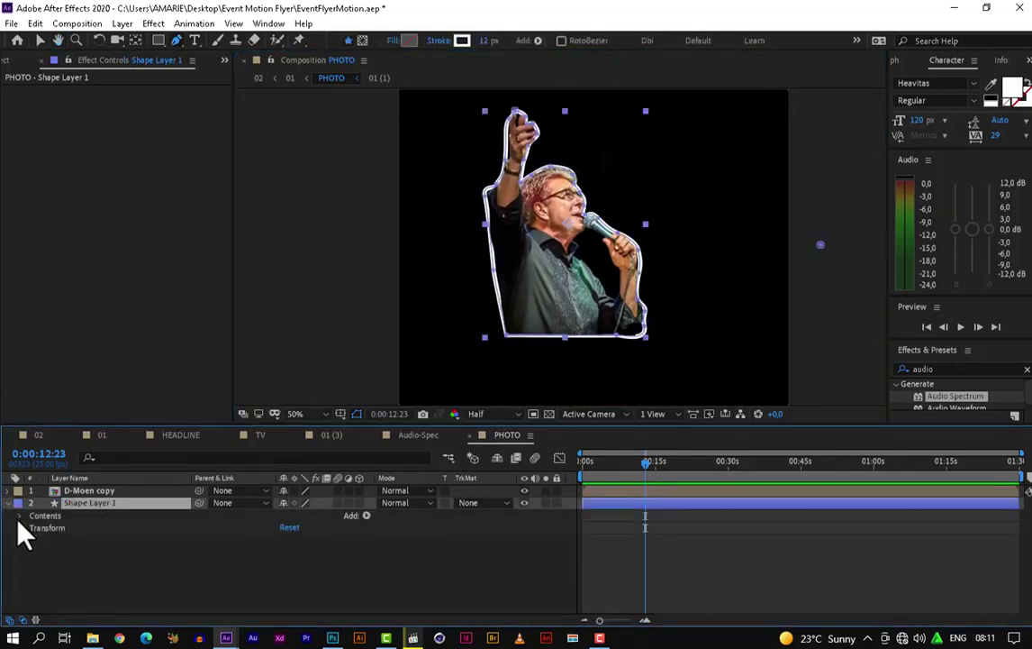
click(19, 517)
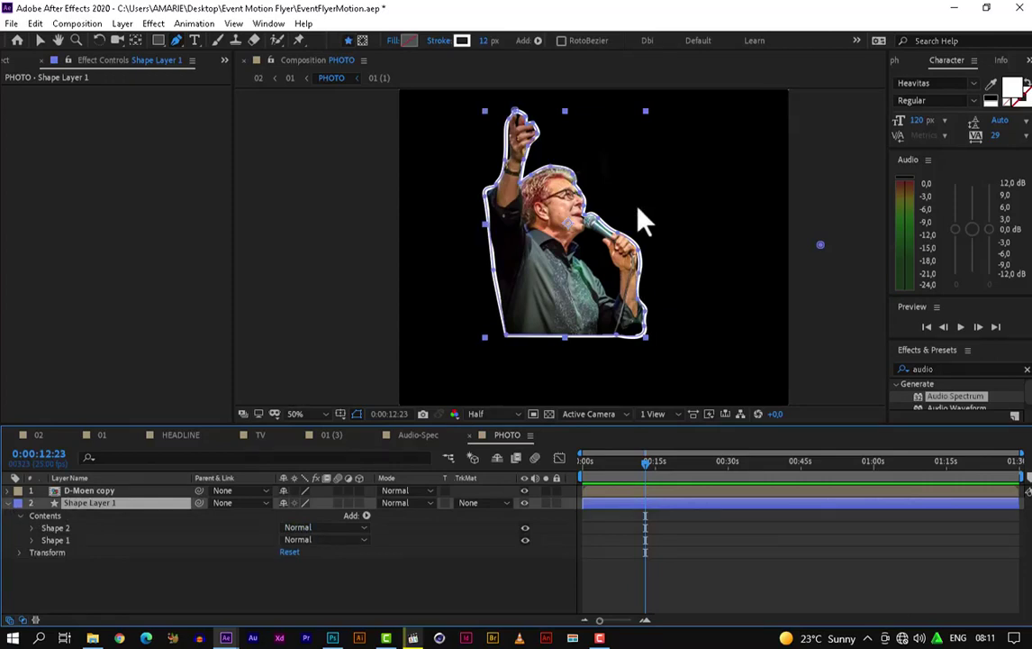
click(525, 540)
click(527, 532)
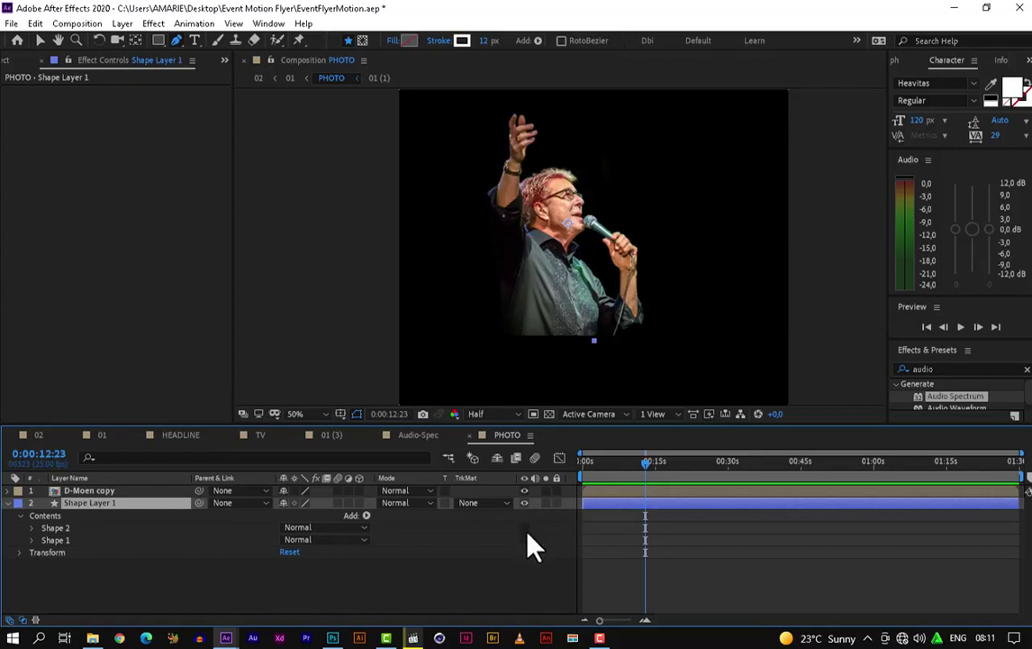
click(526, 540)
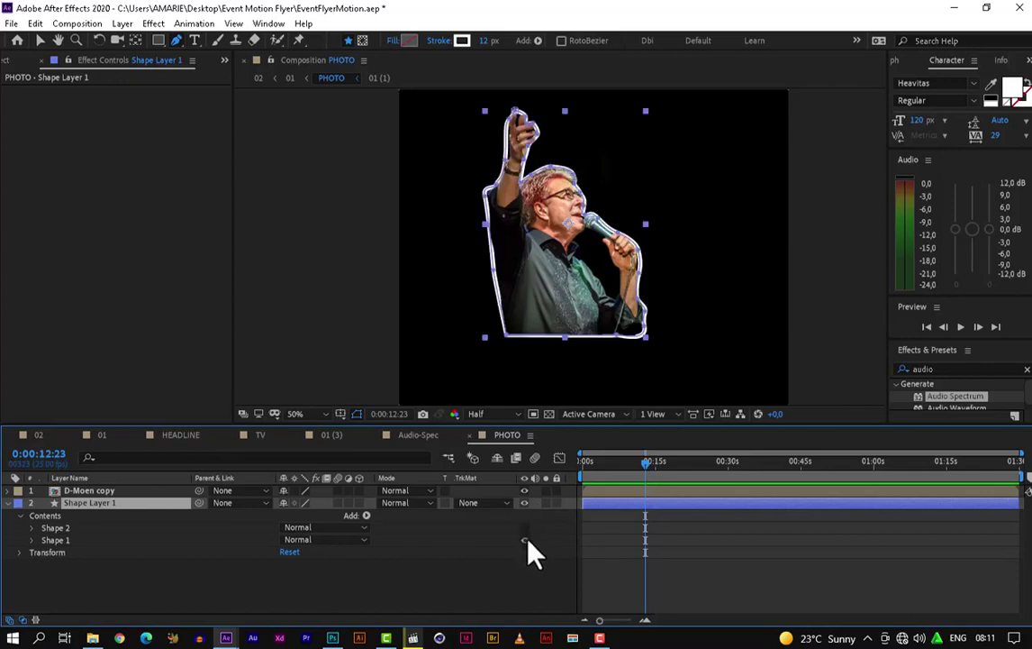
click(59, 527)
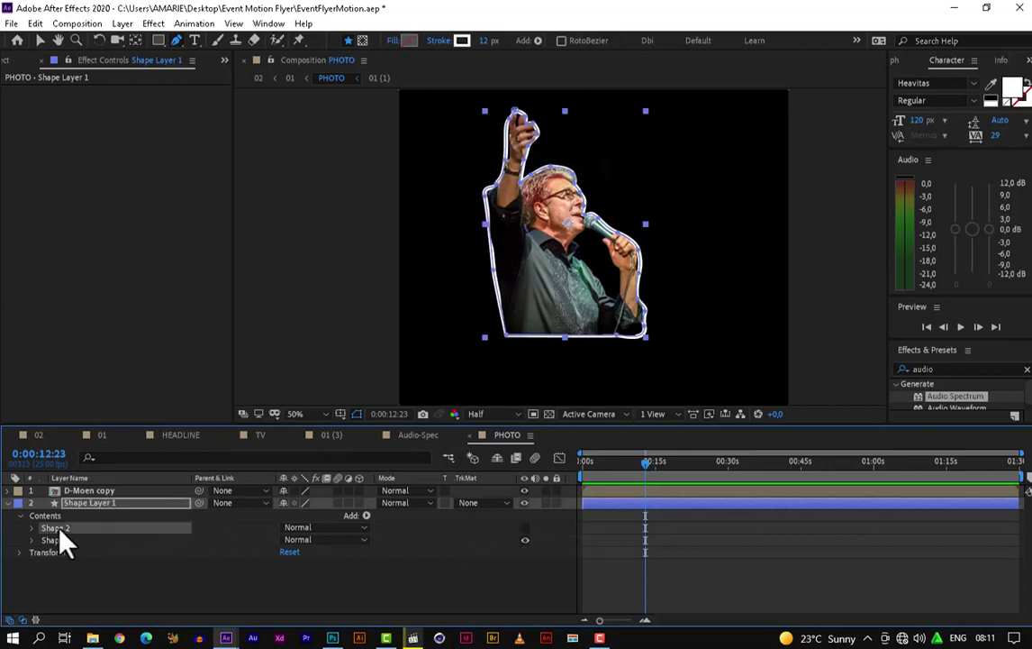
key(Delete)
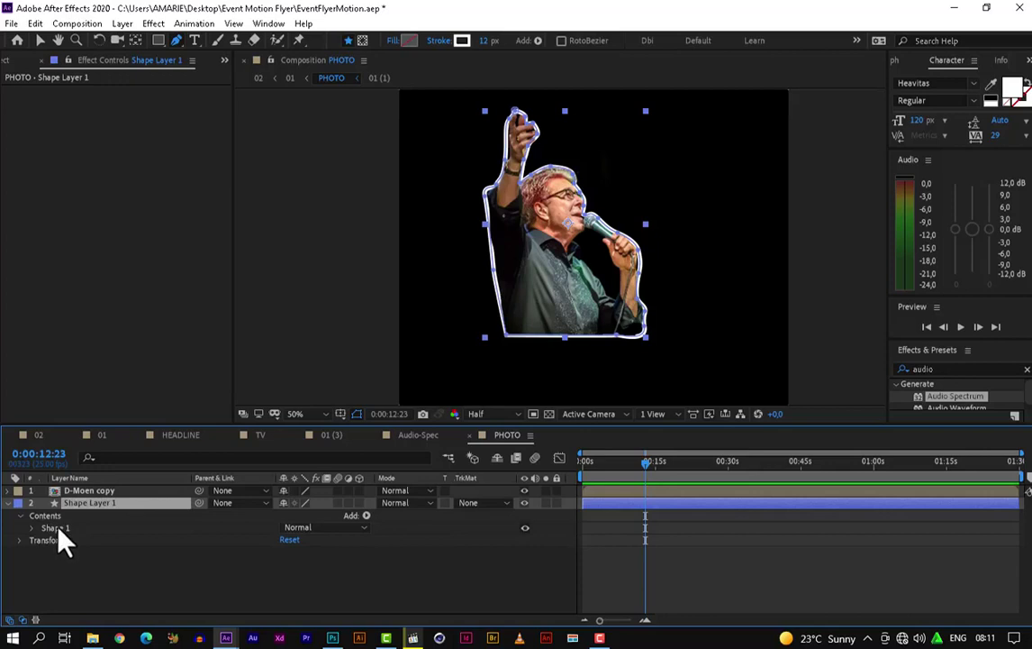
click(57, 529)
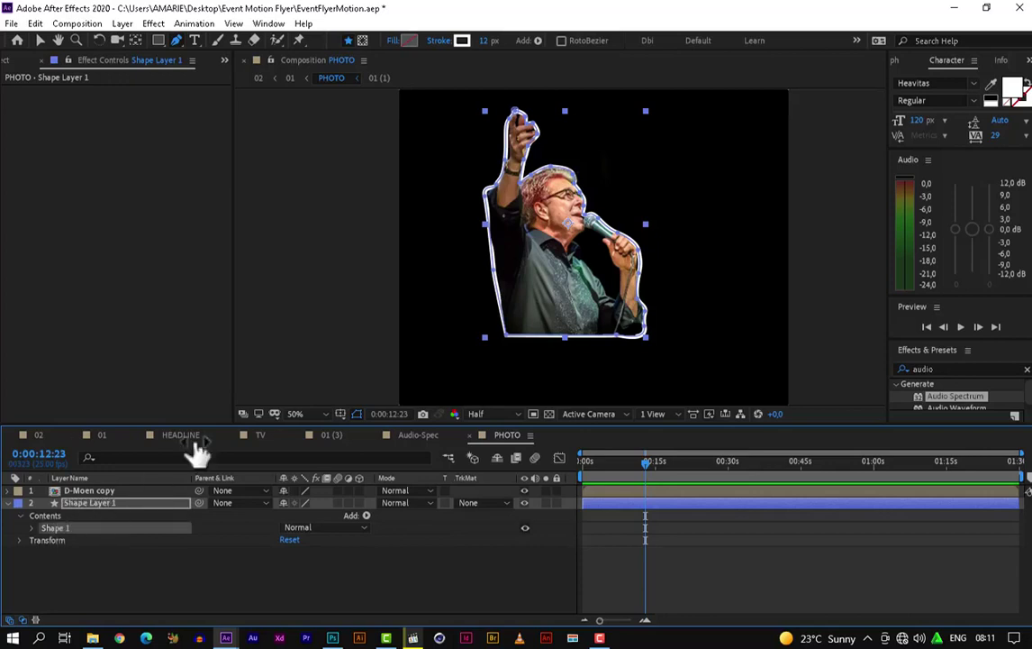
scroll(572, 227, up, 2)
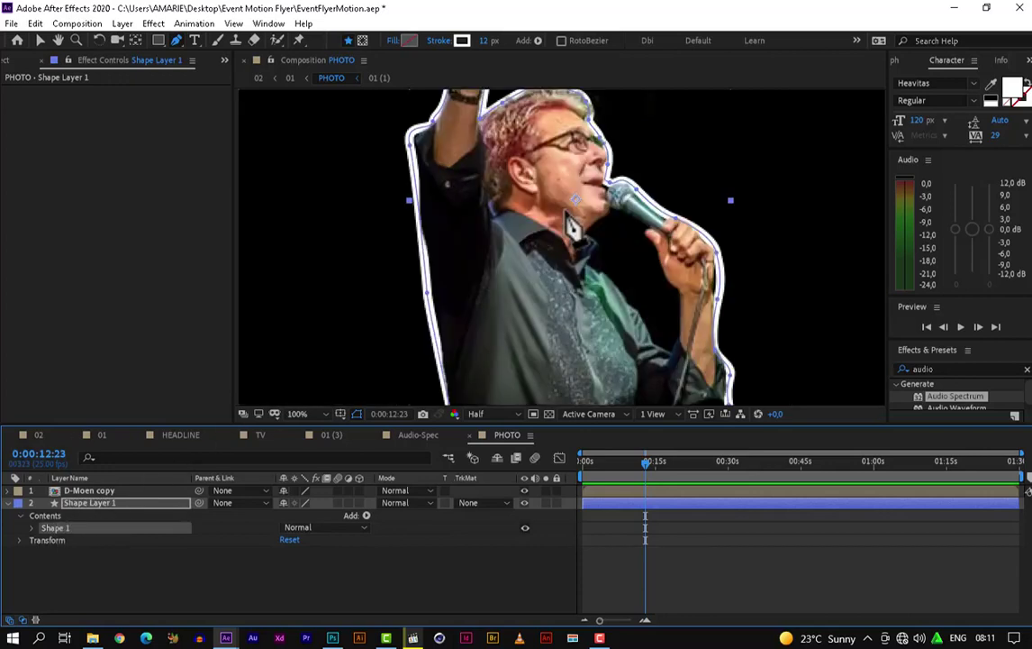
Switch to the 01 composition at 25% and scrub to around twelve seconds to review it.
click(100, 440)
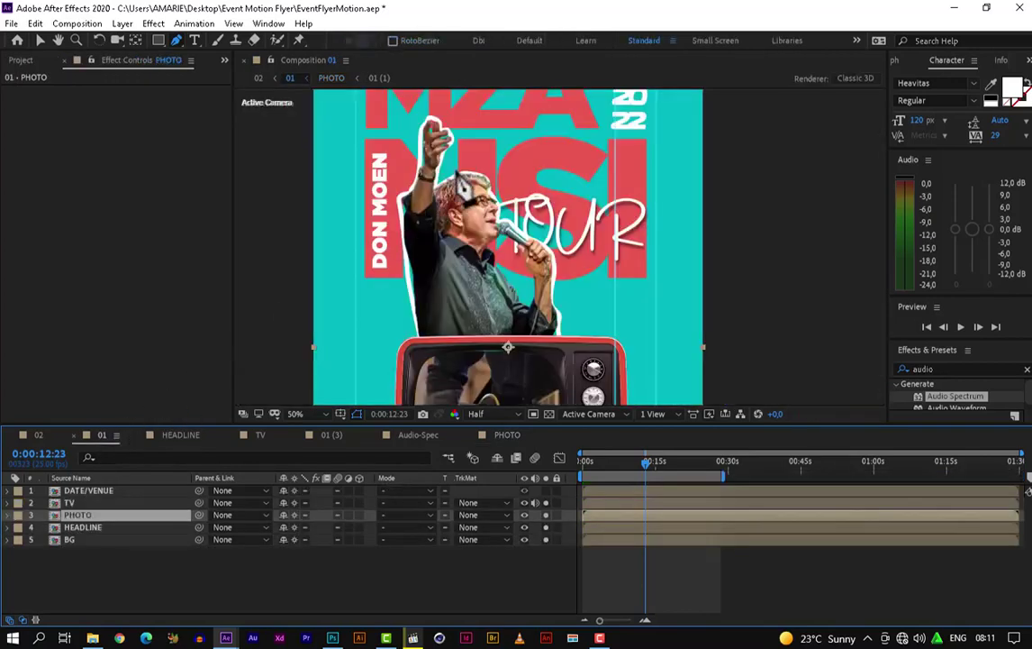
key(comma)
key(comma)
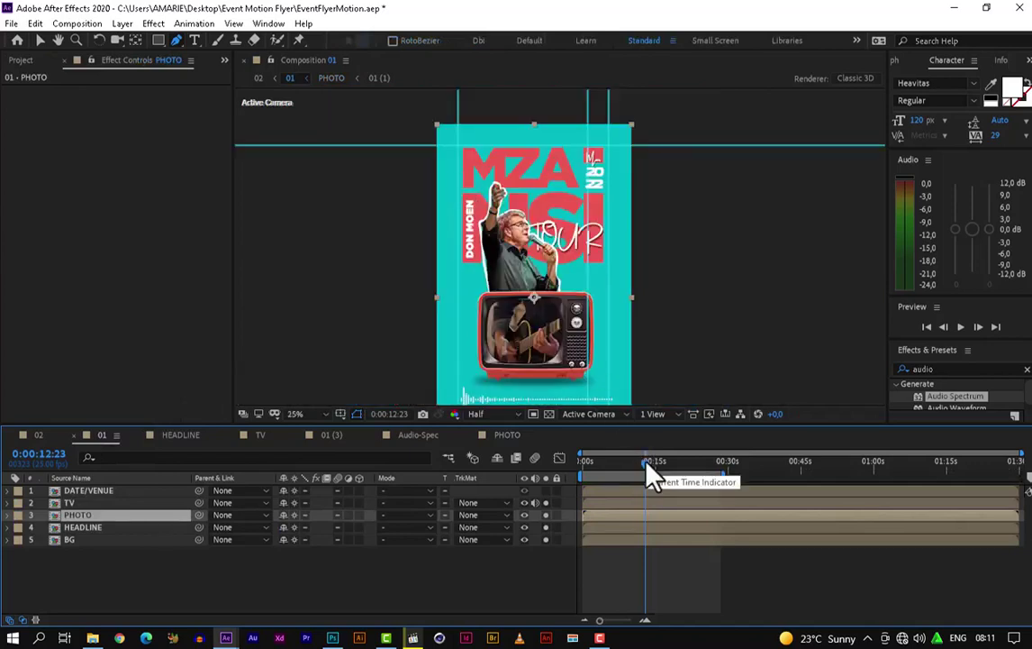
drag(645, 462, 582, 459)
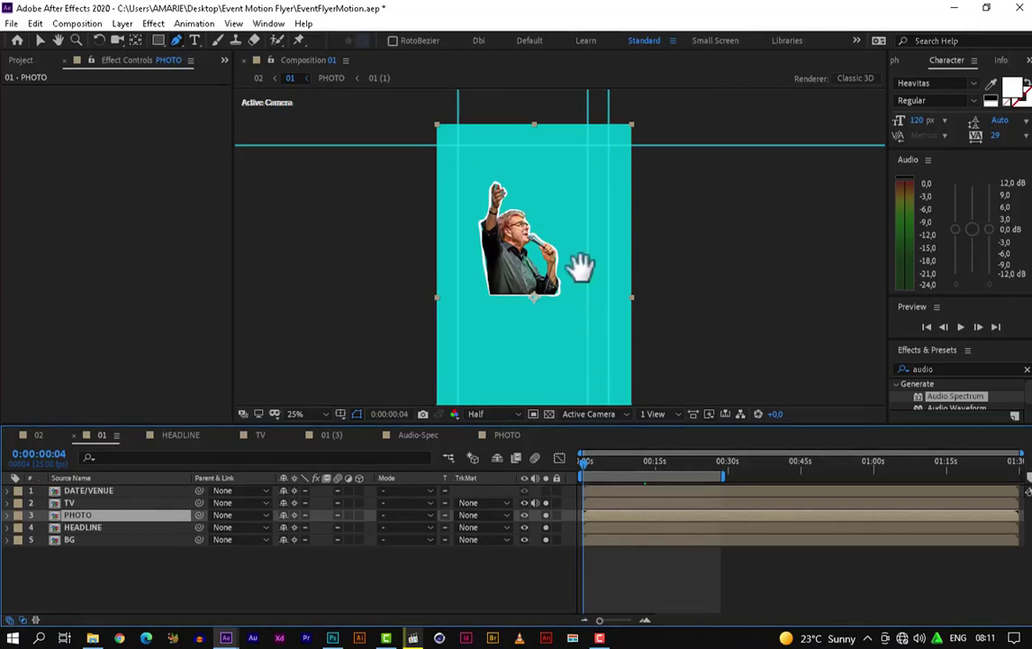
drag(516, 265, 570, 178)
drag(584, 455, 606, 480)
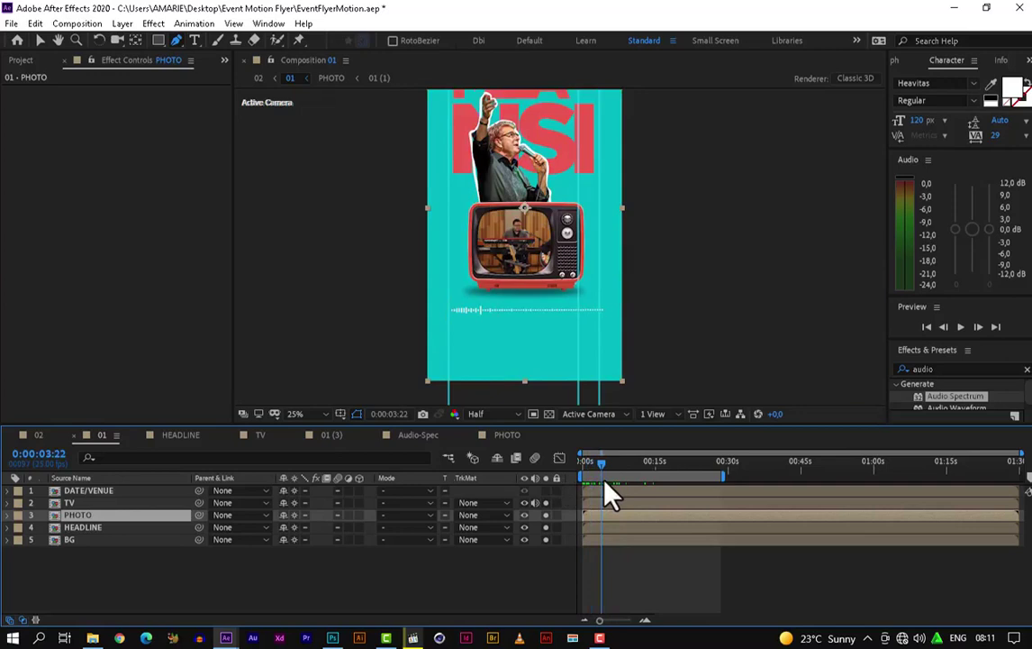
key(h)
drag(568, 206, 577, 230)
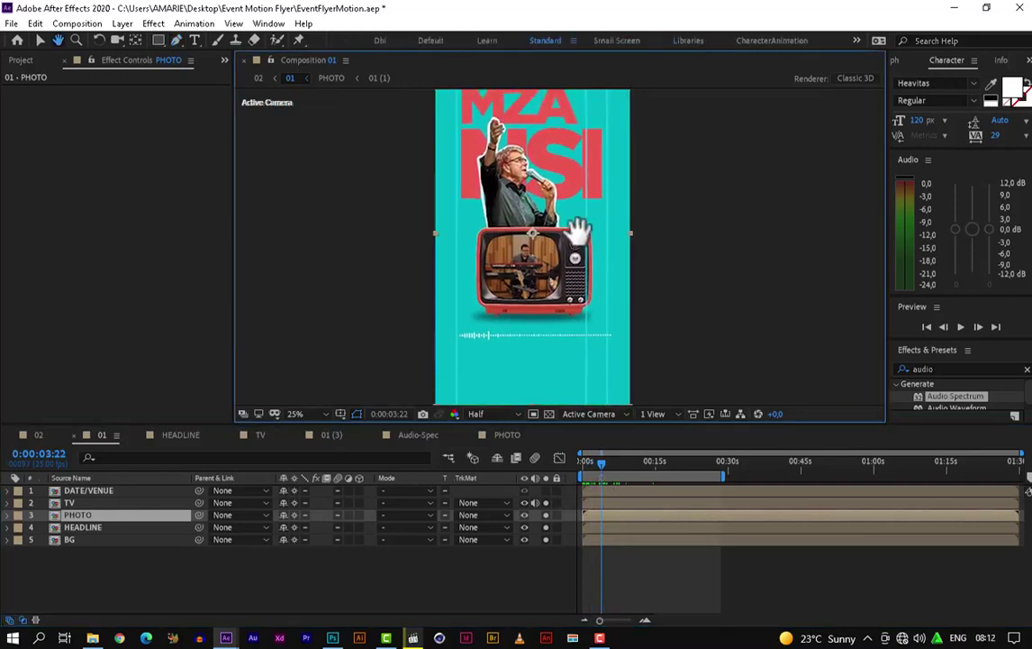
scroll(577, 230, up, 3)
key(g)
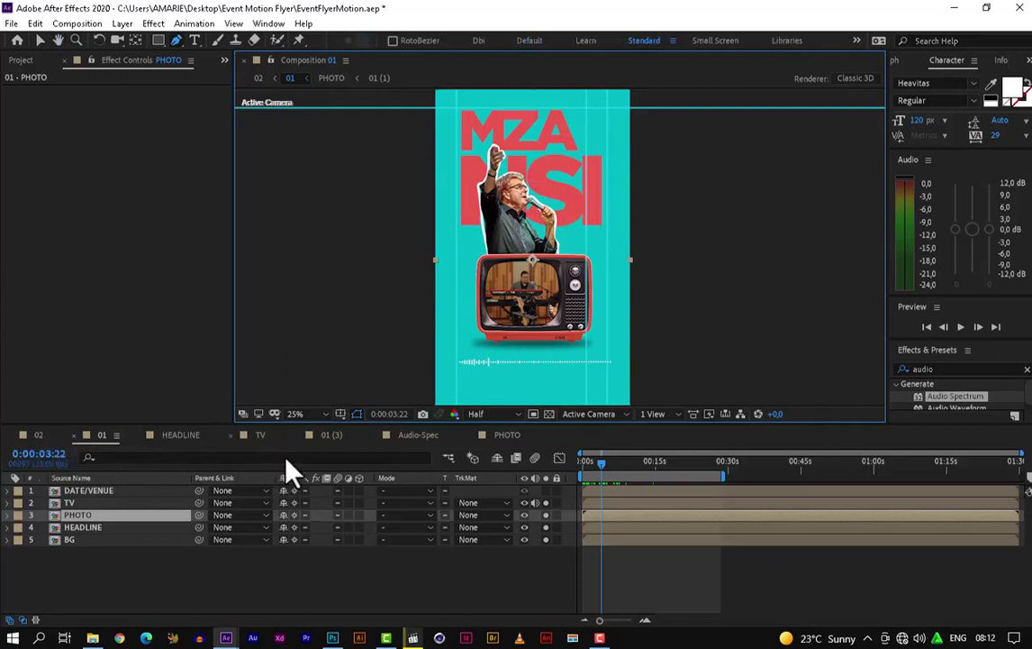
In the PHOTO comp at 50%, inspect Shape 1's Stroke 1 settings, then open the Add menu.
click(502, 436)
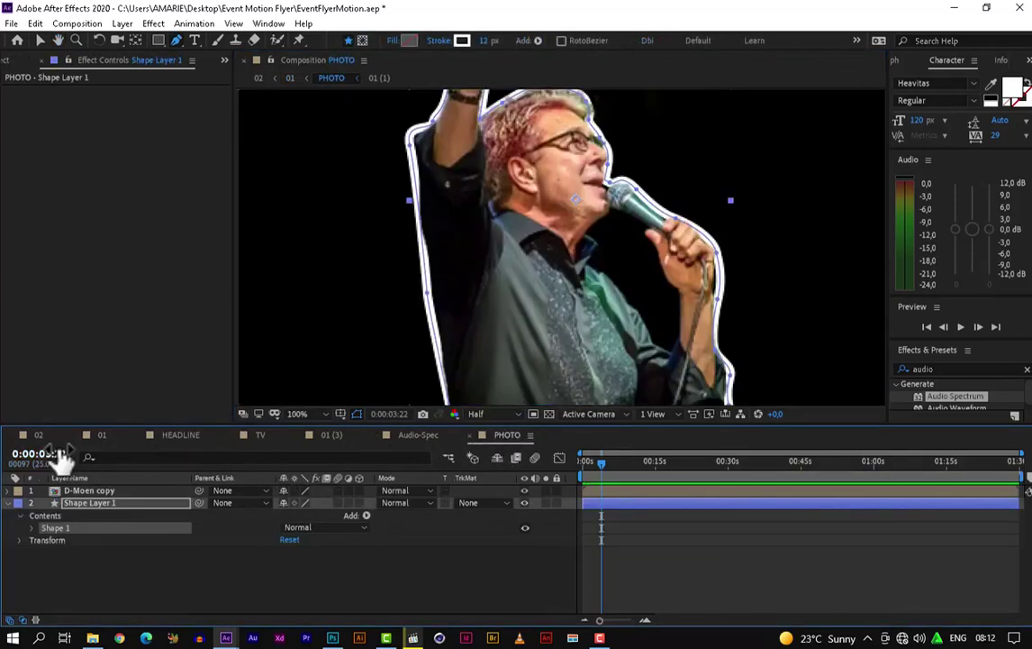
key(comma)
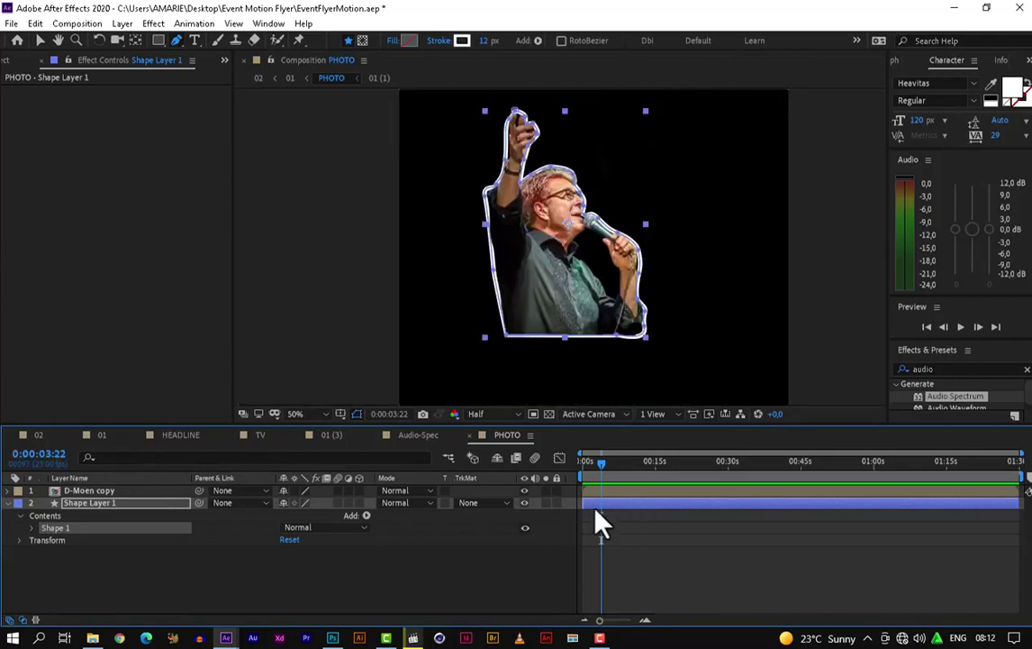
click(32, 528)
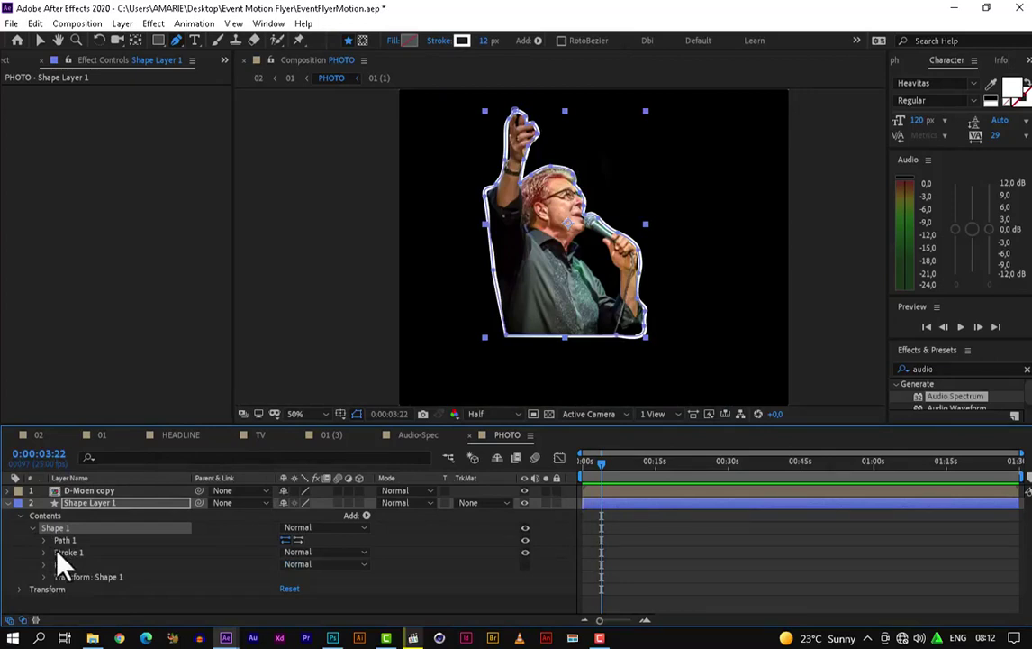
click(60, 554)
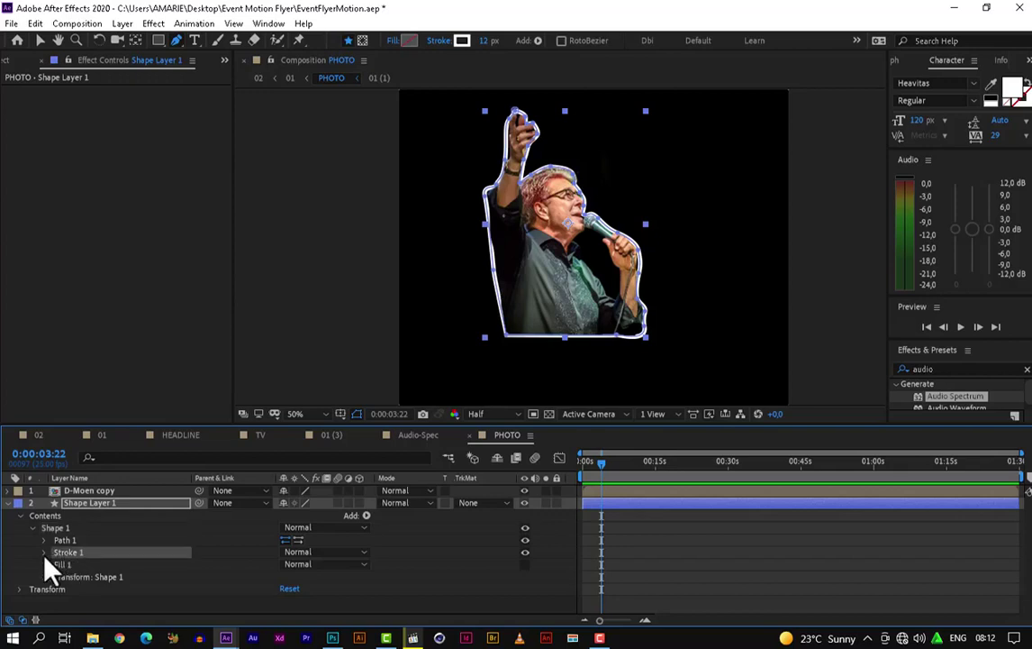
click(44, 554)
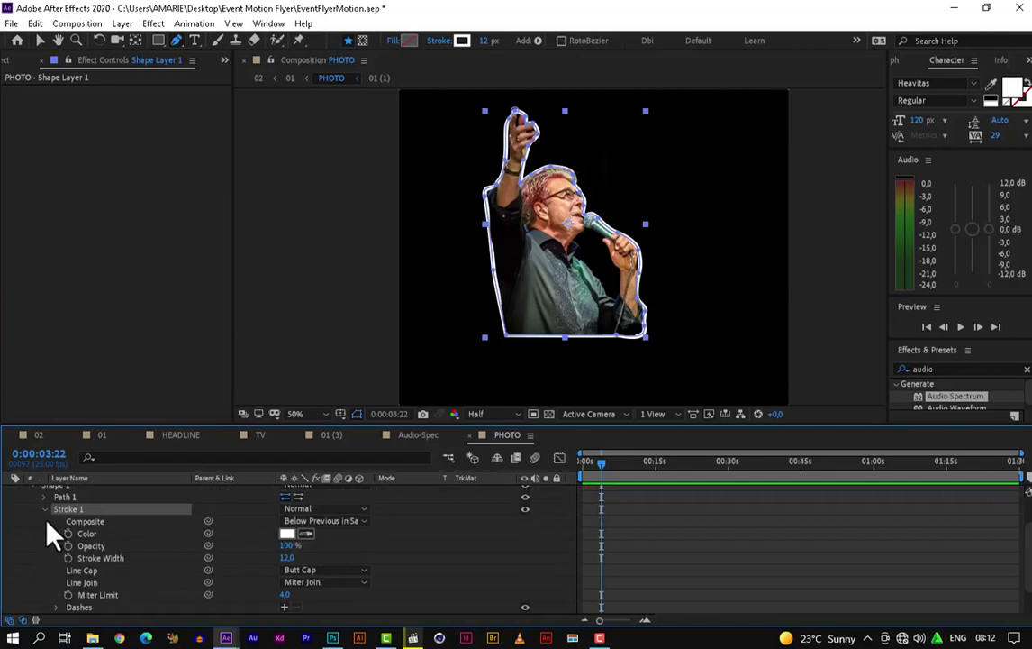
click(46, 511)
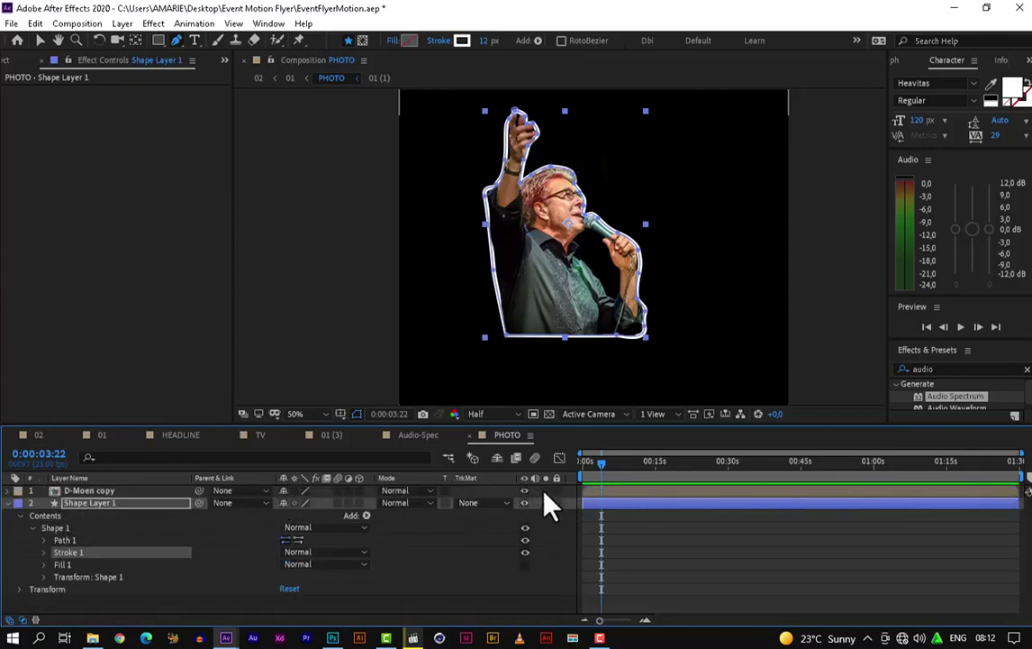
click(66, 528)
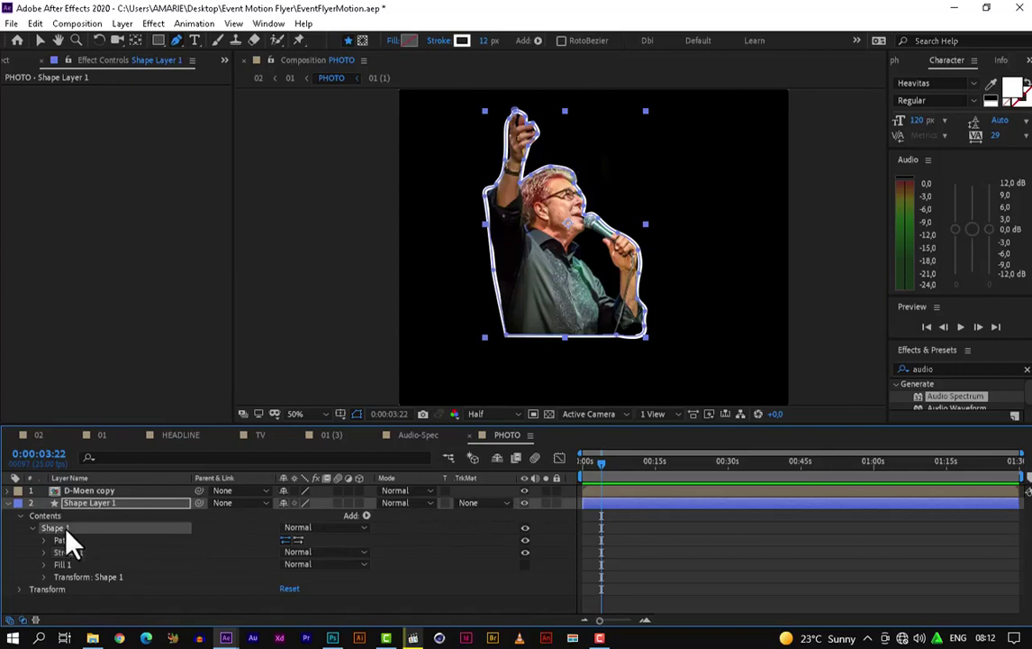
click(32, 528)
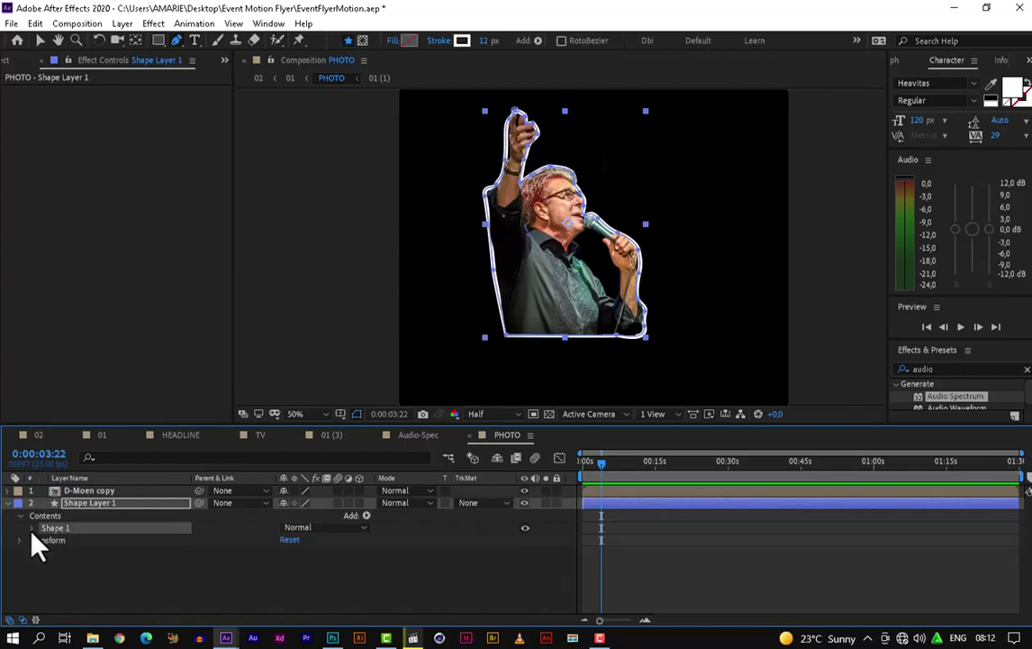
click(366, 517)
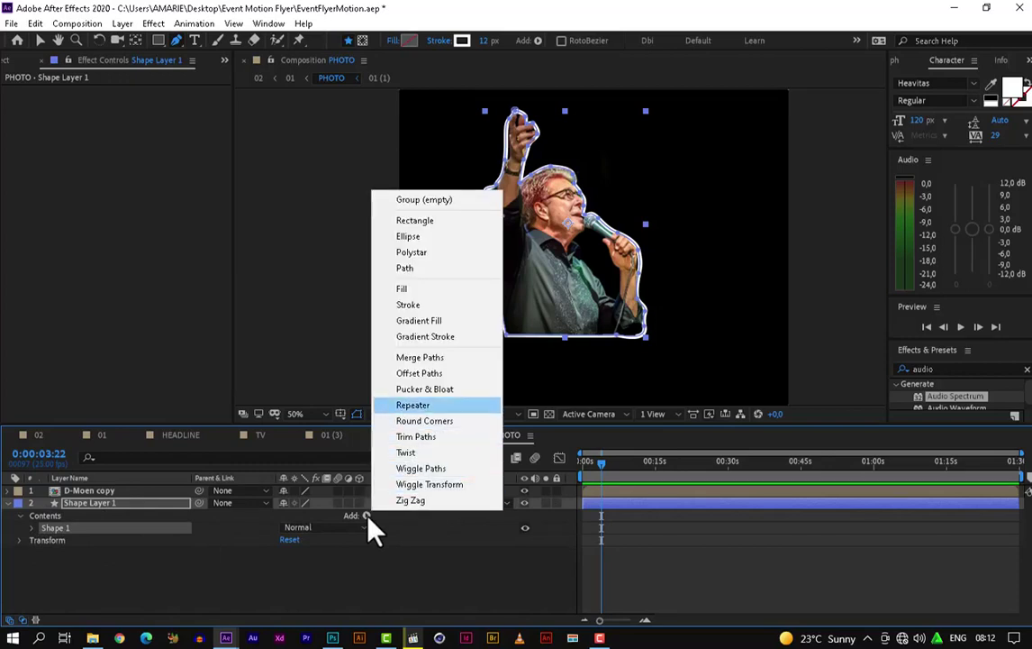
Add Trim Paths and keyframe End from 0% at 3:22 to 100% at 5:22, enabling an expression.
click(441, 437)
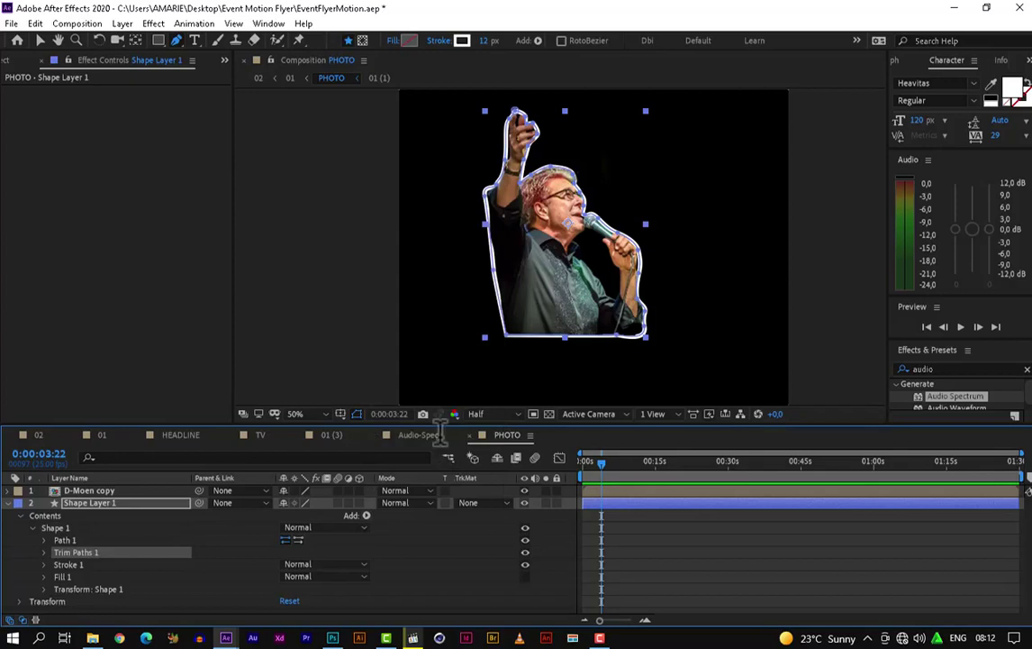
click(44, 553)
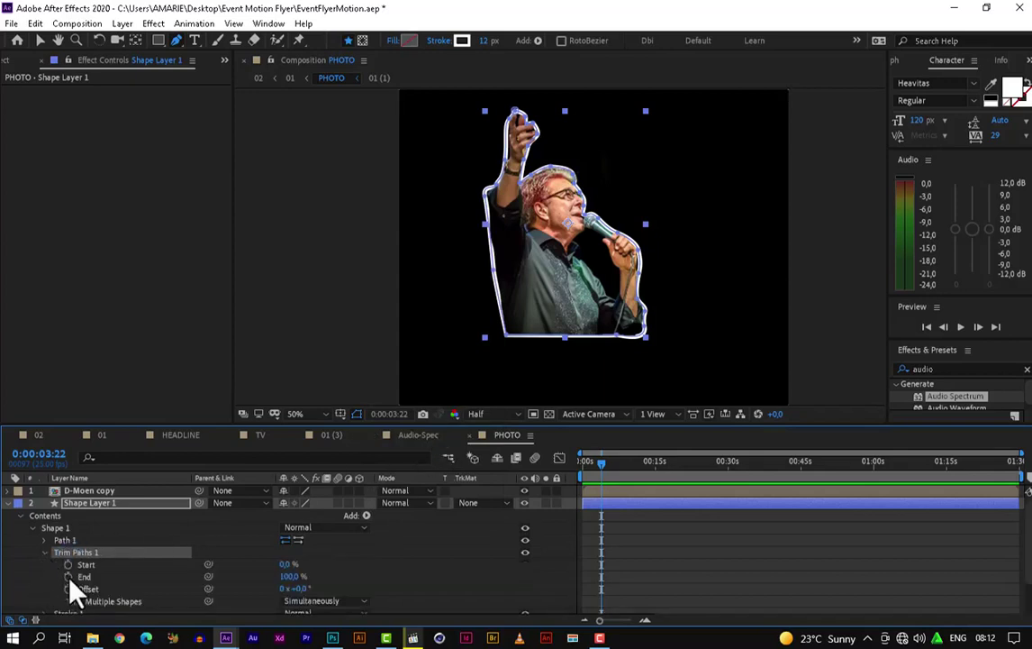
click(68, 577)
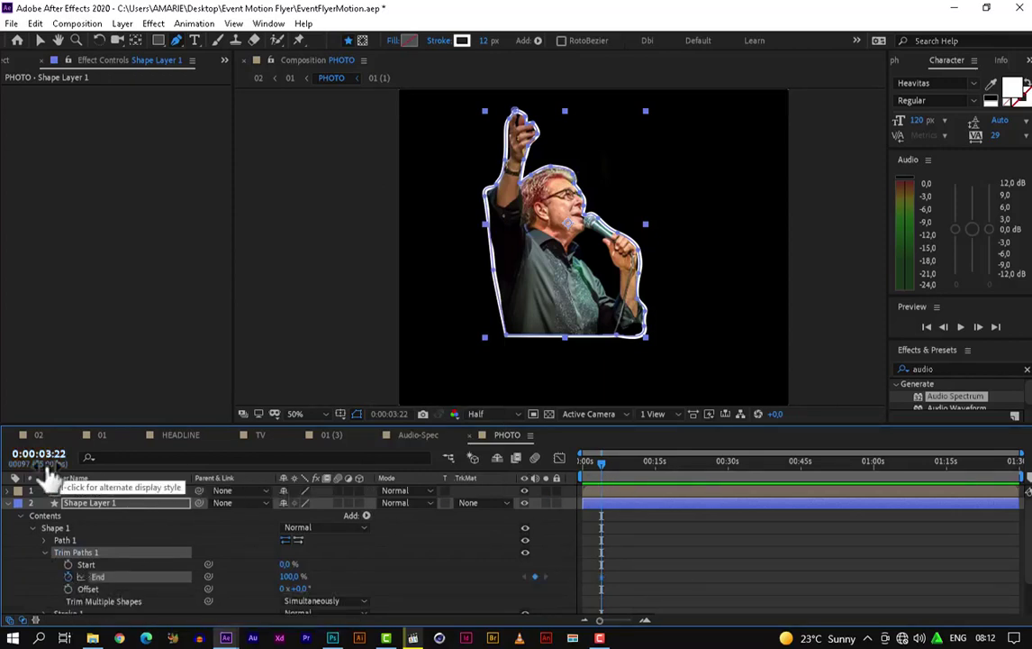
key(shift+Page_Down)
key(shift+Page_Down)
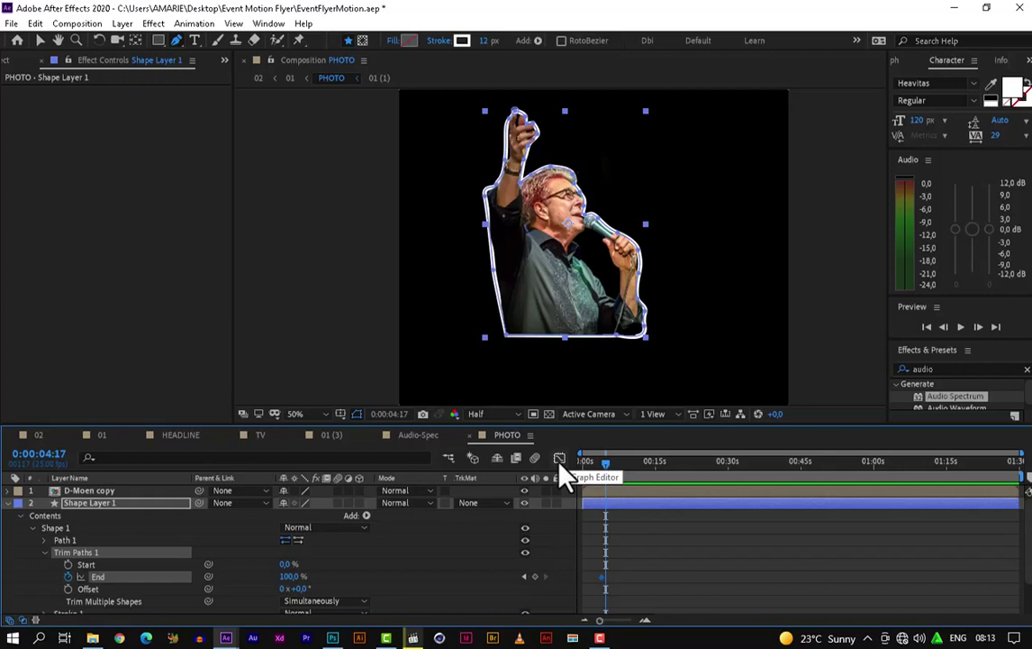
key(shift+Page_Down)
key(shift+Page_Down)
key(shift+Page_Down)
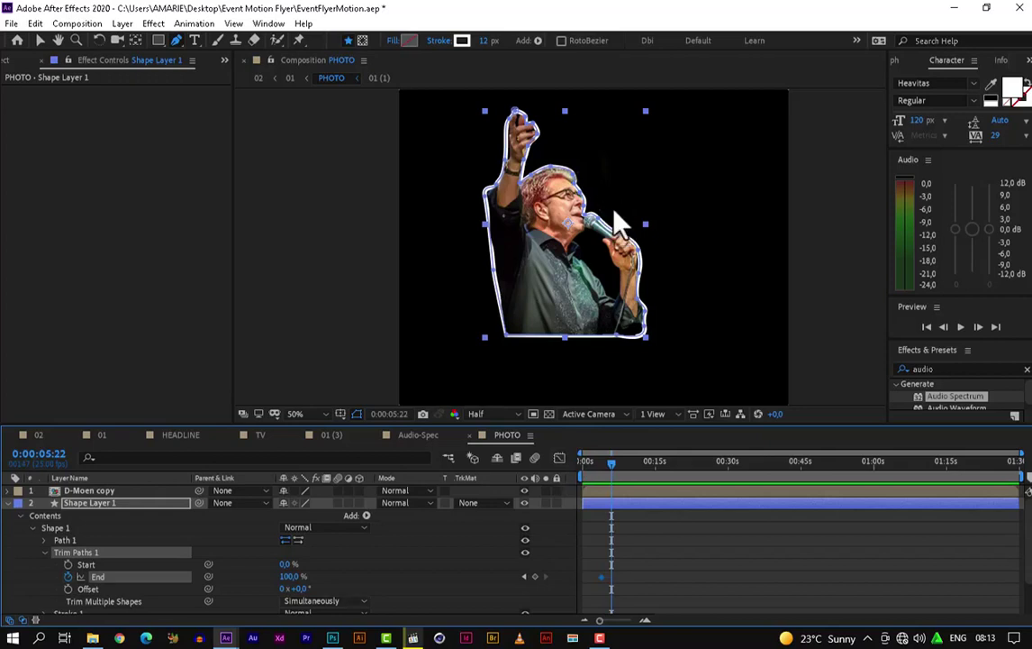
click(535, 578)
drag(614, 468, 605, 471)
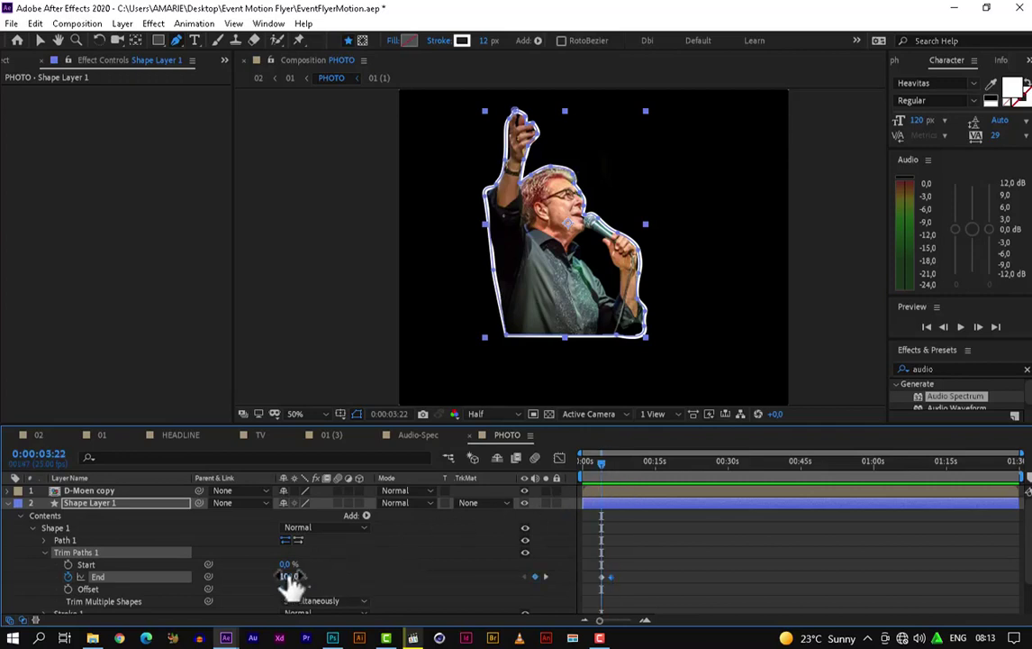
drag(287, 579, 178, 577)
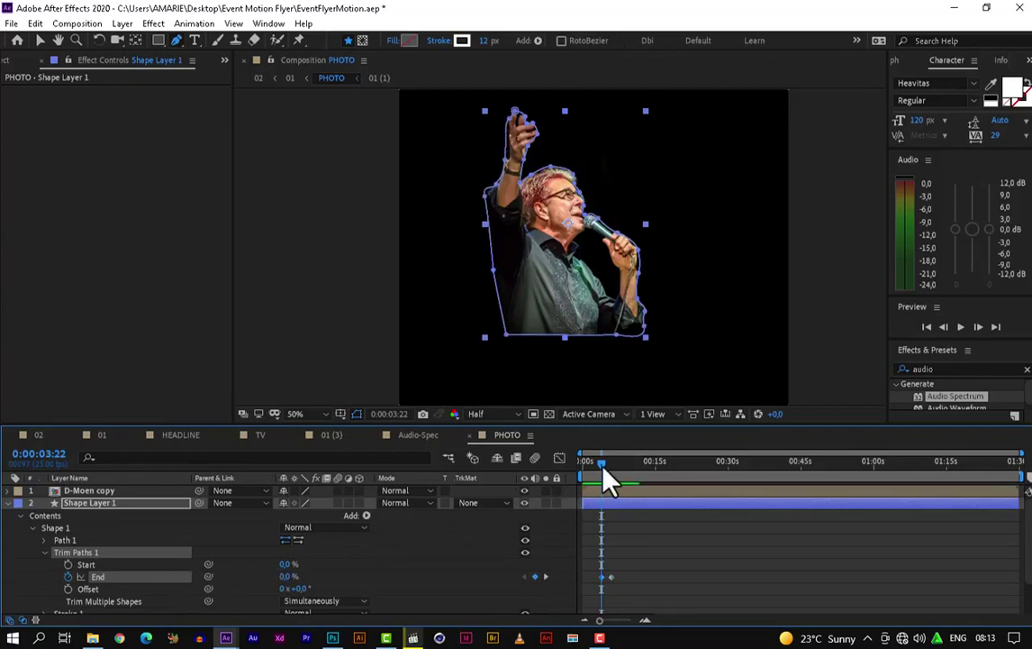
mouse_move(603, 478)
mouse_down()
mouse_move(628, 485)
mouse_move(599, 479)
mouse_move(616, 478)
mouse_up()
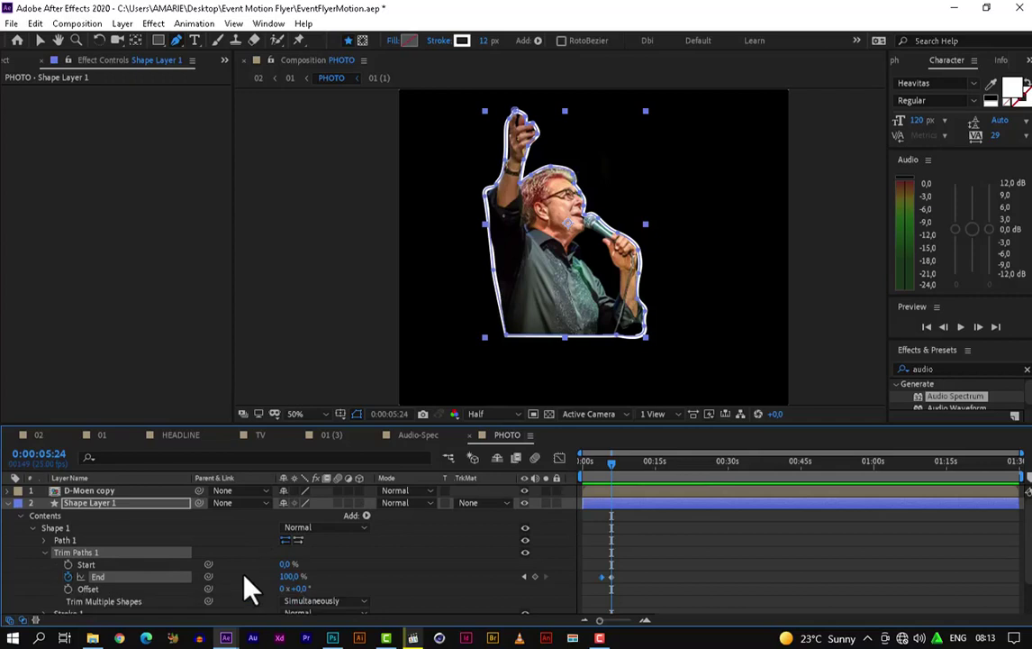
alt+click(69, 577)
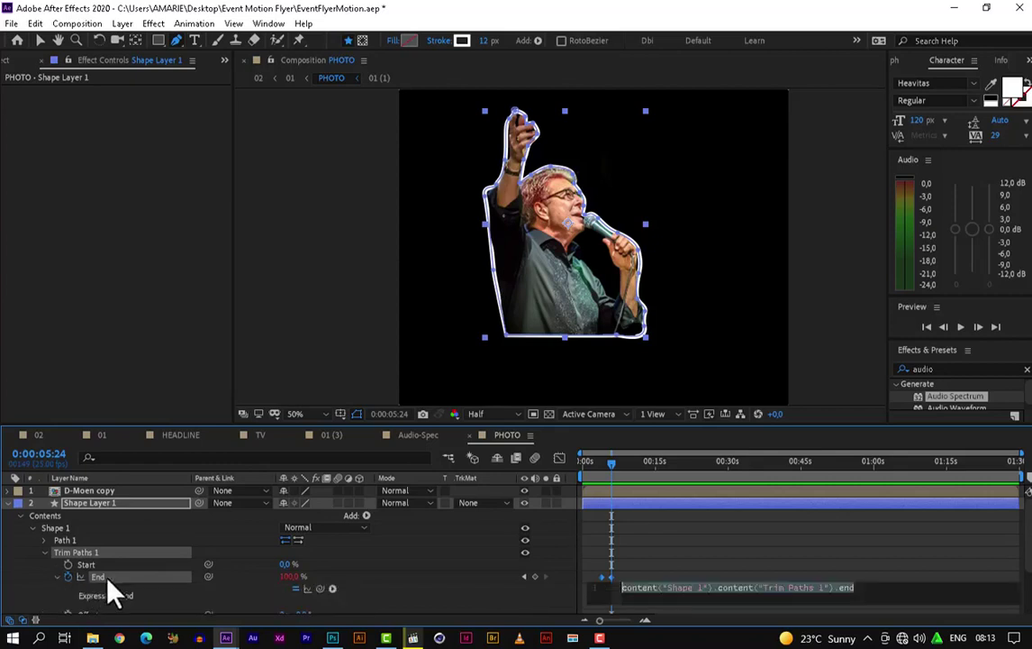
Set the End expression to loopOut(type = "cycle", numKeyframes = 4) and preview the loop.
click(335, 589)
key(Up)
key(Up)
key(Up)
key(Up)
key(Up)
key(Up)
key(Up)
key(Up)
key(Up)
key(Up)
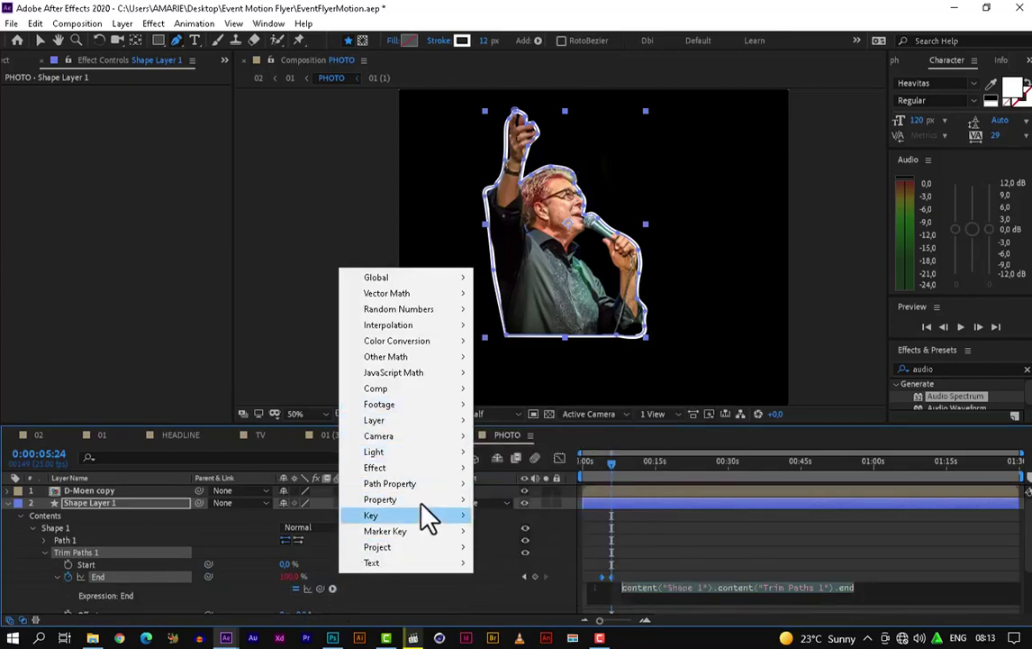
mouse_move(421, 505)
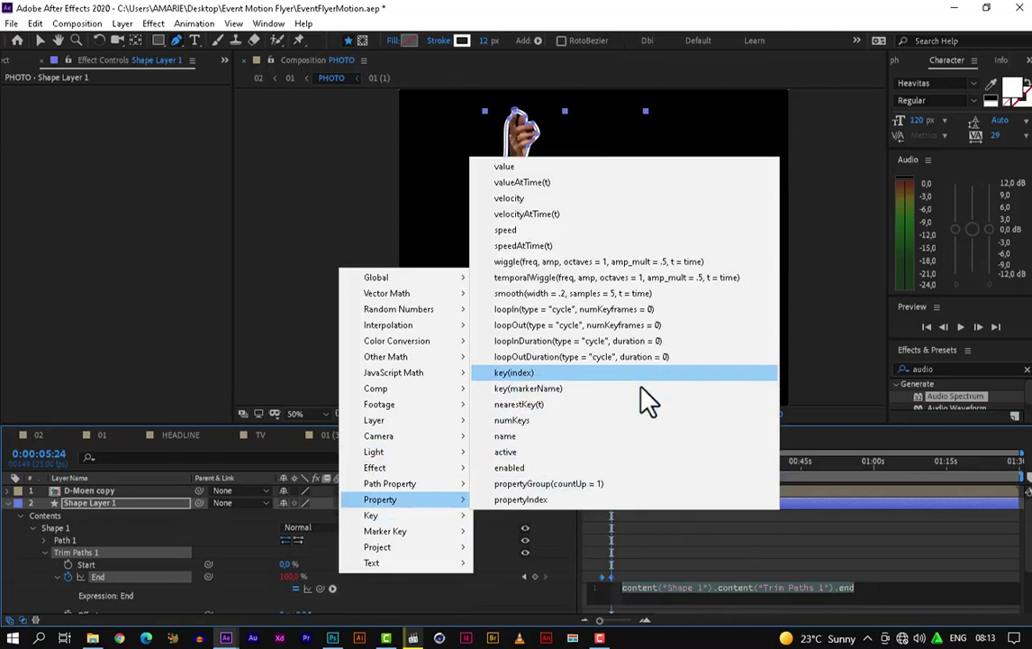
click(660, 333)
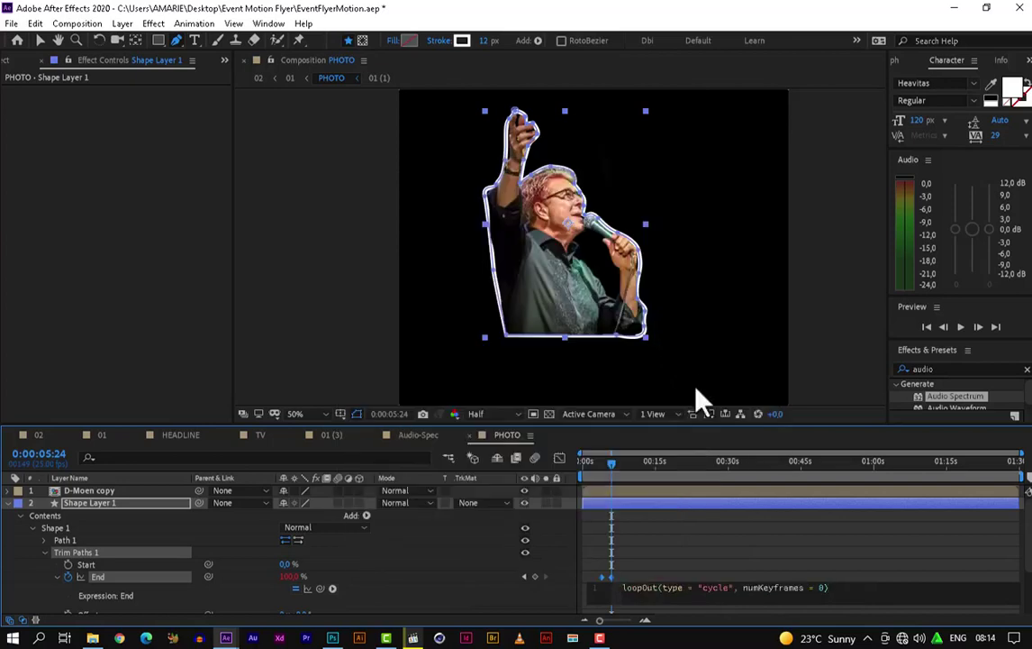
double_click(821, 588)
text(4)
click(546, 596)
key(space)
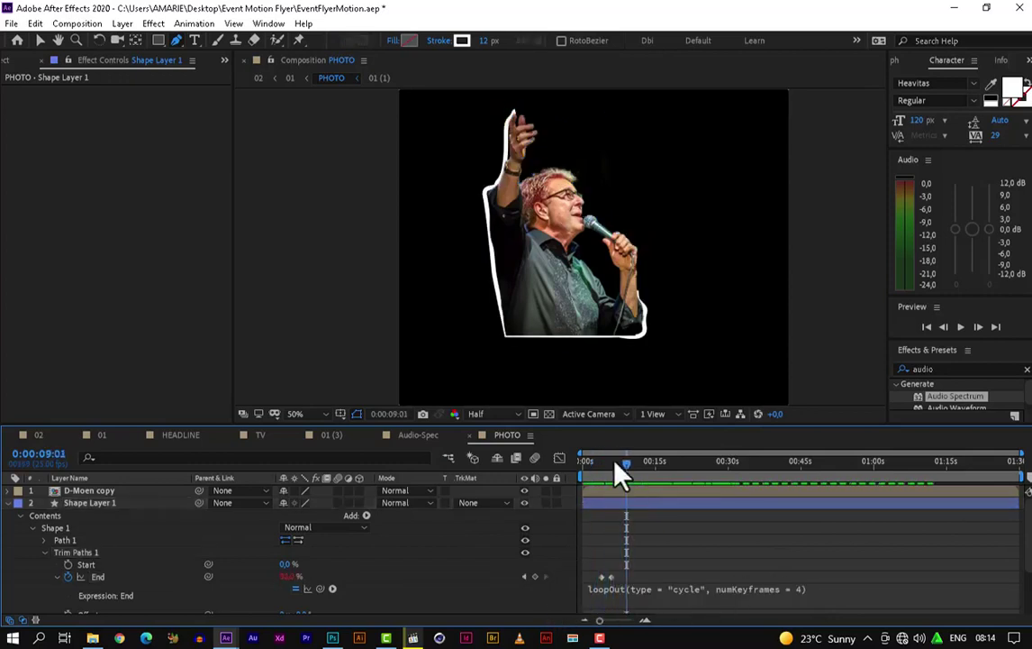
key(space)
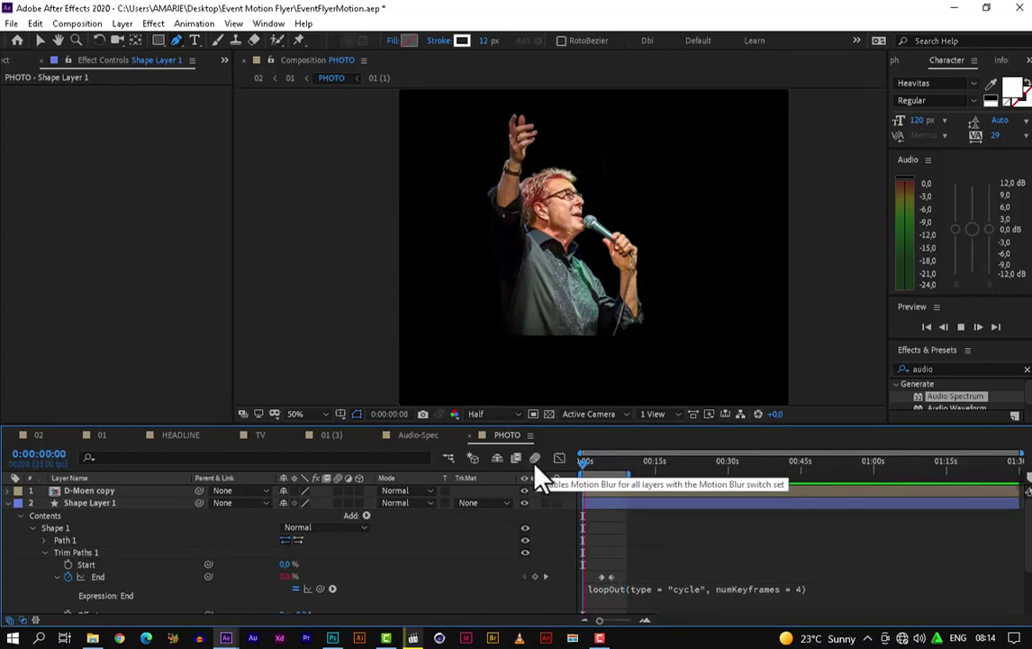
Play and stop a preview of the looping outline, then collapse Shape Layer 1's properties.
key(space)
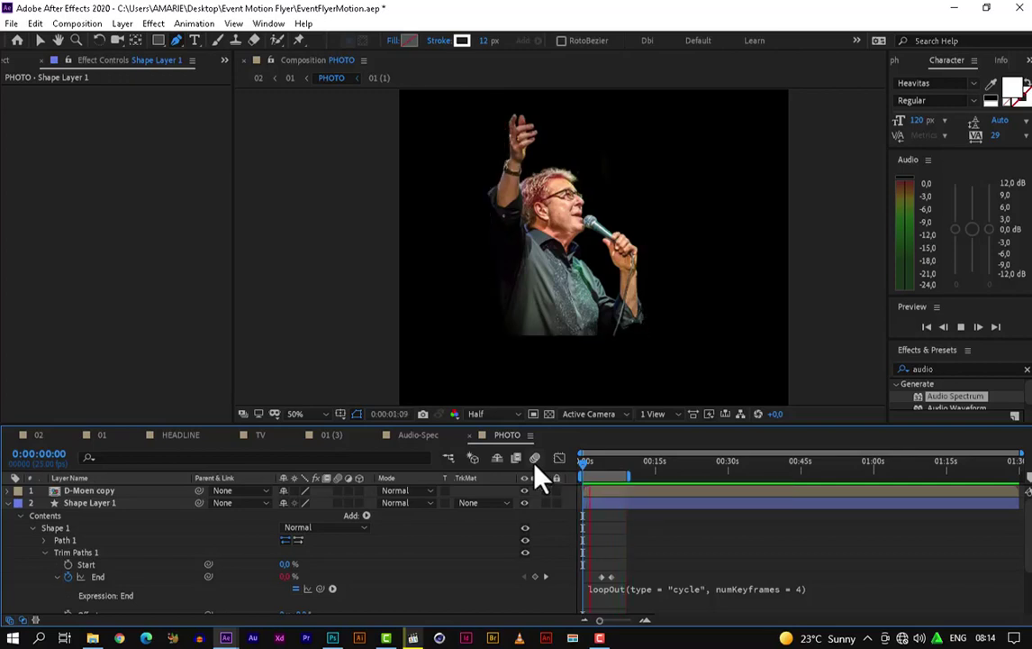
key(space)
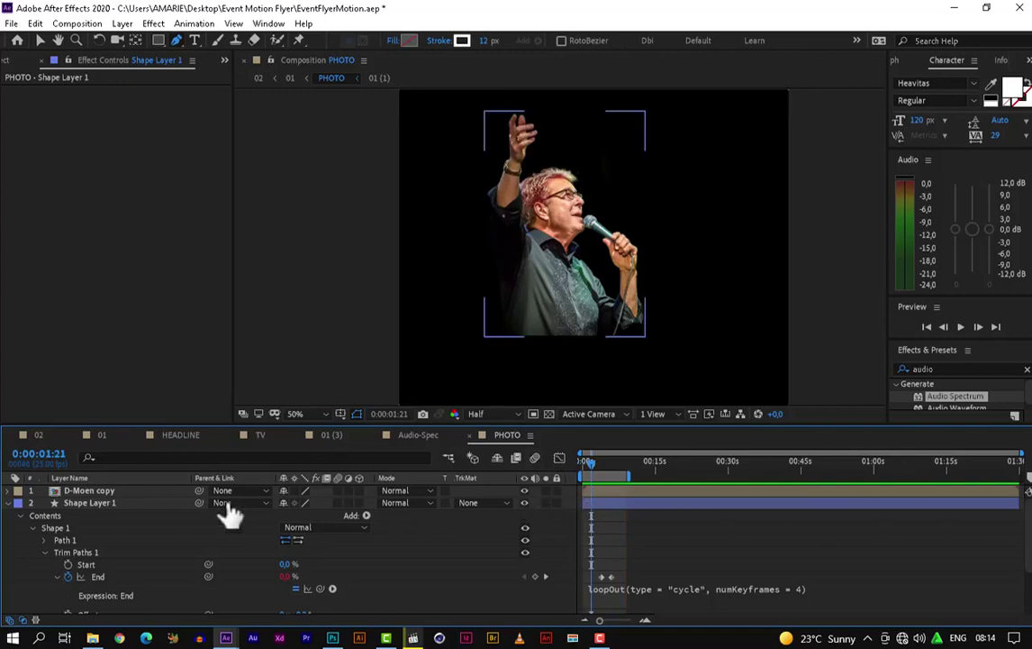
click(8, 504)
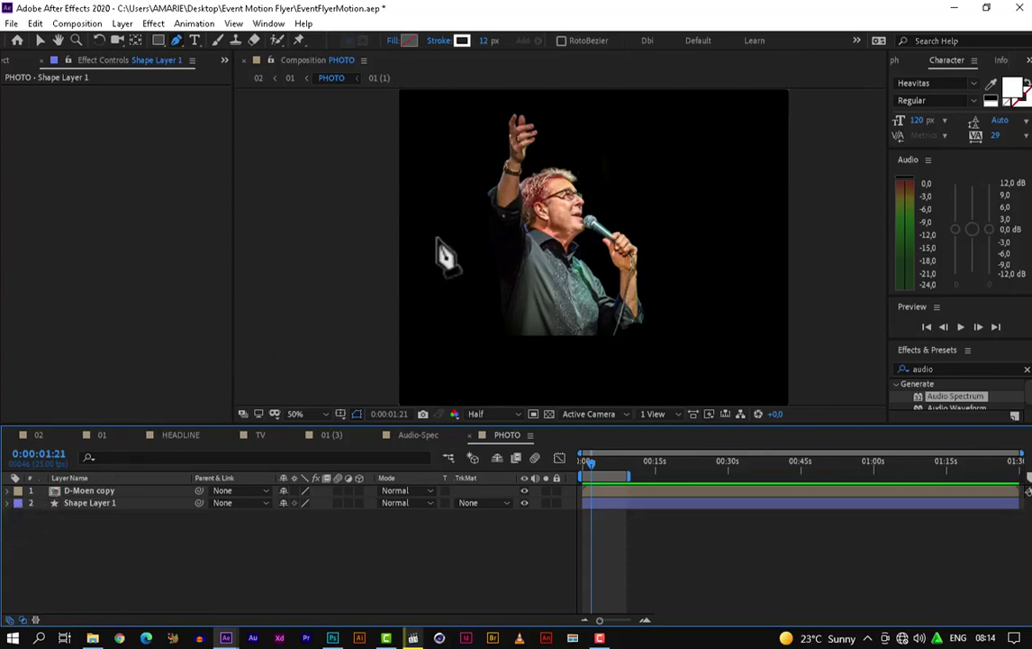
Select the D-Moen copy layer and reveal only its Scale property, reading 100,0%.
click(115, 490)
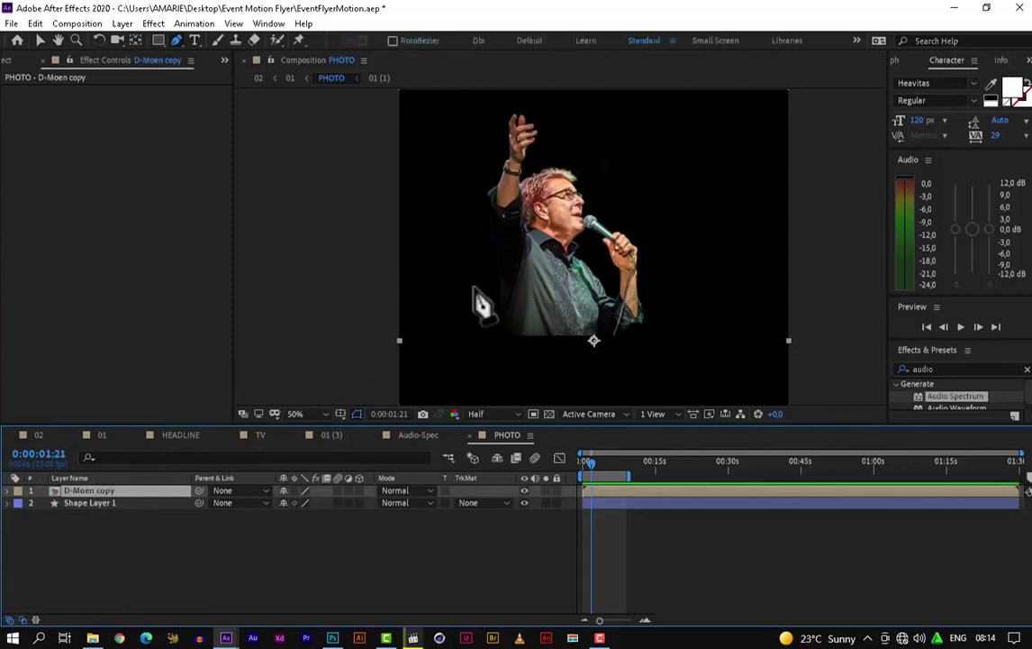
scroll(585, 237, down, 4)
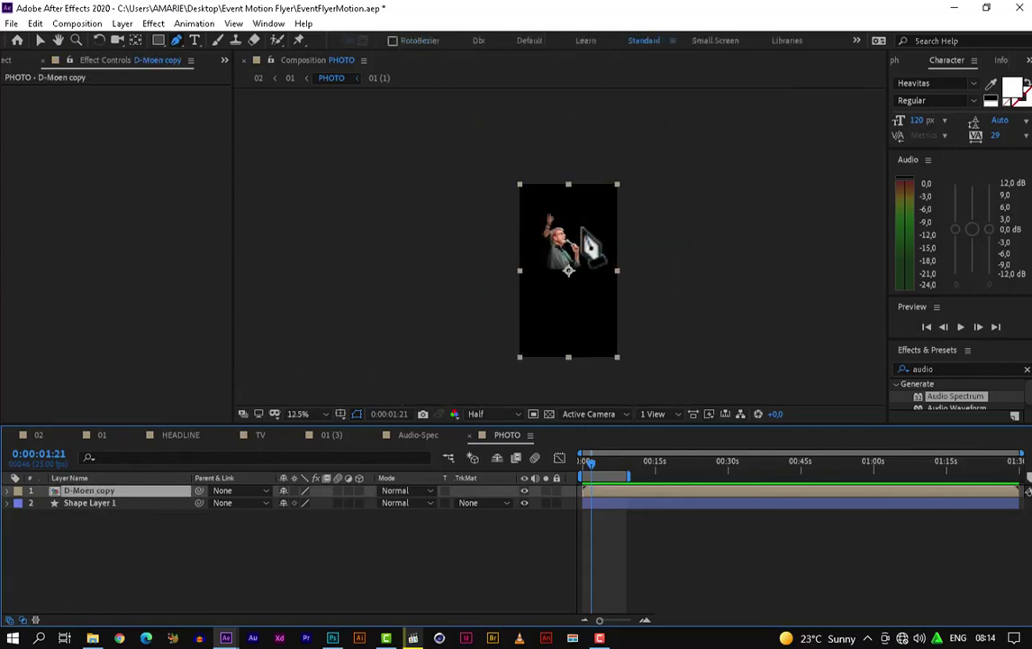
scroll(558, 275, up, 2)
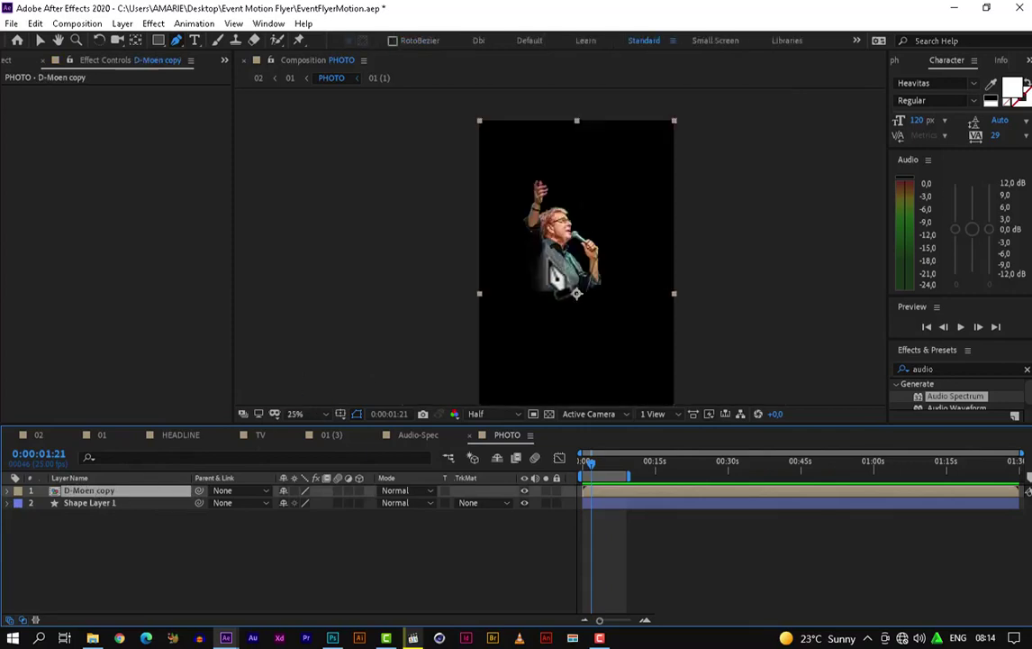
scroll(555, 275, up, 2)
scroll(556, 279, down, 2)
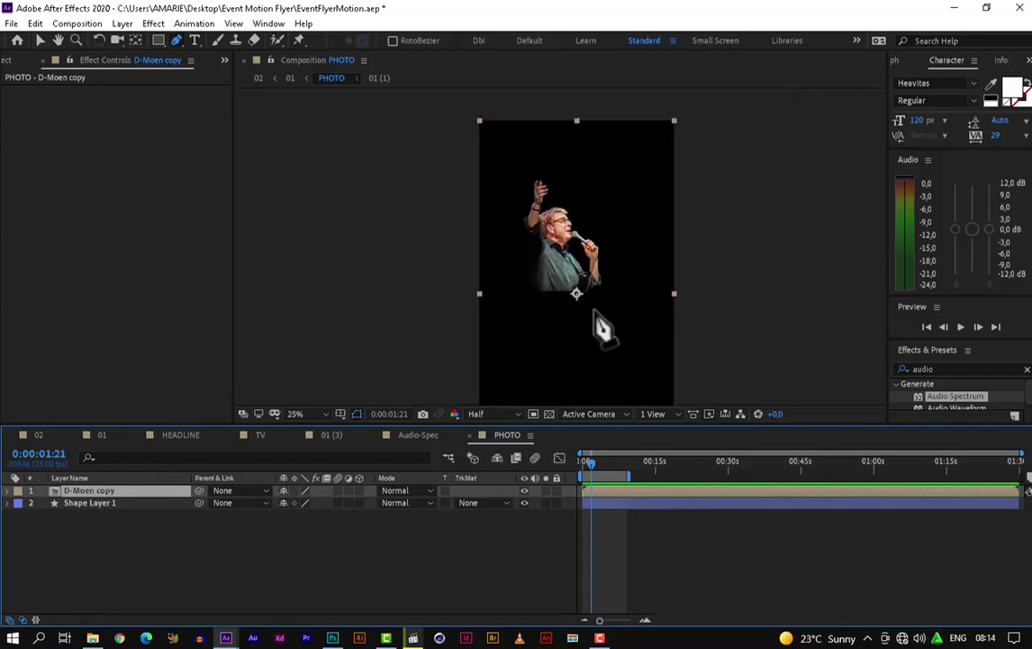
click(40, 41)
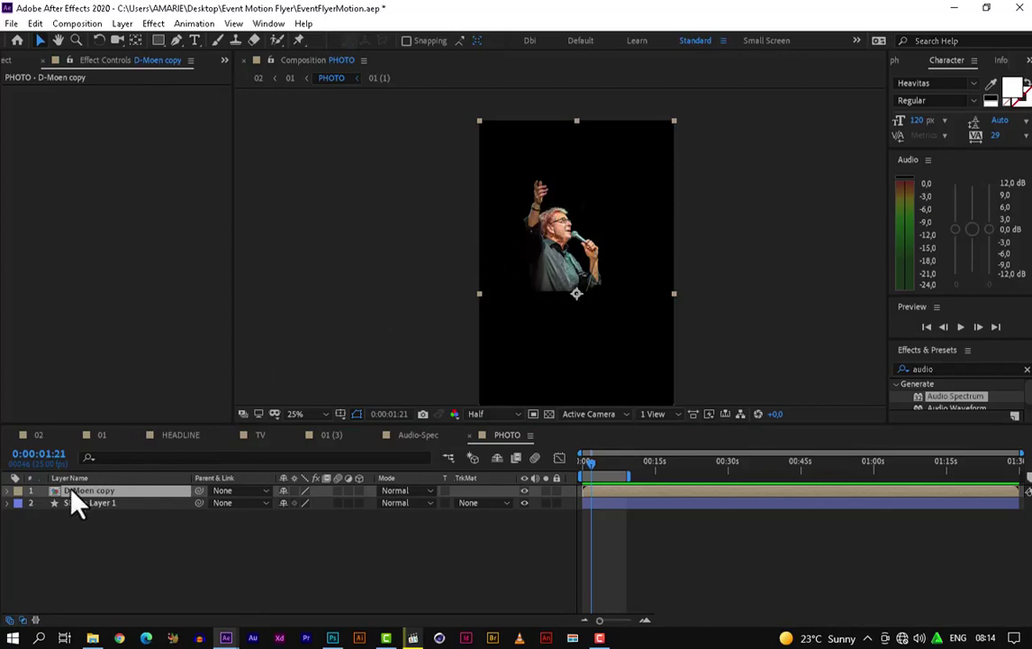
key(s)
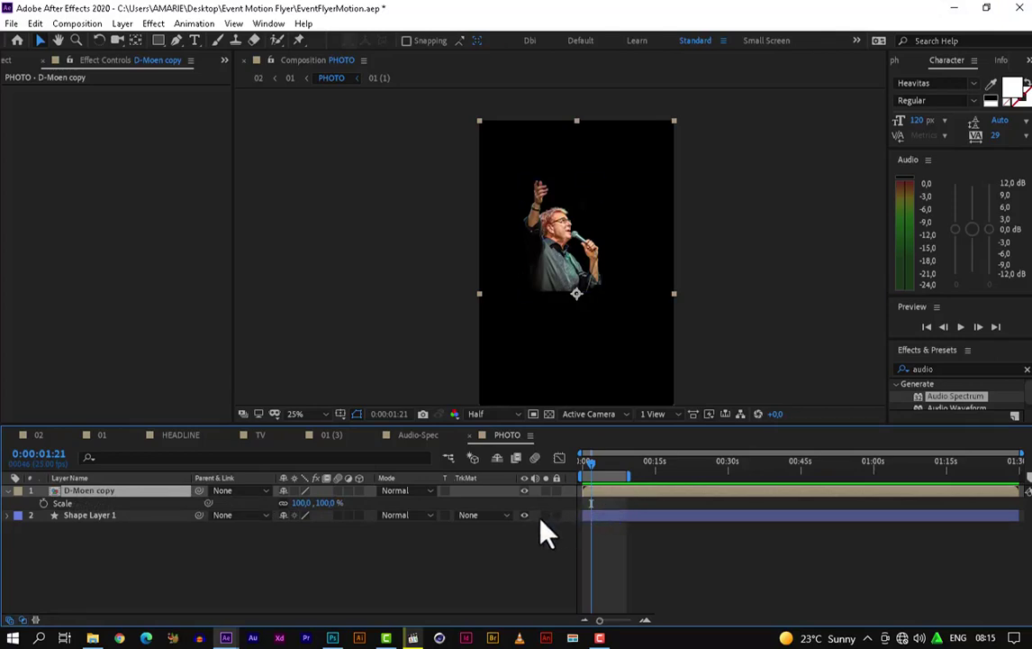
click(115, 518)
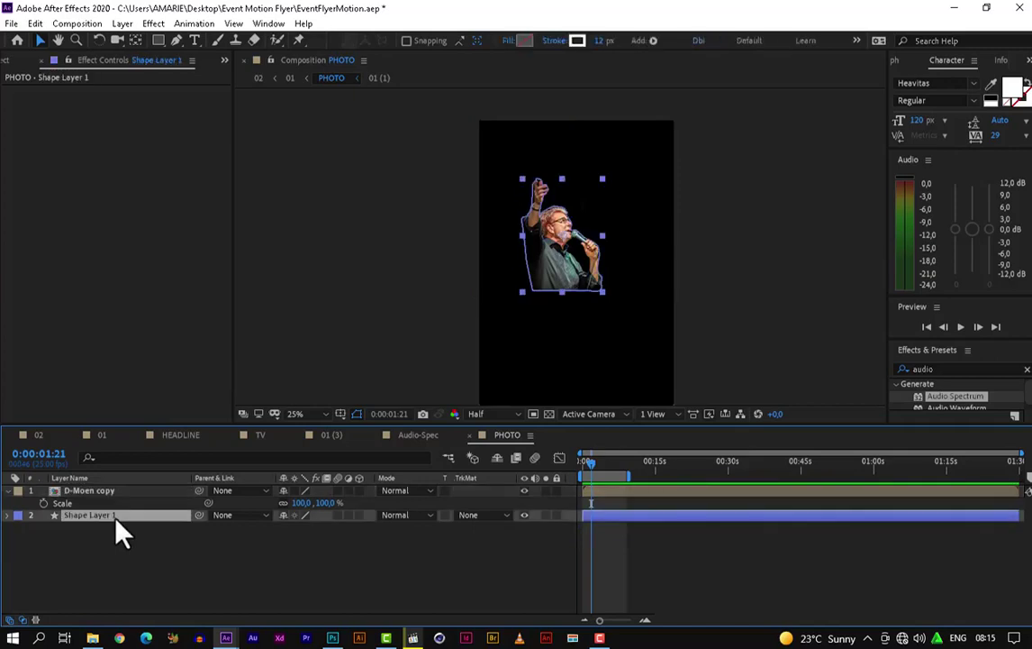
Reveal Shape Layer 1's End keyframes and shift them later, from 0:00:03:22 to about five seconds.
key(u)
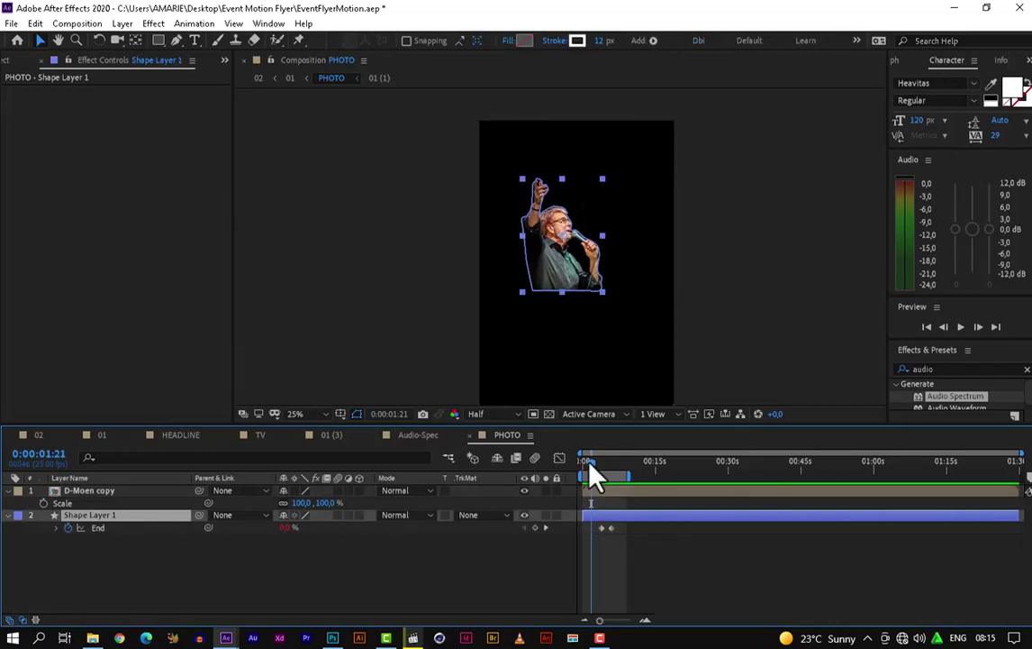
drag(588, 462, 605, 475)
click(603, 528)
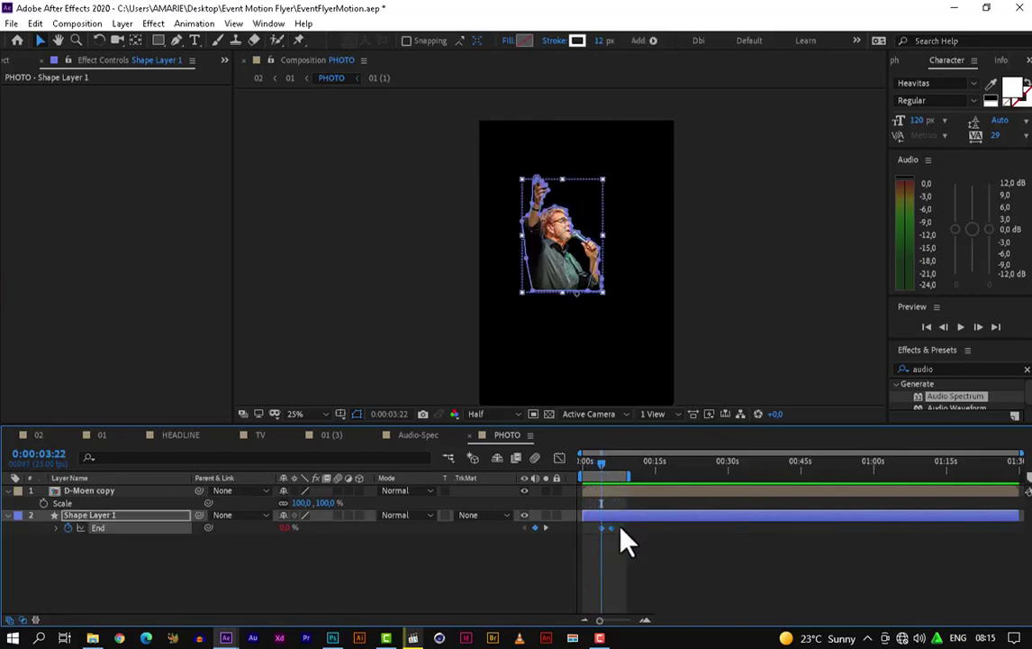
drag(603, 529, 632, 533)
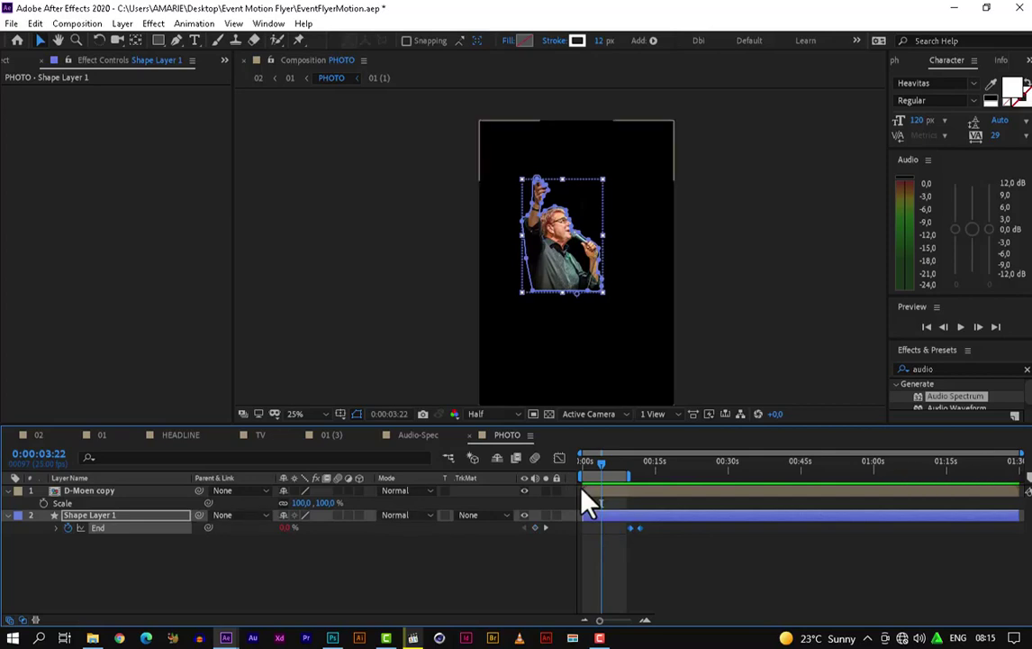
Check the timing, then set a 100% Scale keyframe on the photo at 0:00:05:22.
click(52, 504)
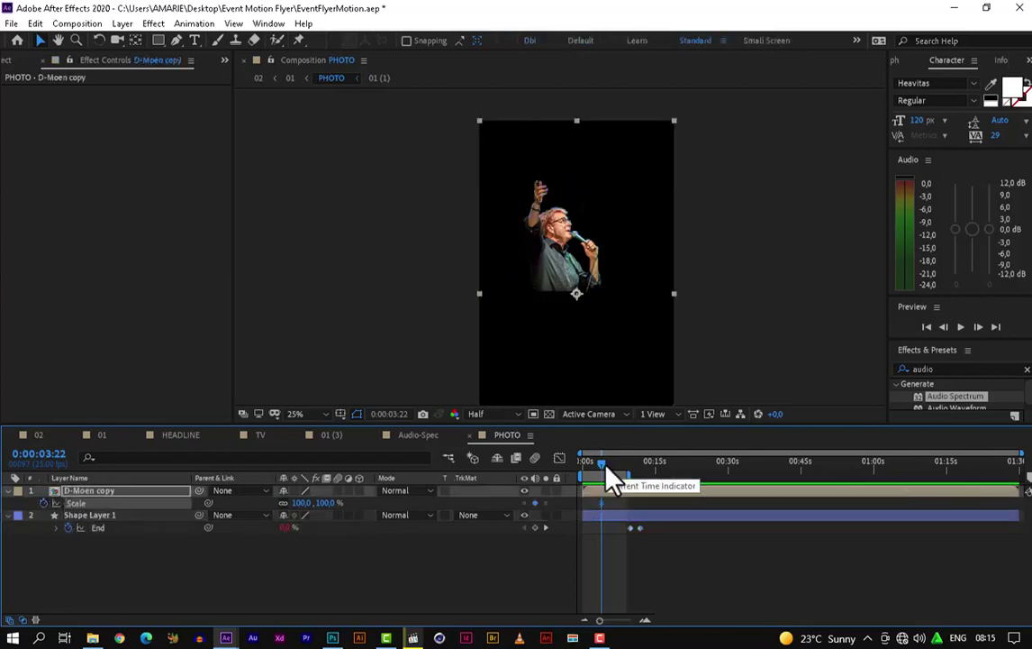
key(space)
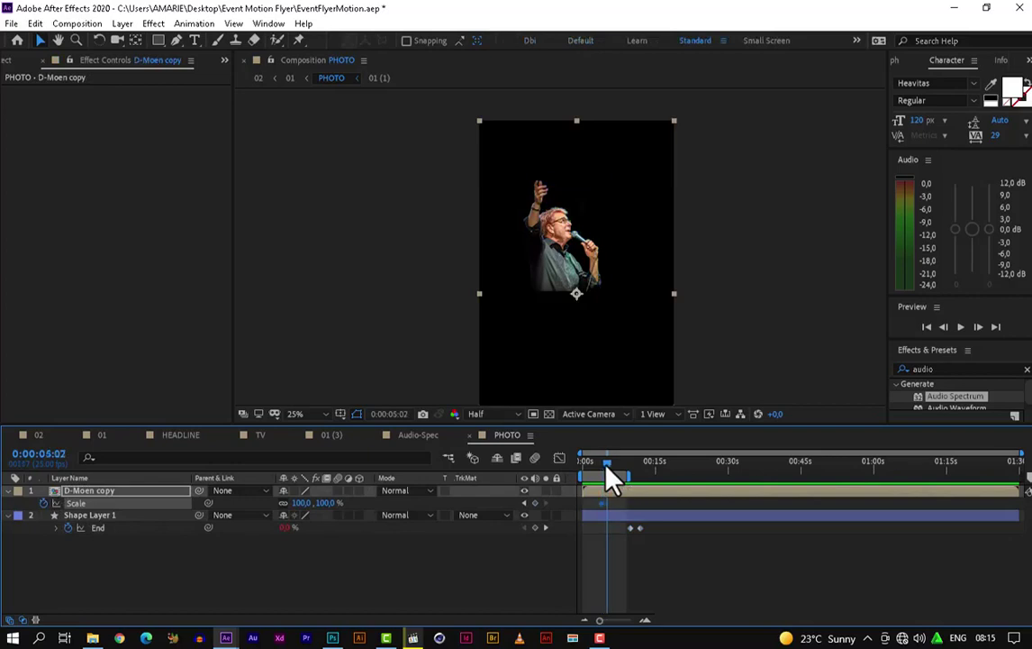
key(space)
key(space)
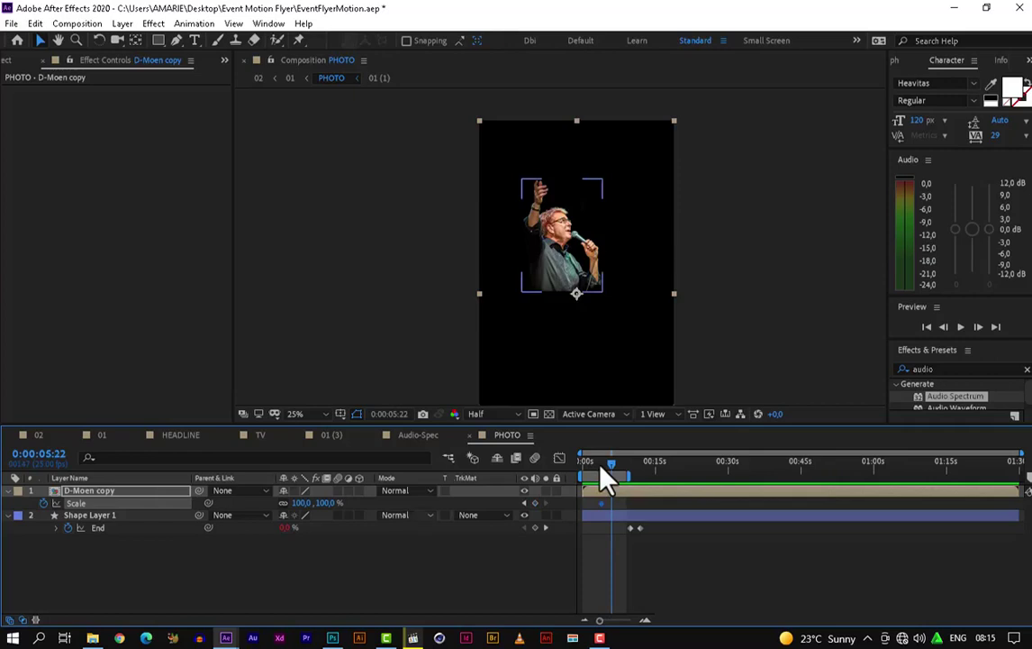
click(536, 503)
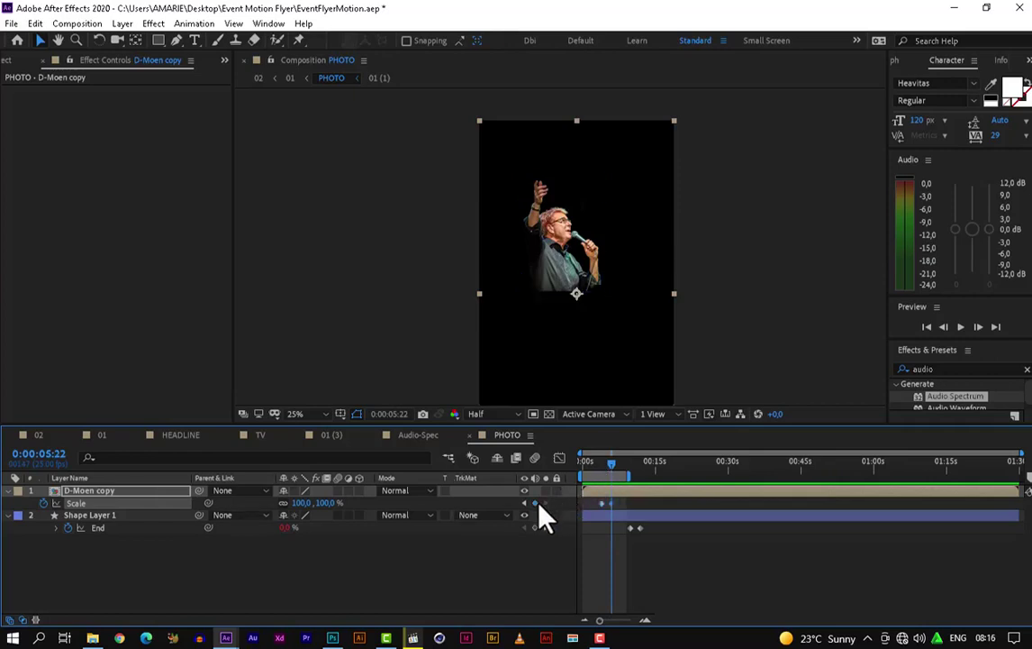
Set the photo's Scale to 0% at 0:00:03:22, scrub to check, and select the outline's End keyframes.
drag(608, 463, 601, 464)
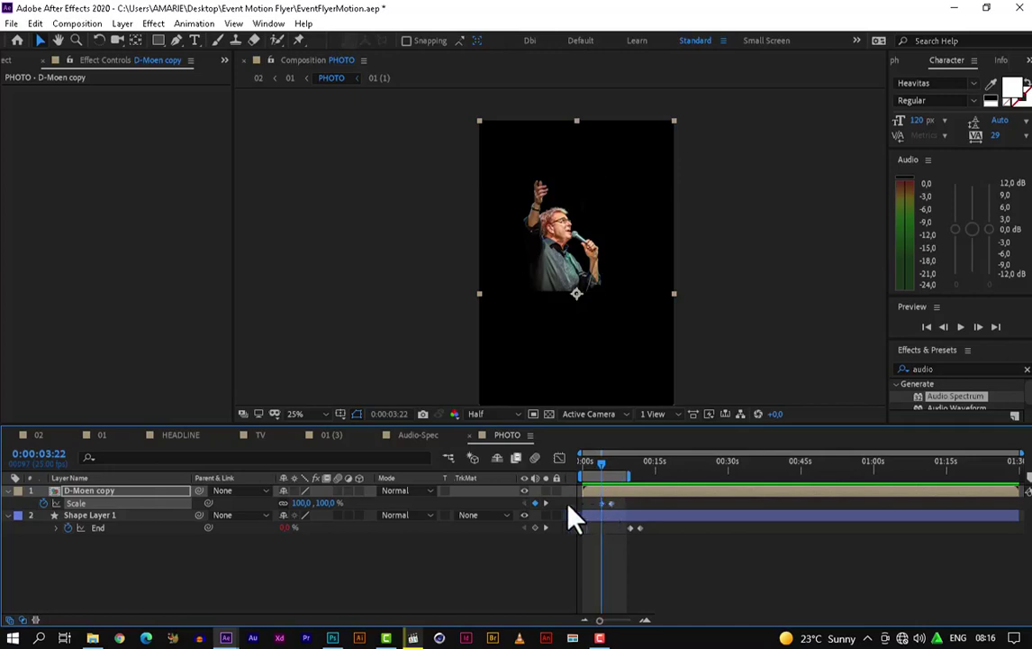
click(302, 503)
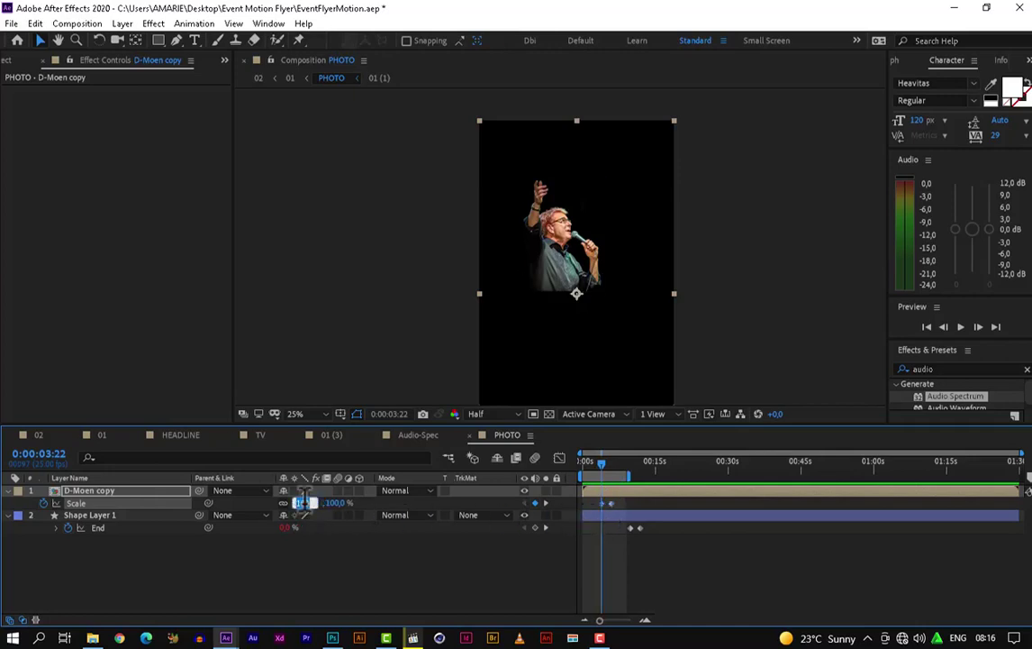
text(0)
click(369, 595)
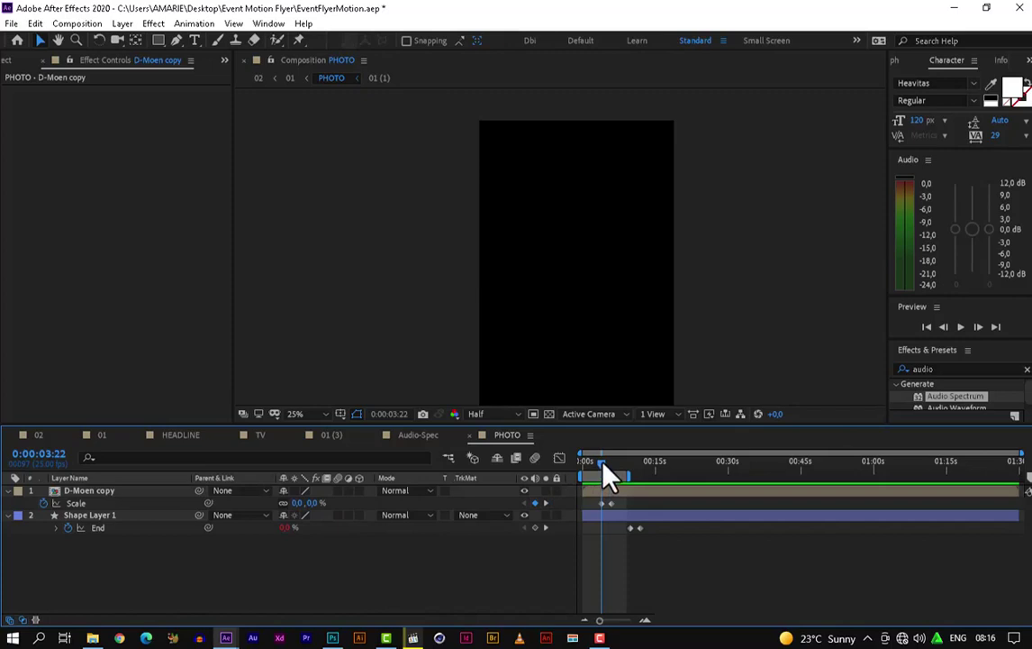
mouse_move(604, 463)
mouse_down()
mouse_move(634, 464)
mouse_move(613, 467)
mouse_up()
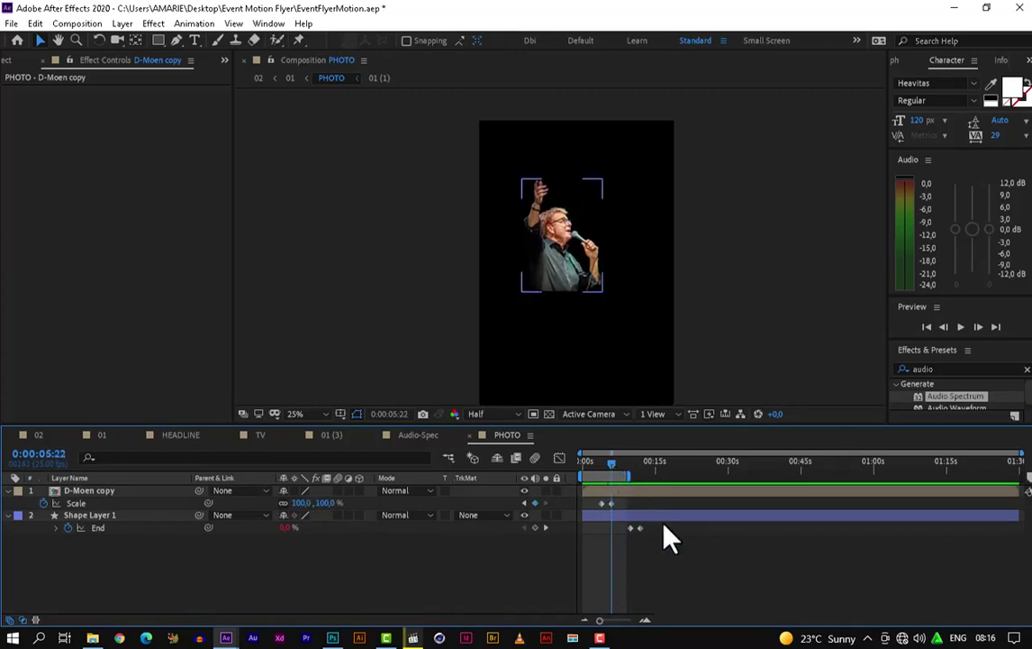
drag(663, 523, 599, 499)
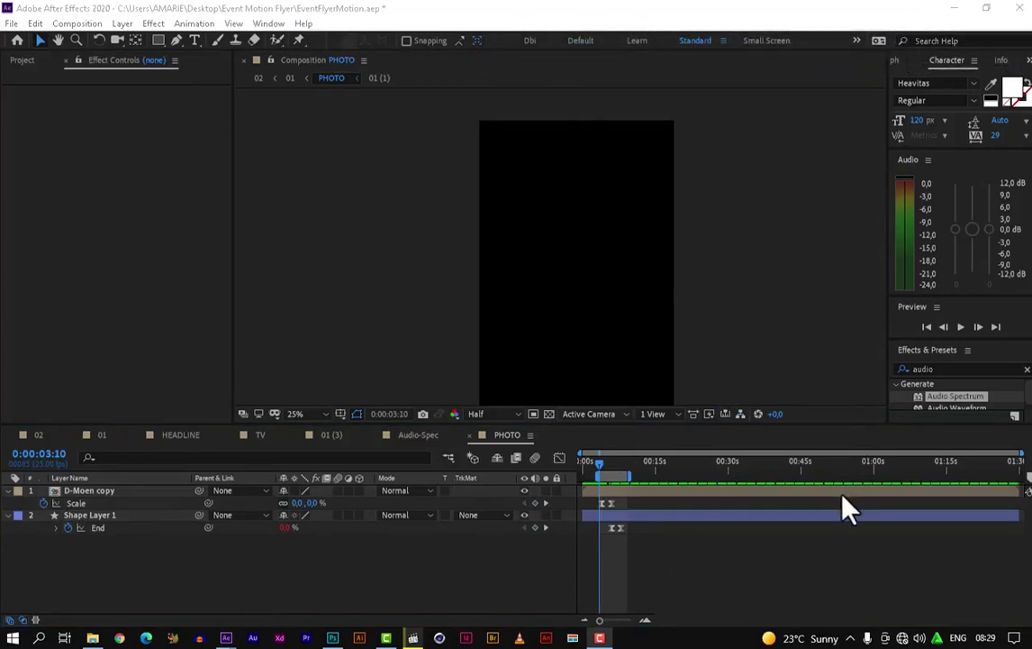
click(775, 298)
click(716, 592)
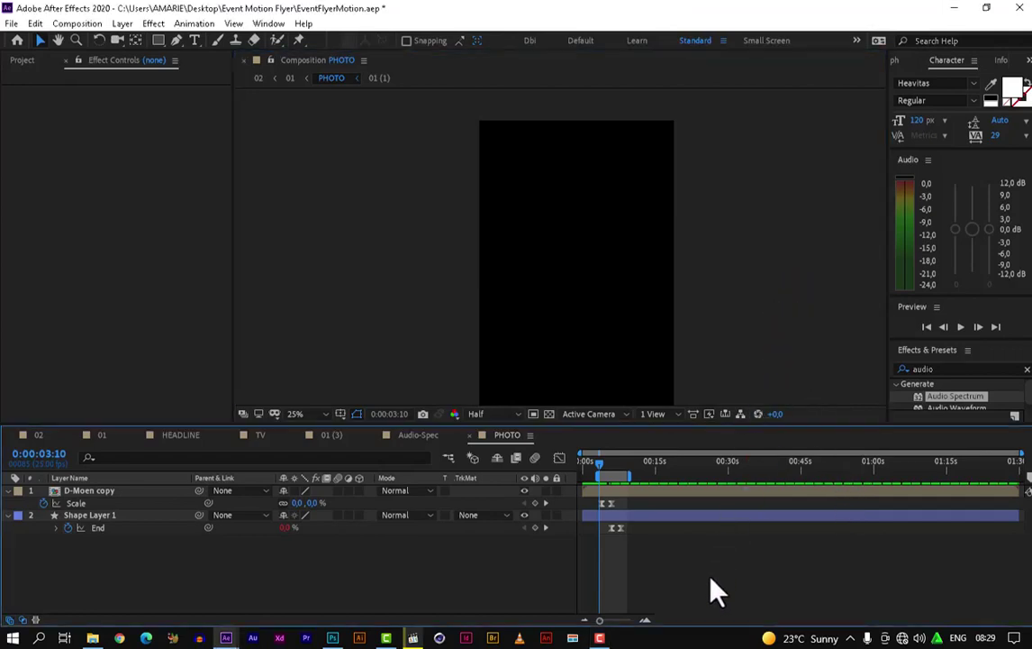
key(space)
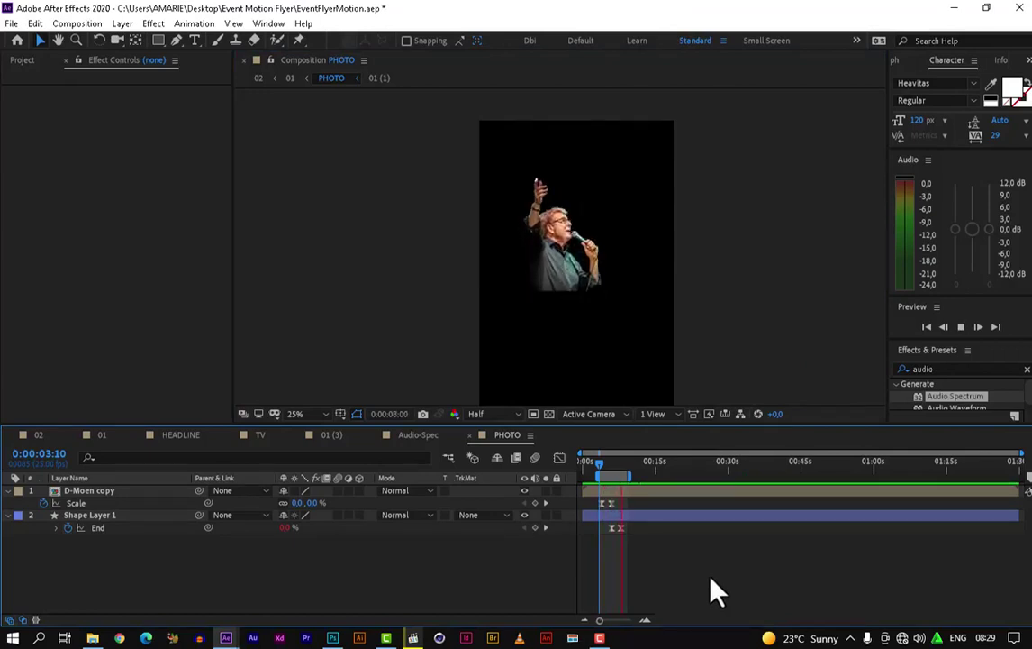
key(space)
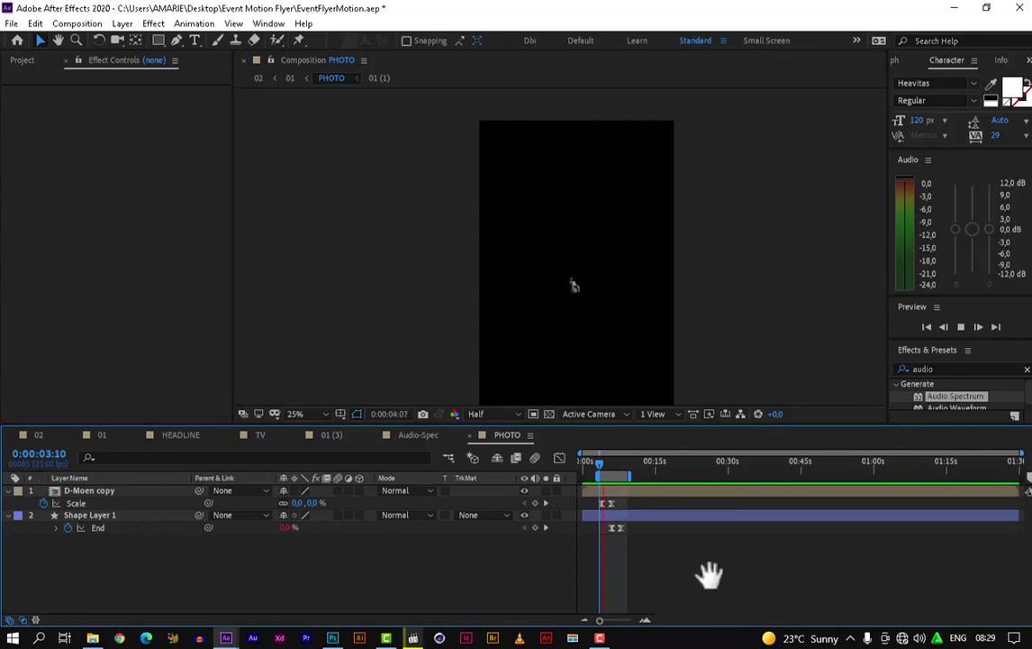
Play the 01 flyer composition from the start and set the work area start.
click(103, 435)
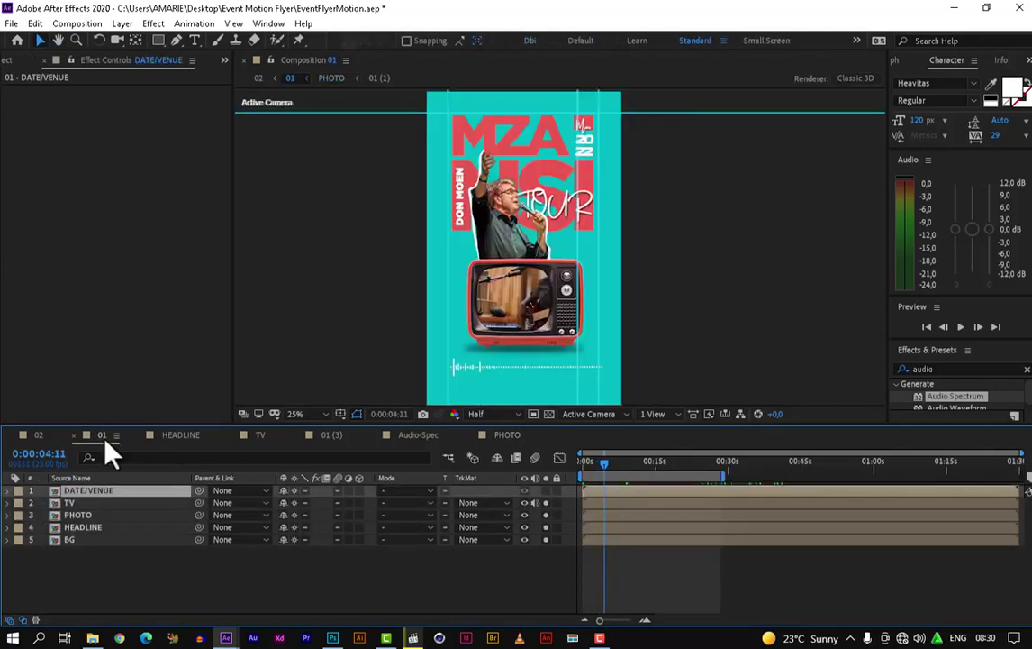
drag(606, 472, 590, 477)
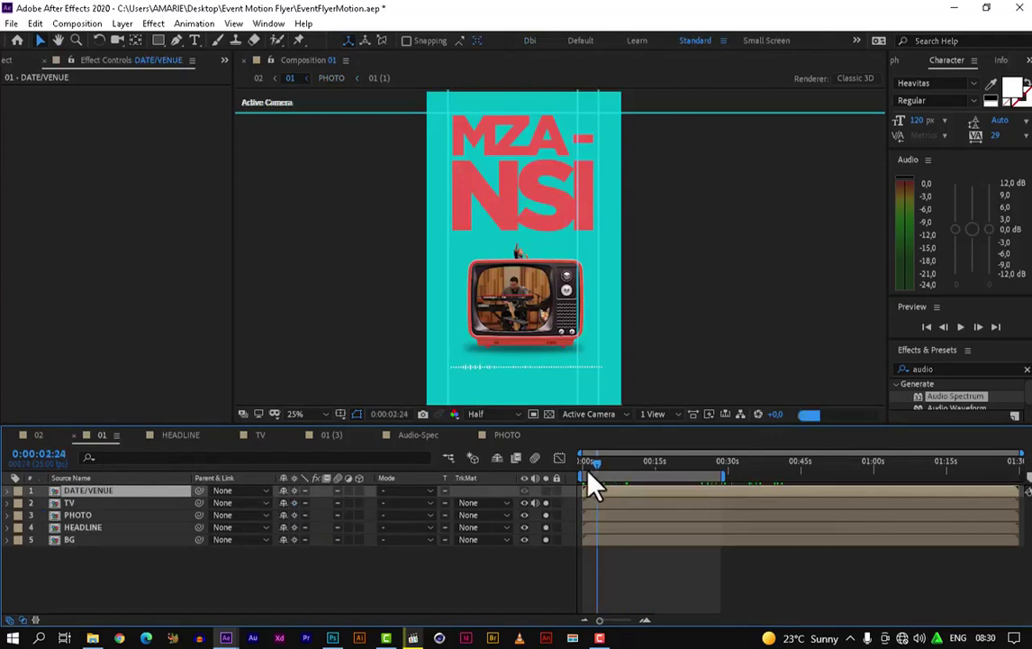
key(space)
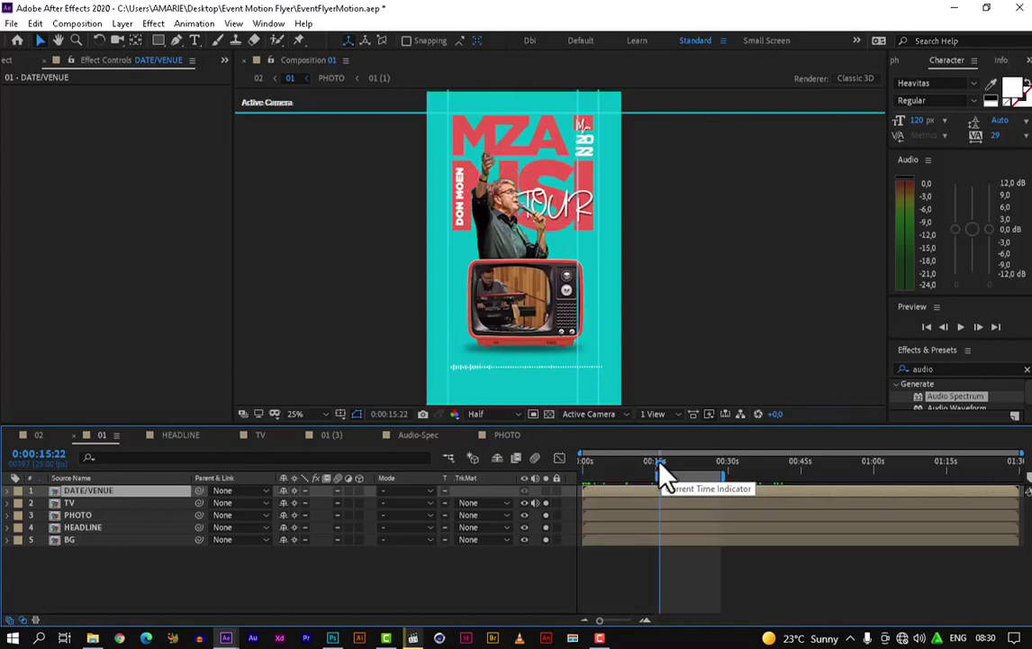
key(b)
Preview again from 0:00:15:19, stop playback, and bring up the Photoshop flyer.
click(660, 463)
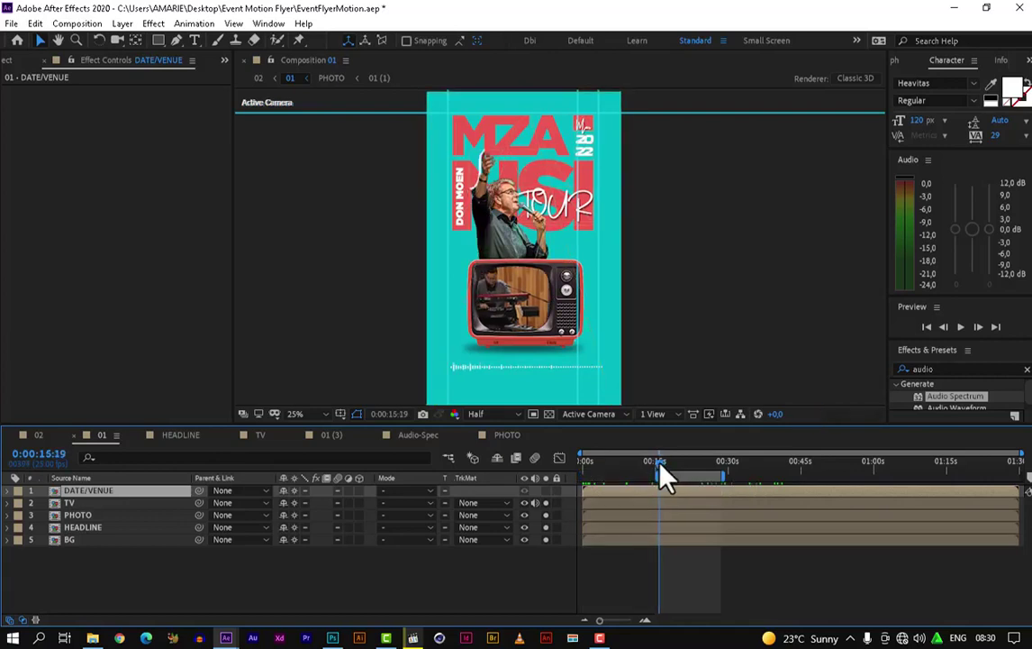
key(space)
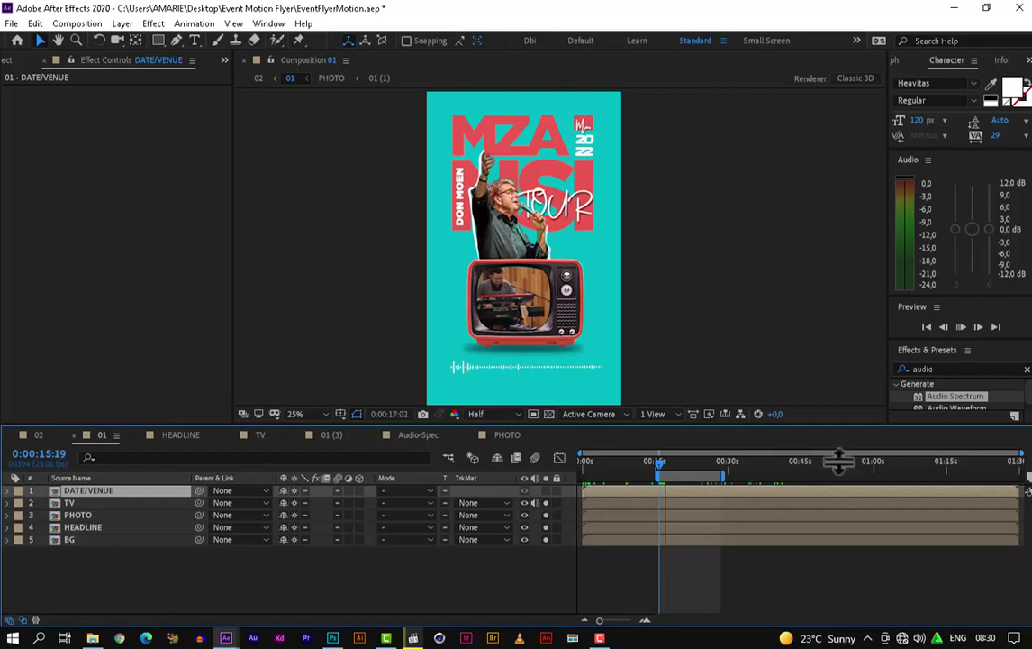
key(space)
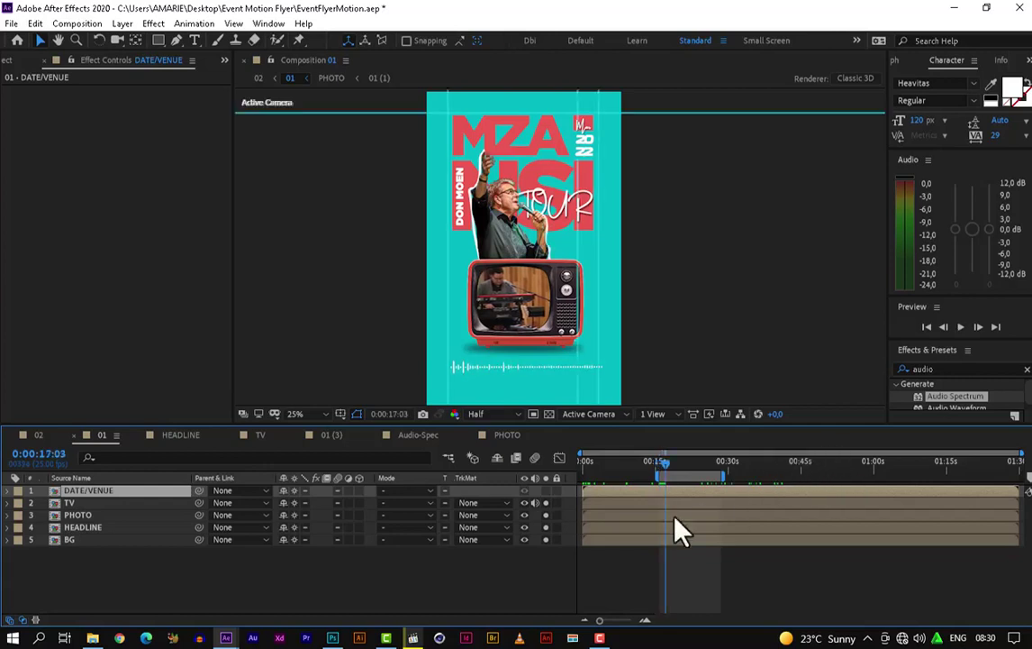
click(332, 638)
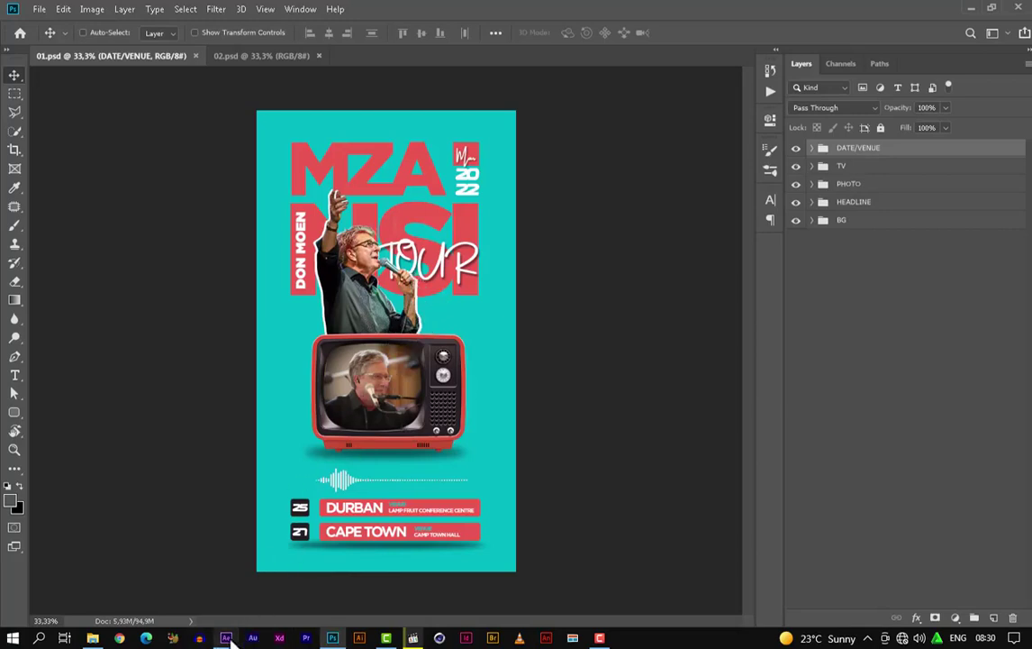
Leave the Photoshop flyer and return to the After Effects project window.
mouse_move(230, 636)
click(342, 590)
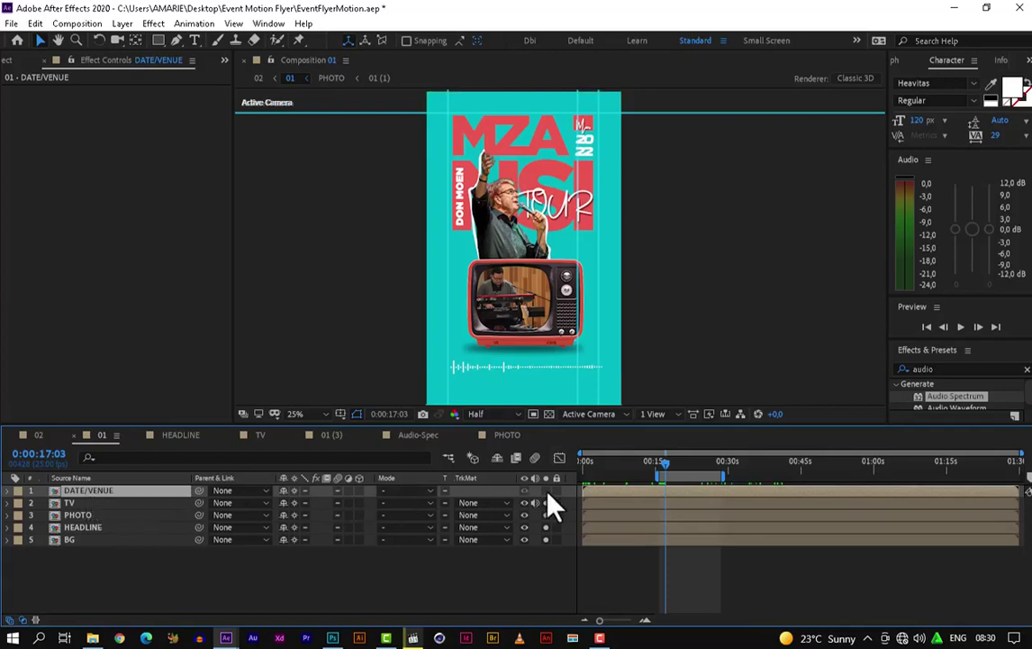
Select the DATE/VENUE layer and frame the date/venue bars at 50% zoom.
click(593, 307)
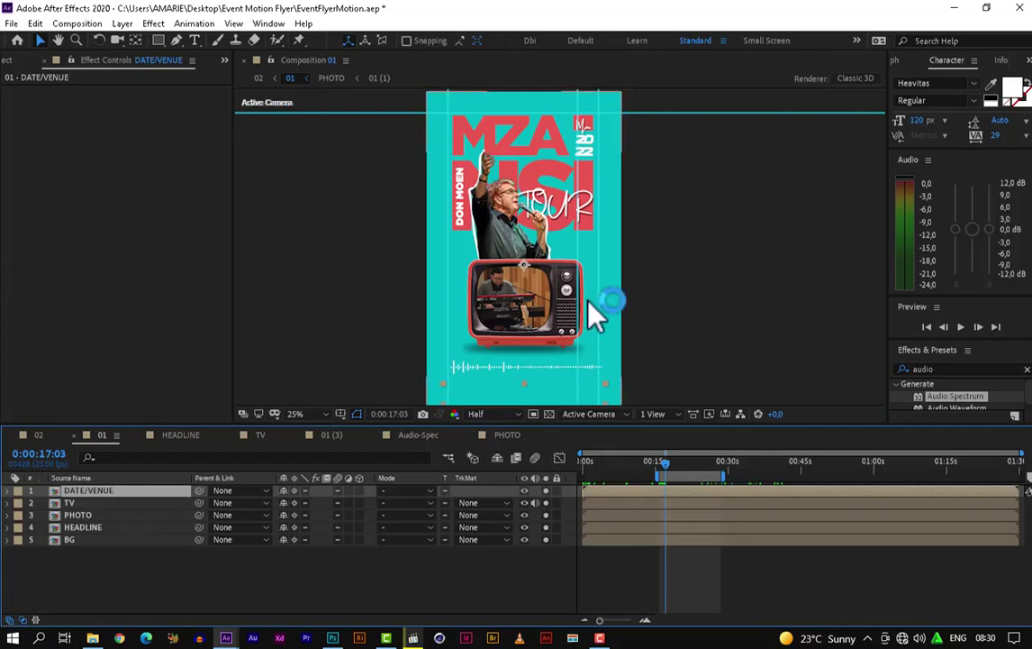
key(shift+Up)
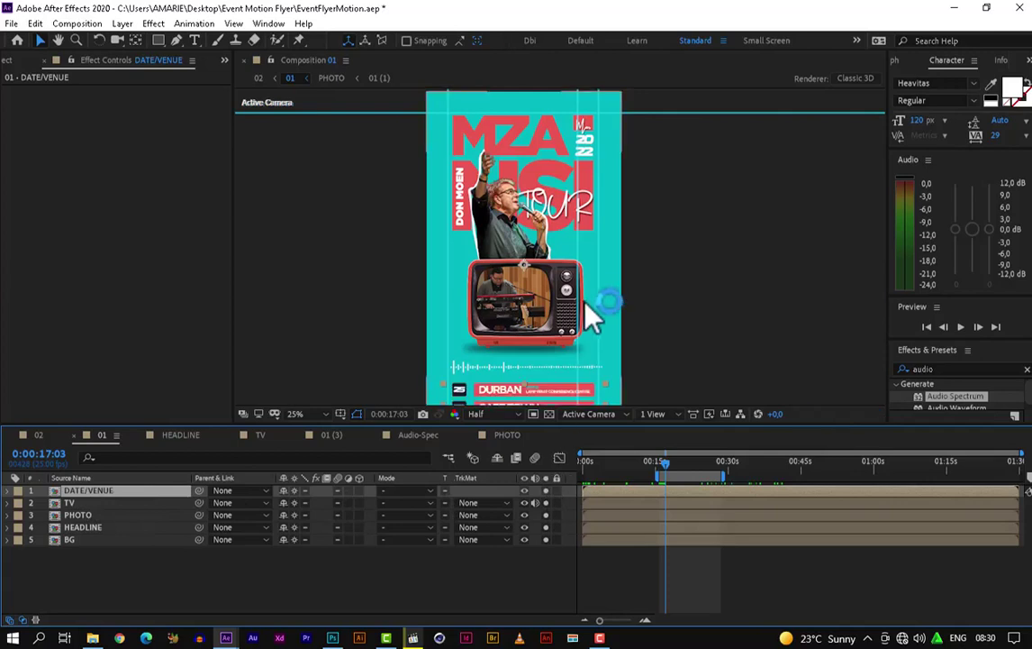
drag(538, 315, 535, 233)
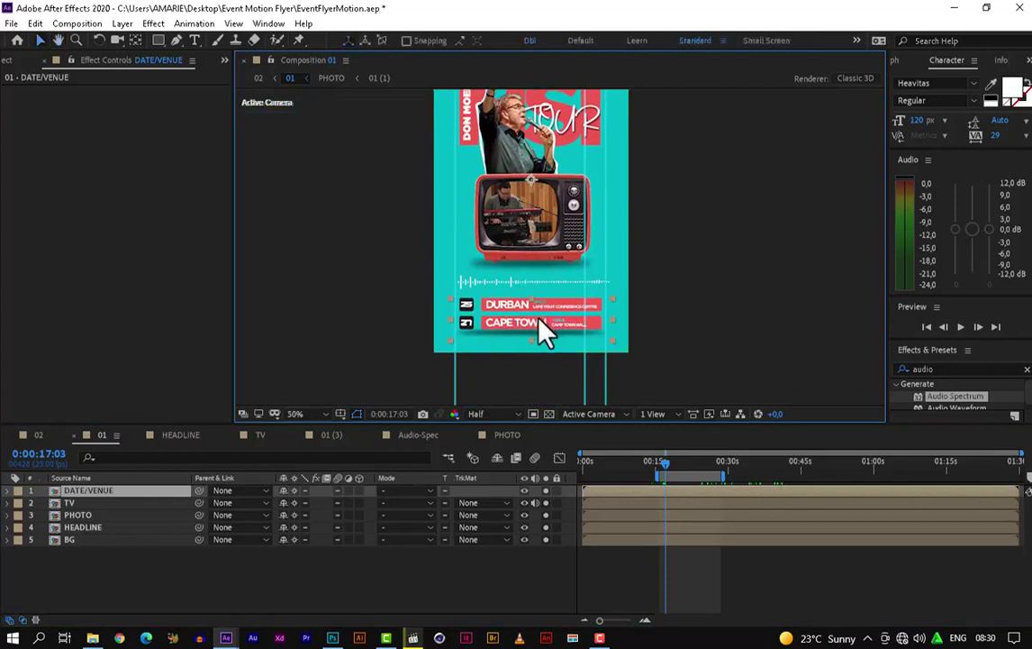
key(period)
key(period)
drag(483, 299, 467, 236)
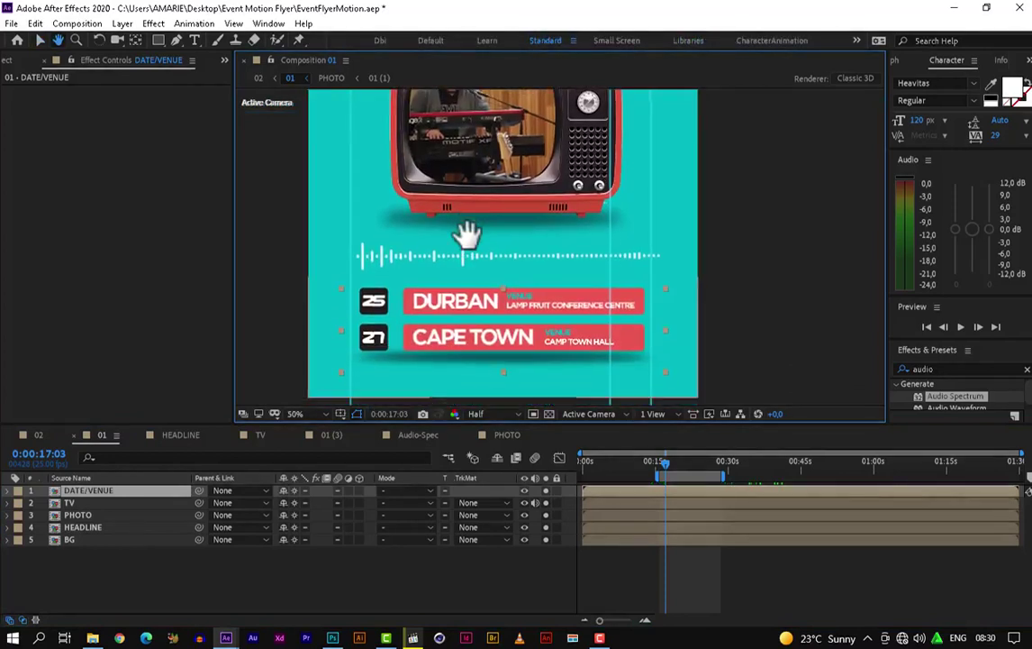
key(v)
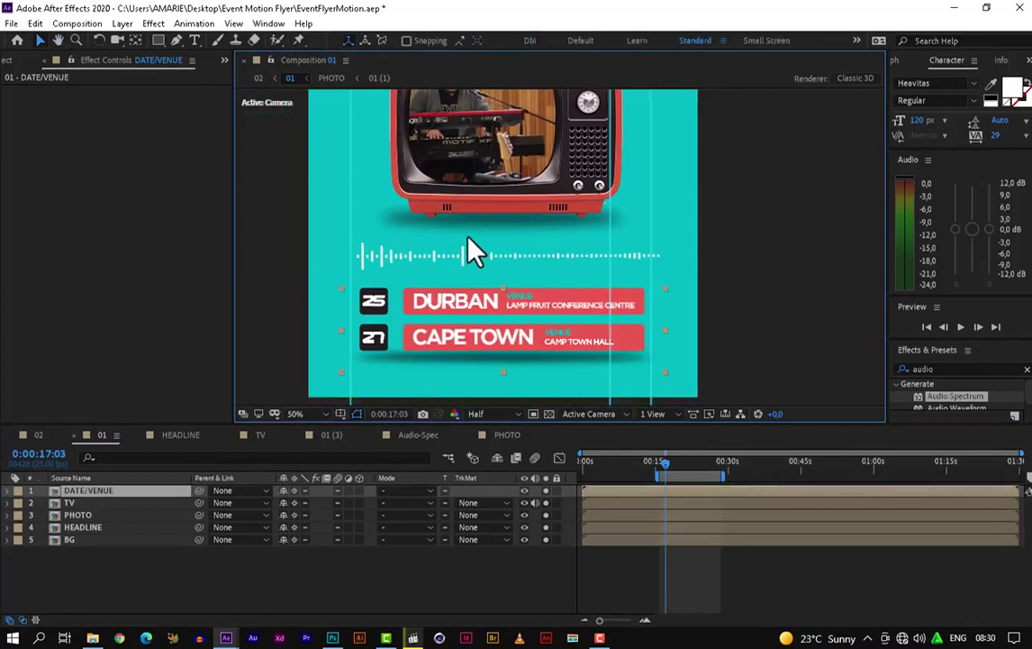
click(165, 583)
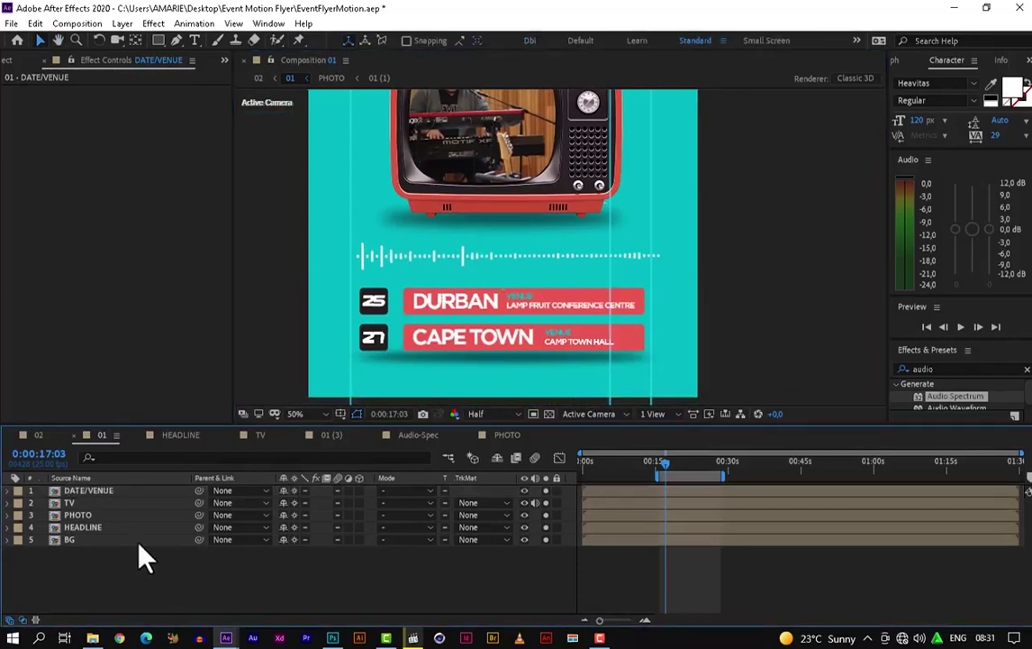
Open the DATE/VENUE precomp and centre the DURBAN and CAPE TOWN bars in view.
double_click(101, 492)
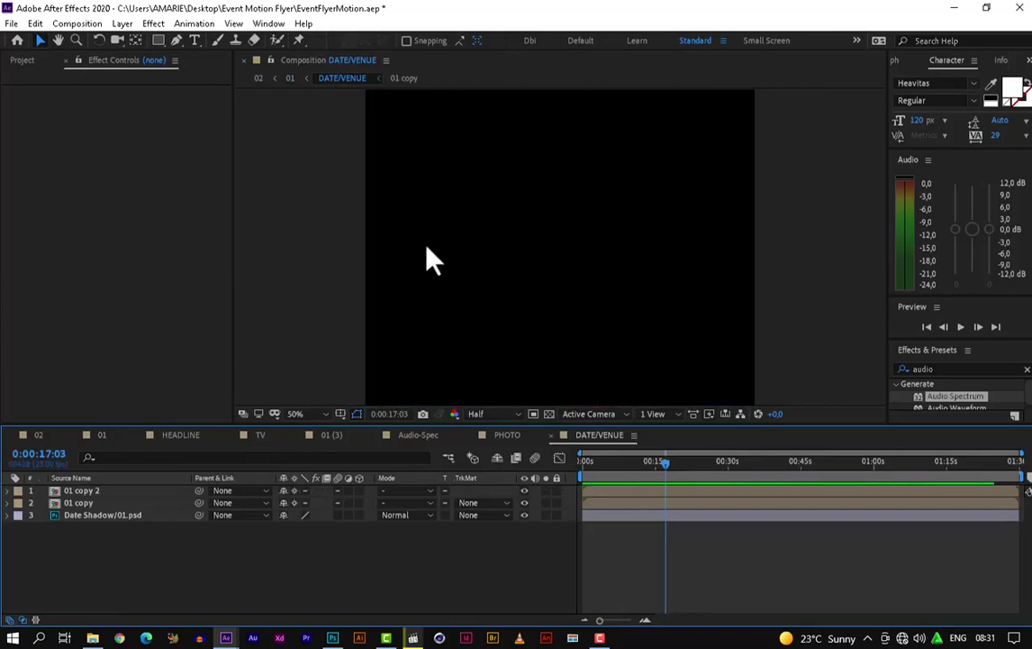
scroll(428, 262, down, 2)
key(h)
scroll(532, 277, up, 1)
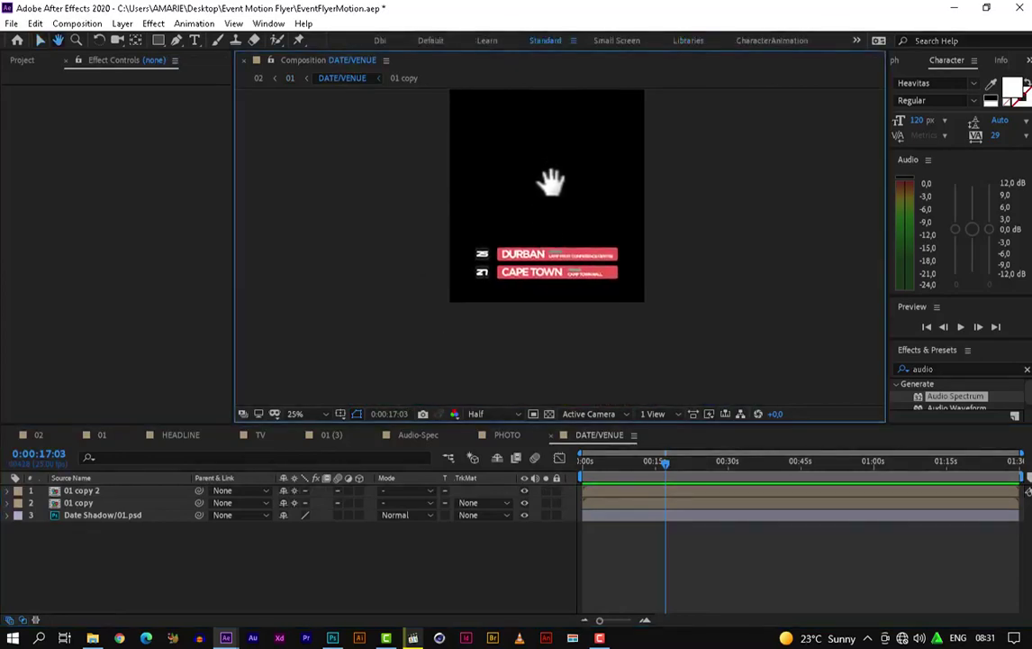
scroll(561, 257, up, 4)
drag(559, 248, 599, 133)
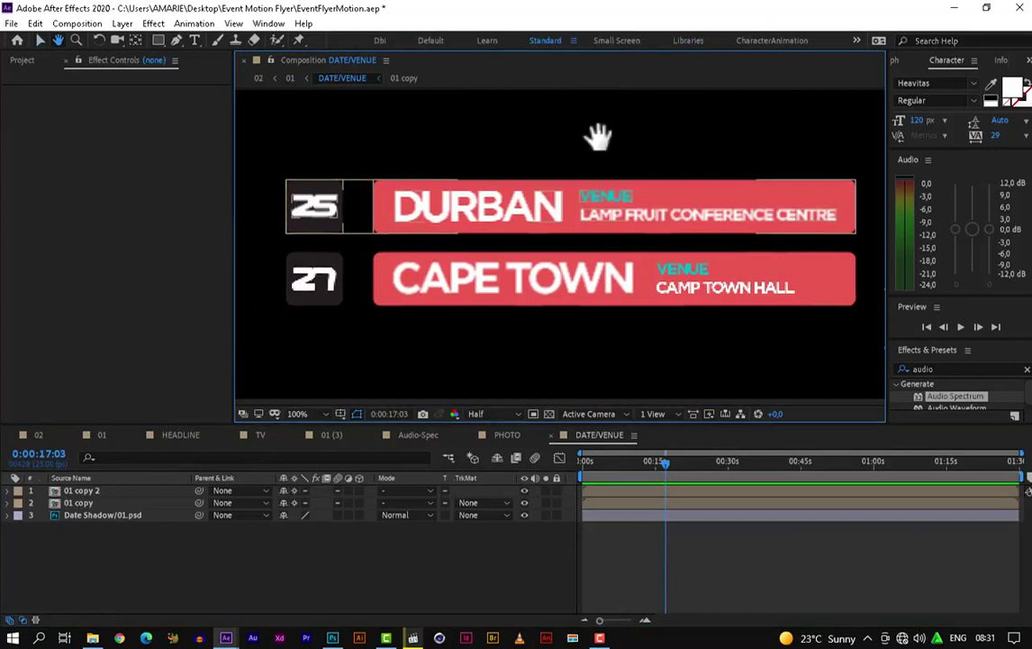
Solo the 01 copy layer so only the 25 DURBAN bar shows, keeping it selected.
click(90, 502)
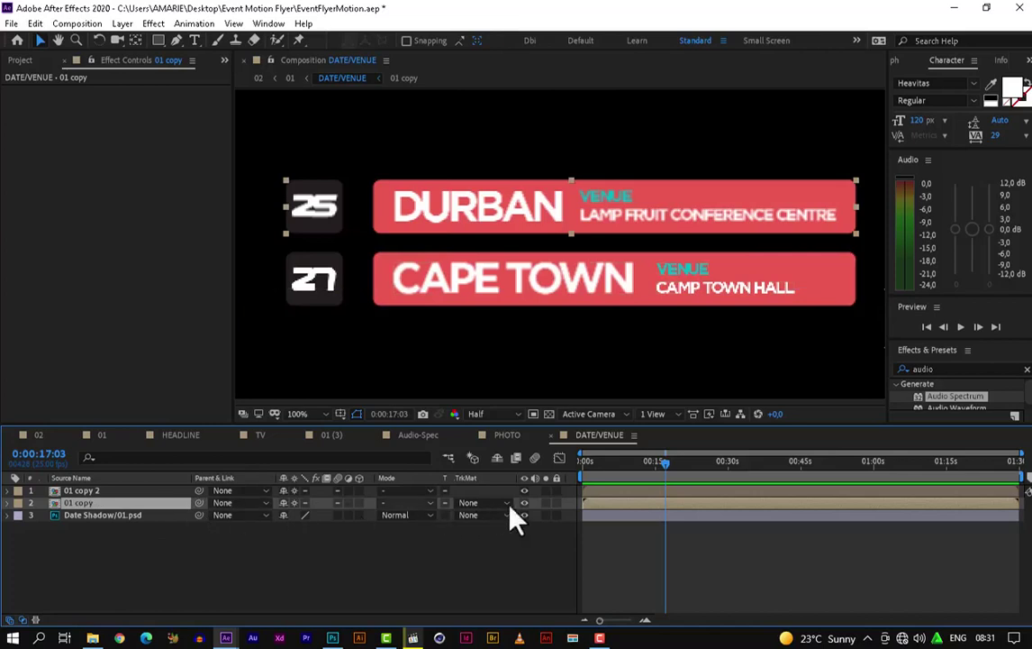
click(546, 503)
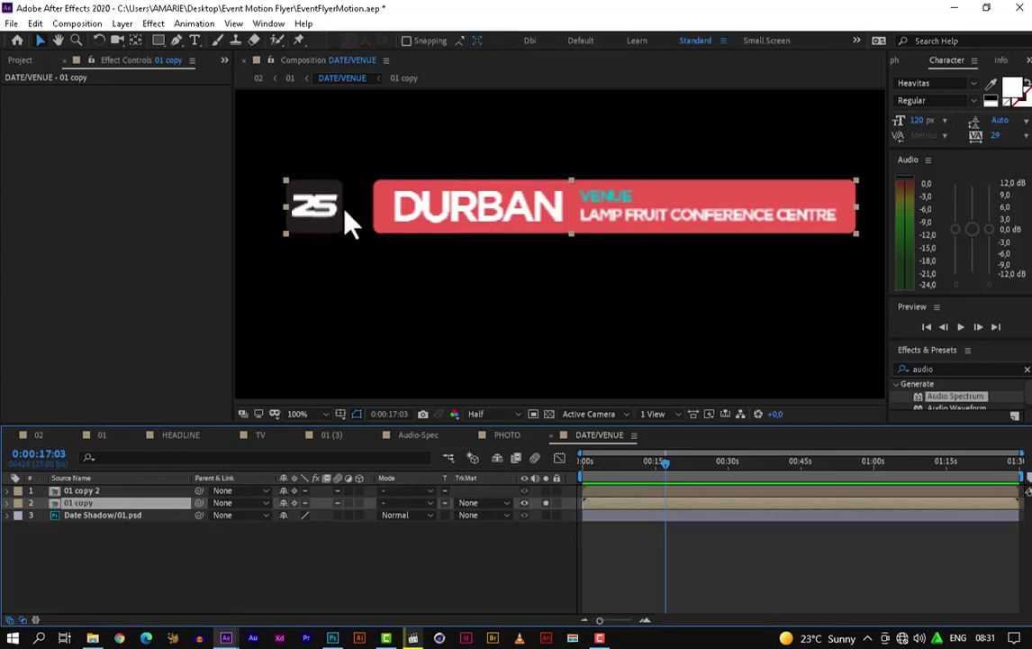
click(300, 198)
click(328, 558)
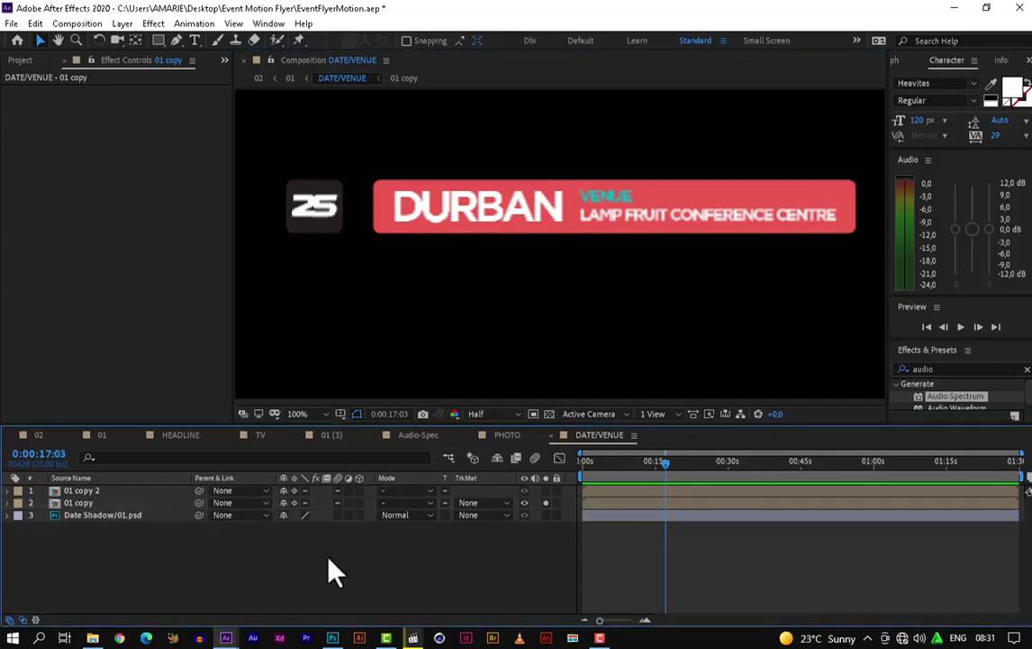
click(102, 503)
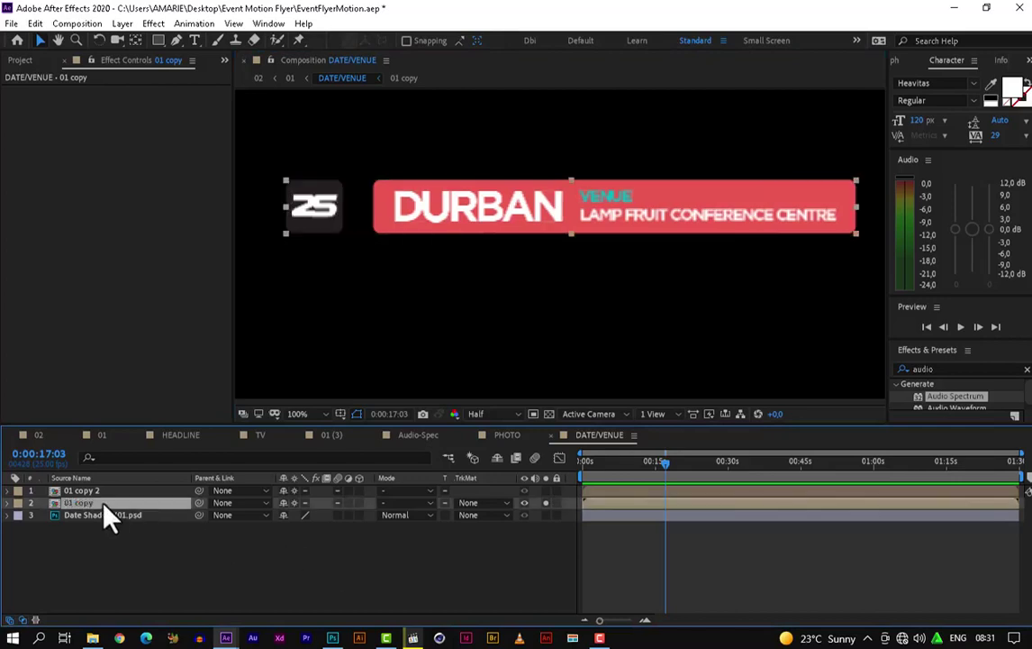
Inside 01 copy, convert LAMP FRUIT CONFERENCE CENTRE, VENUE, DURBAN and 25 to editable text.
double_click(83, 504)
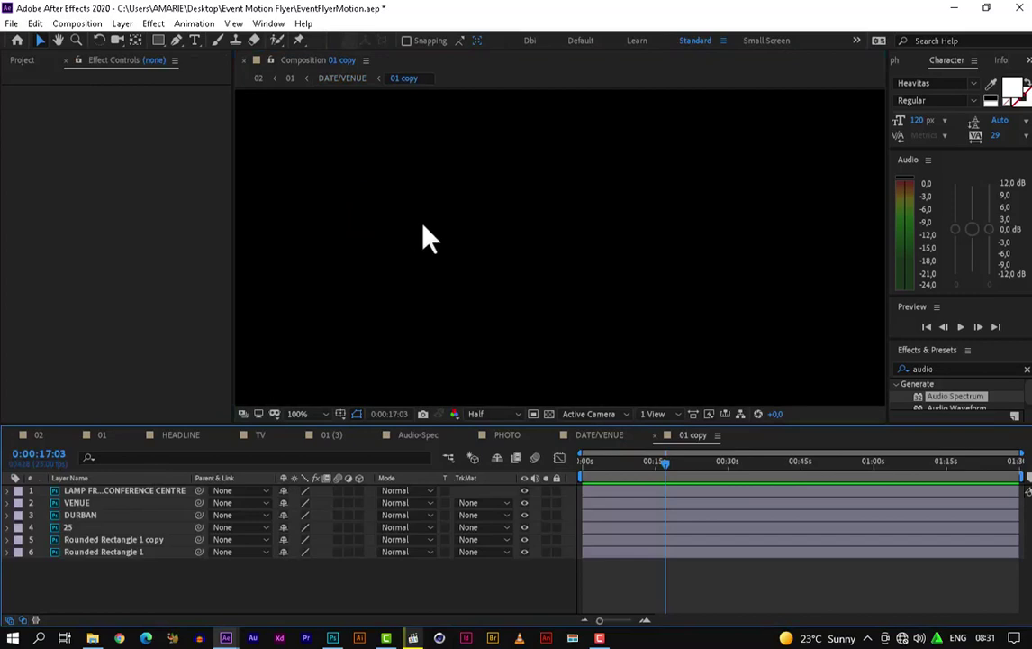
click(83, 530)
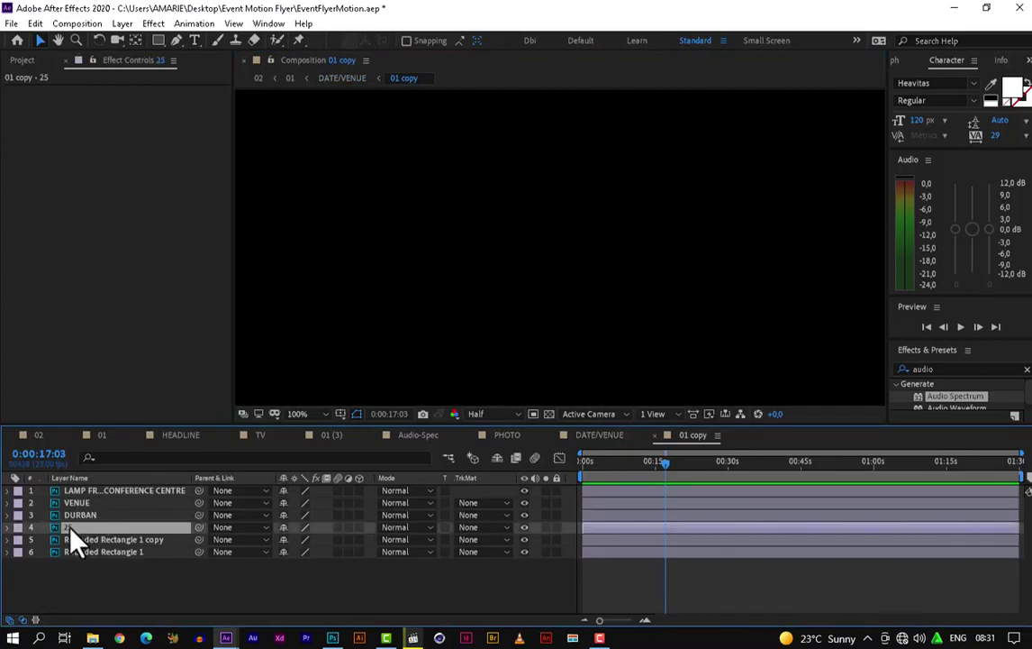
click(86, 596)
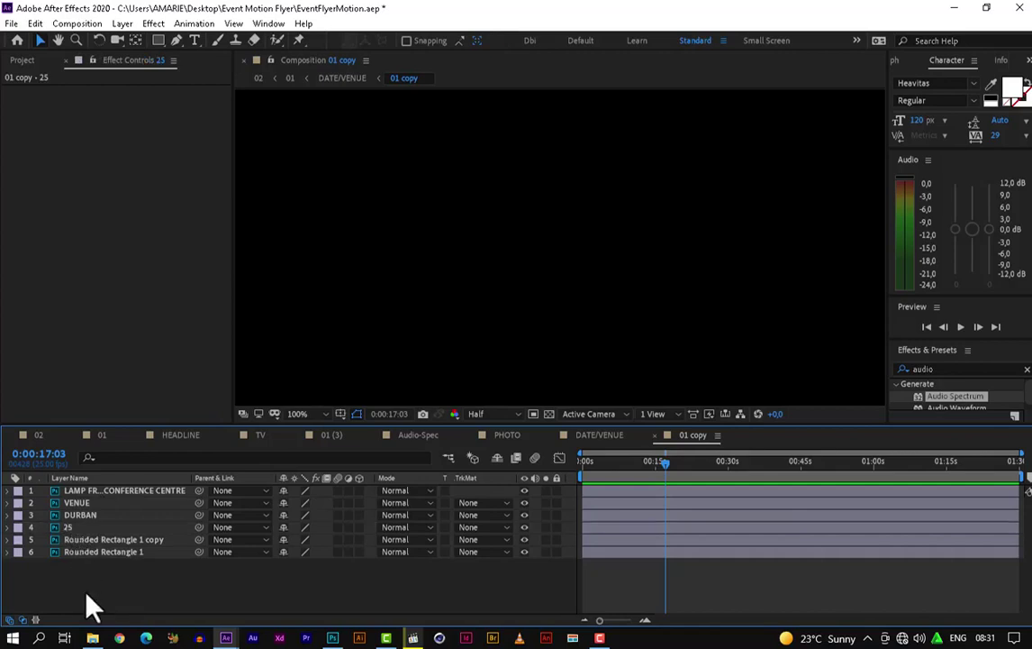
click(88, 527)
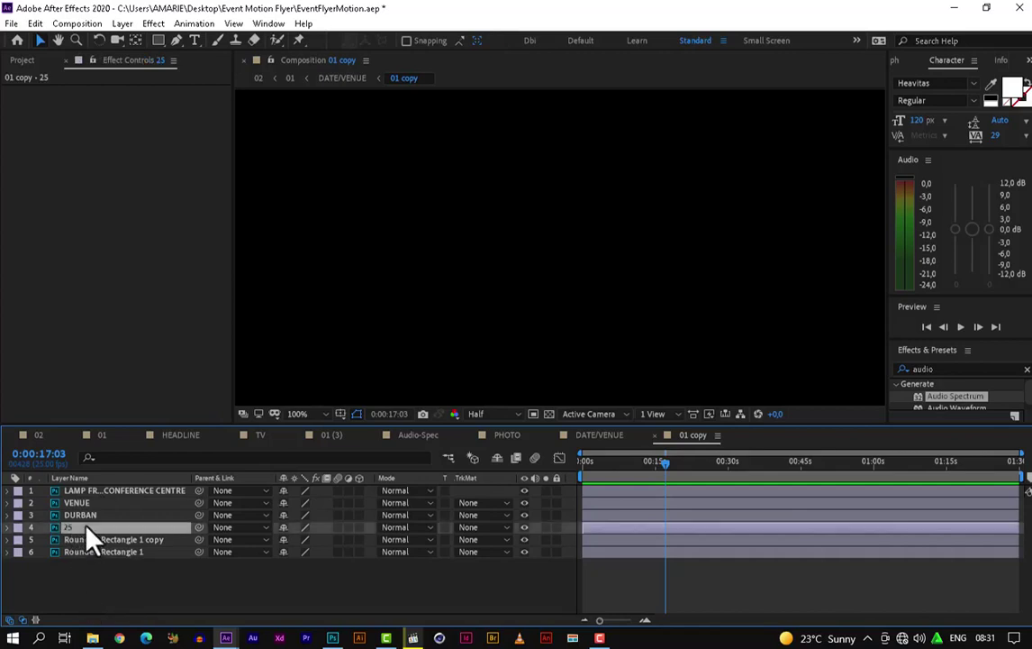
shift+click(101, 492)
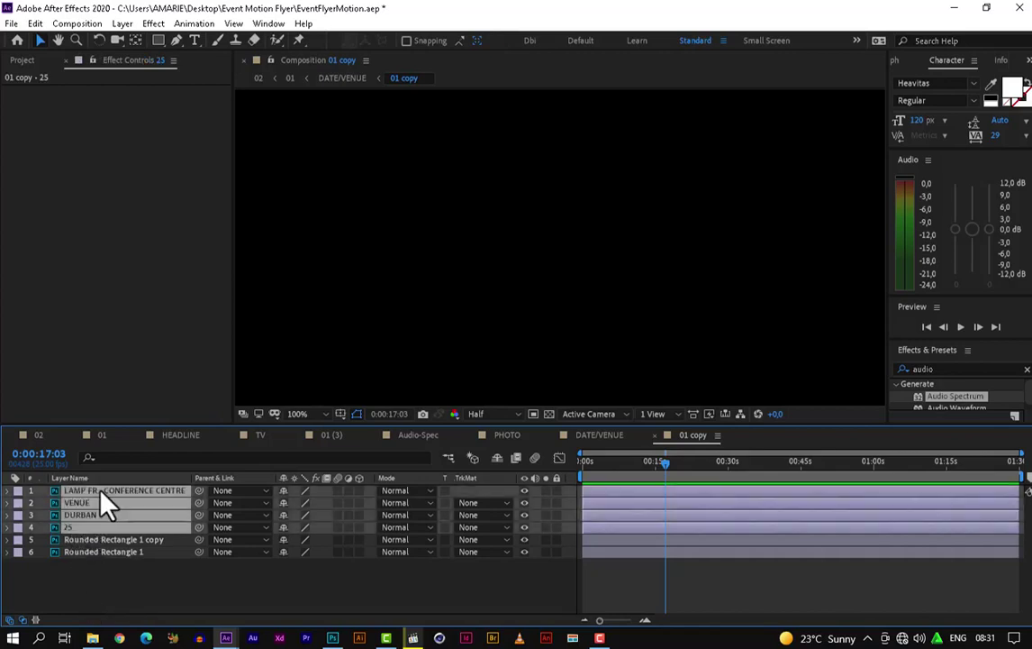
right_click(101, 492)
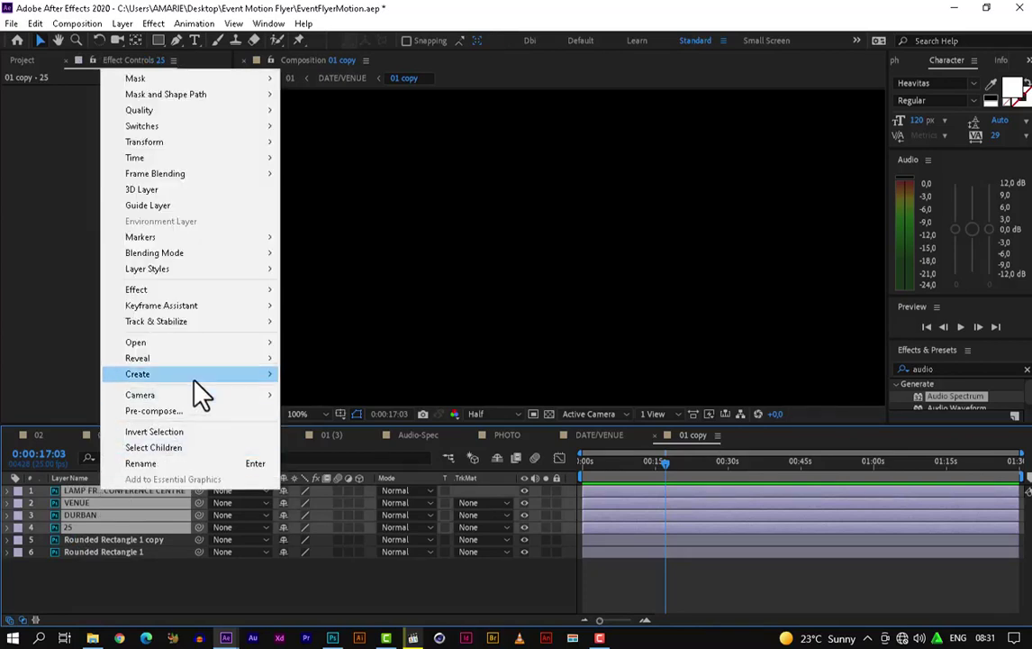
mouse_move(193, 379)
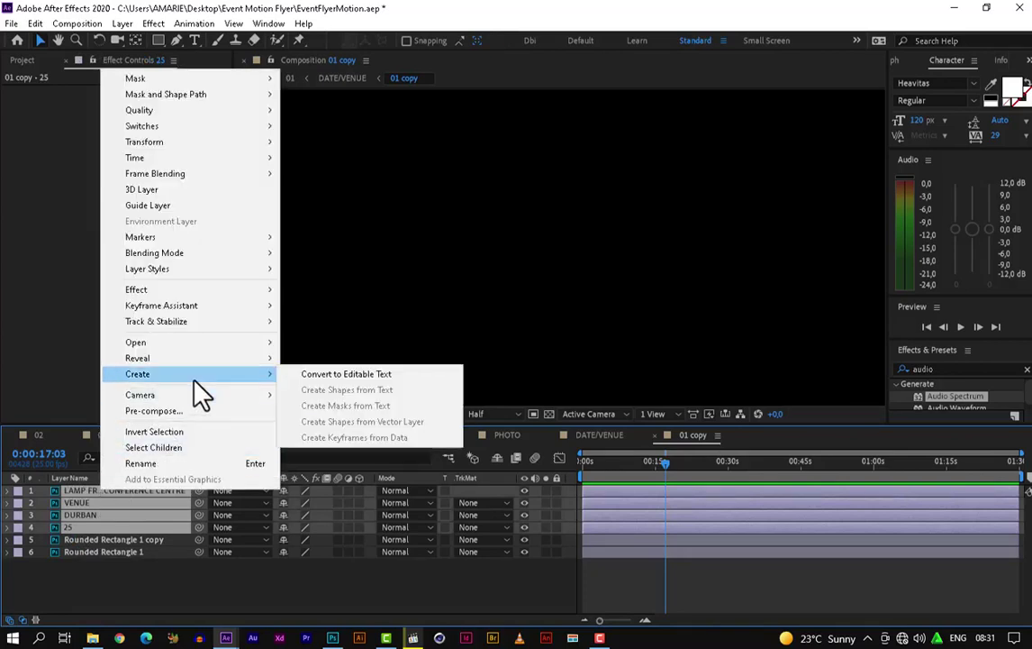
click(347, 374)
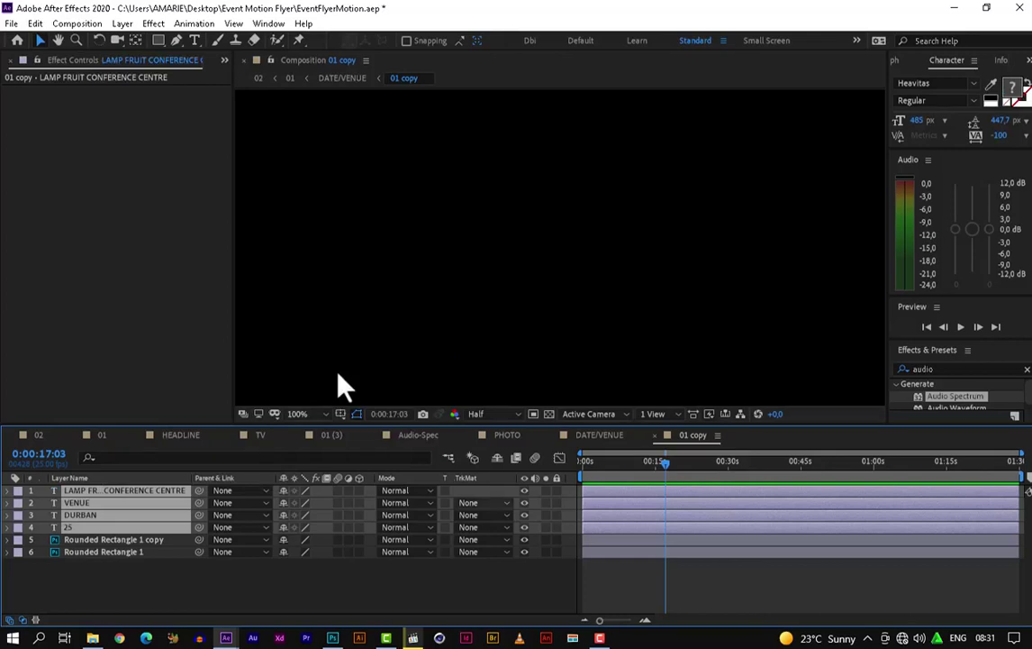
Frame the DURBAN banner at 100% zoom and select the rounded rectangle behind the 25 badge.
click(273, 592)
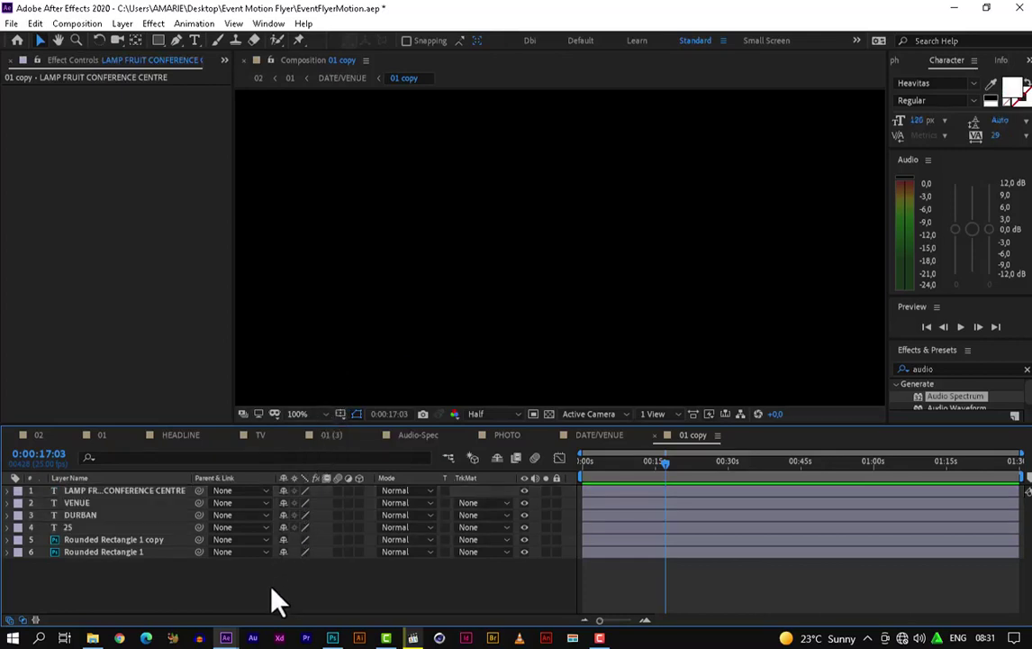
key(comma)
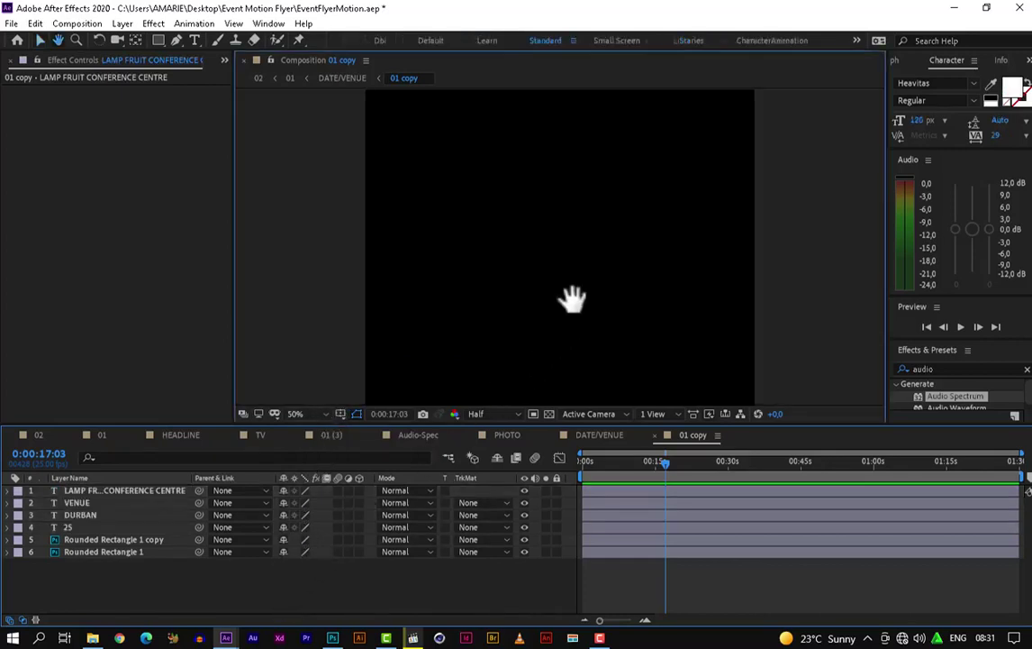
drag(574, 298, 591, 225)
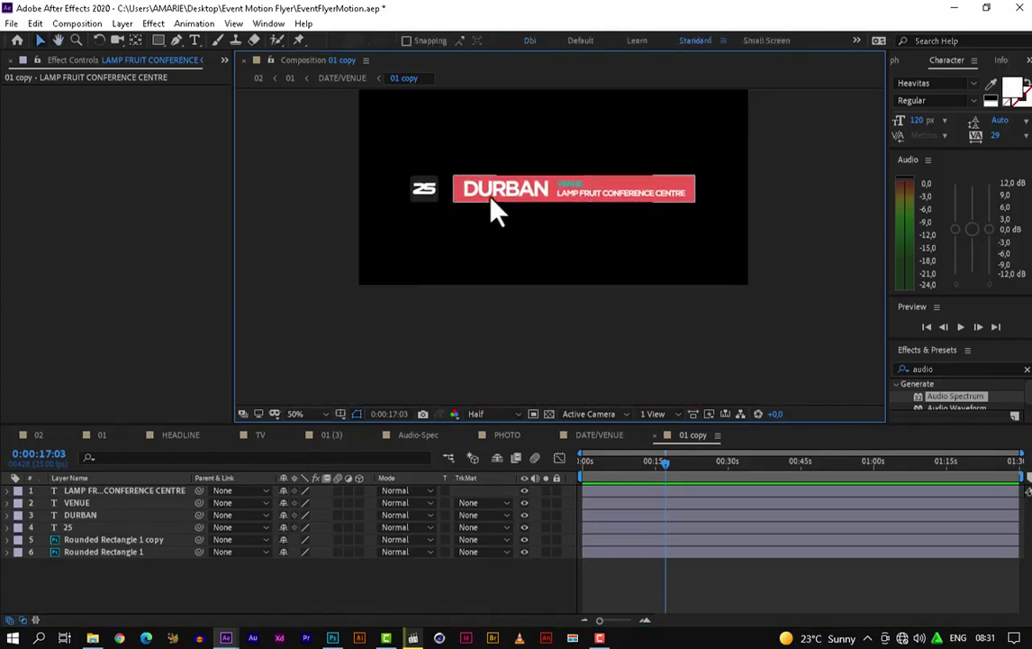
key(period)
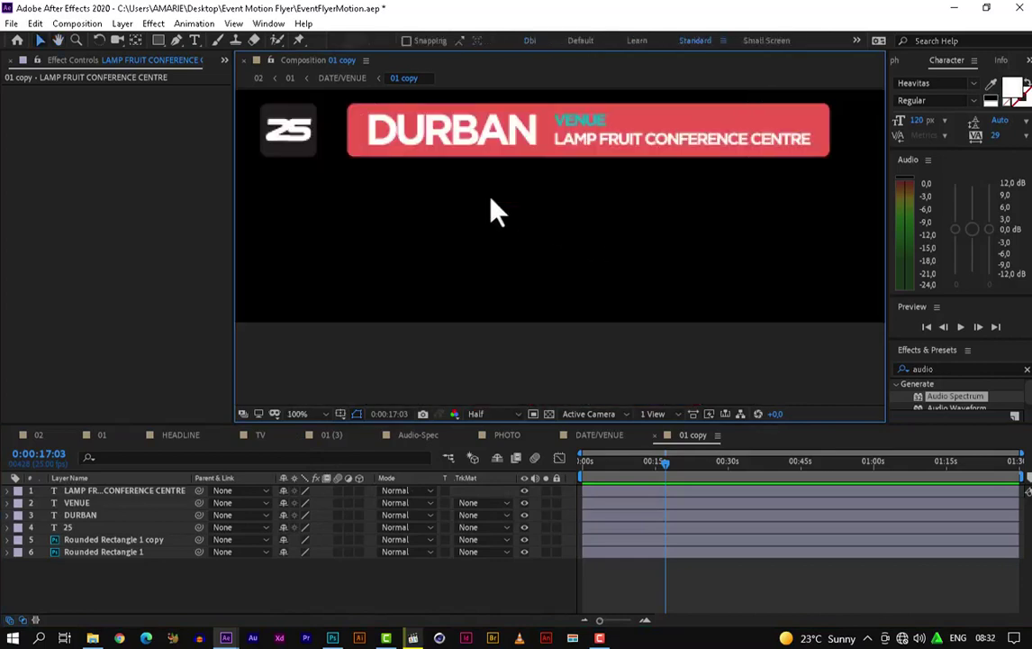
key(space)
drag(577, 244, 584, 258)
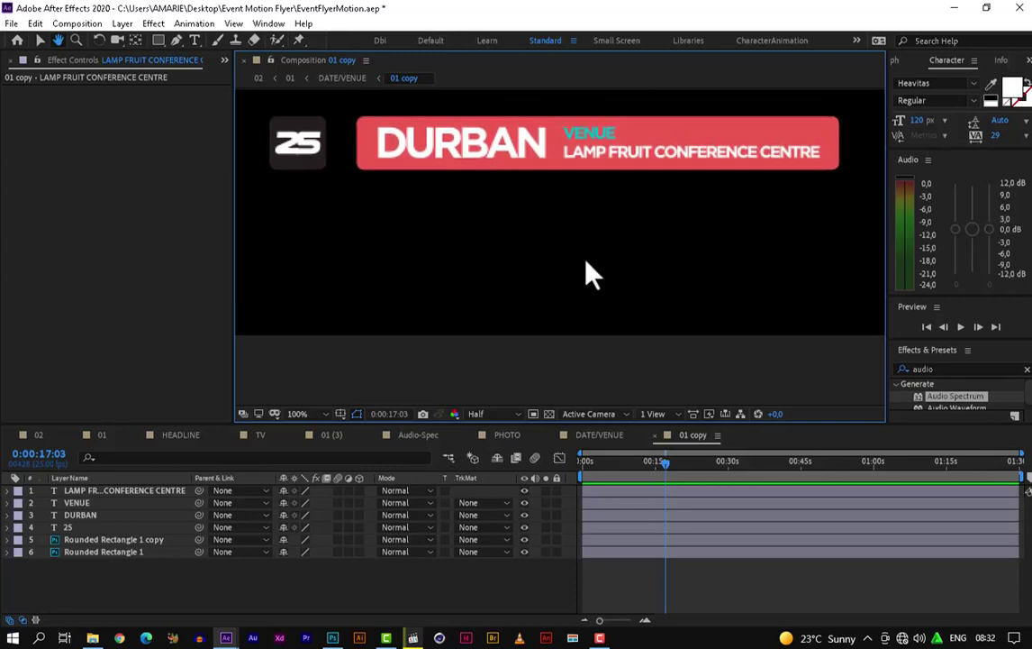
click(318, 169)
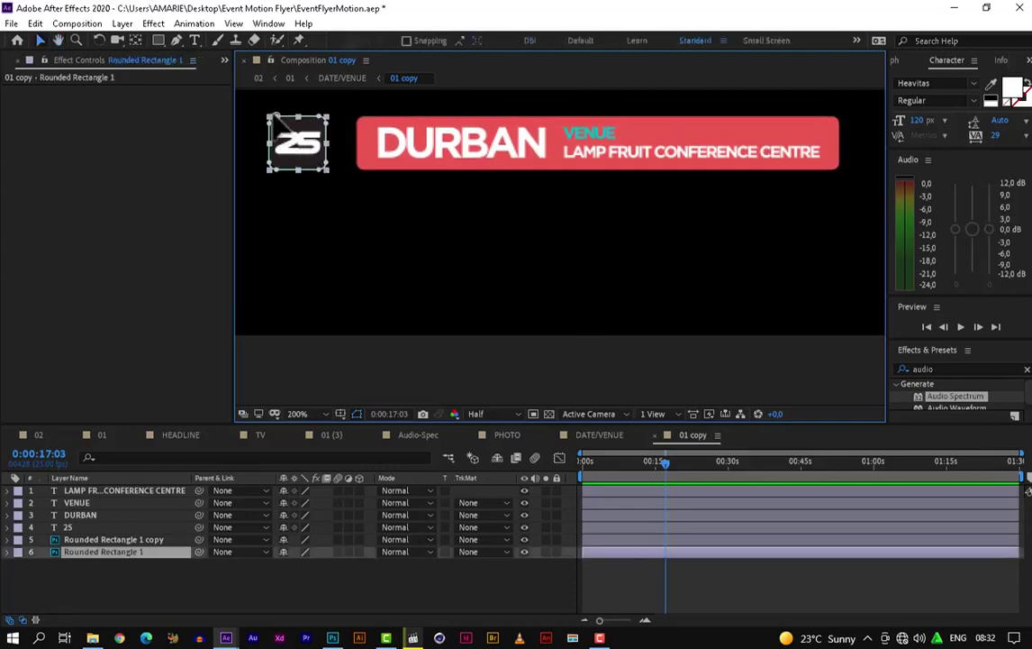
scroll(274, 129, up, 3)
drag(396, 161, 513, 176)
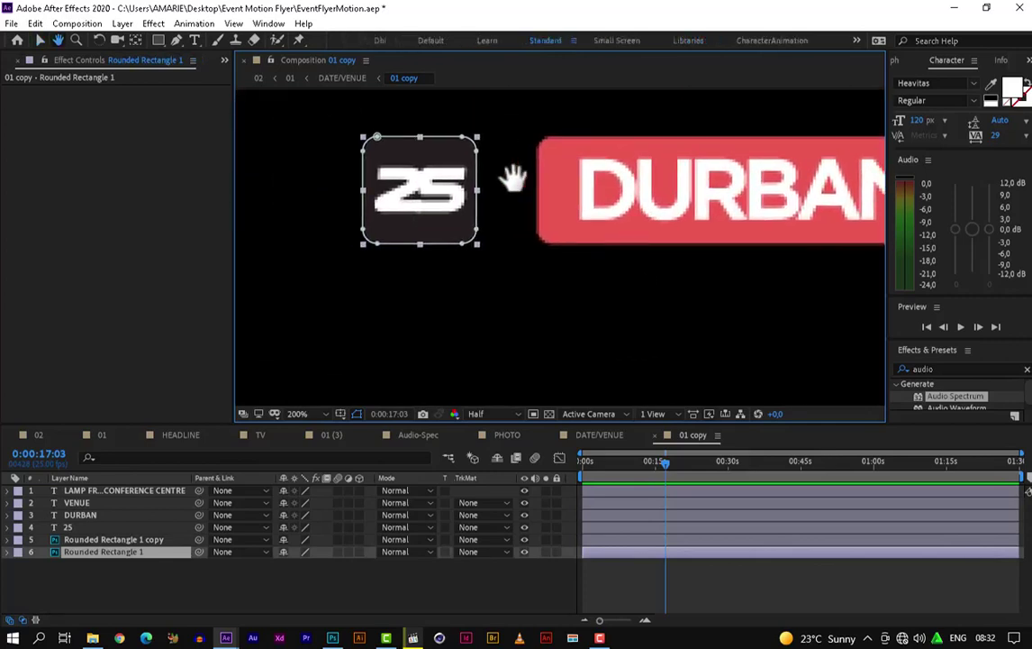
key(v)
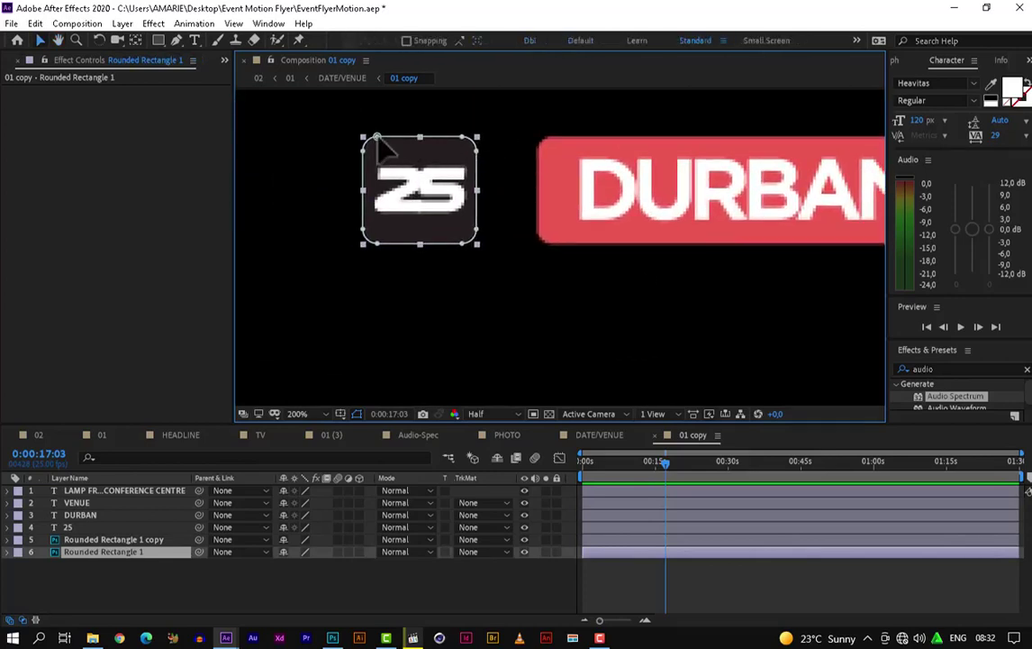
Set the badge rectangle's lower-right corner as the path's first vertex.
right_click(378, 138)
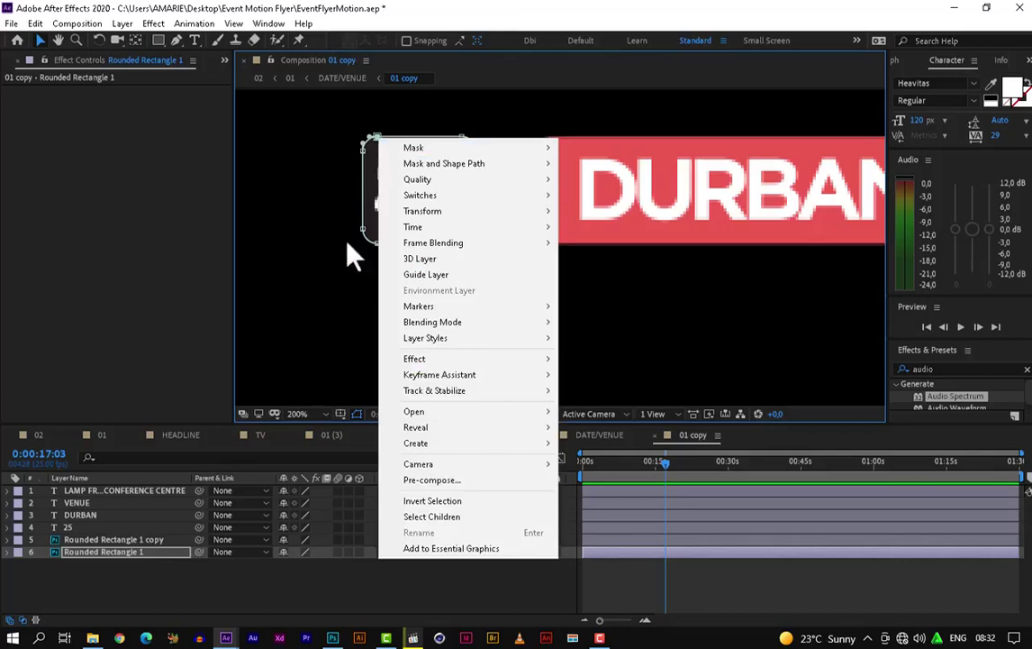
click(329, 305)
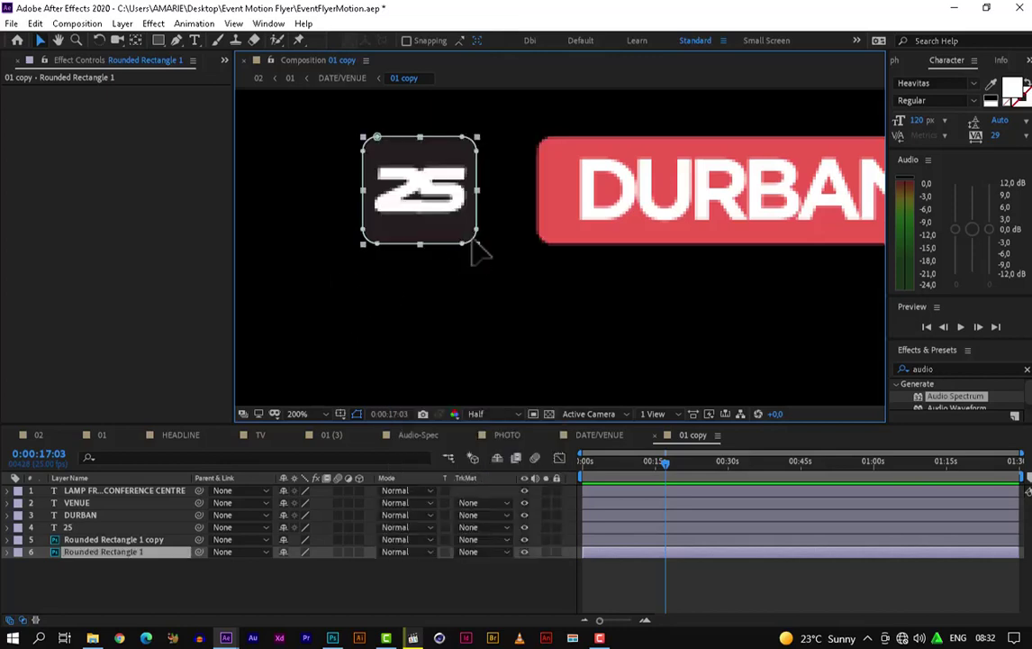
click(478, 241)
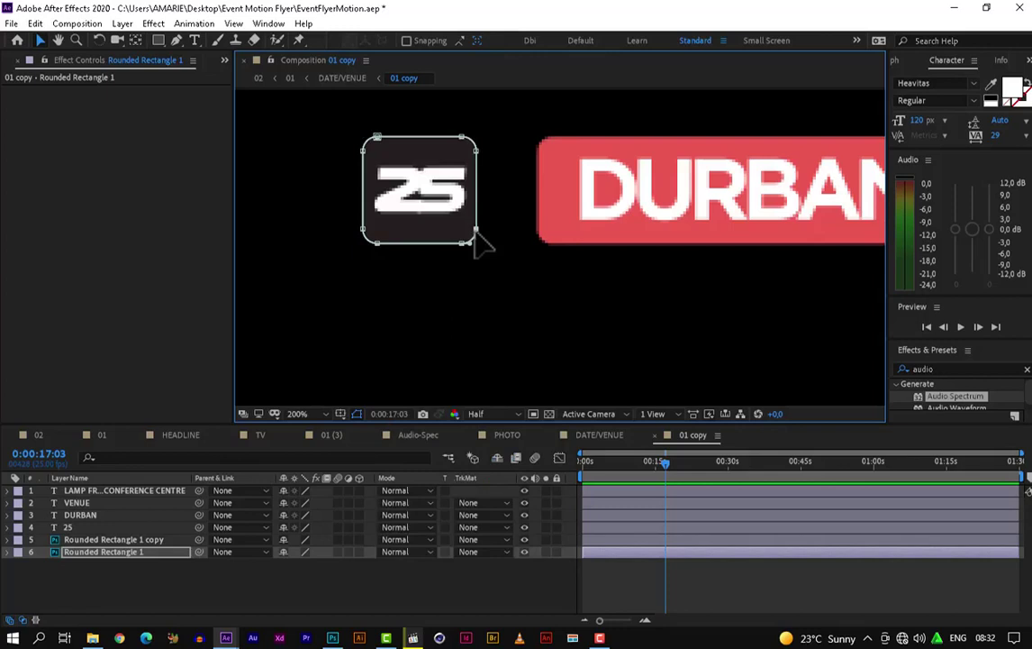
right_click(474, 233)
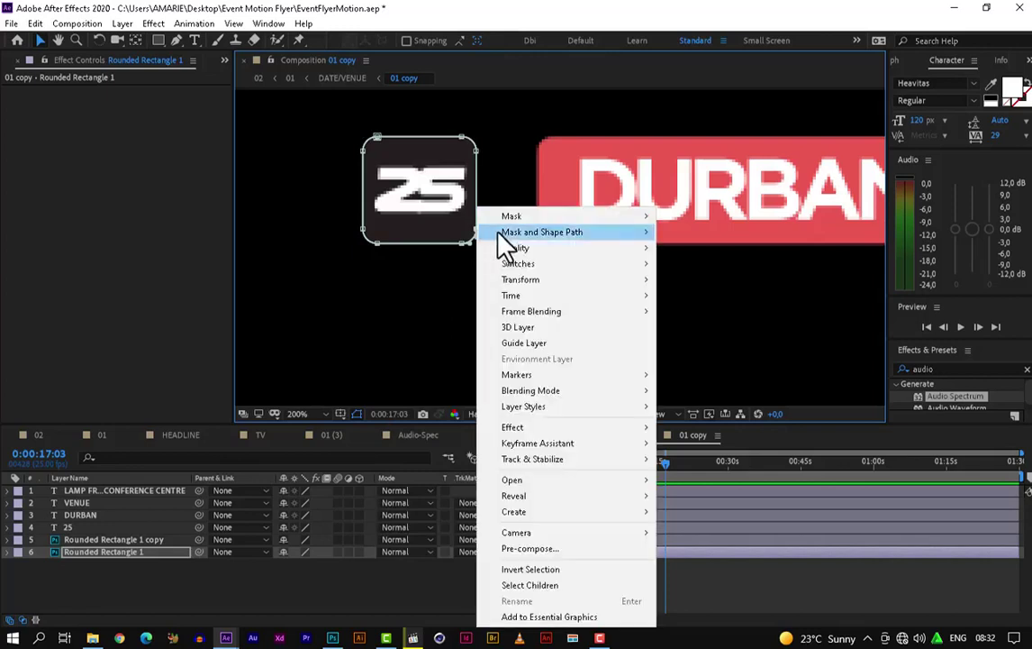
mouse_move(571, 237)
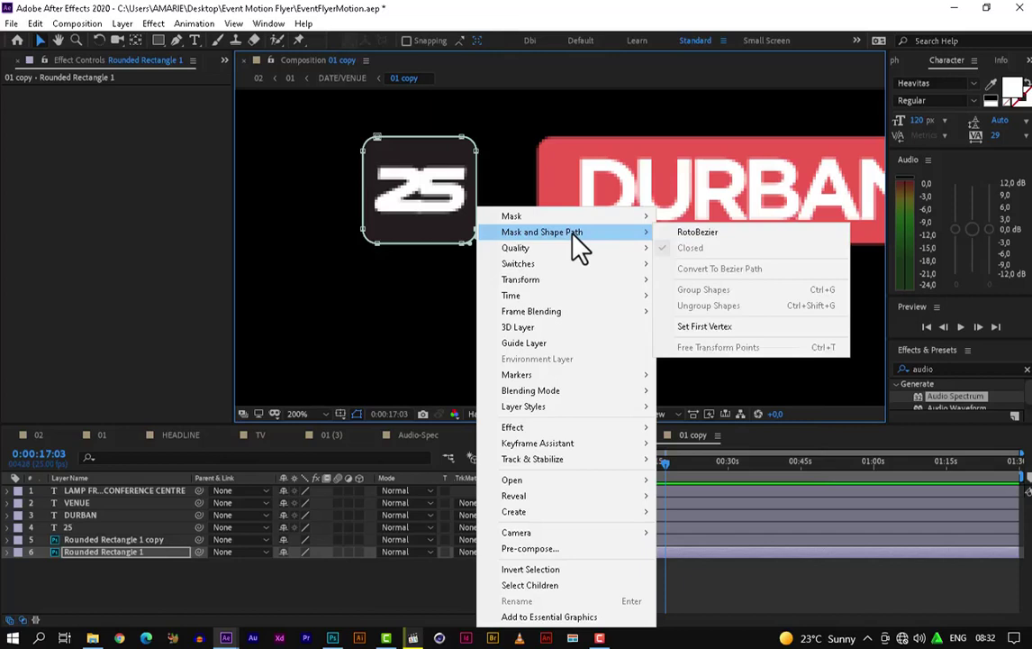
click(706, 326)
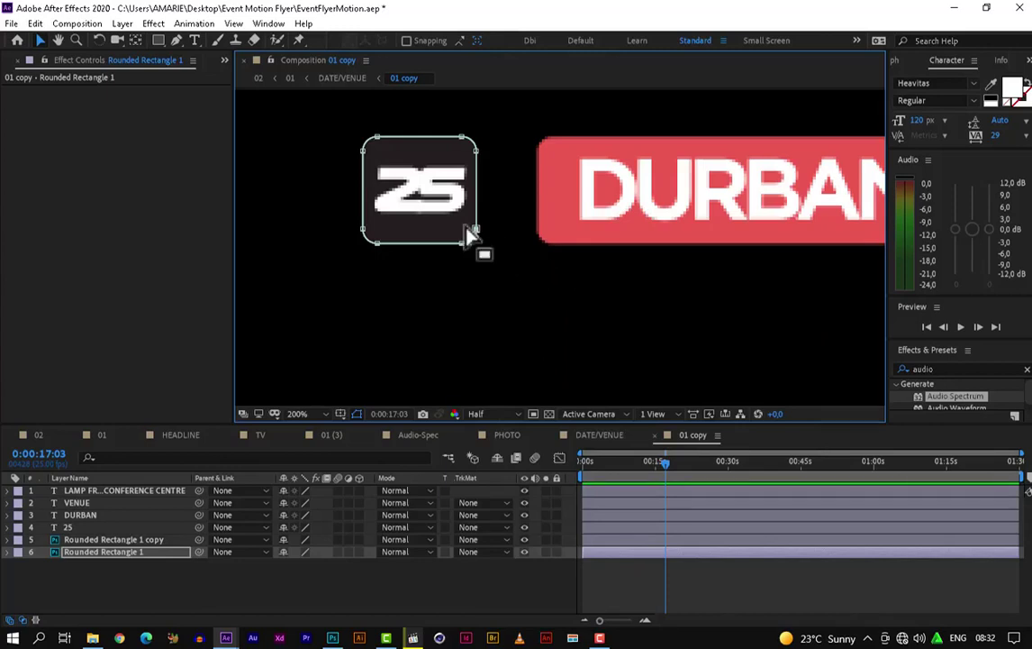
Reselect the Rounded Rectangle 1 layer in the timeline.
scroll(472, 237, down, 4)
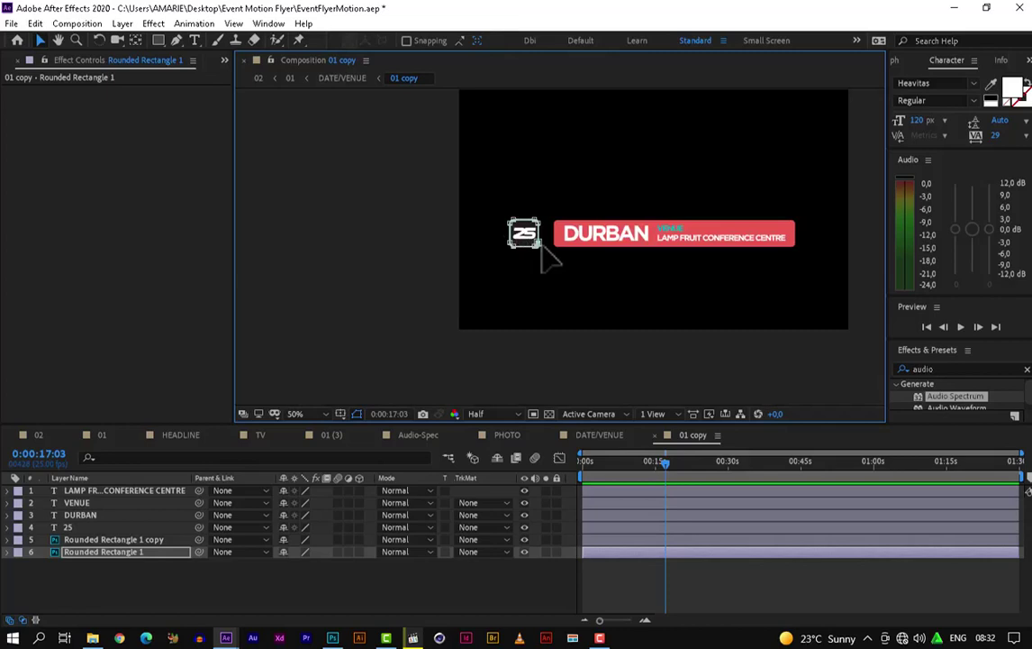
scroll(544, 251, up, 2)
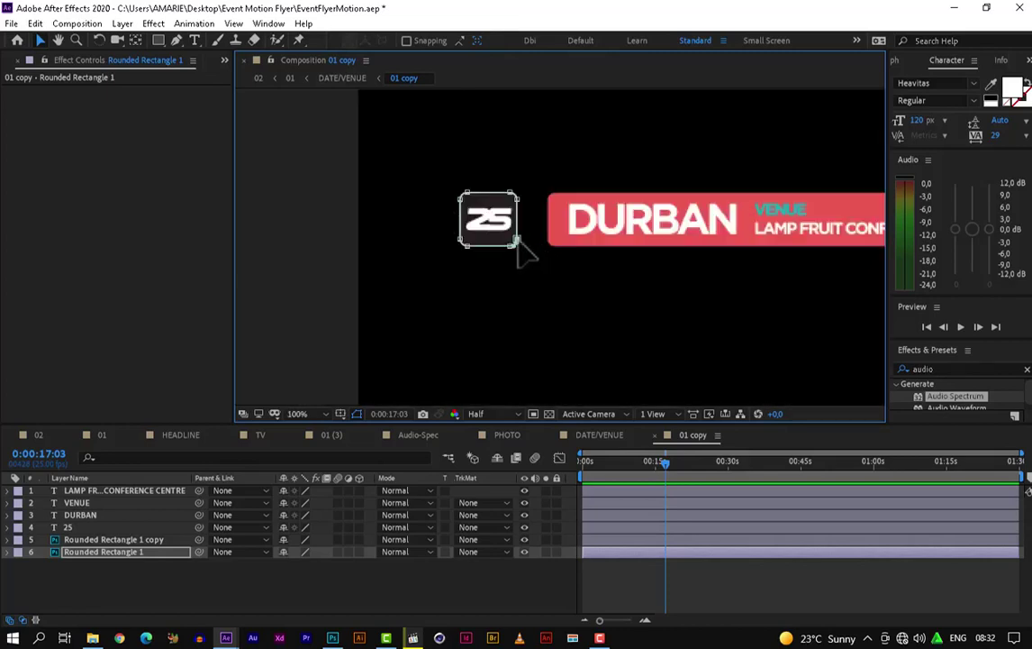
scroll(527, 255, up, 3)
scroll(527, 255, down, 1)
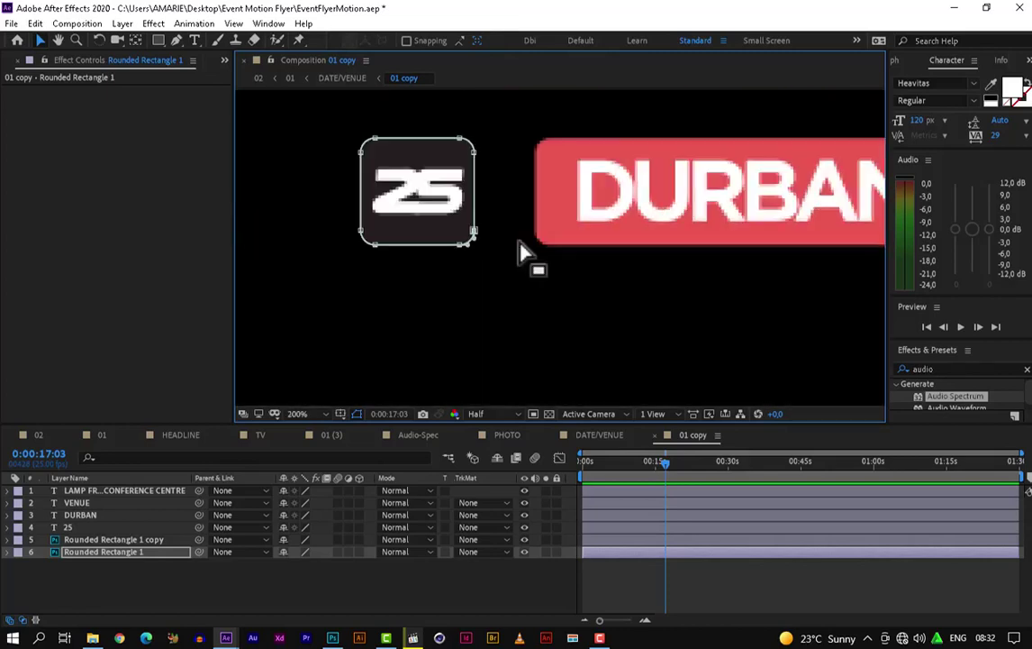
scroll(518, 261, down, 2)
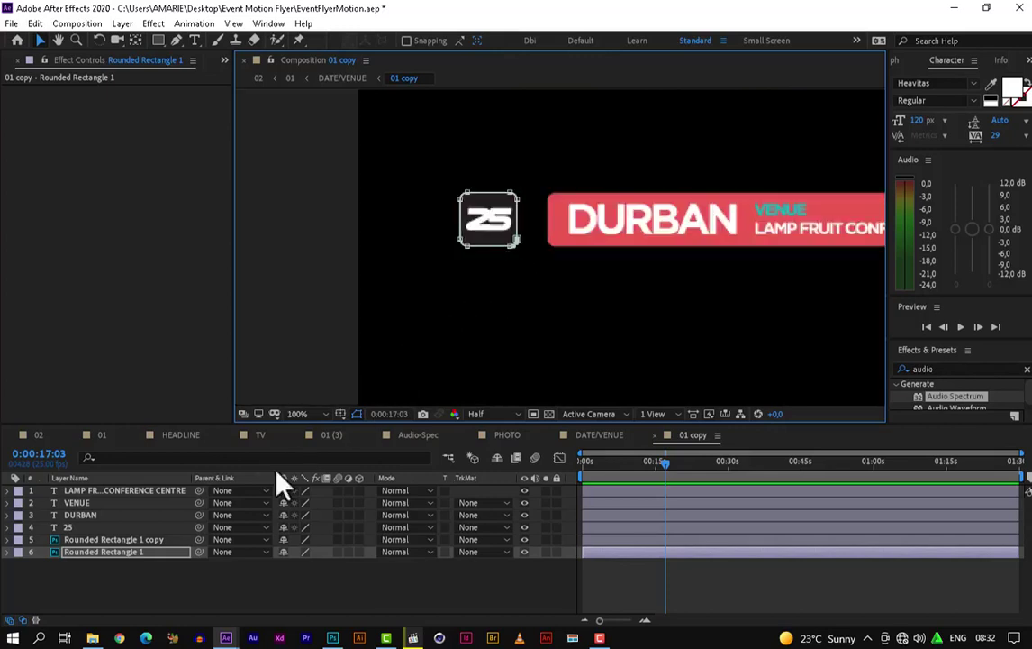
click(167, 592)
click(127, 551)
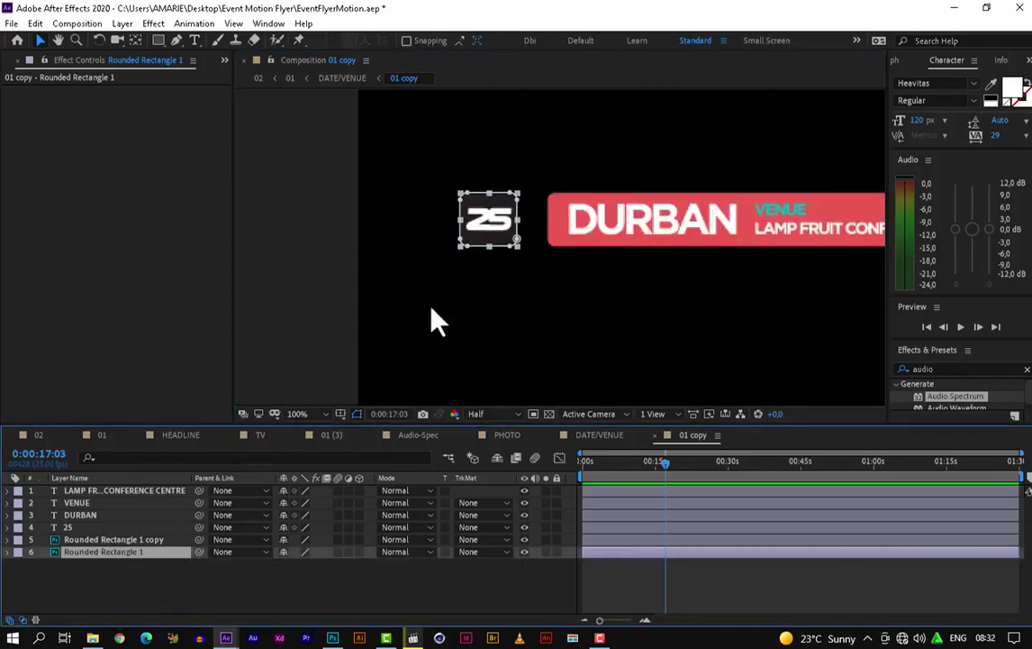
scroll(518, 239, up, 2)
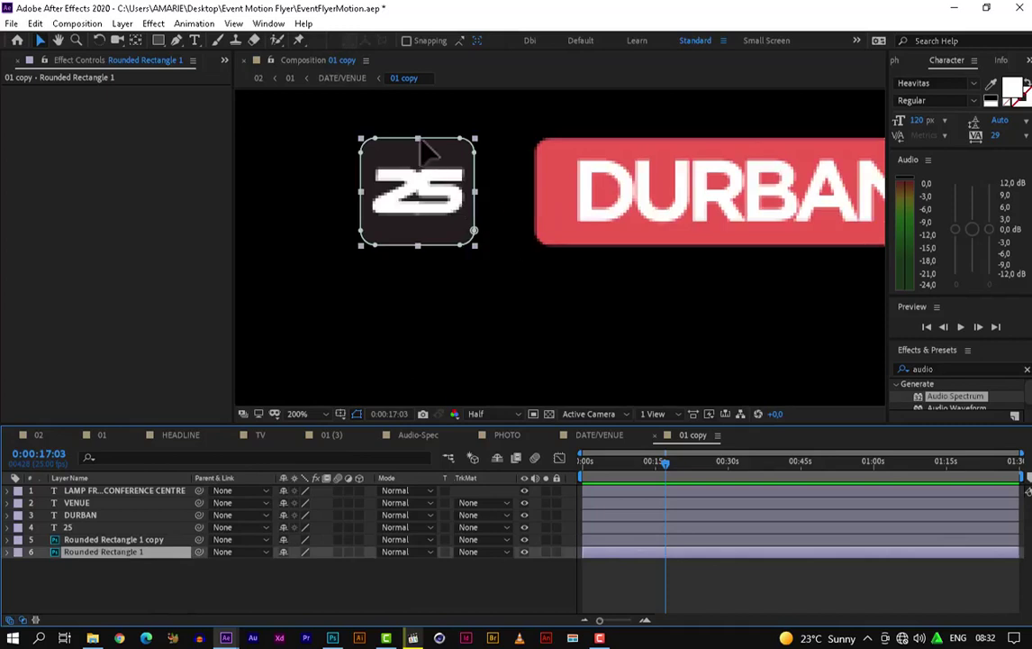
Solo Rounded Rectangle 1 so only the badge shape shows.
click(546, 552)
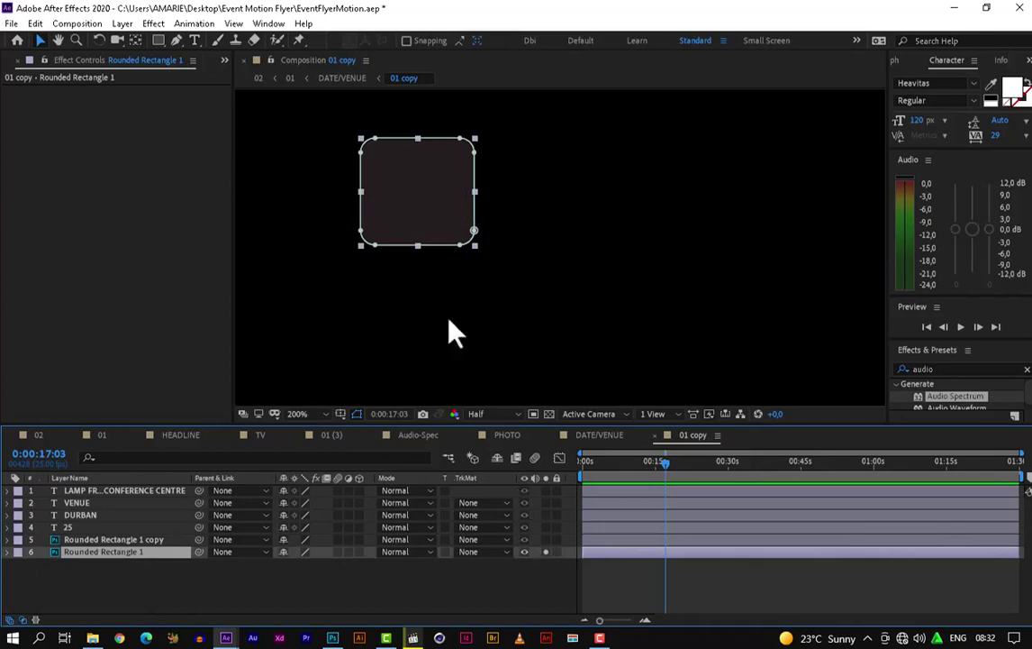
scroll(425, 189, down, 5)
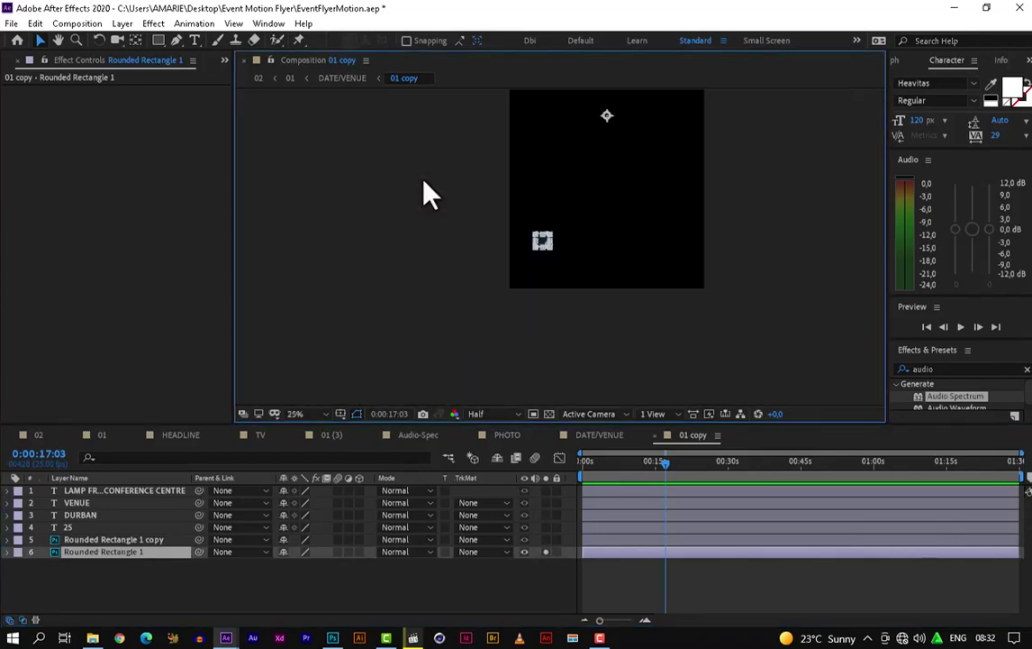
scroll(609, 115, up, 1)
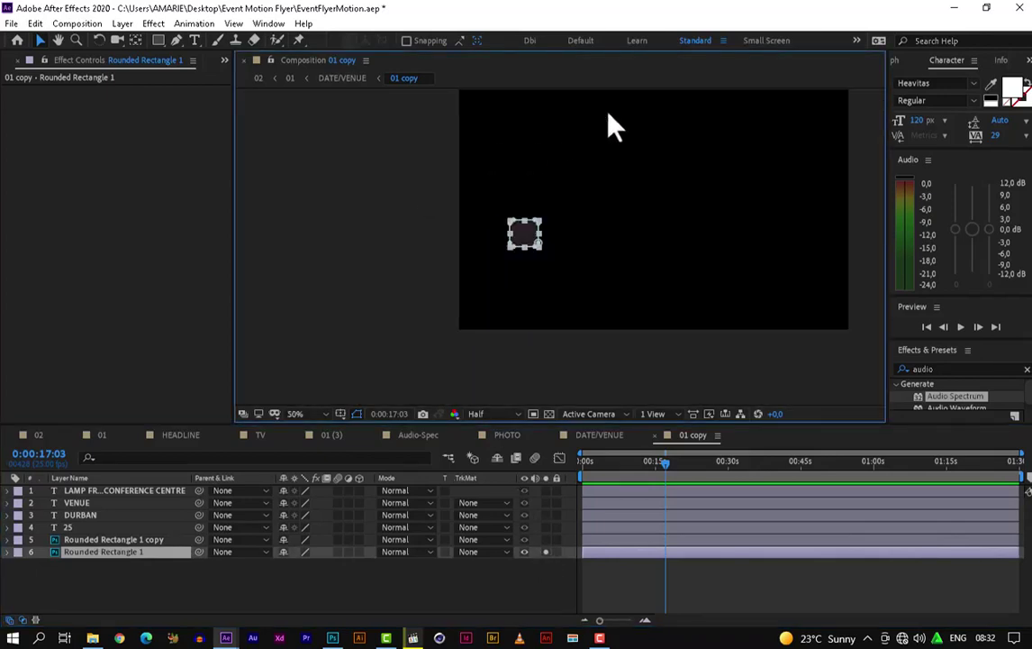
scroll(609, 116, down, 1)
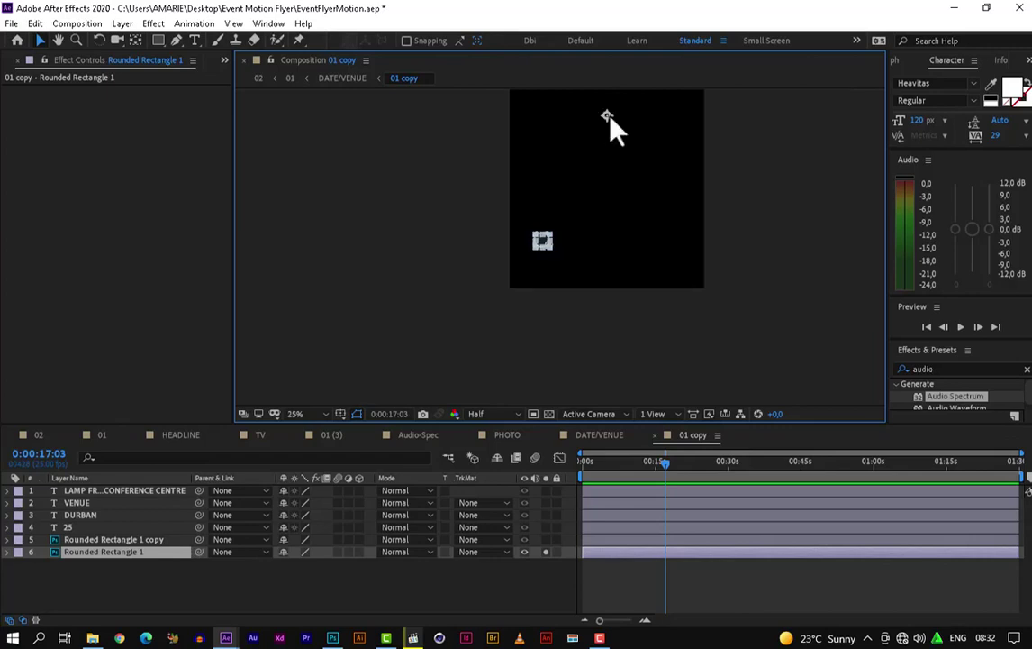
Move the rectangle's anchor point to its bottom-right corner and return the time to 0:00.
key(y)
key(ctrl+alt+Home)
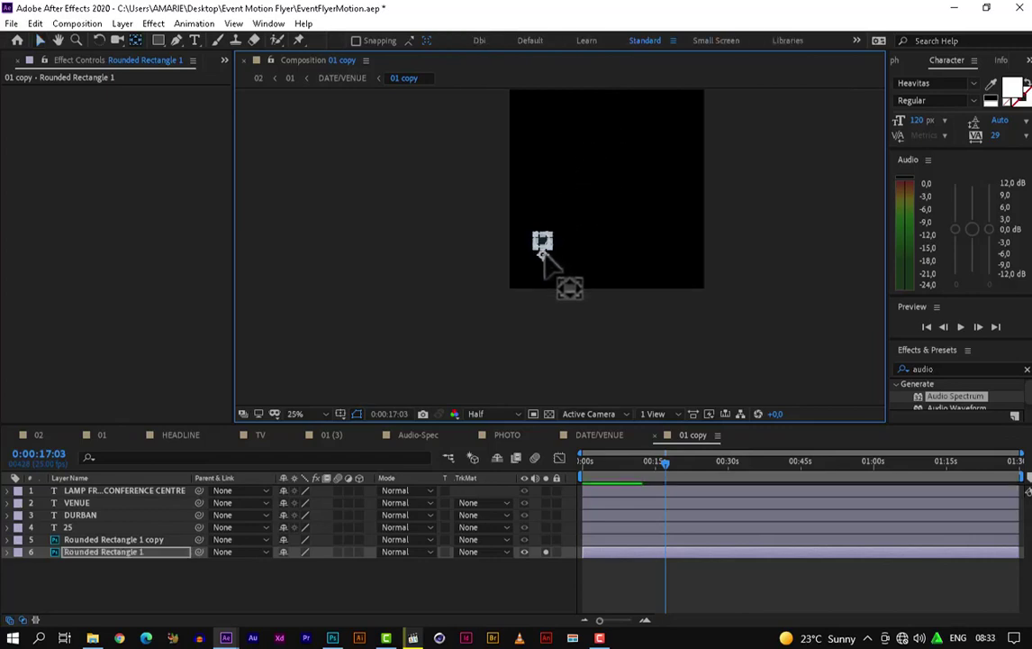
scroll(544, 250, up, 7)
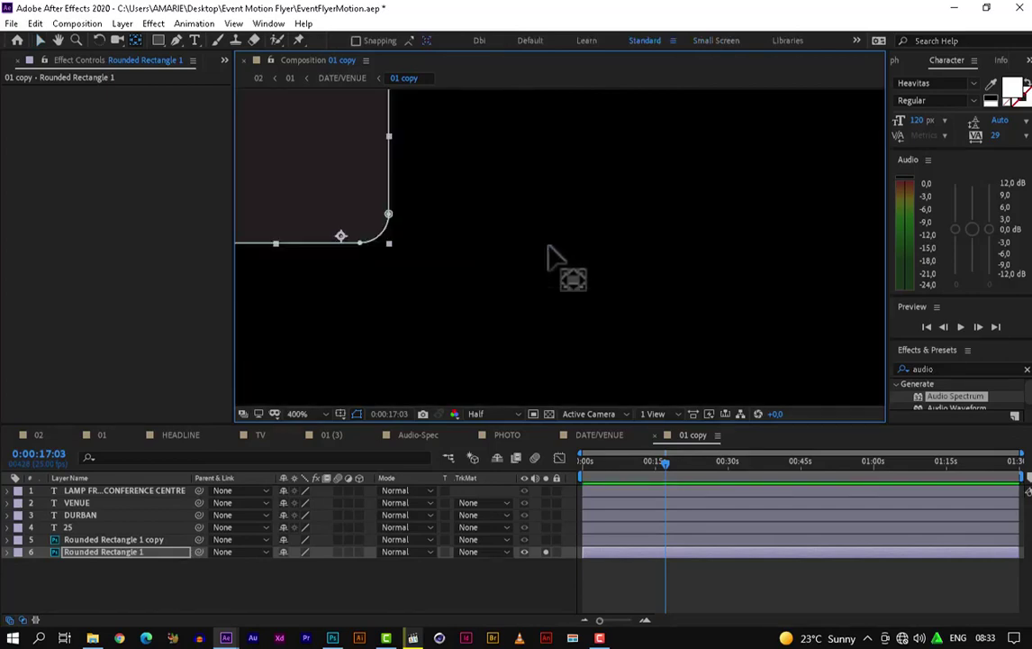
drag(341, 236, 389, 218)
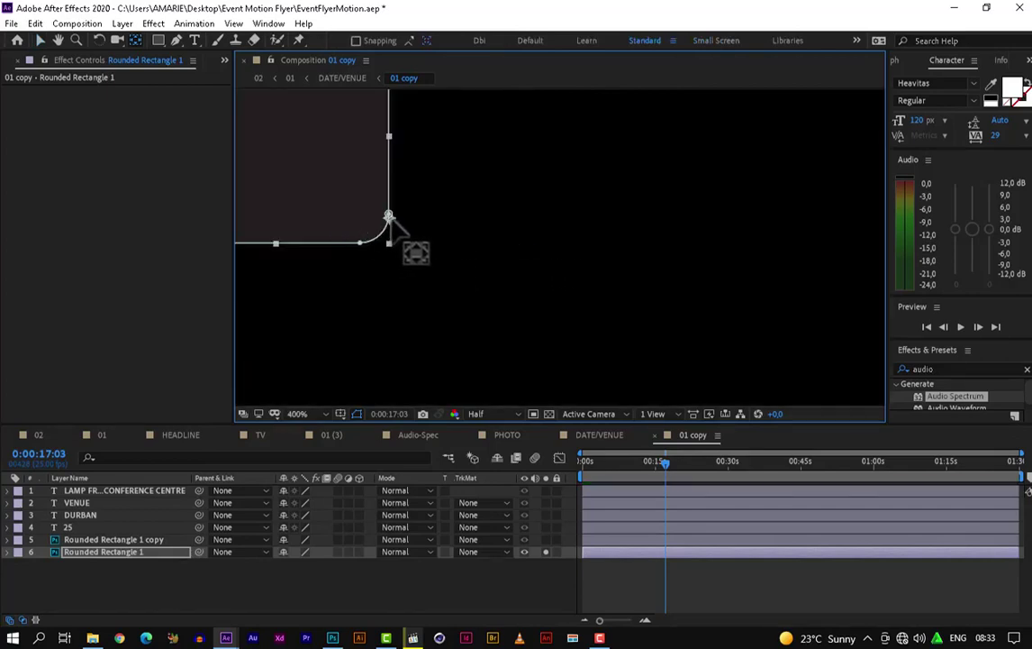
scroll(389, 221, down, 2)
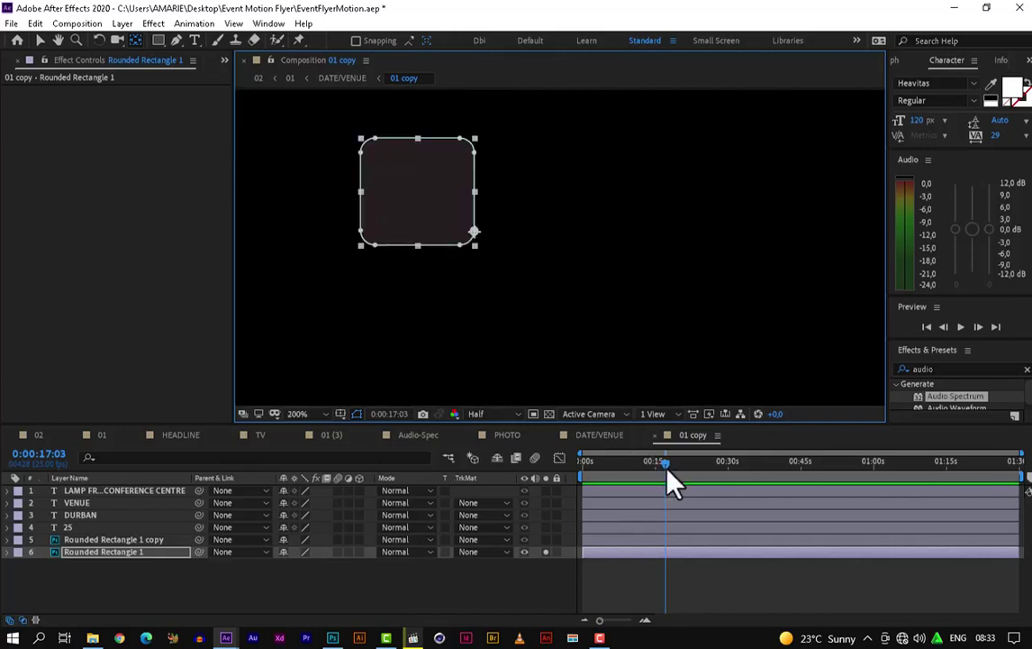
drag(662, 464, 548, 484)
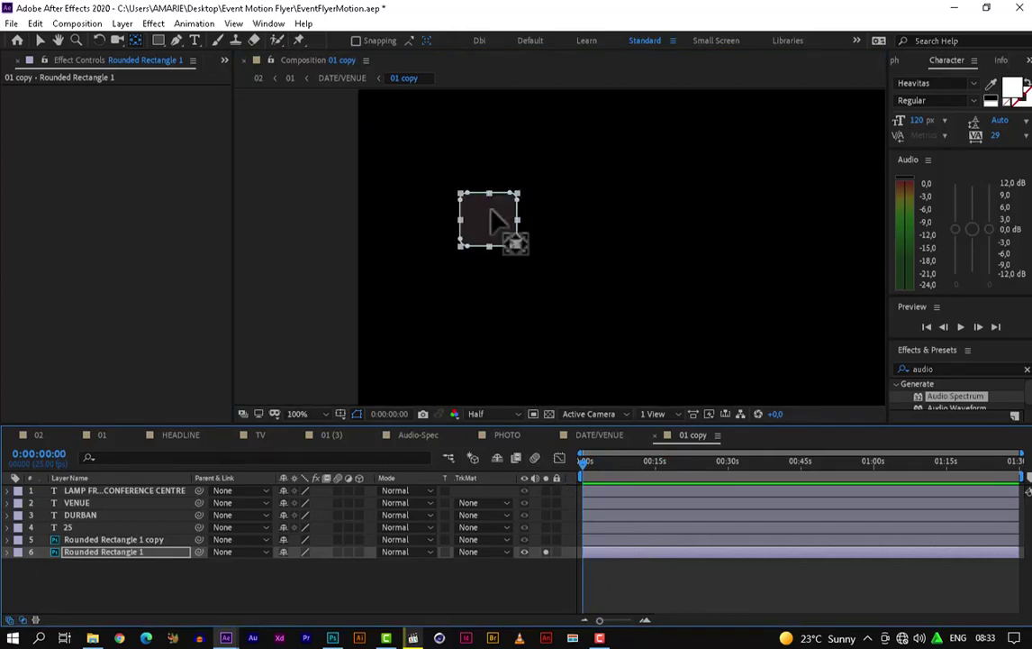
Unsolo Rounded Rectangle 1, reselect it, and start editing its Rotation value.
click(546, 552)
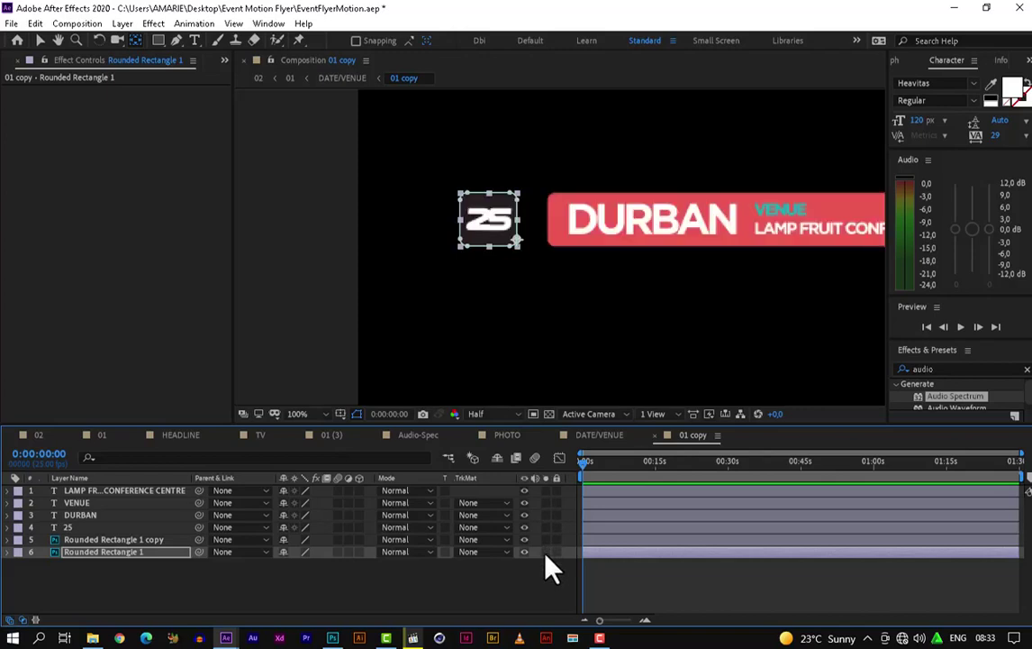
click(423, 599)
click(602, 558)
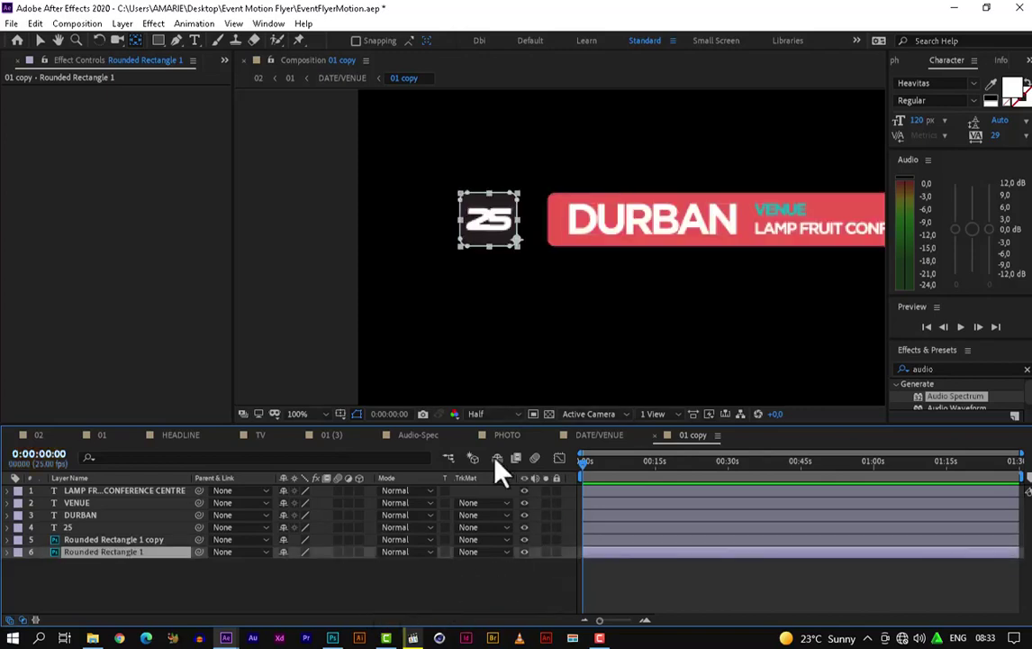
click(39, 41)
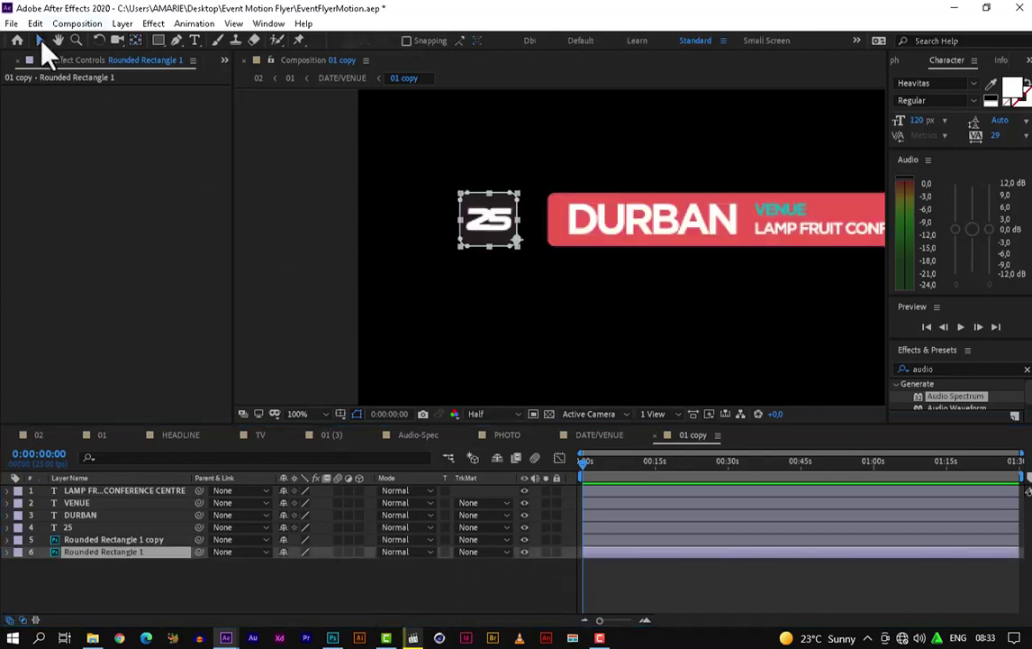
click(606, 581)
click(606, 552)
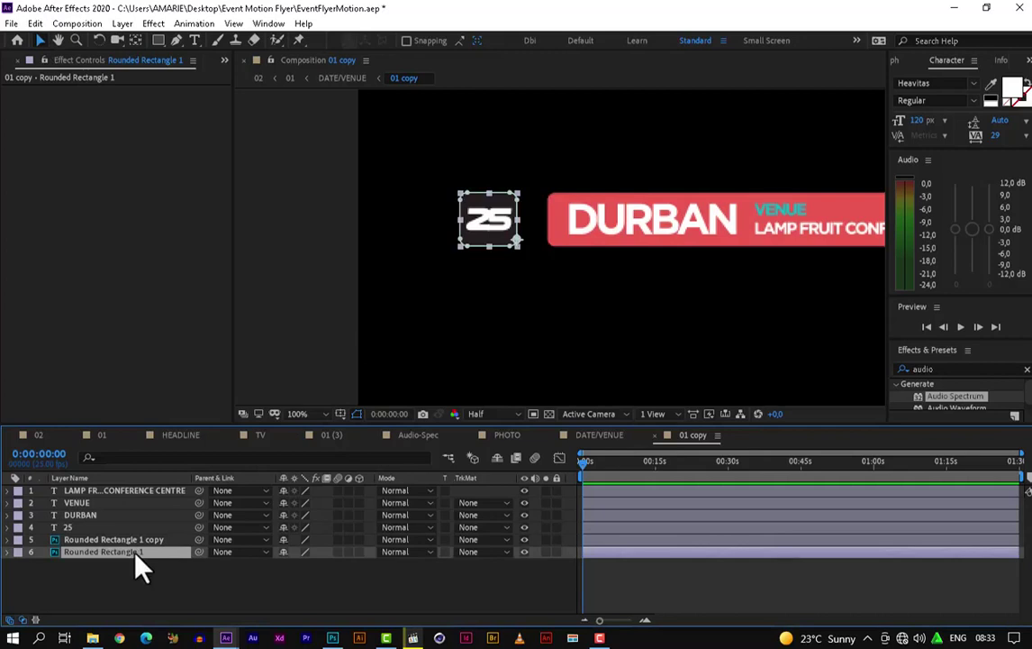
key(r)
click(300, 565)
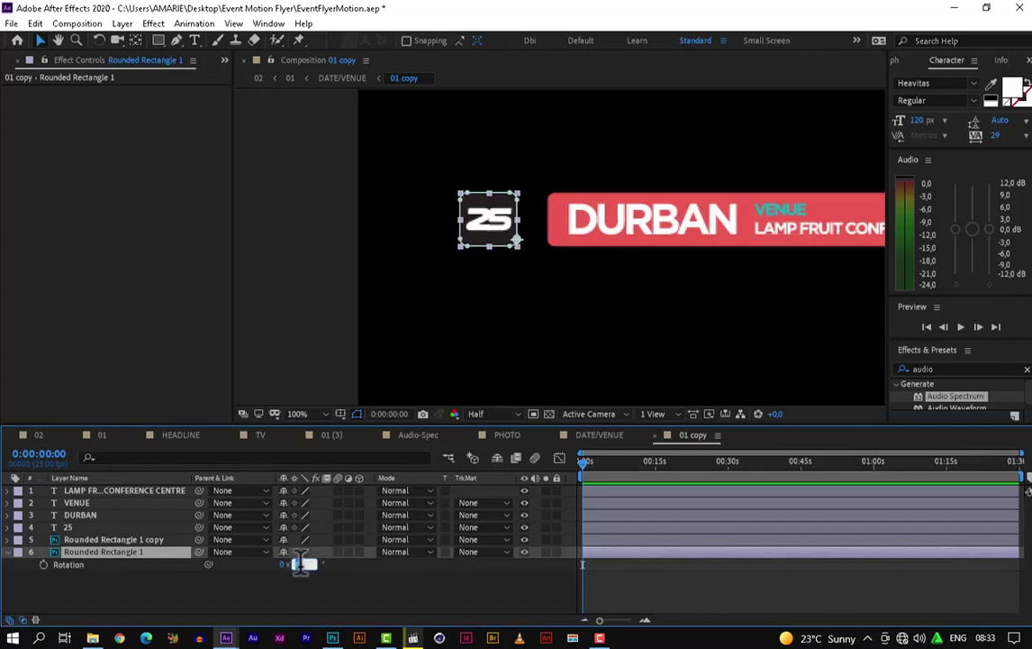
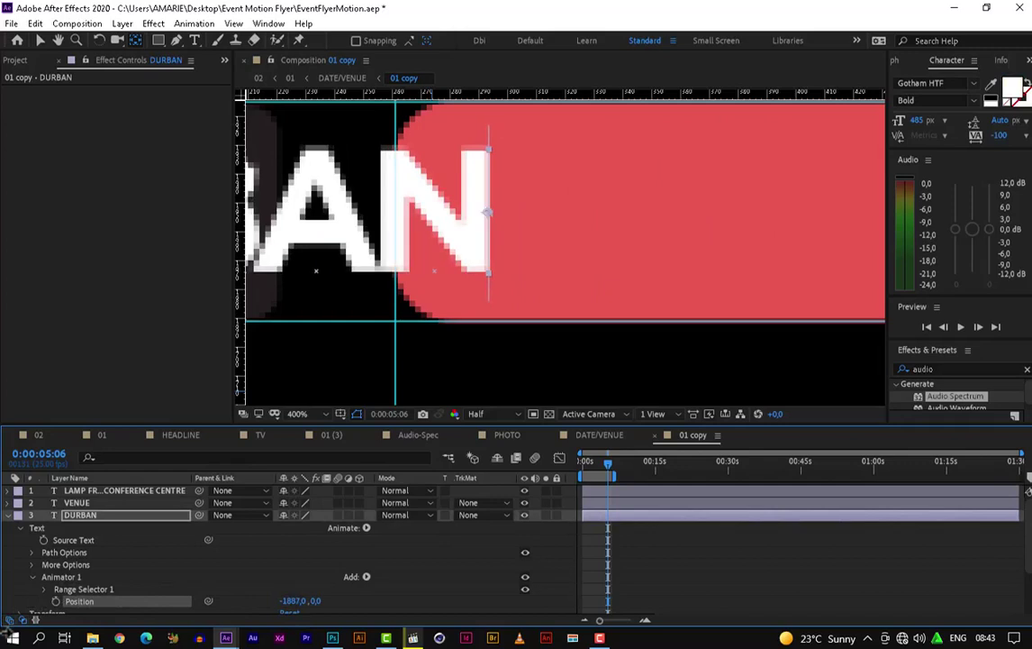
Add an Opacity property to DURBAN's Animator 1 and set it to 0%.
key(slash)
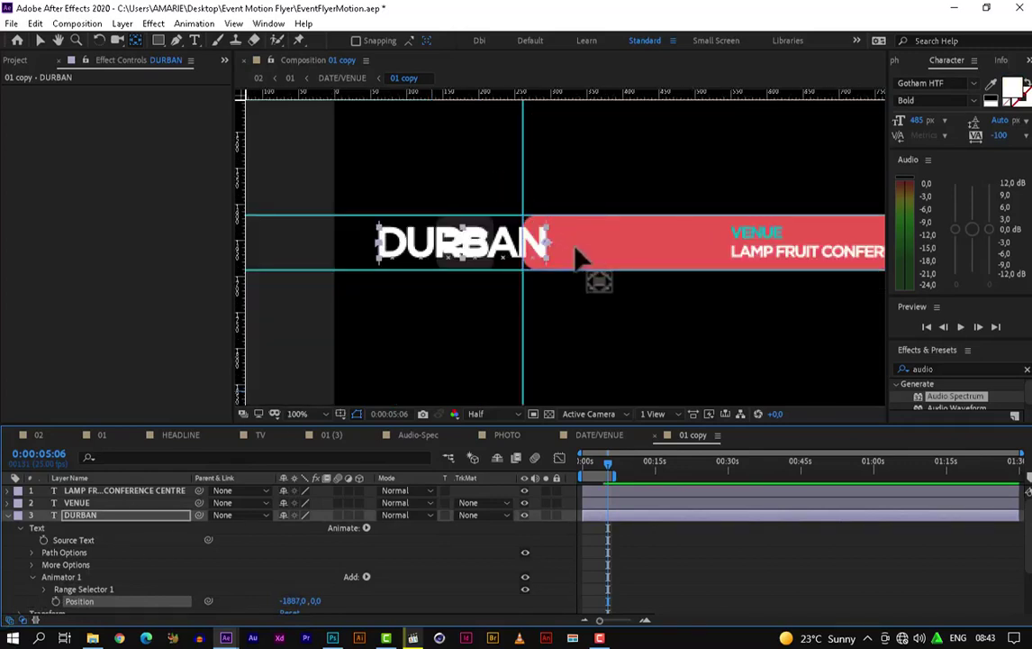
click(365, 576)
mouse_move(396, 582)
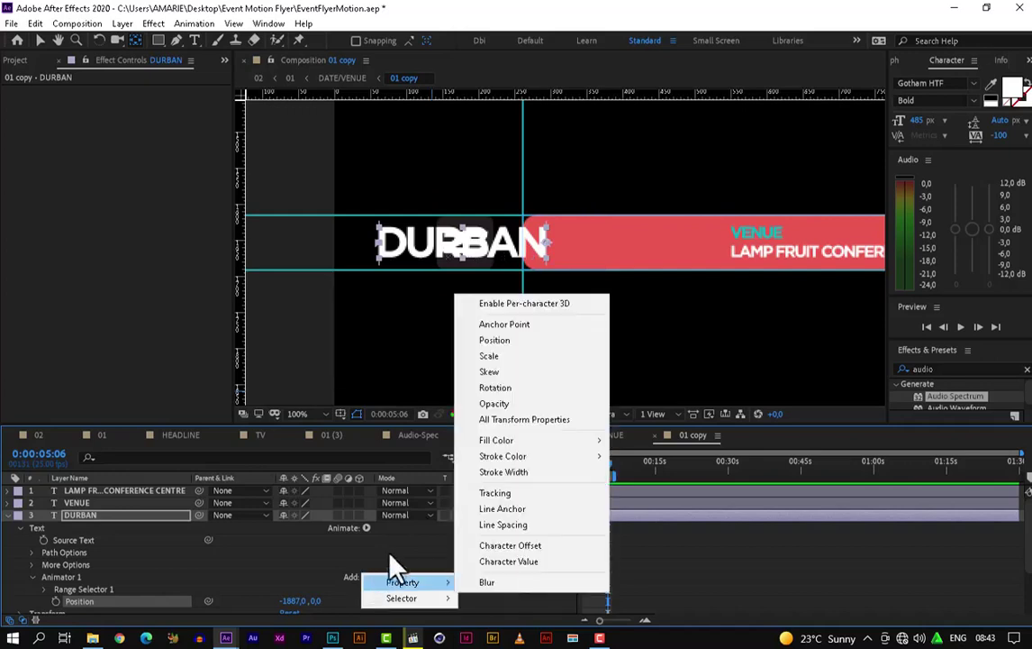
click(529, 403)
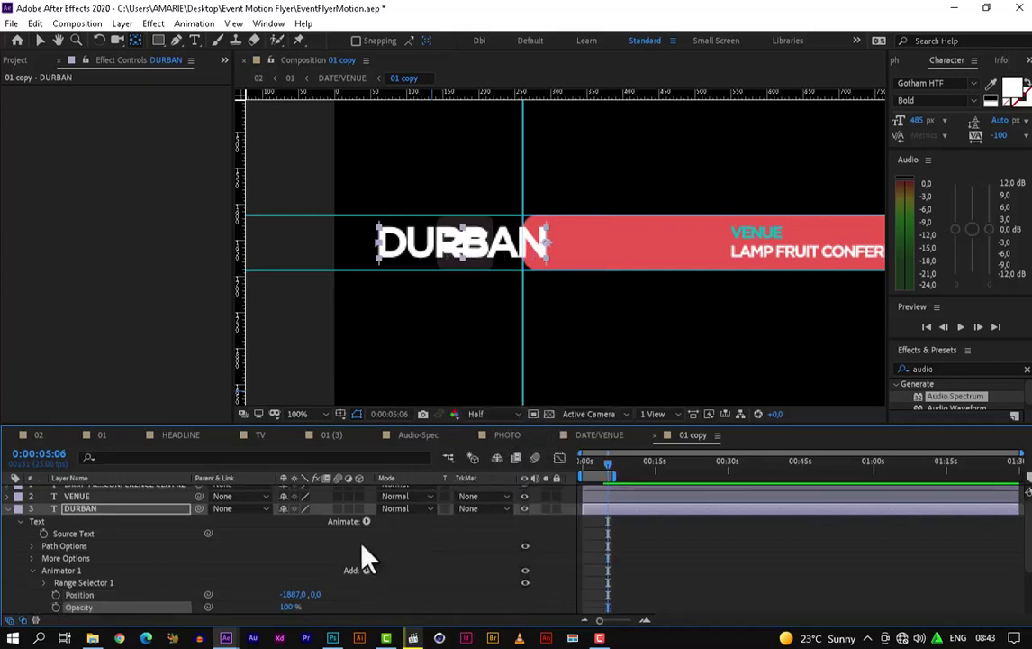
drag(288, 608, 4, 556)
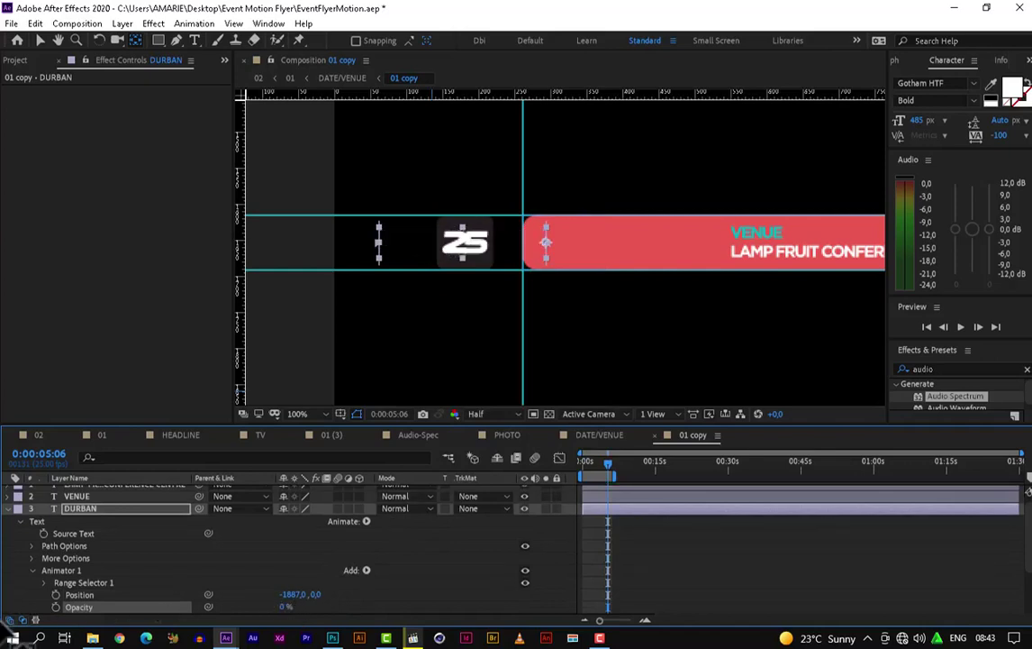
Keyframe the Range Selector Offset at -100%, then at 100% at a later time.
click(45, 583)
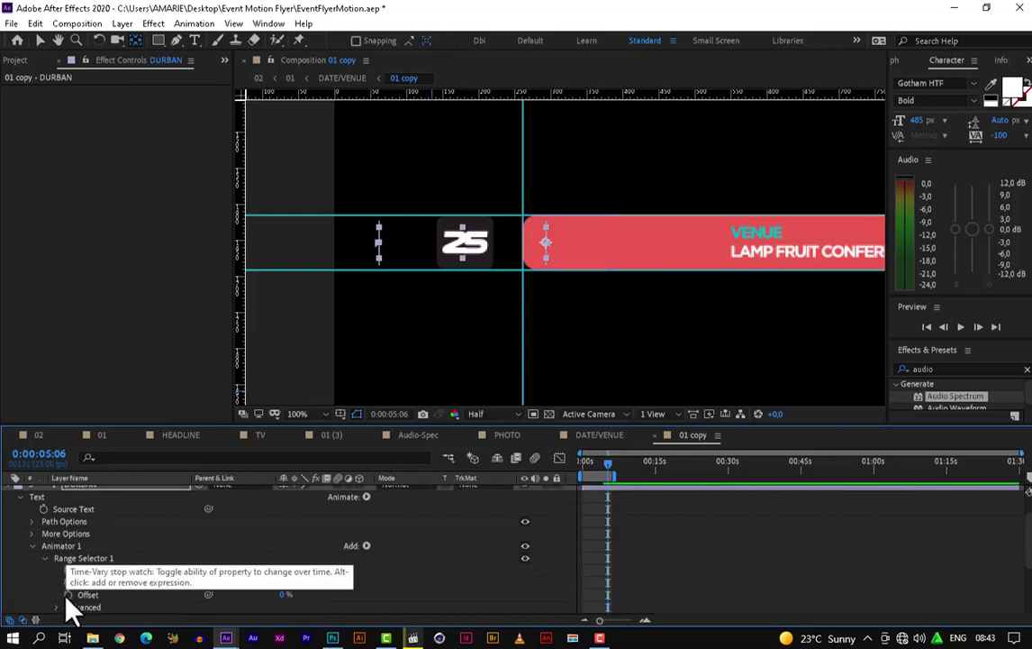
click(69, 595)
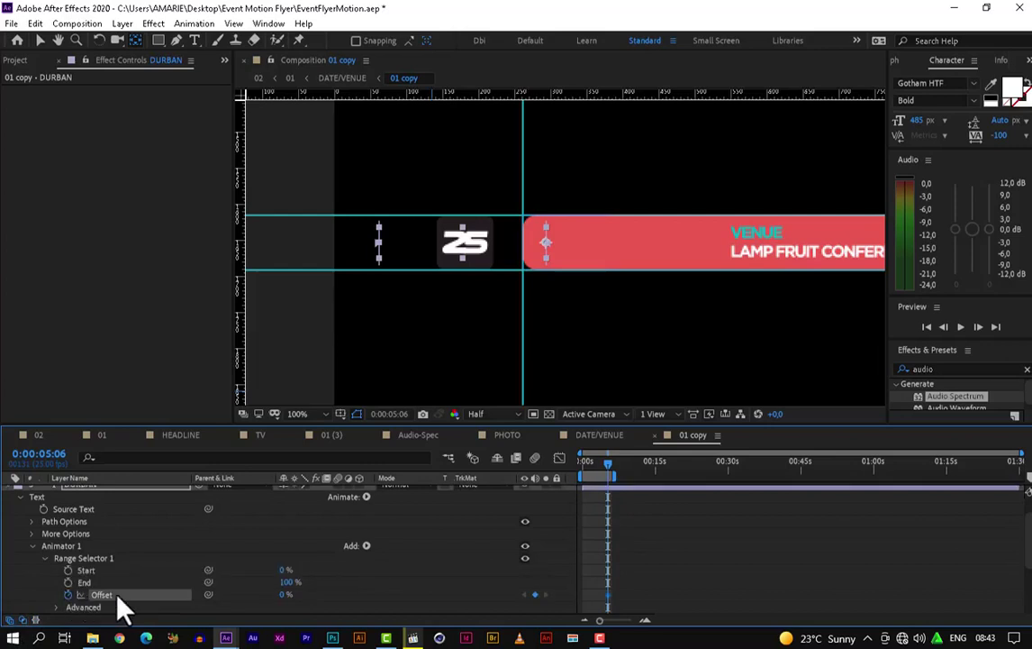
click(284, 595)
text(-10)
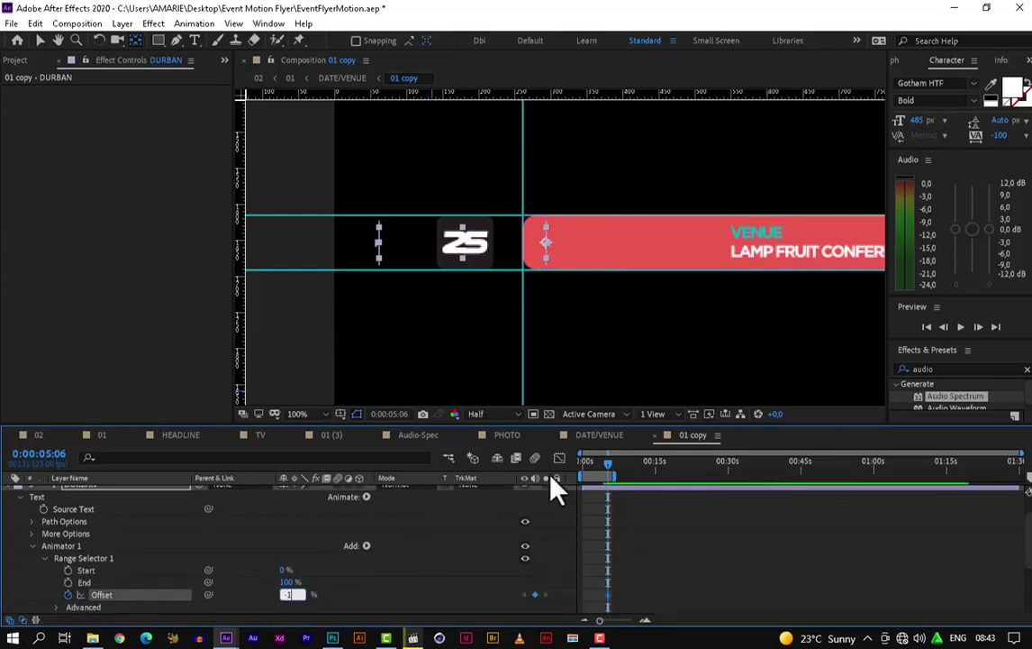
text(0)
key(Return)
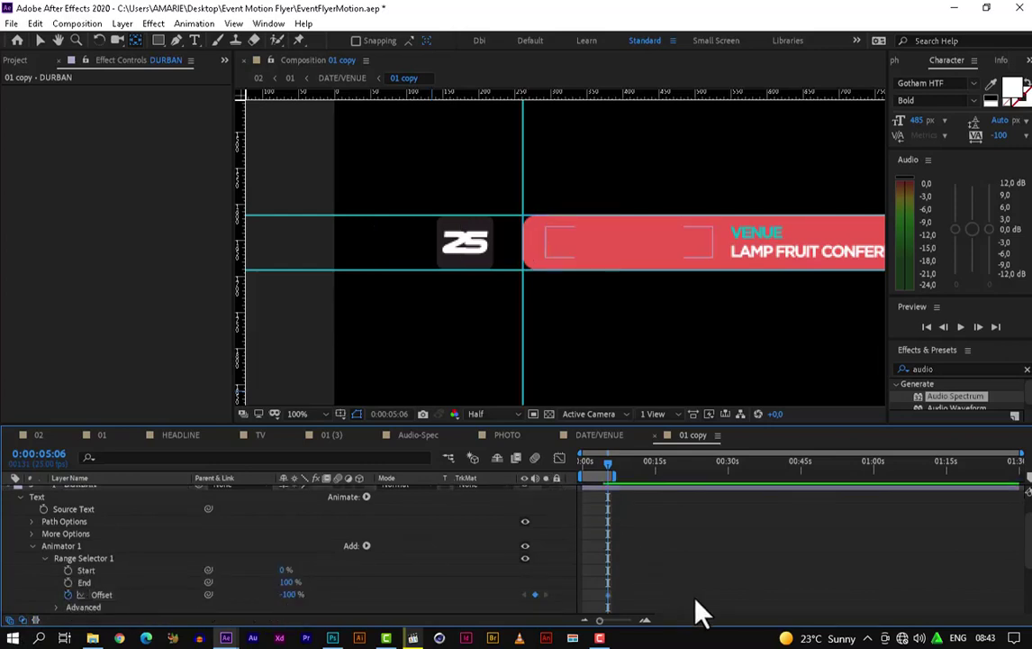
key(space)
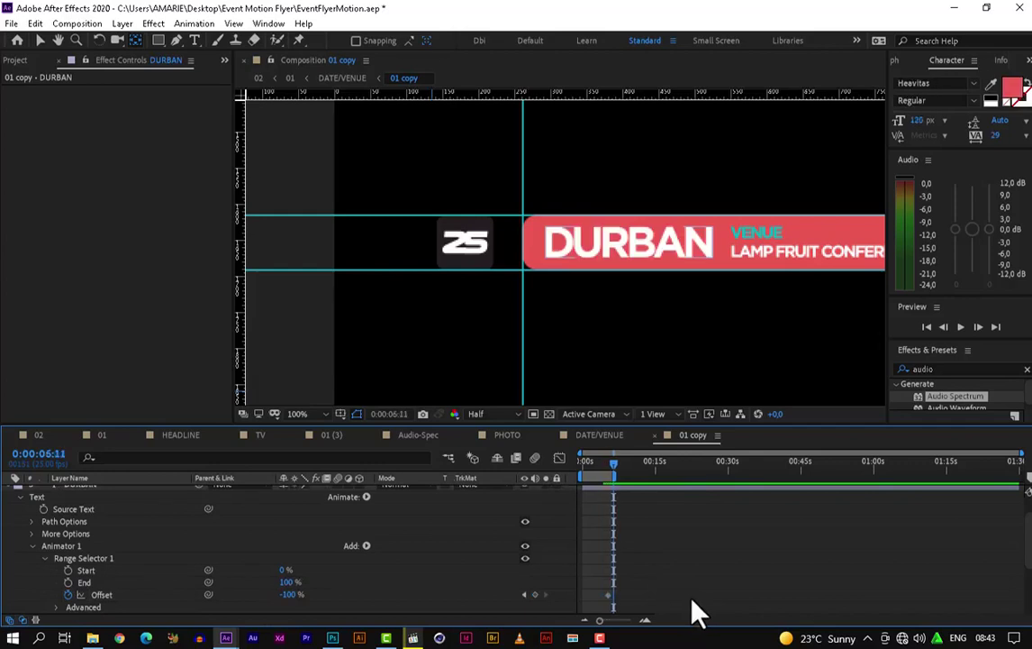
click(288, 595)
key(Return)
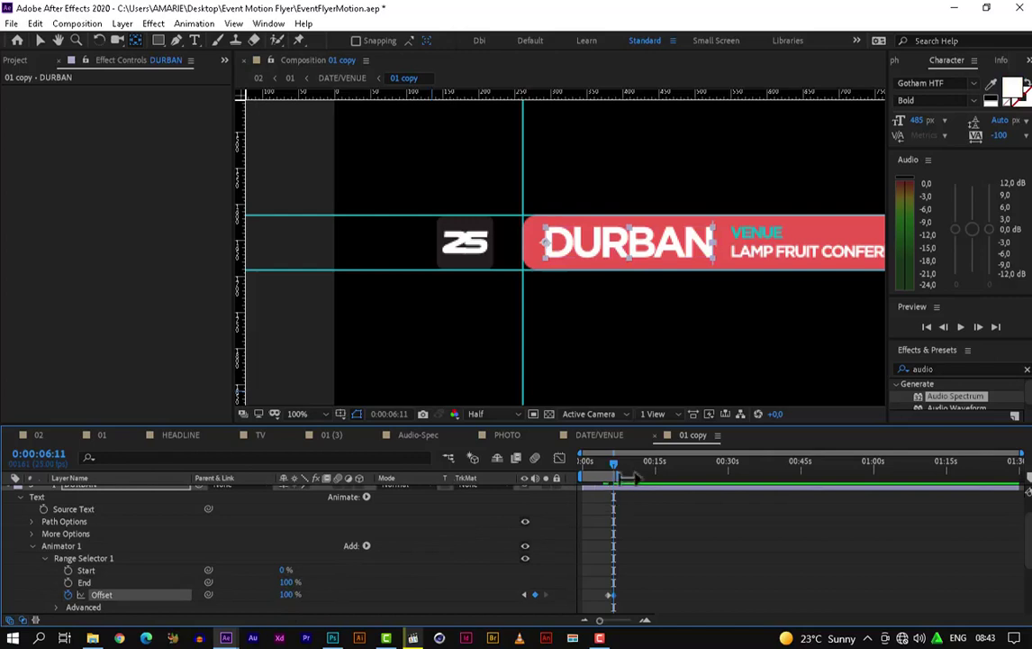
Preview and scrub the DURBAN reveal from the start, then expand Range Selector 1's Advanced settings.
key(Home)
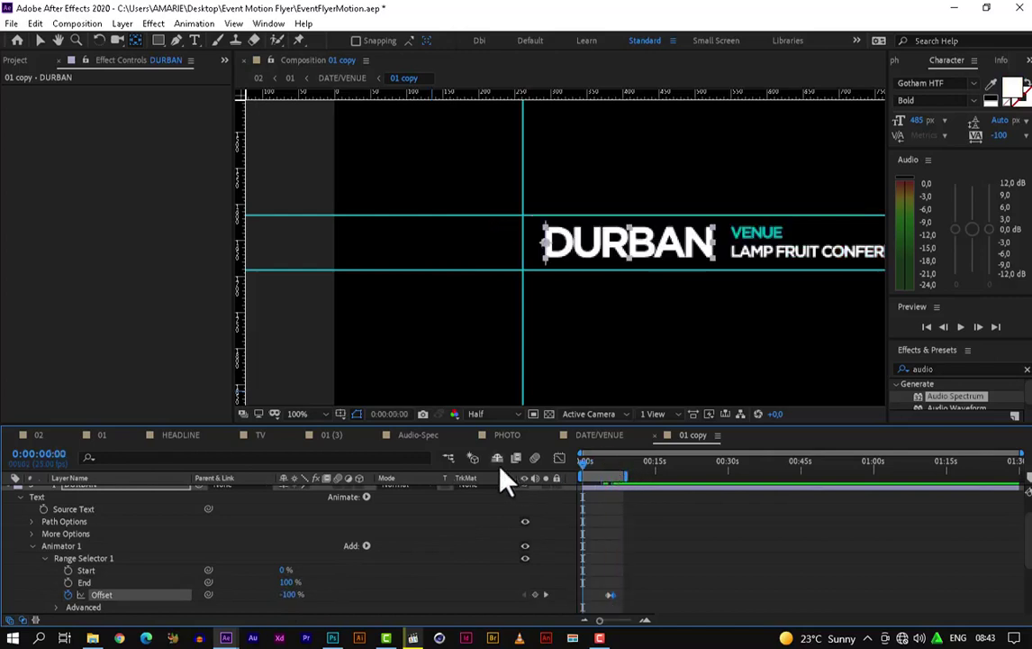
scroll(566, 254, down, 2)
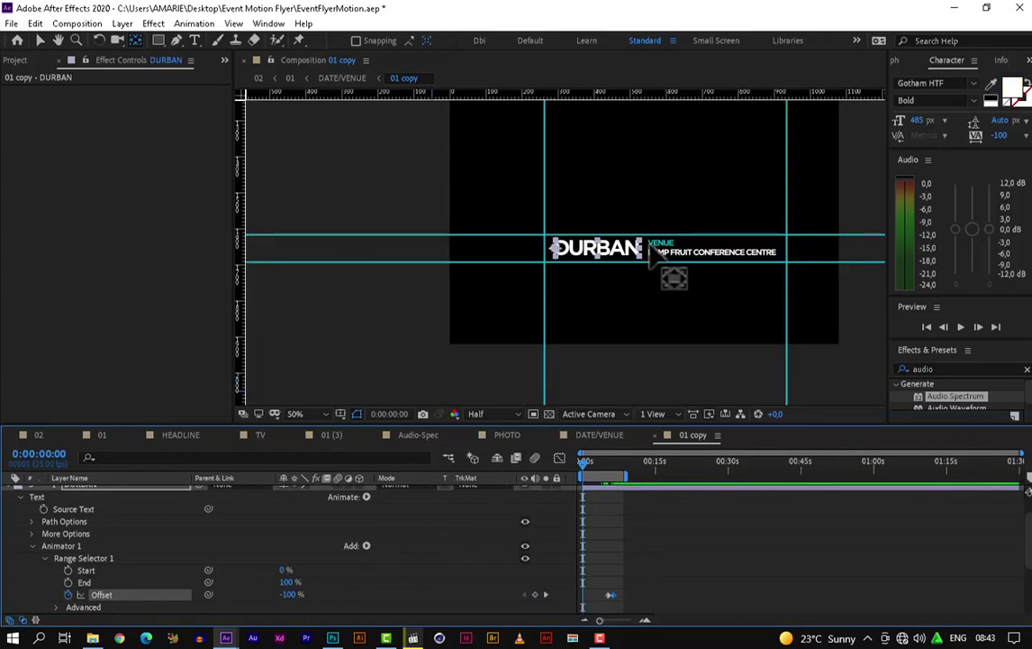
key(space)
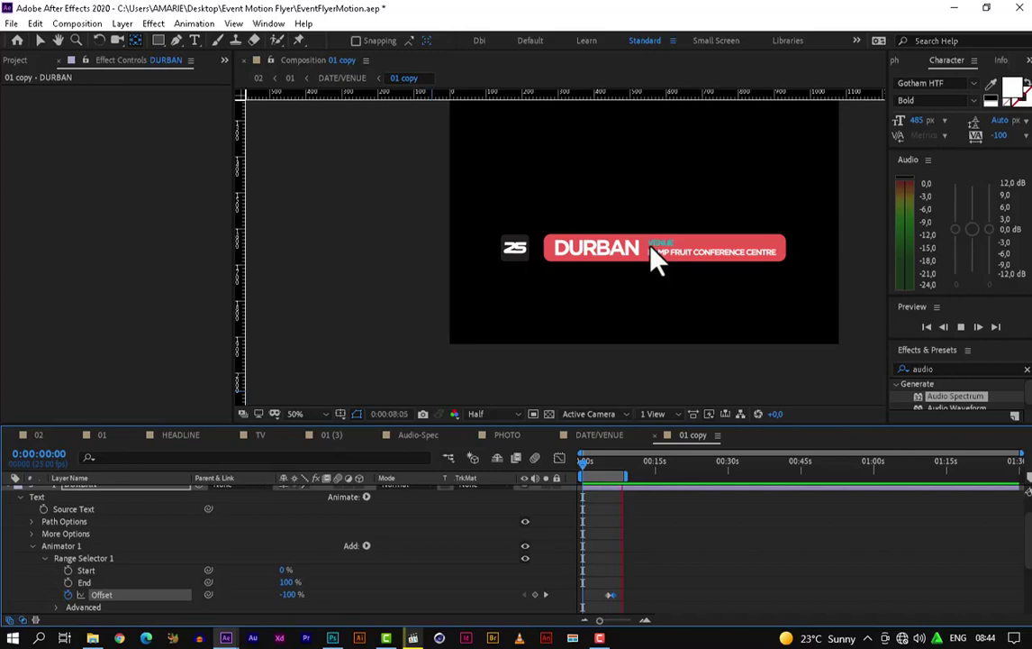
key(space)
drag(587, 463, 618, 480)
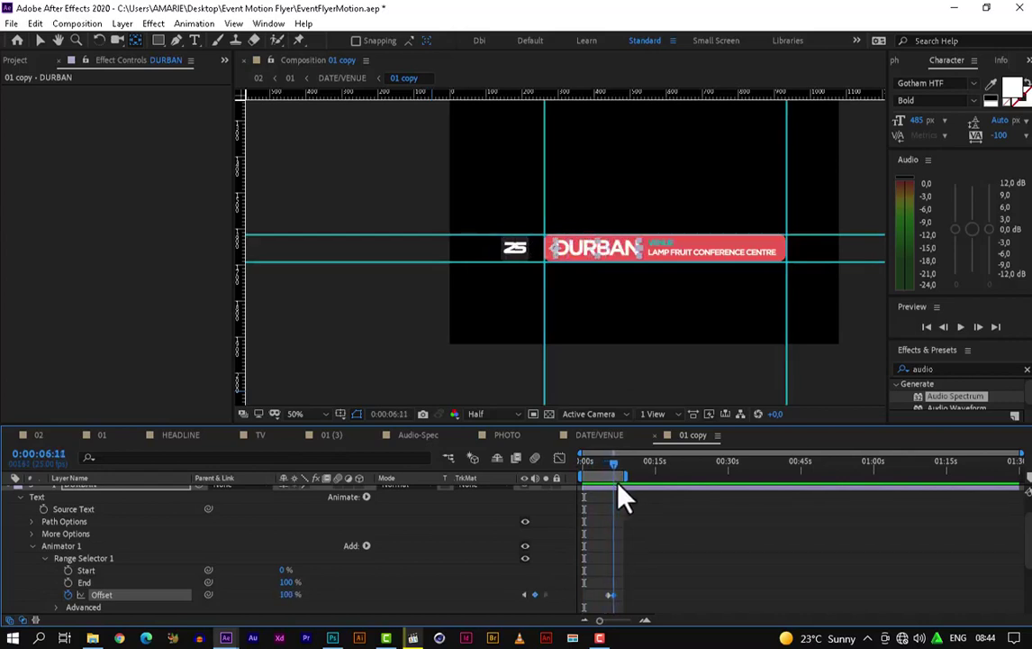
scroll(618, 484, down, 1)
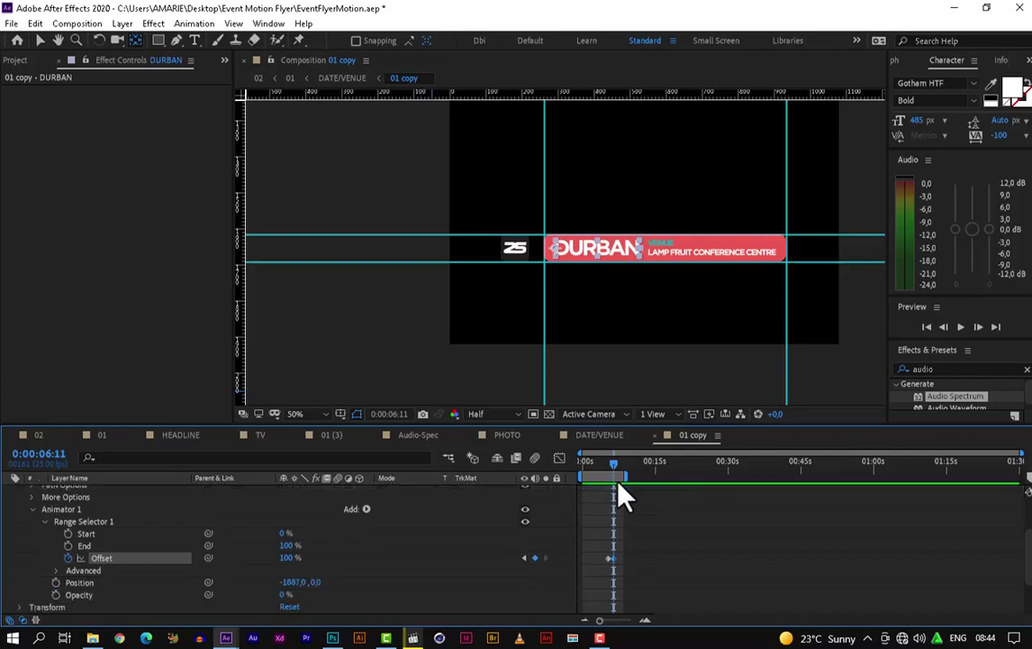
click(55, 570)
scroll(91, 577, down, 2)
Change the DURBAN range selector Shape to Ramp Up.
click(315, 560)
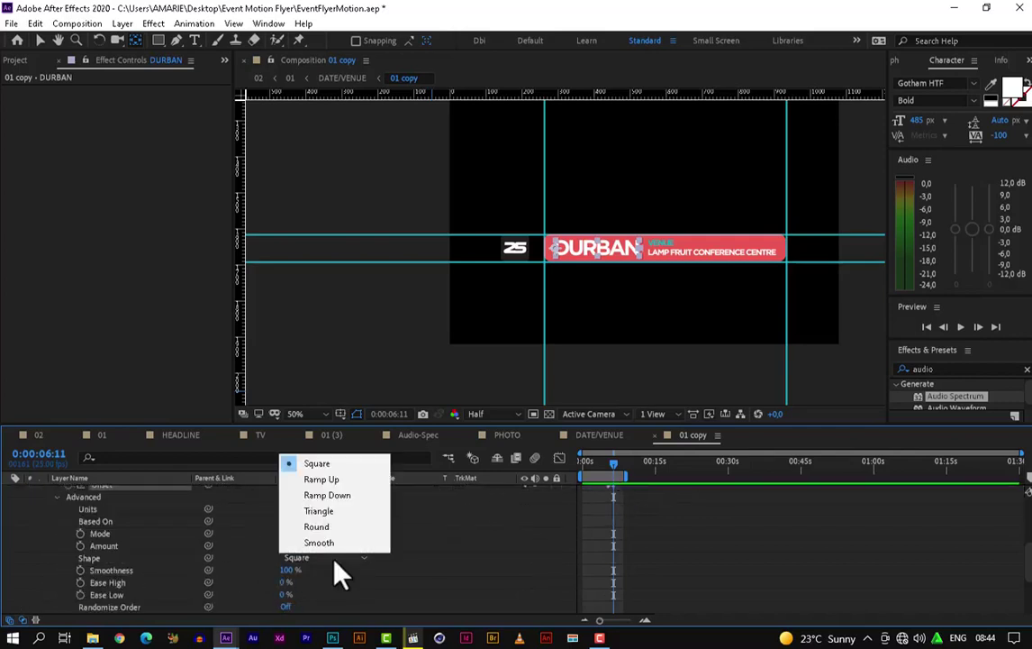
click(361, 479)
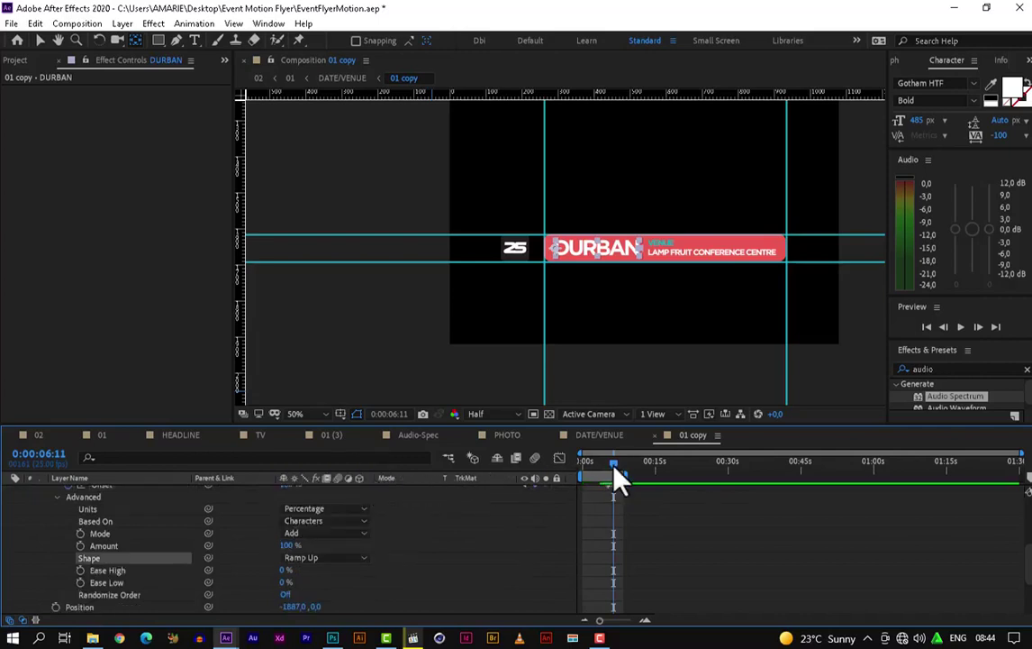
scroll(614, 480, up, 2)
drag(614, 481, 560, 484)
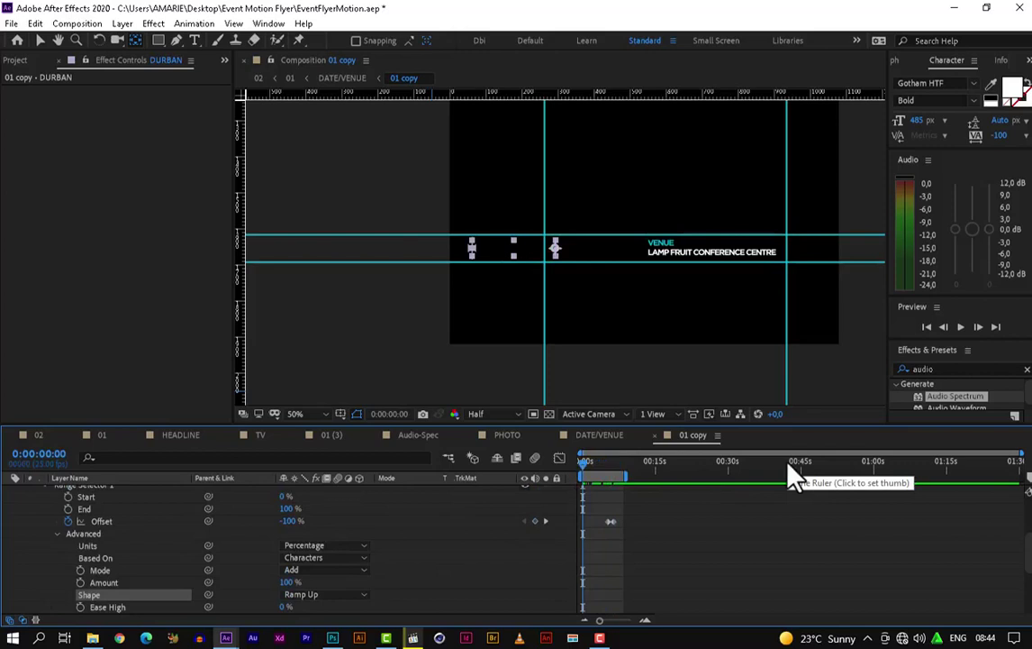
Preview the Ramp Up reveal and return the playhead to 0:00:05:06, where DURBAN is hidden.
key(space)
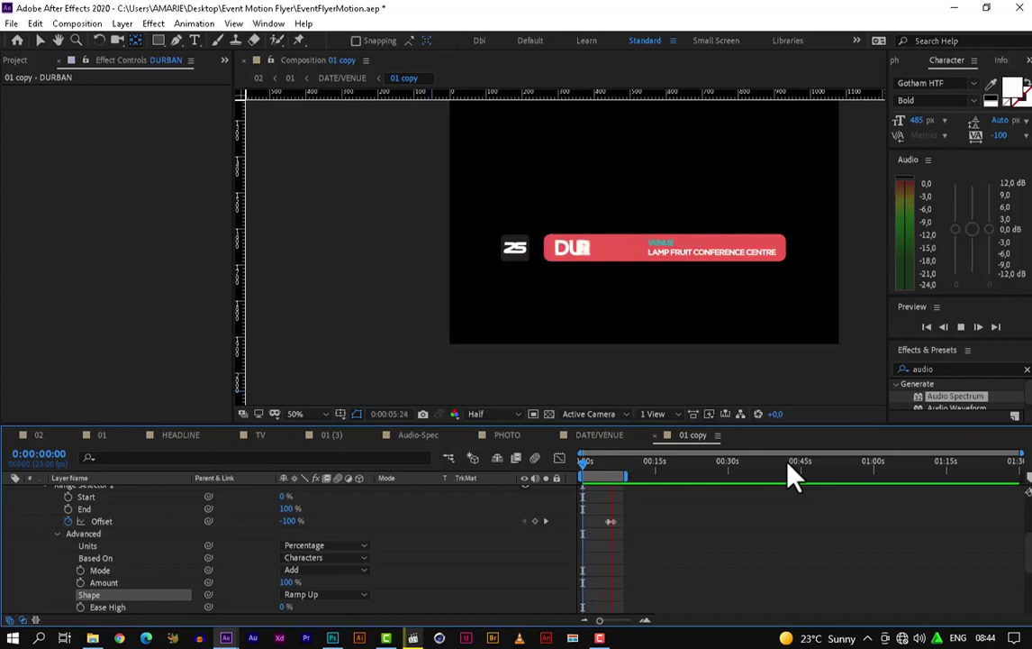
click(791, 464)
scroll(633, 272, up, 4)
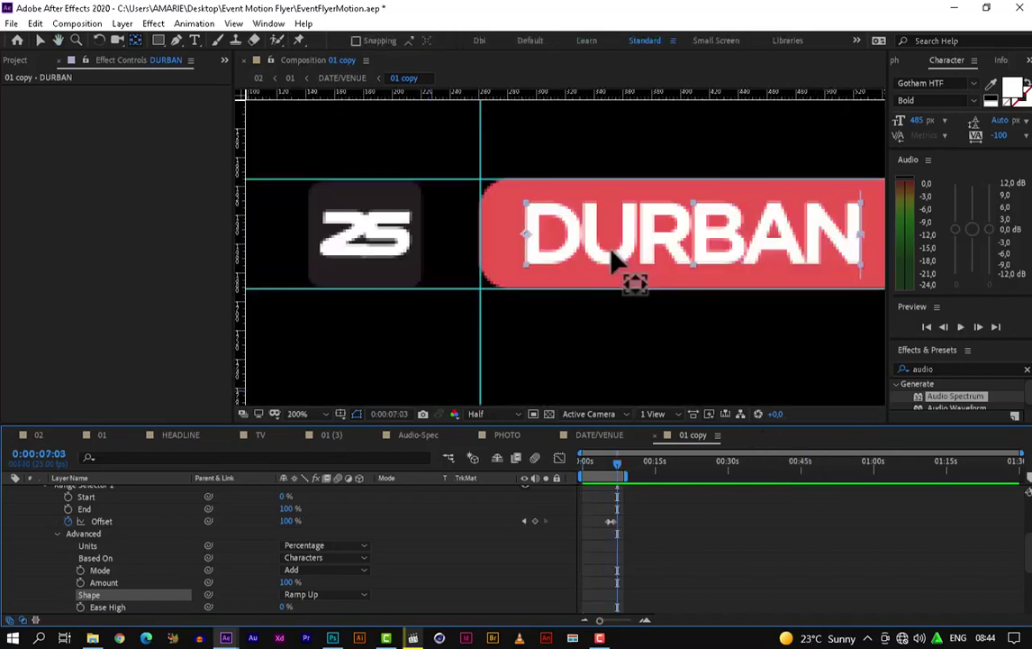
click(607, 465)
drag(608, 469, 613, 470)
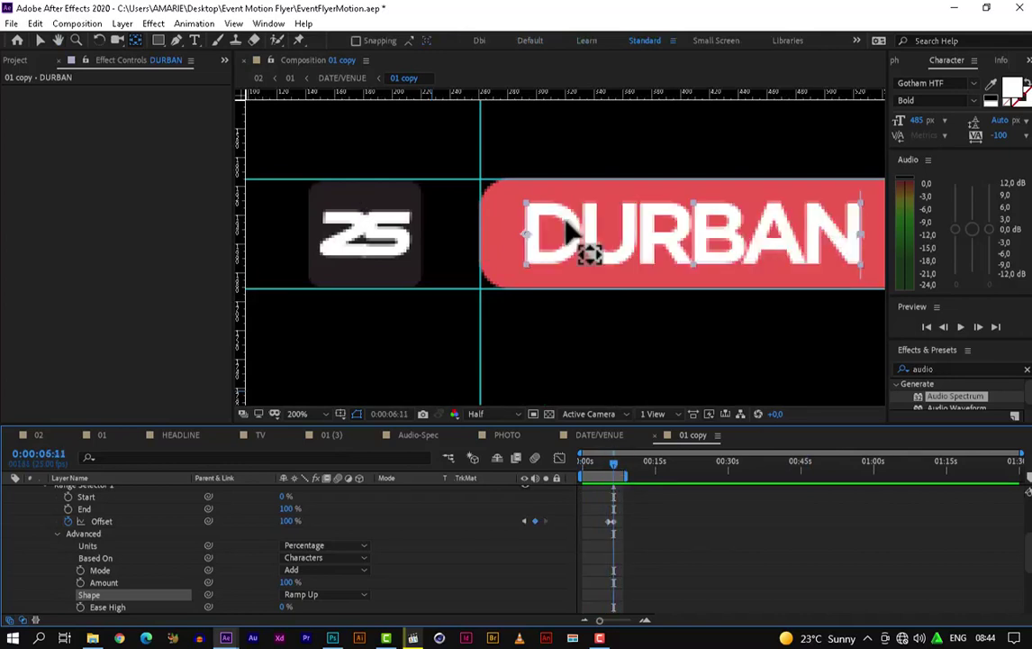
click(610, 465)
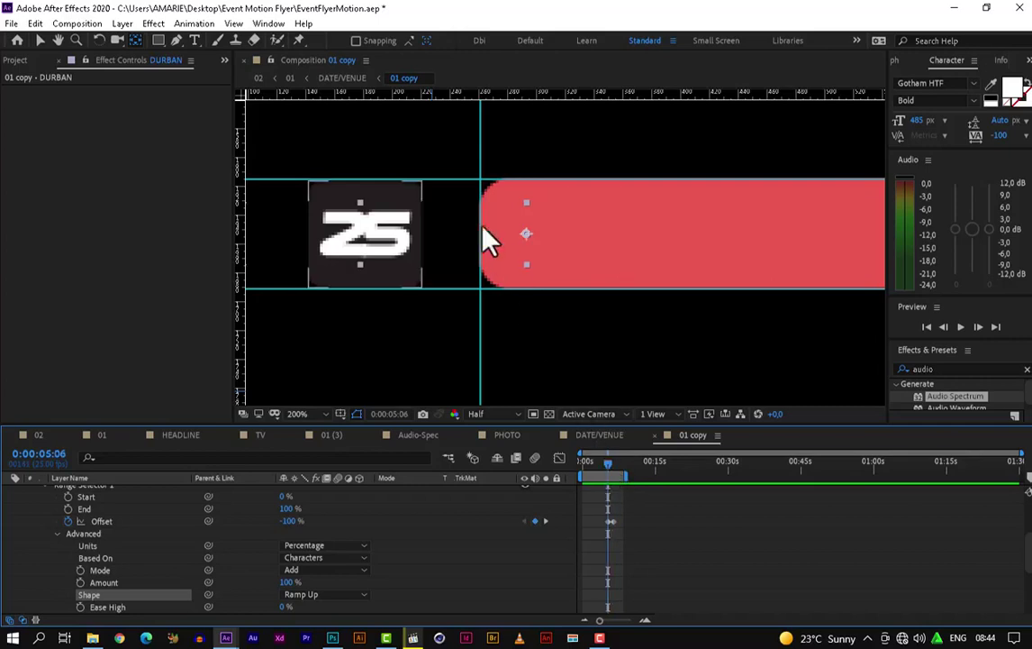
scroll(473, 219, down, 1)
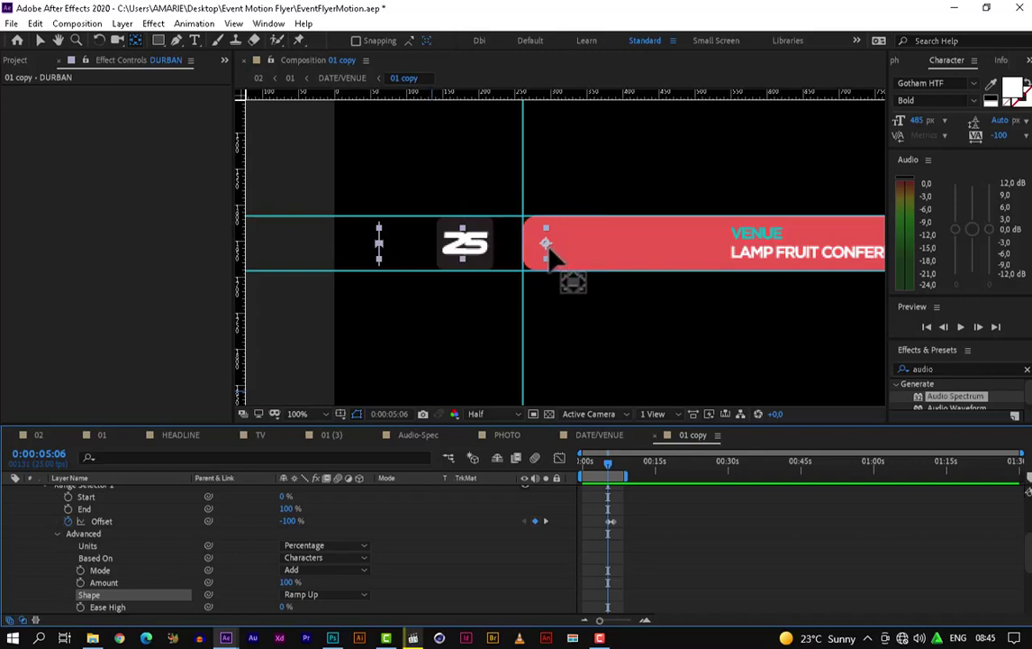
scroll(361, 553, down, 3)
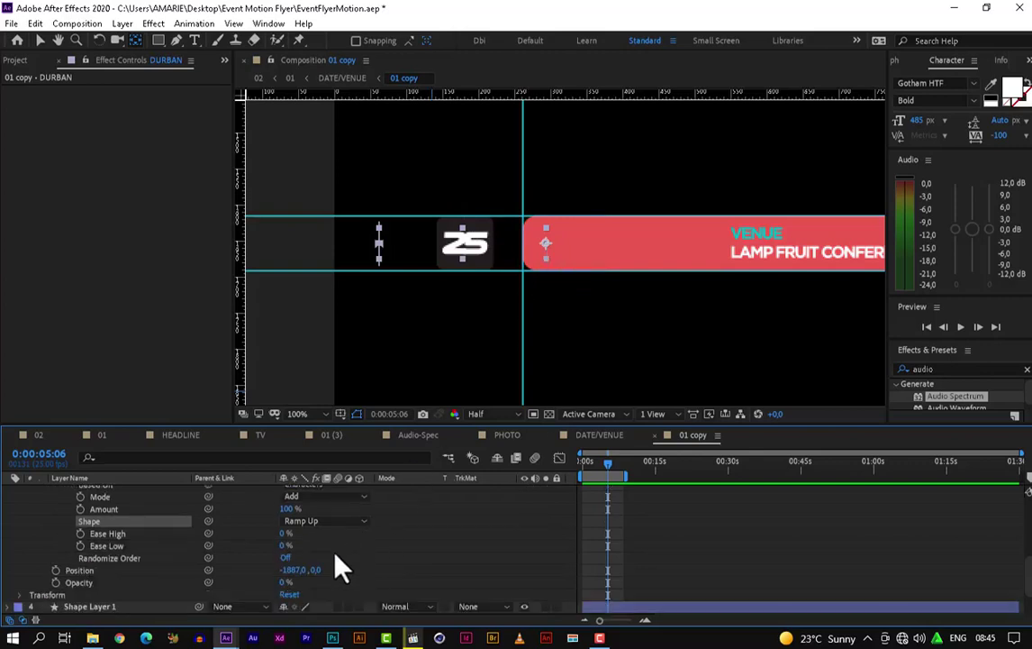
Set DURBAN's animator Position to 4,0 so characters barely shift while revealing.
drag(292, 570, 1029, 491)
drag(290, 575, 790, 530)
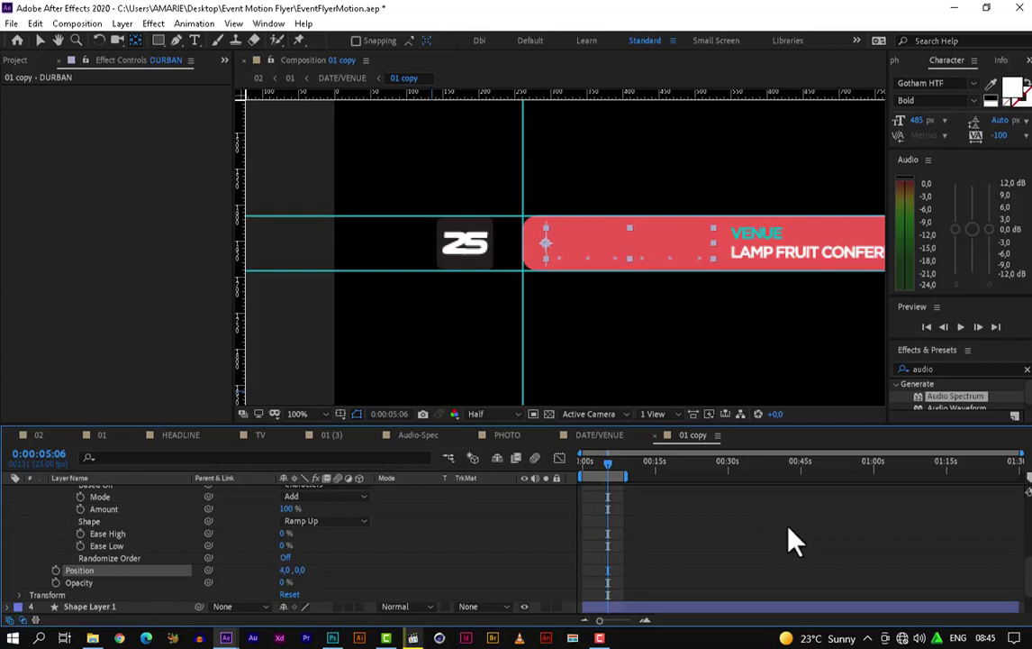
scroll(789, 541, up, 3)
Preview the banner animation from the start, then maximize the Timeline panel.
drag(611, 478, 553, 482)
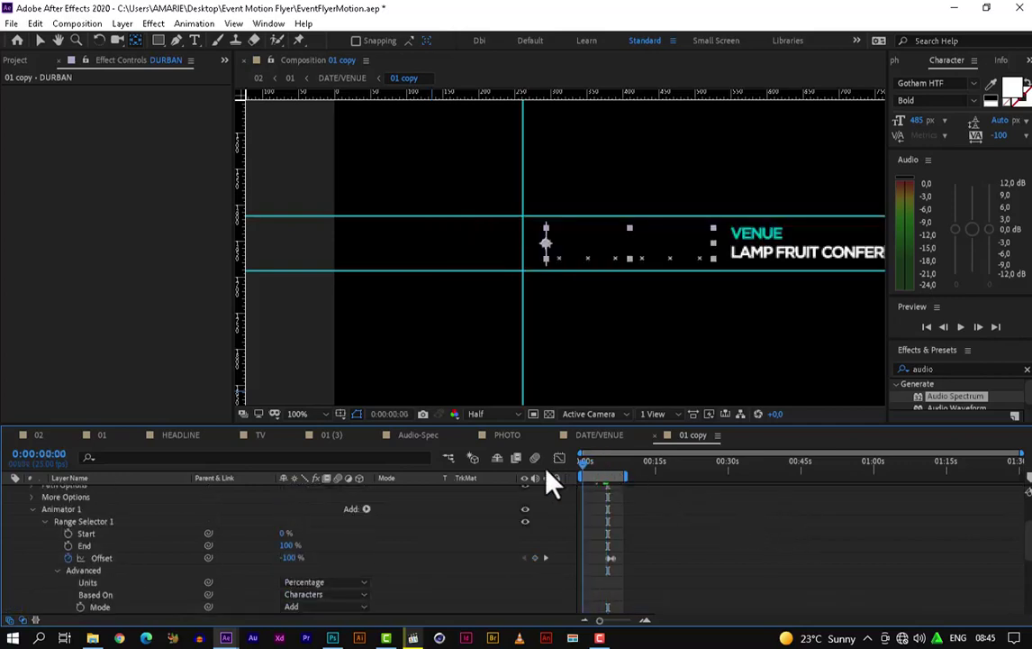
key(space)
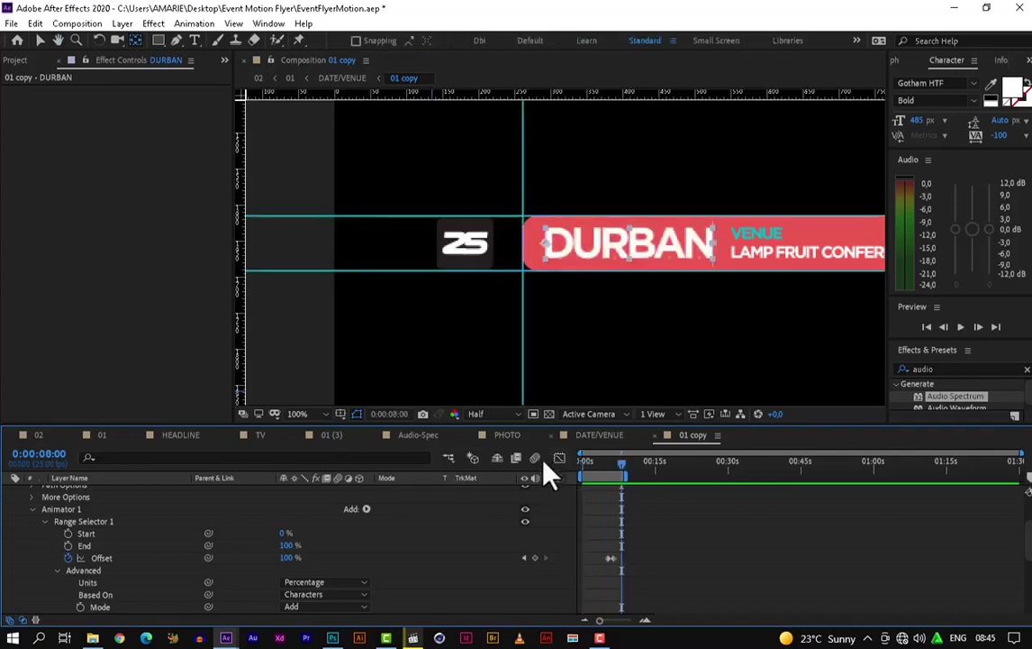
scroll(467, 231, down, 2)
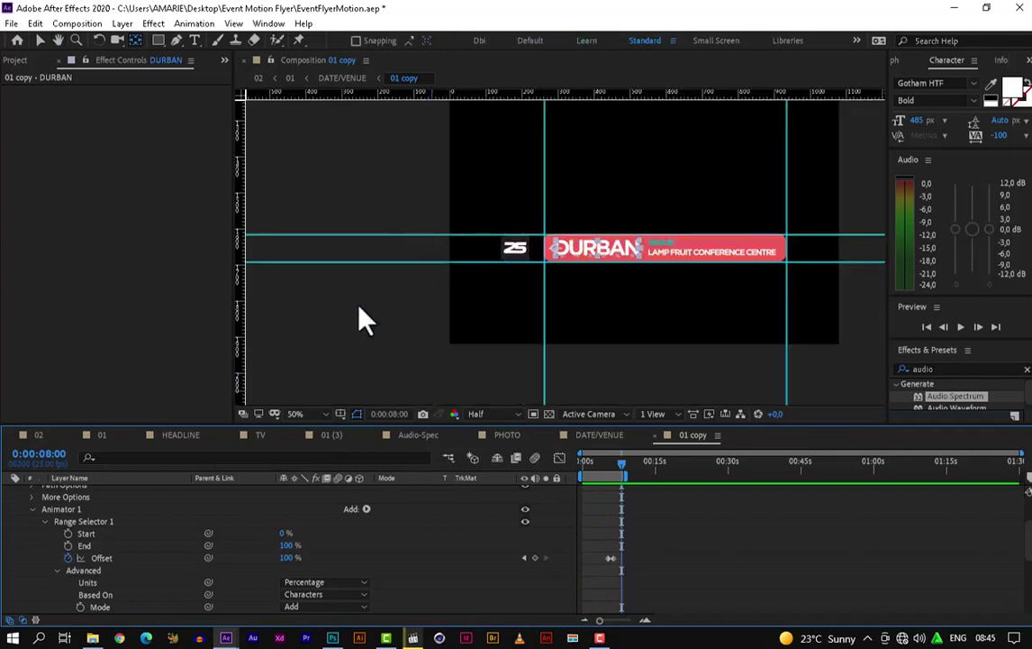
scroll(67, 534, up, 1)
scroll(65, 520, down, 1)
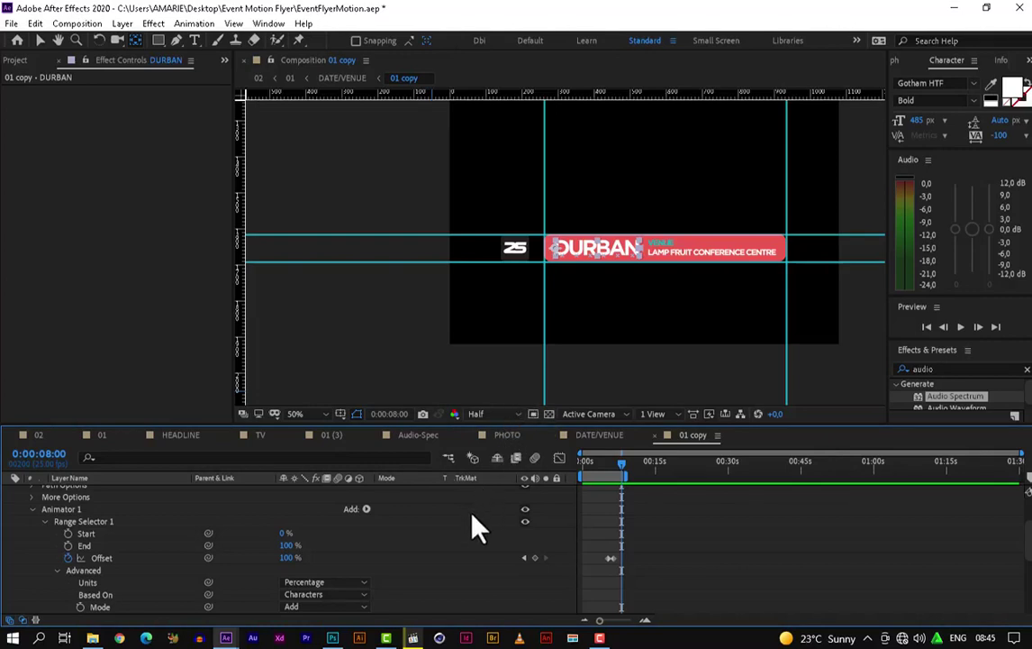
key(grave)
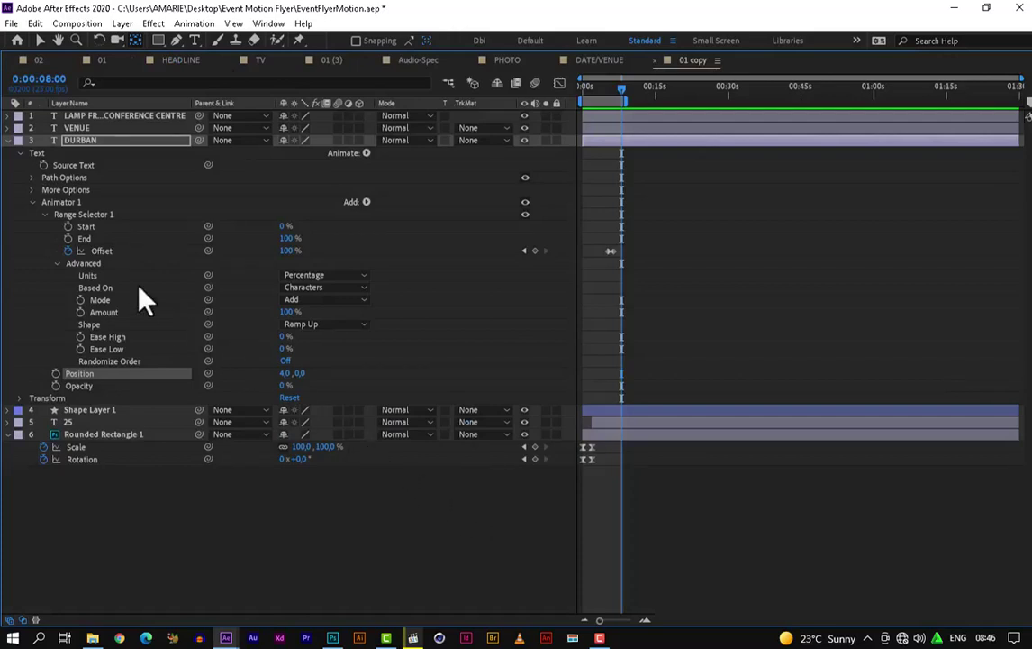
Copy DURBAN's Animator 1 and paste it onto the VENUE layer at 0:00:06:11.
drag(17, 205, 384, 392)
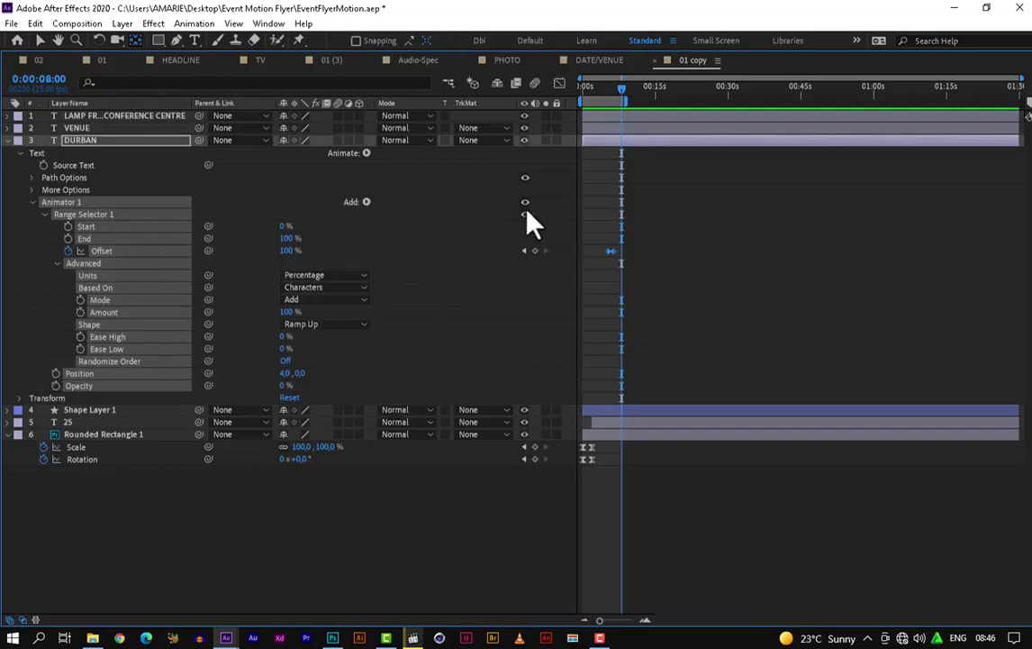
drag(621, 91, 613, 104)
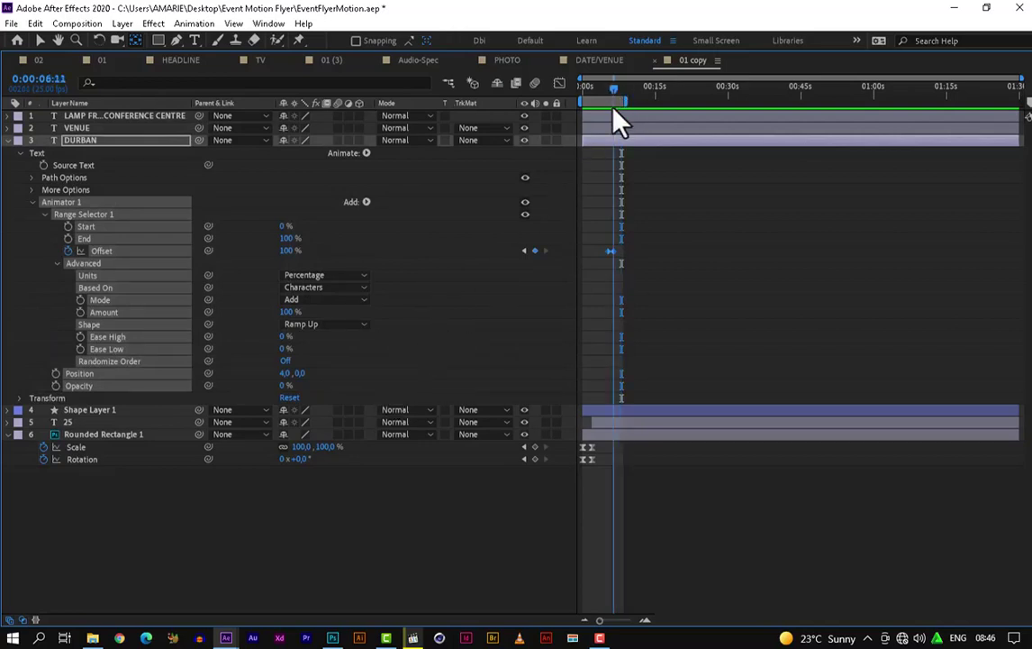
click(97, 130)
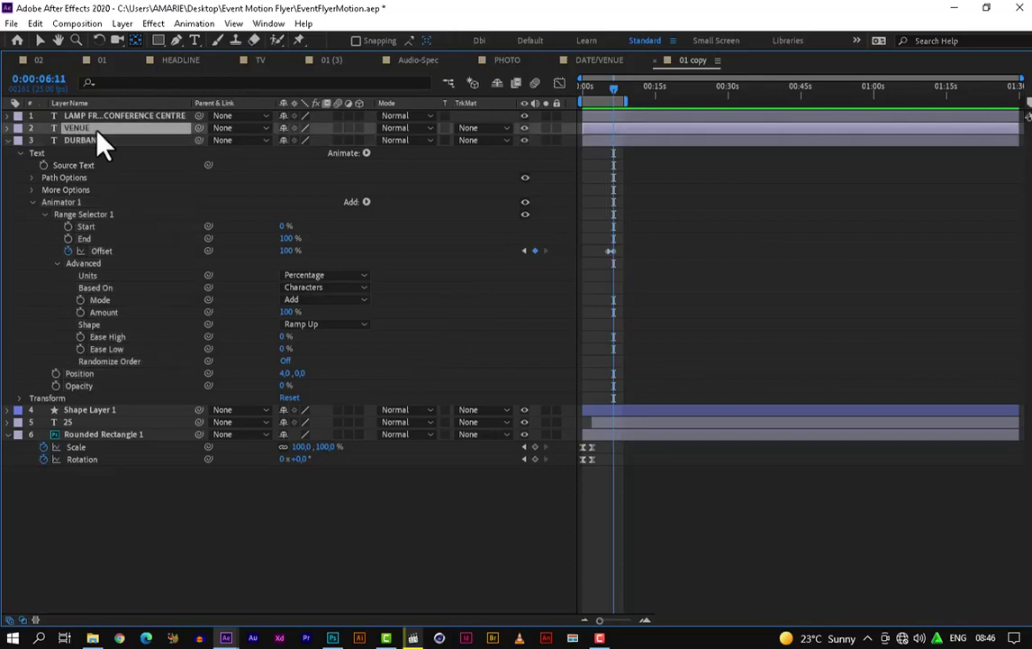
key(ctrl+v)
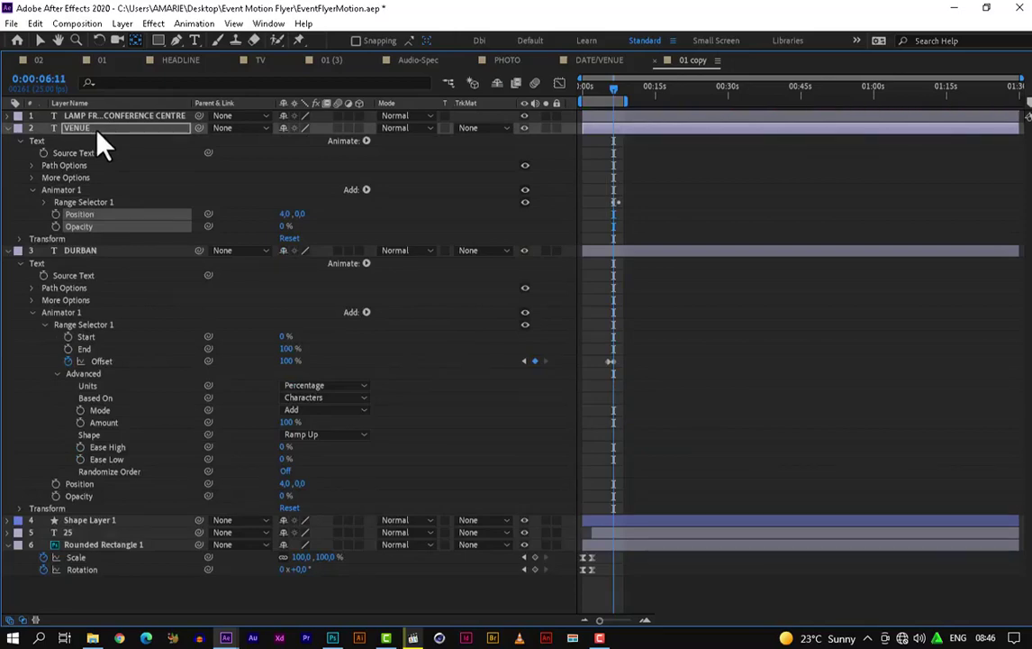
Restore the full workspace and preview VENUE revealing after DURBAN.
key(grave)
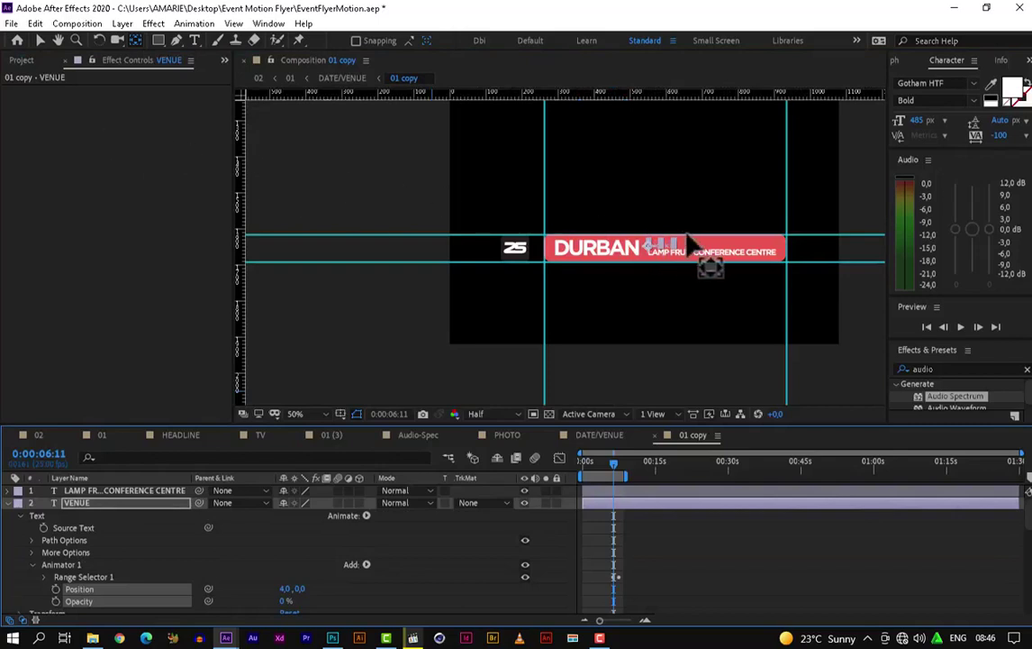
scroll(691, 242, up, 2)
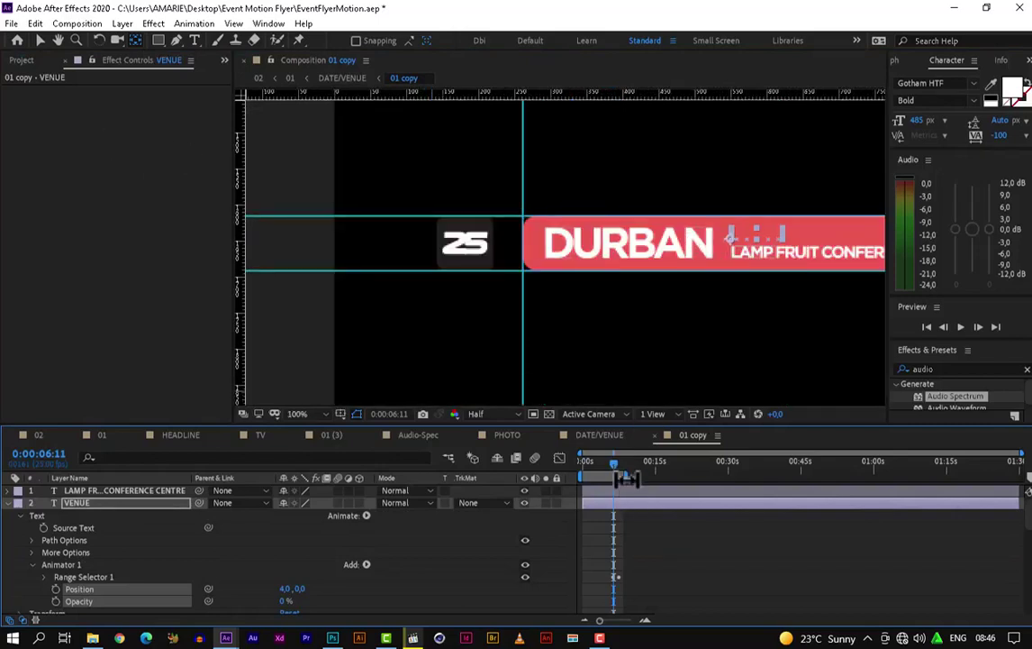
drag(626, 478, 582, 484)
key(space)
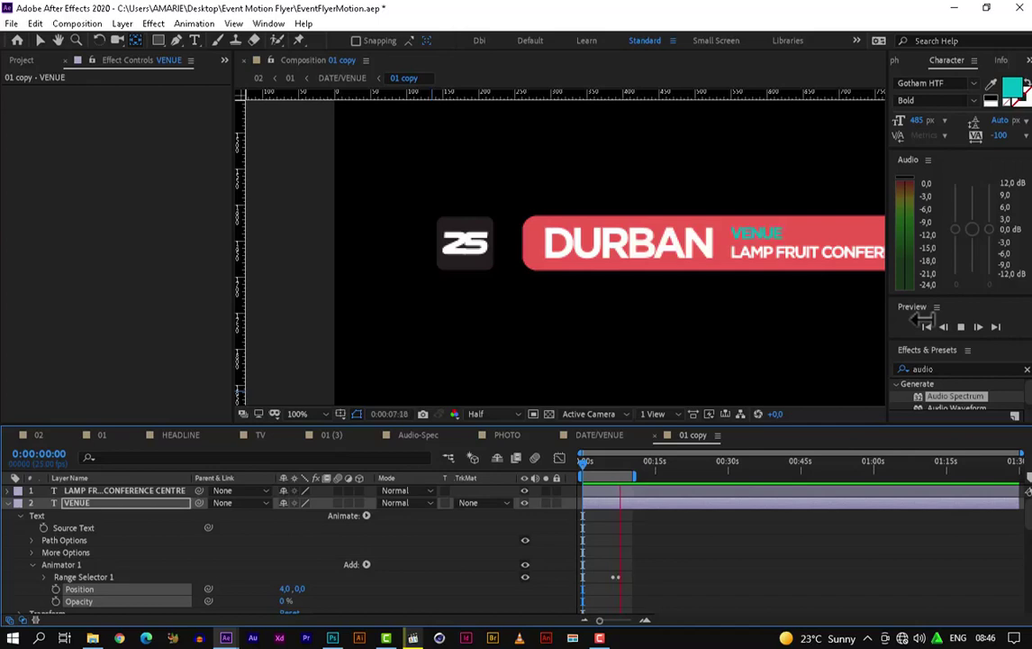
key(space)
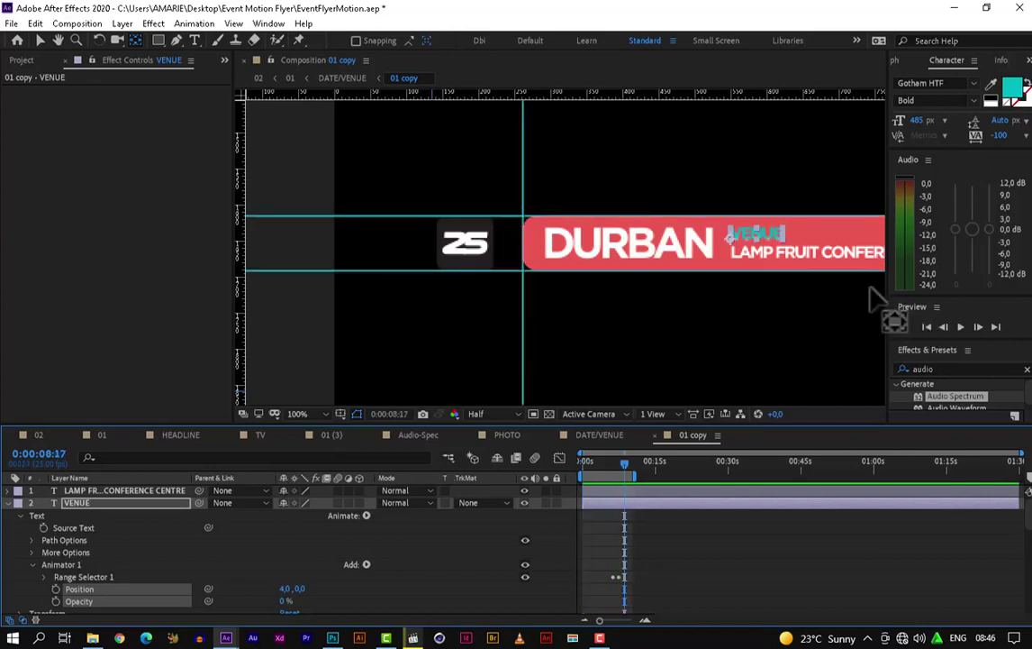
Pan the composition to show the full venue name and select the LAMP FRUIT CONFERENCE CENTRE layer.
key(h)
drag(654, 185, 615, 165)
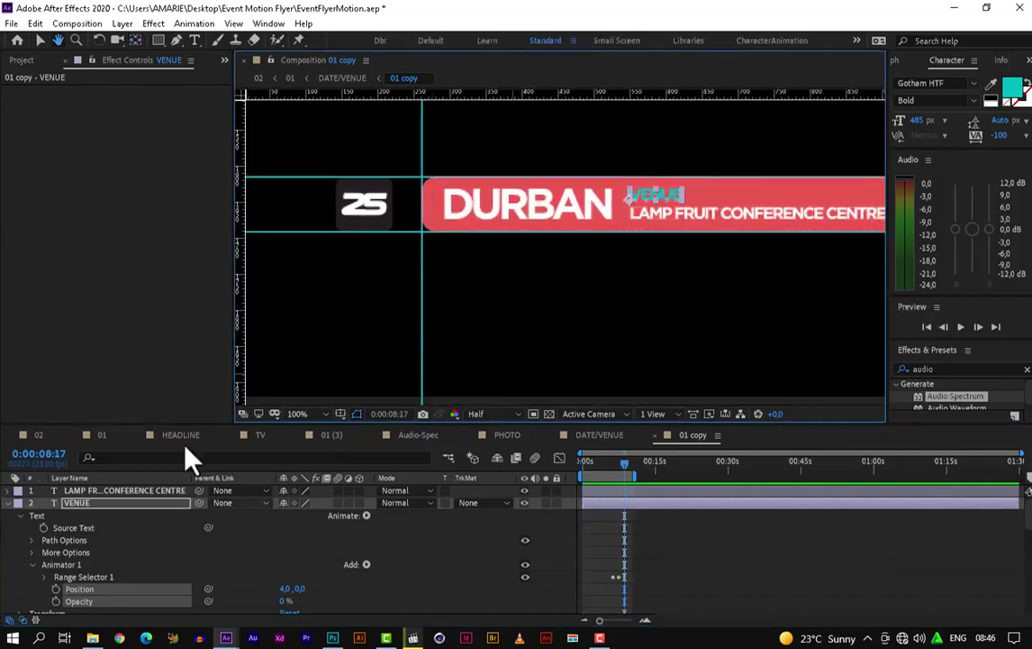
key(v)
click(114, 491)
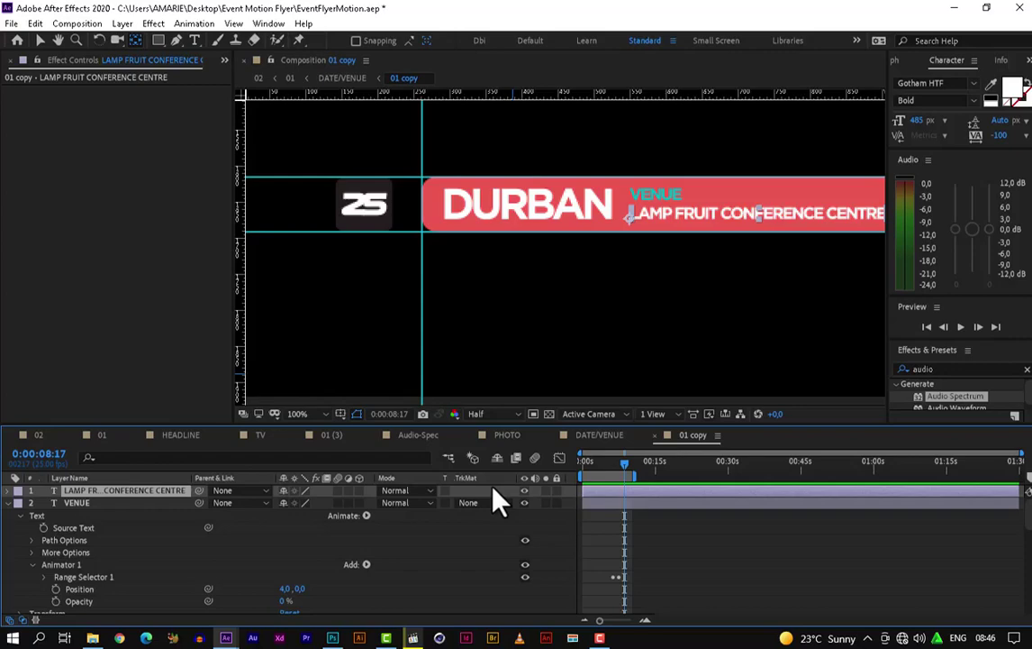
Maximize the Timeline and paste Animator 1 onto the LAMP FRUIT CONFERENCE CENTRE layer.
key(grave)
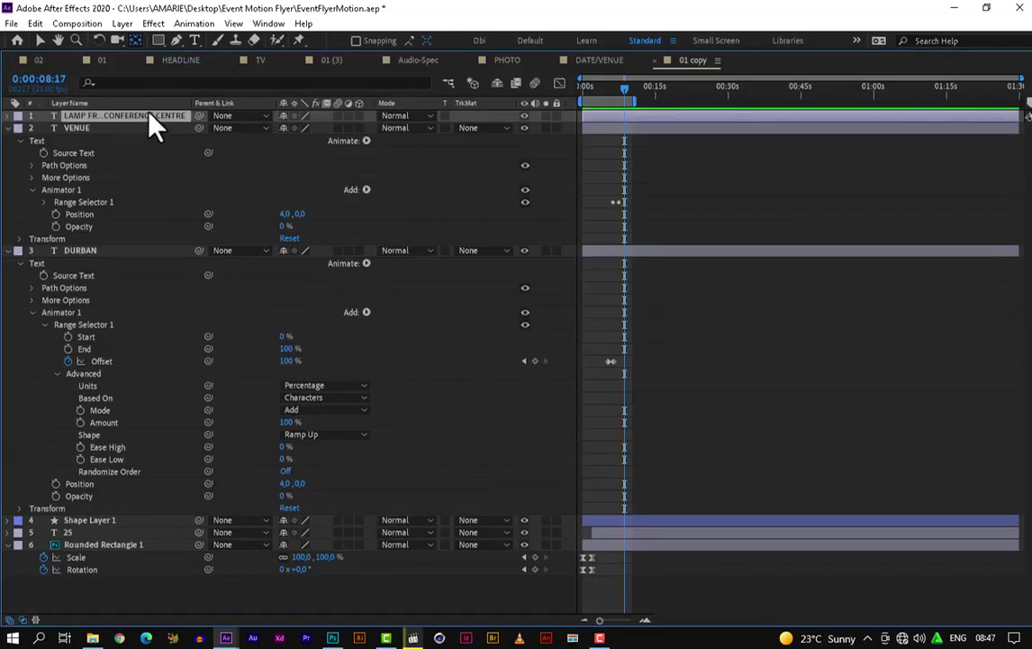
key(ctrl+v)
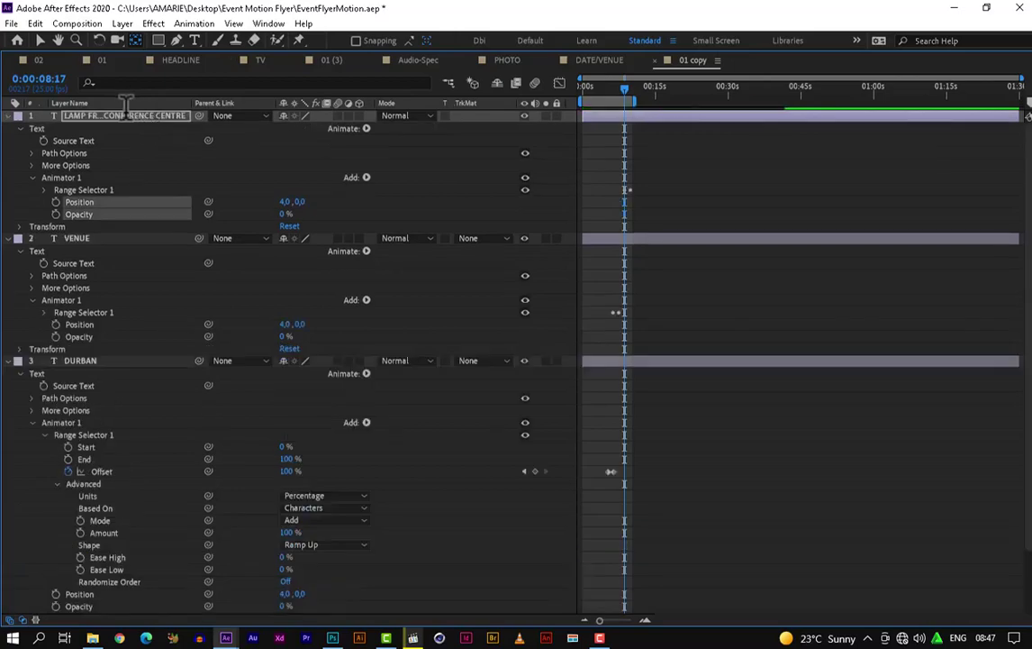